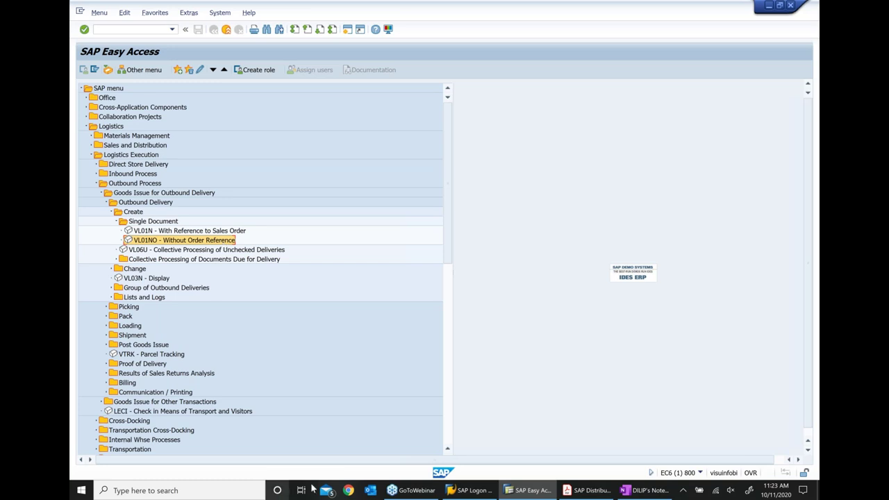
# In the OneNote class notes, append "....VL01N0" to the line about creating a delivery without a sales order.
pyautogui.click(624, 490)
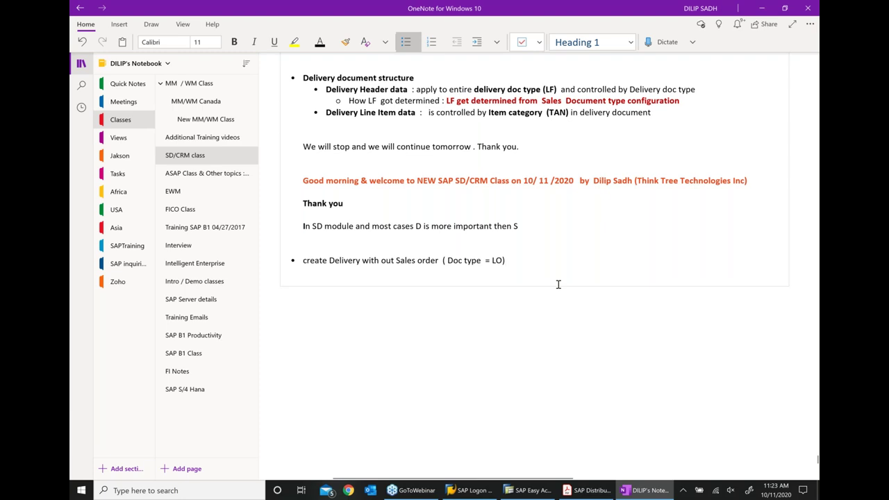
pyautogui.click(525, 267)
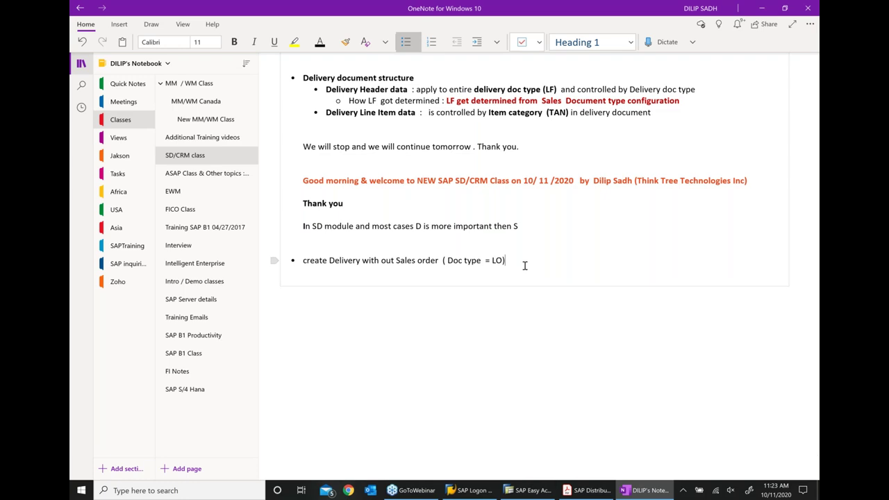
pyautogui.click(532, 491)
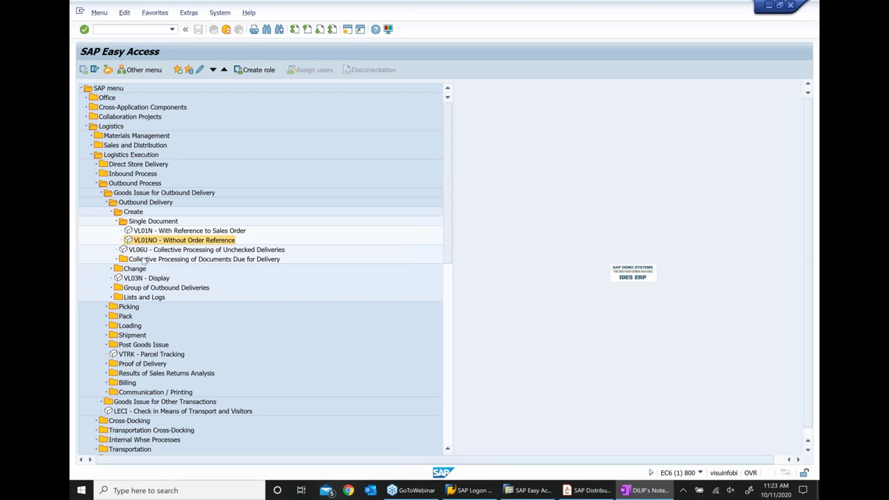
pyautogui.click(634, 489)
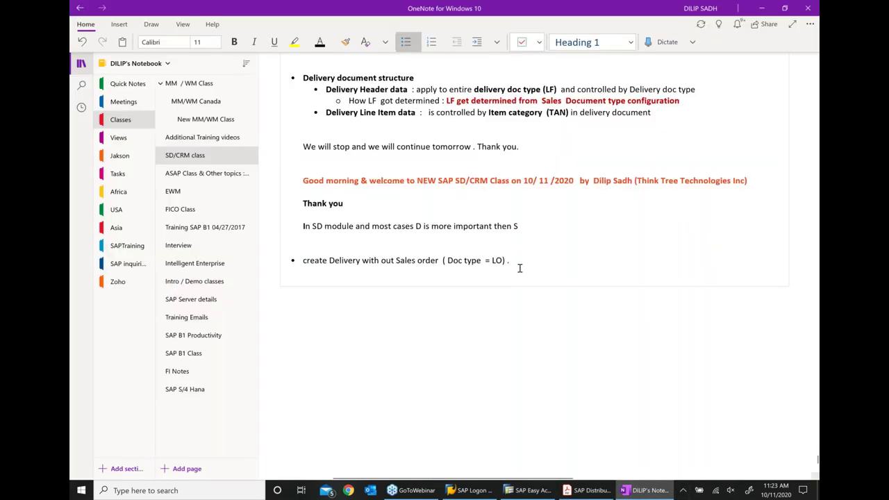
pyautogui.write('....')
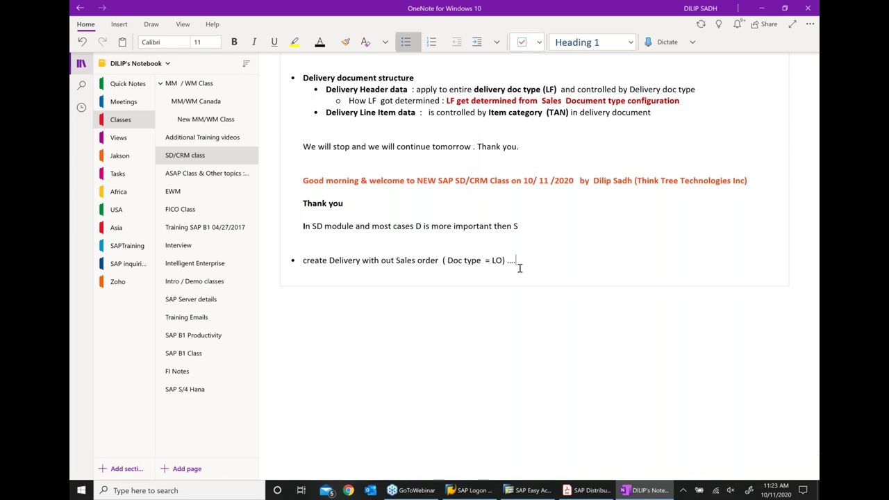
pyautogui.write('VL01N0')
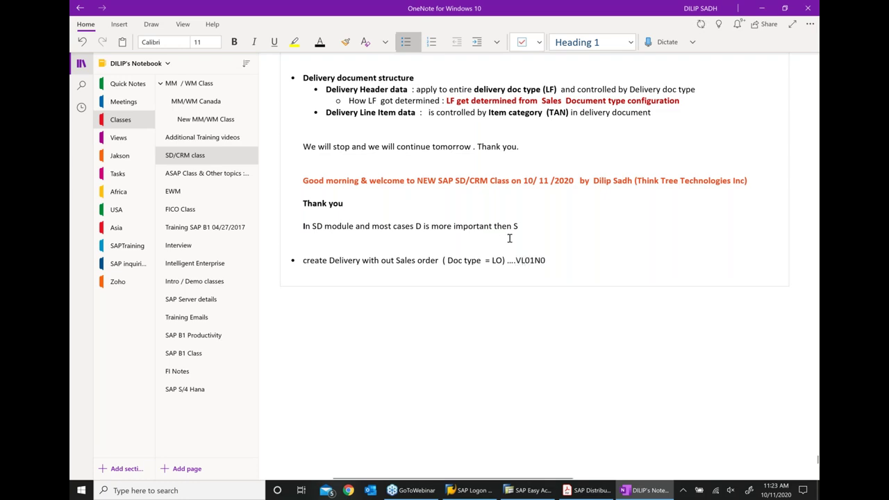
# In SAP, start VL01NO for a delivery without order reference and enter shipping point 1000 and delivery type LO.
pyautogui.click(530, 490)
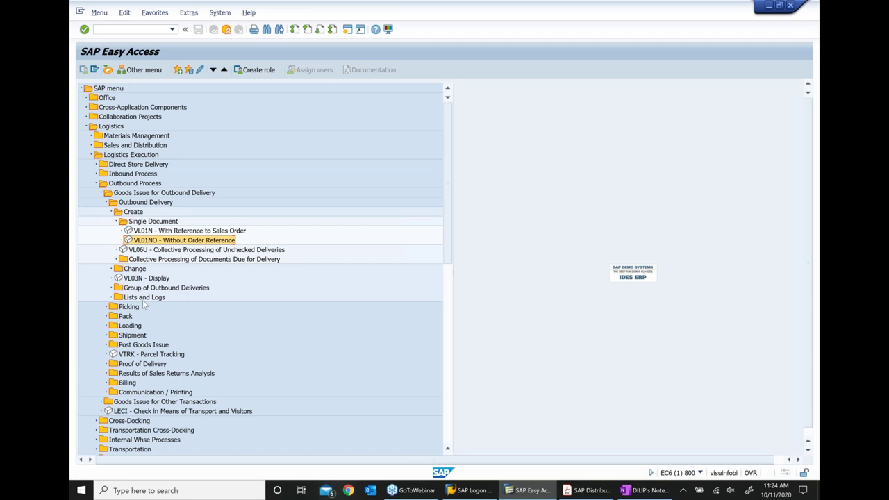
pyautogui.doubleClick(159, 241)
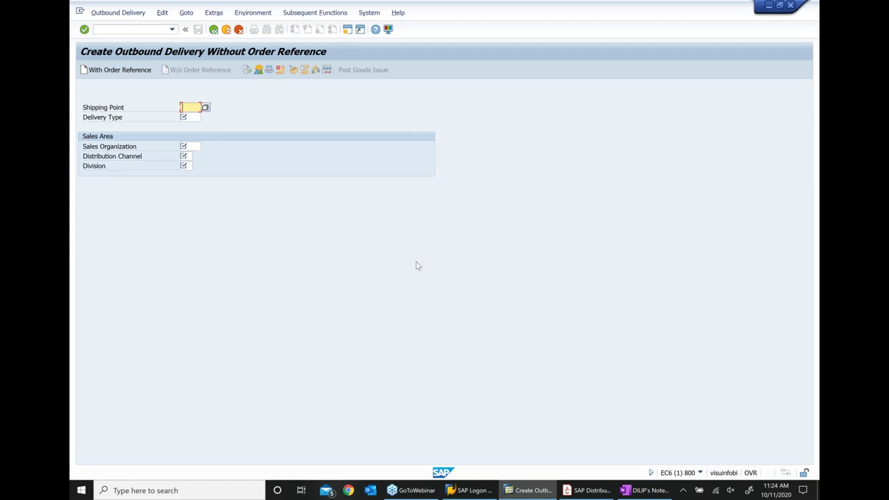
pyautogui.write('1000')
pyautogui.press('Tab')
pyautogui.write('LO')
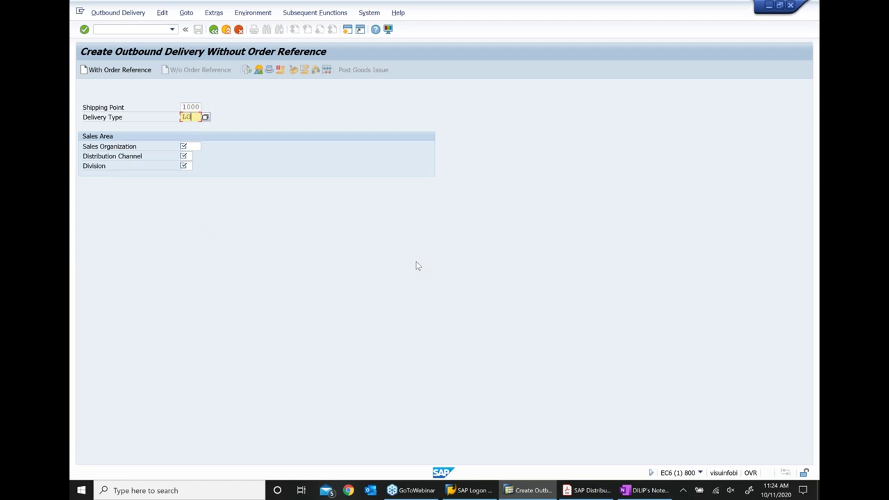
# Enter sales organization 1000, distribution channel 10 and division 00, and proceed to the delivery overview.
pyautogui.press('Tab')
pyautogui.write('1000')
pyautogui.press('Tab')
pyautogui.write('10')
pyautogui.press('Tab')
pyautogui.write('00')
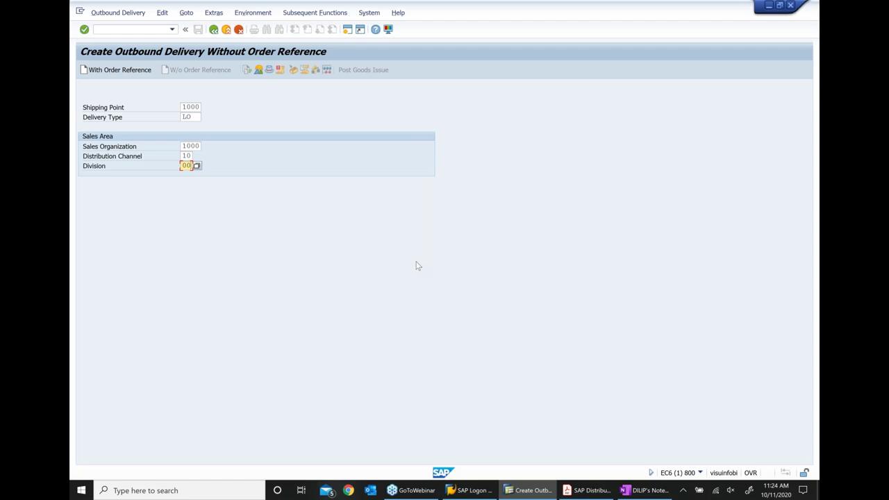
pyautogui.press('Return')
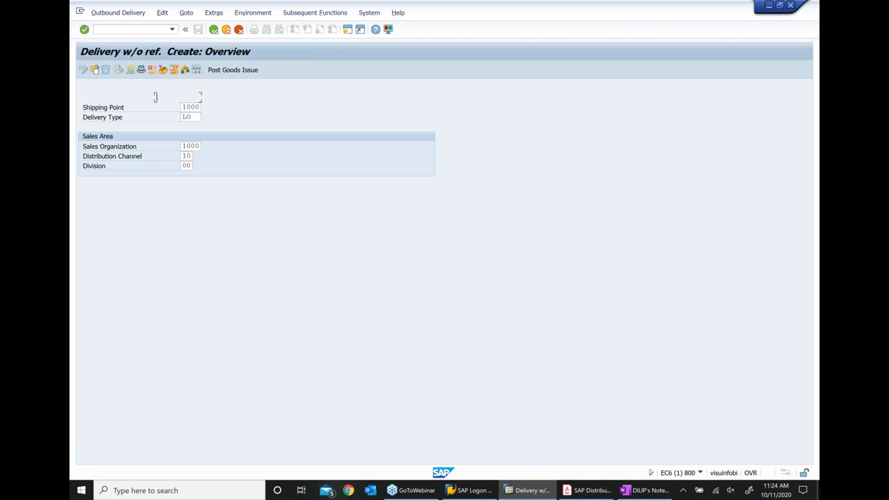
# Enter the ship-to party's customer number and set the planned goods issue date to 10/12/2020.
pyautogui.write('66')
pyautogui.press('Return')
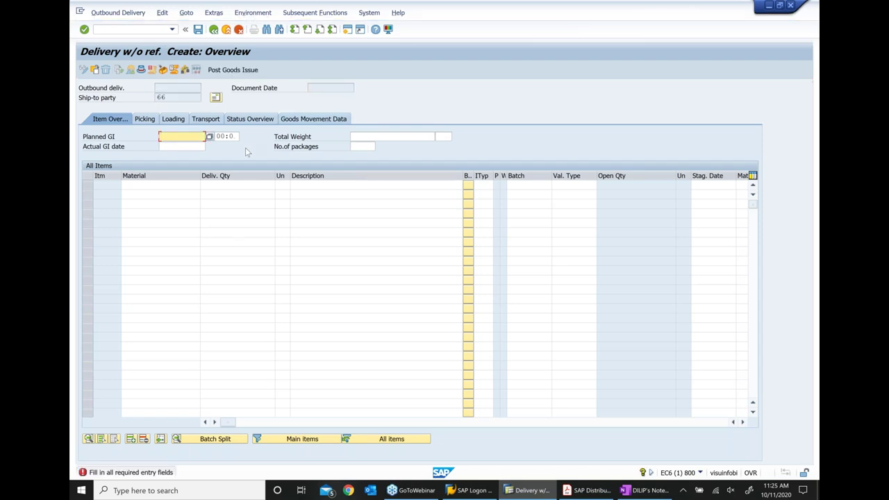
pyautogui.click(212, 144)
pyautogui.click(211, 143)
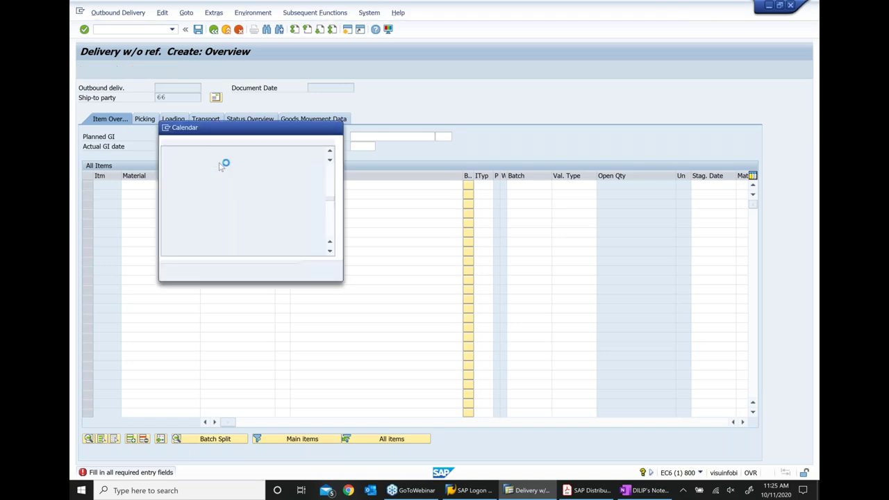
pyautogui.doubleClick(316, 208)
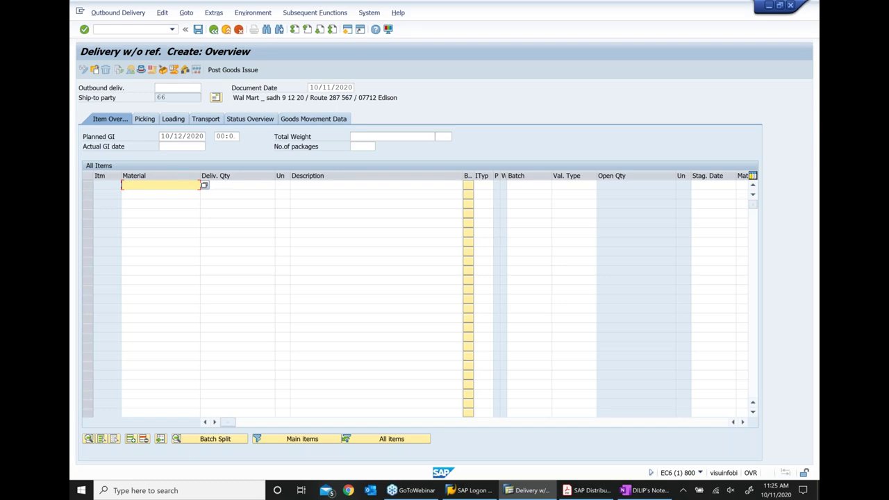
# Look up the stocked material in the OneNote notes and add material 30656 with delivery quantity 10 in SAP.
pyautogui.click(646, 491)
pyautogui.scroll(9, 552, 325)
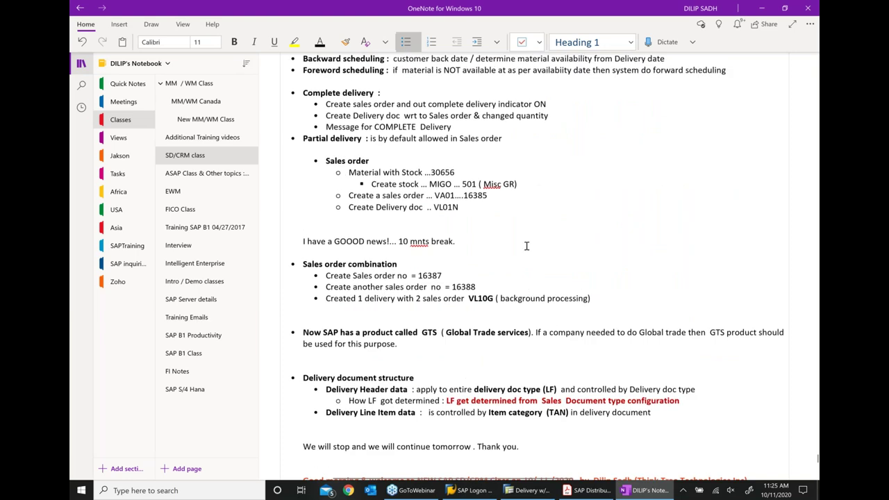
pyautogui.scroll(2, 527, 246)
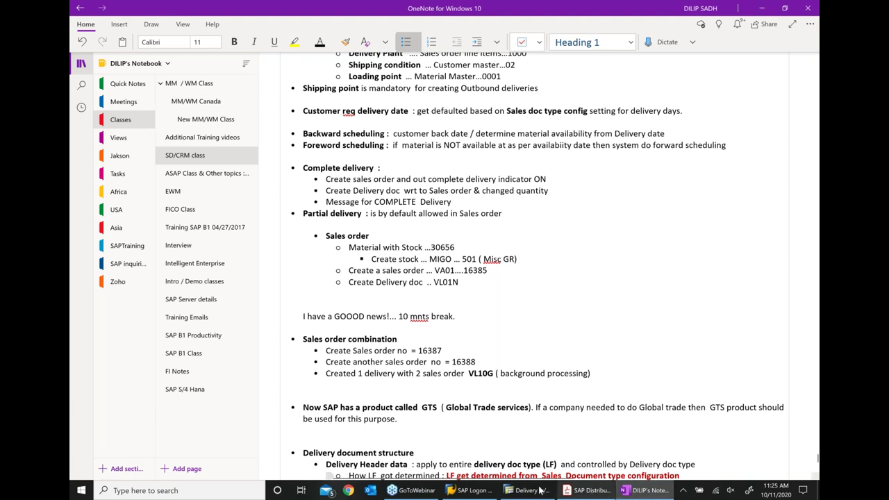
pyautogui.click(534, 490)
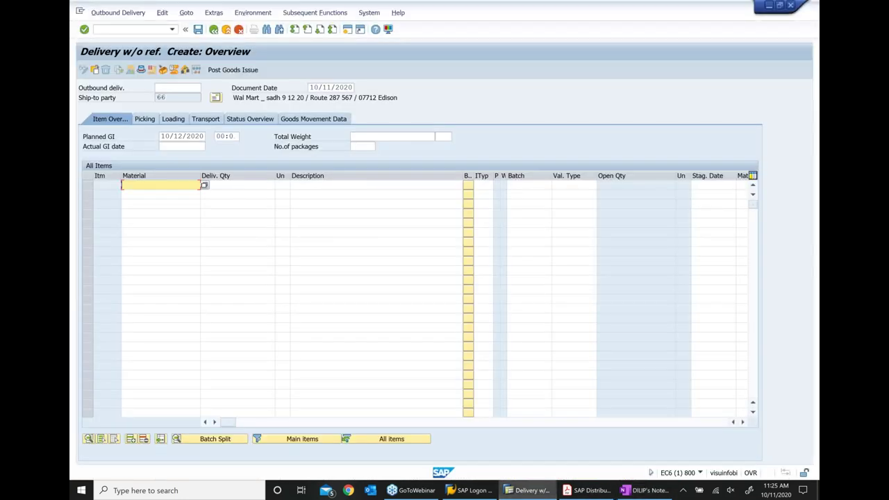
pyautogui.write('30656')
pyautogui.click(257, 186)
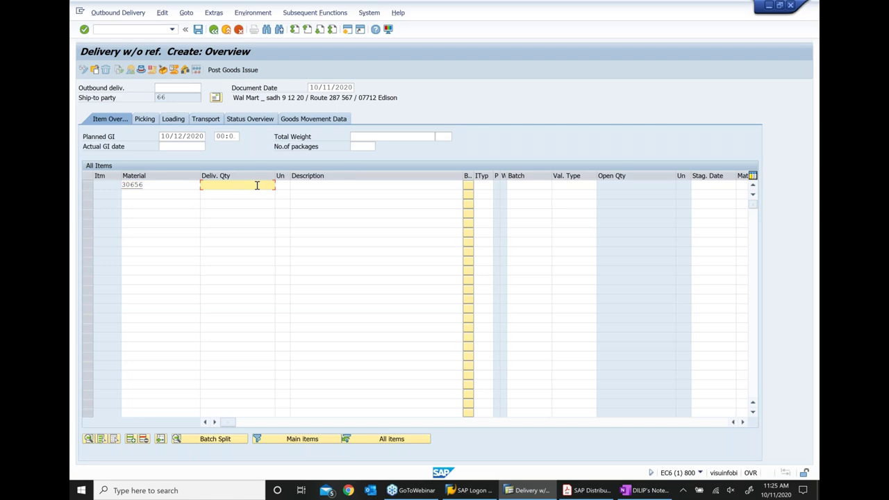
pyautogui.write('10')
pyautogui.press('Return')
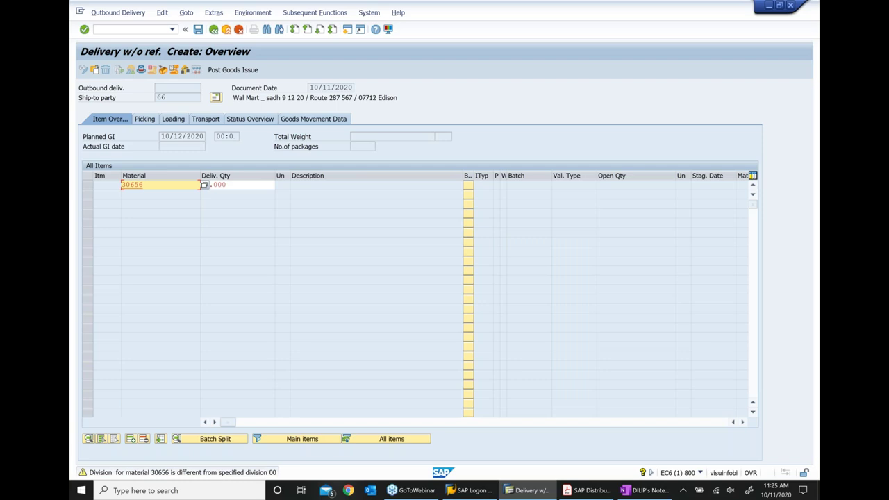
pyautogui.press('Return')
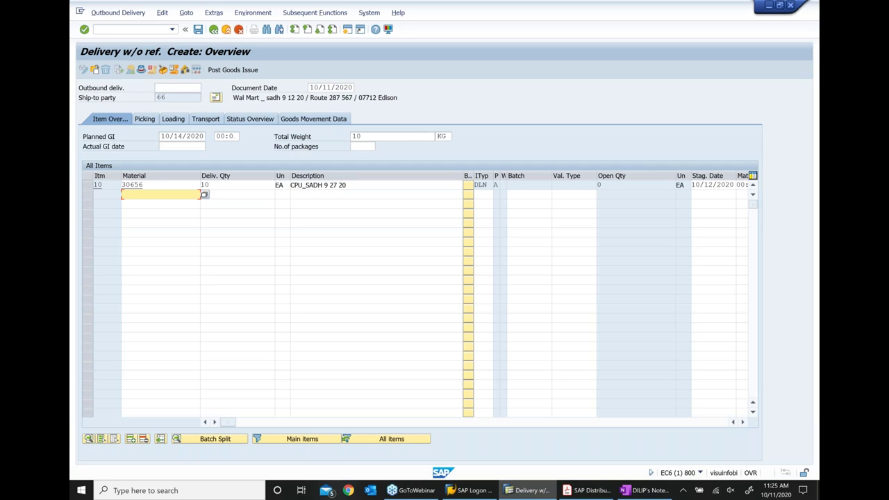
# Save the delivery and switch to the outbound delivery display function.
pyautogui.click(198, 31)
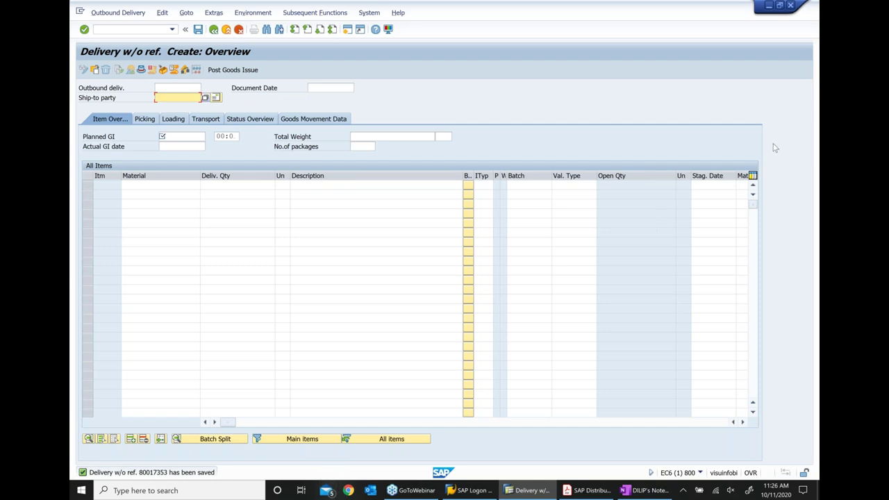
pyautogui.click(812, 35)
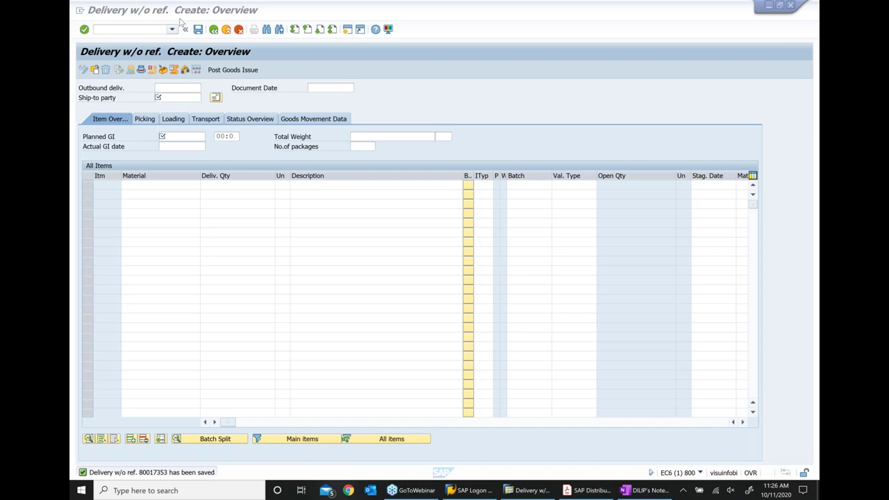
pyautogui.click(107, 18)
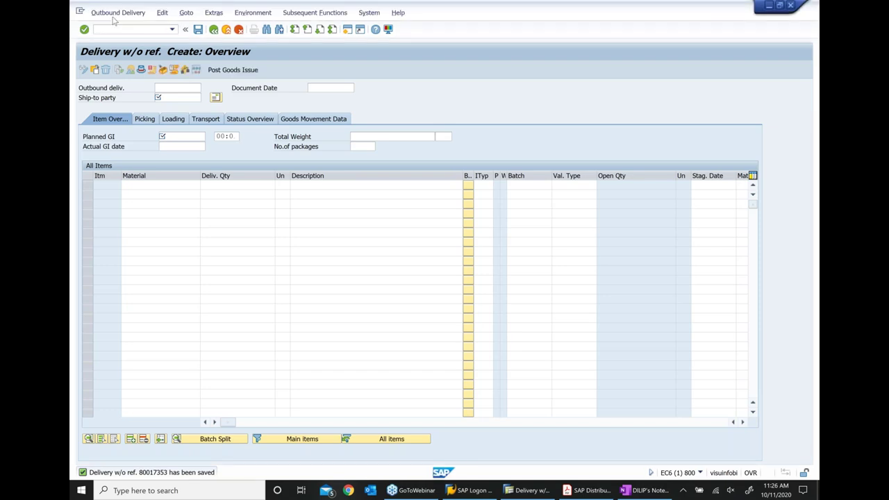
pyautogui.click(115, 14)
pyautogui.click(121, 63)
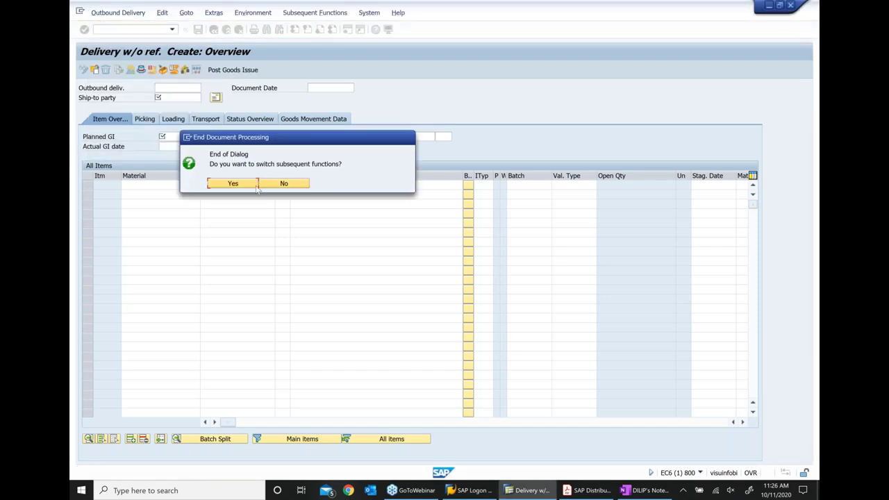
pyautogui.click(236, 187)
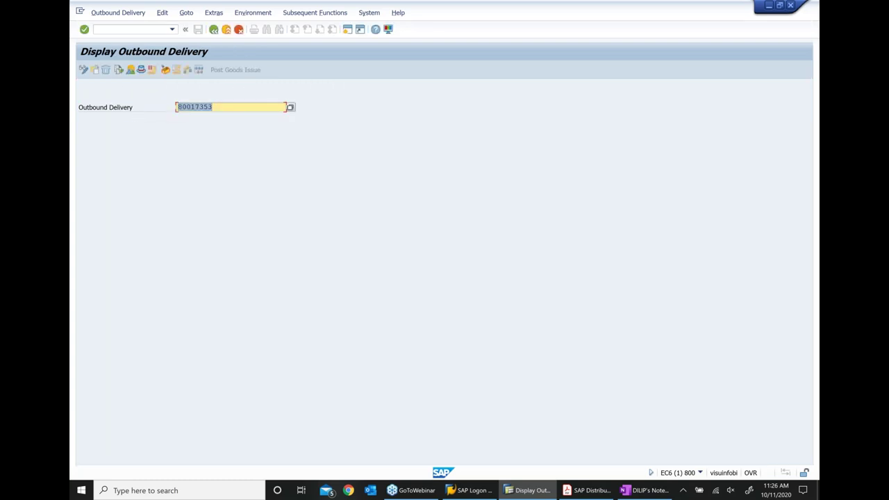
# In the OneNote notes, append "..." and the new delivery document number after VL01N0.
pyautogui.click(642, 490)
pyautogui.scroll(-5, 540, 343)
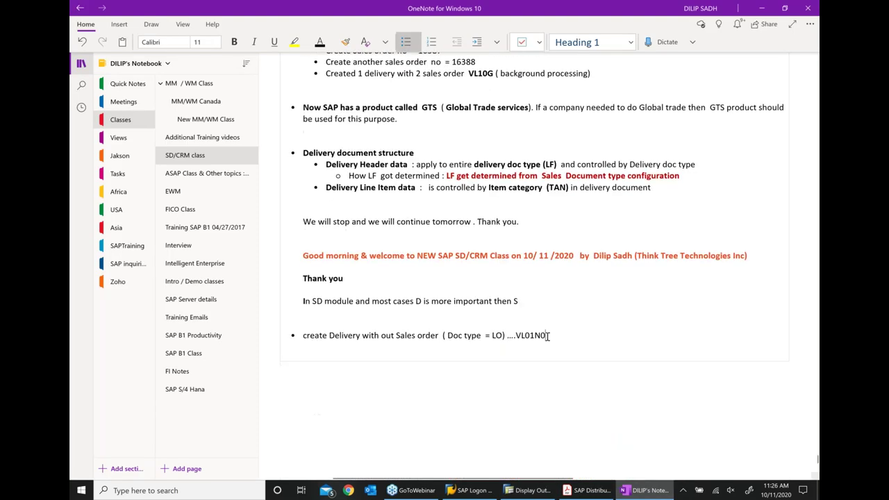
pyautogui.write('...')
pyautogui.write('80017353')
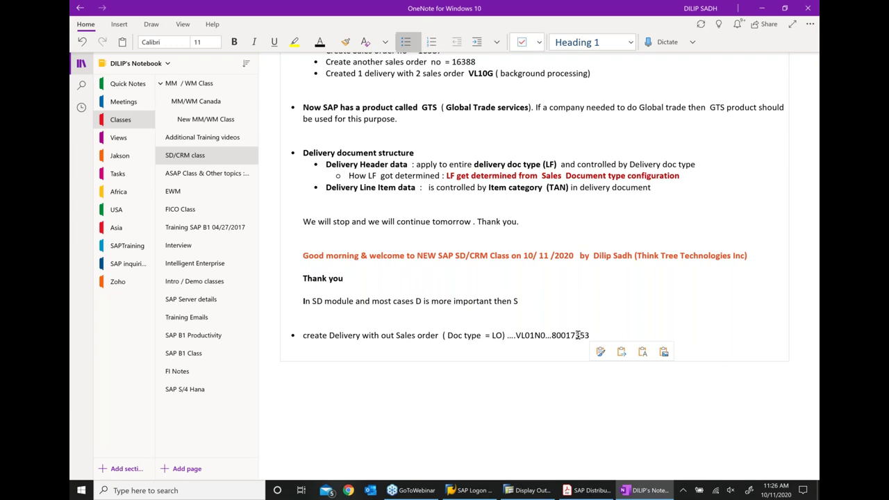
# Review the SAP Distribution PDF slides on the shipping process and storage location determination alongside the SAP delivery's picking data.
pyautogui.click(589, 491)
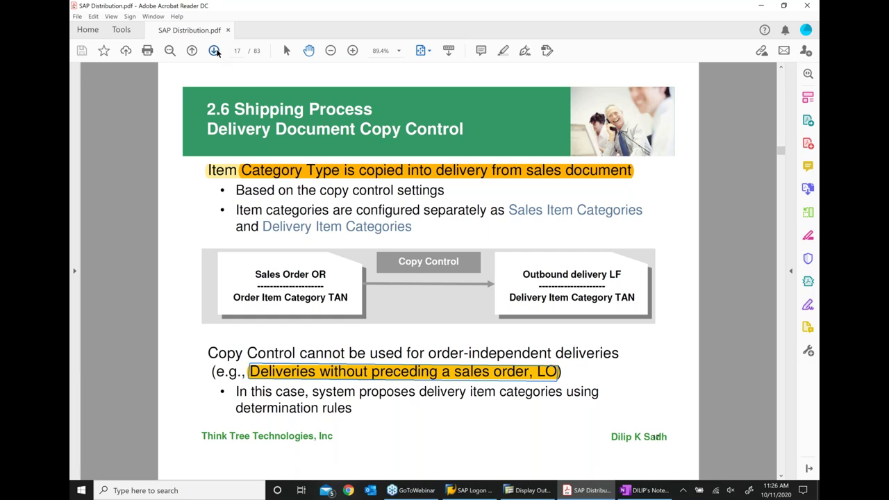
pyautogui.click(216, 51)
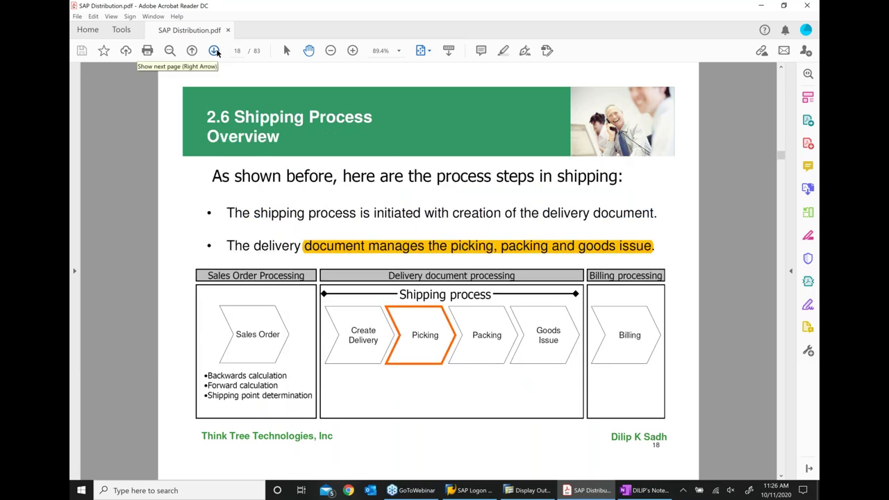
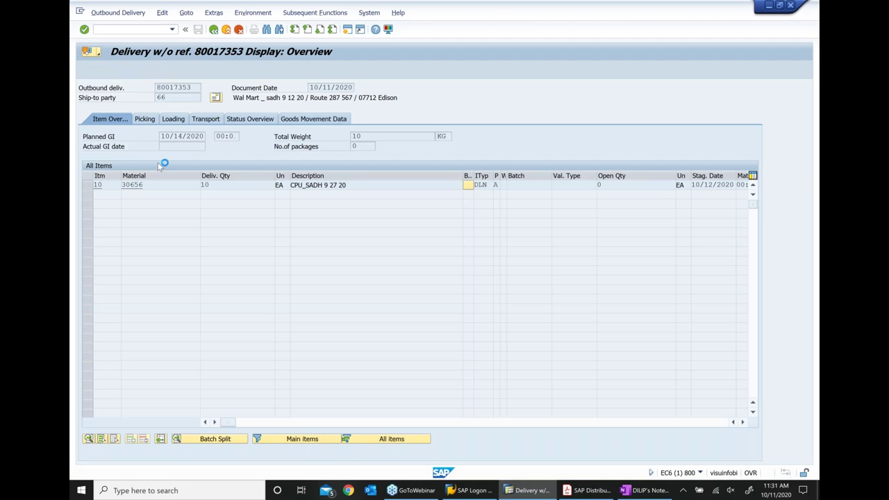
pyautogui.click(148, 119)
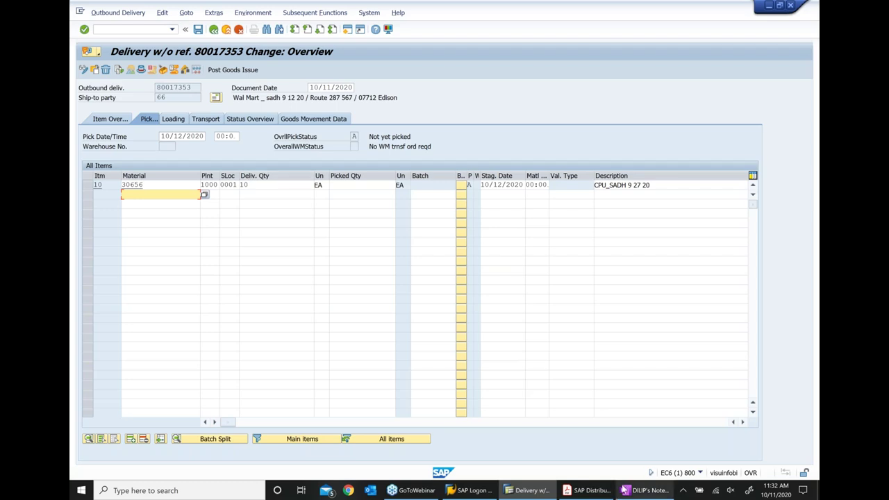
pyautogui.click(589, 490)
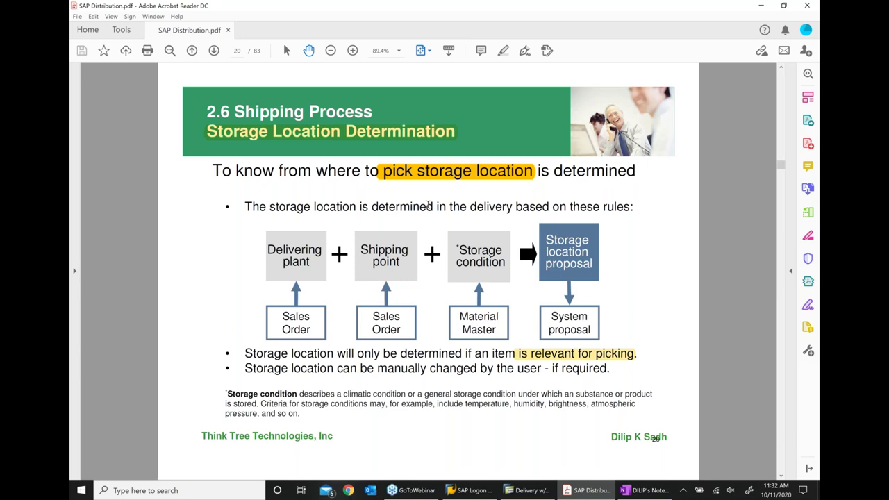
pyautogui.click(532, 490)
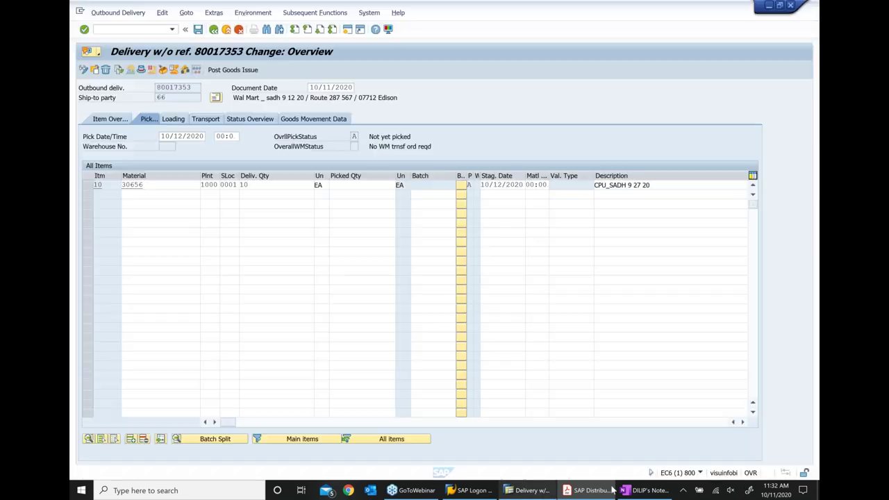
# Return from the delivery to SAP Easy Access and collapse the Create folder under Outbound Delivery.
pyautogui.click(226, 32)
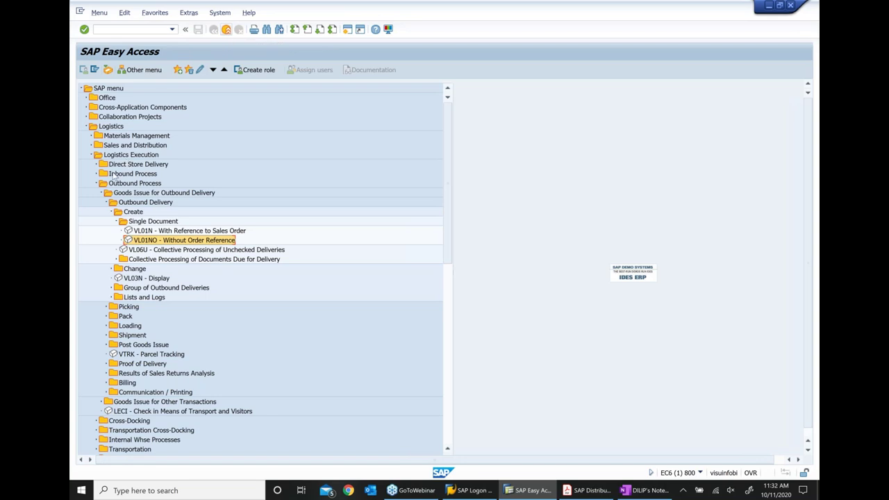
pyautogui.click(112, 213)
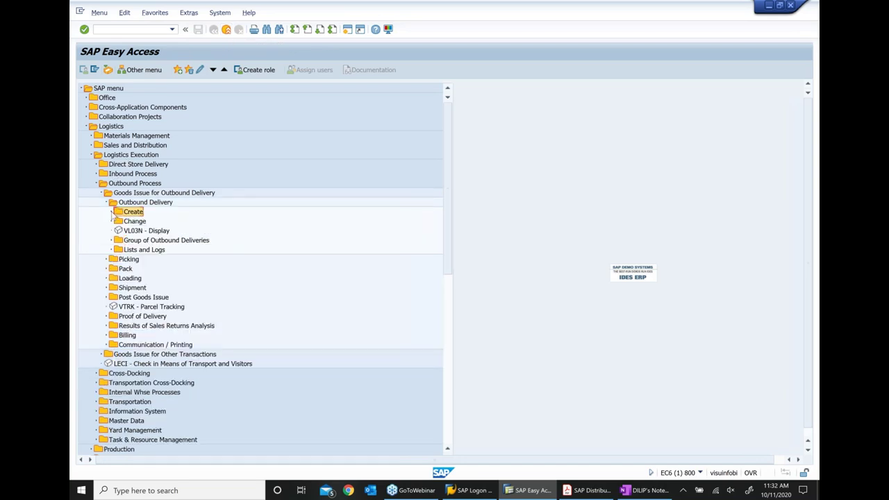
# Run transaction SPRO and display the SAP Reference IMG.
pyautogui.click(123, 29)
pyautogui.write('SPRO')
pyautogui.press('Return')
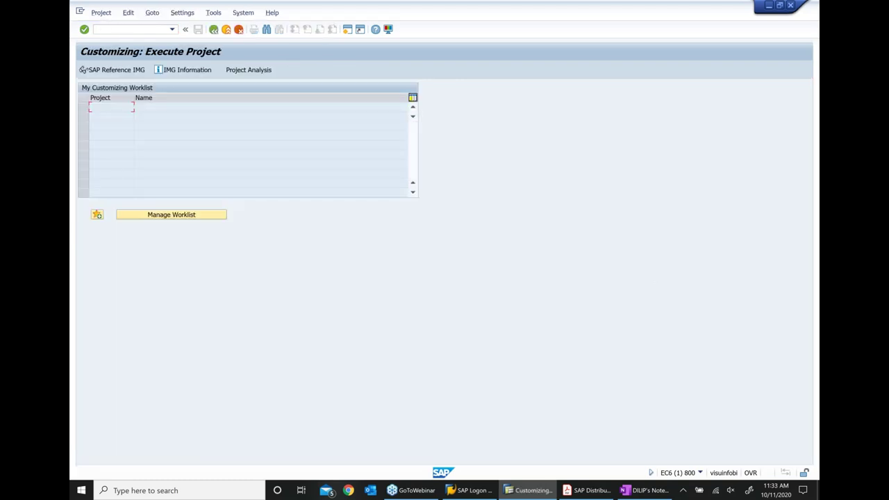
pyautogui.click(114, 71)
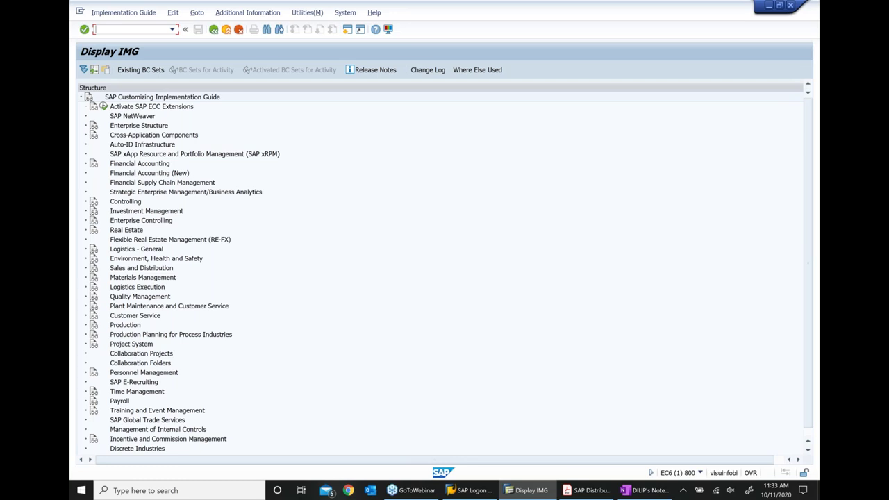
# Expand Logistics Execution in the implementation guide and its Shipping node.
pyautogui.click(136, 289)
pyautogui.click(93, 296)
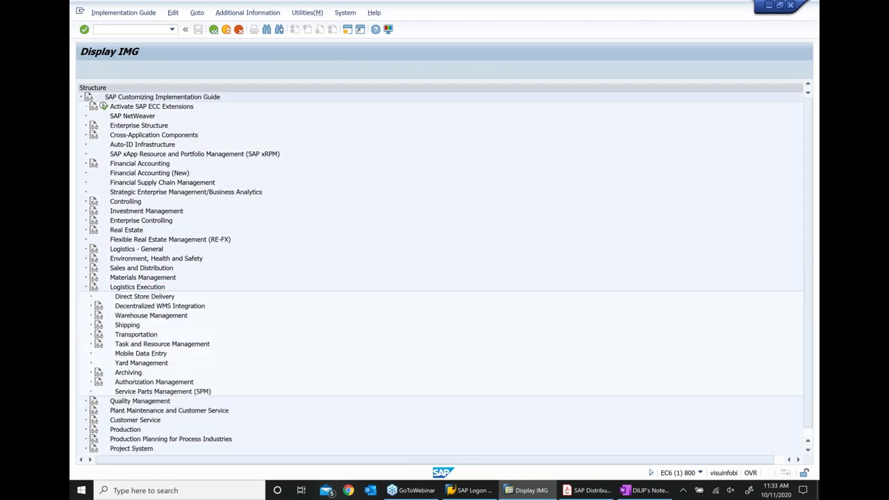
pyautogui.scroll(-1, 222, 286)
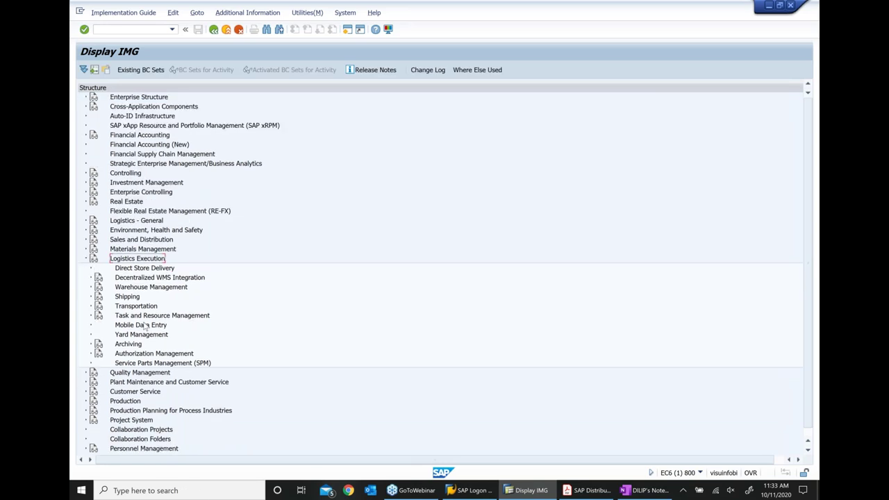
pyautogui.click(128, 297)
pyautogui.click(91, 298)
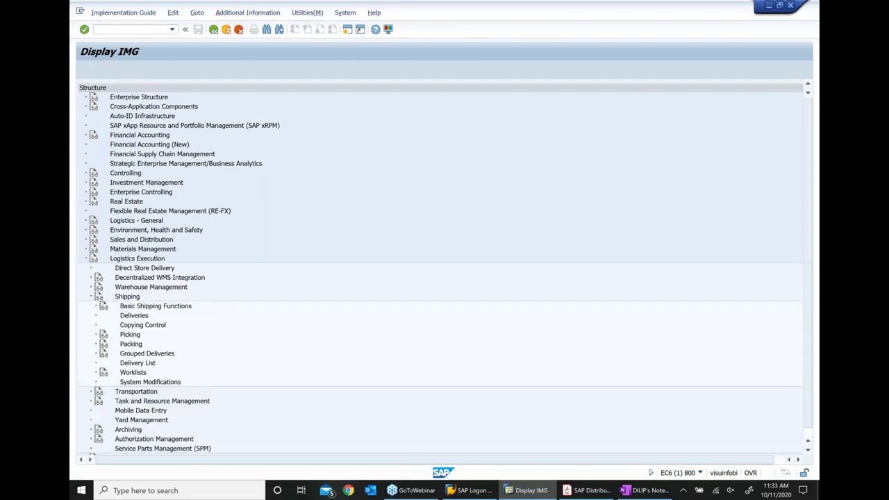
# Expand Picking under Shipping and the Determine Picking Location node within it.
pyautogui.scroll(-1, 226, 300)
pyautogui.scroll(-1, 226, 302)
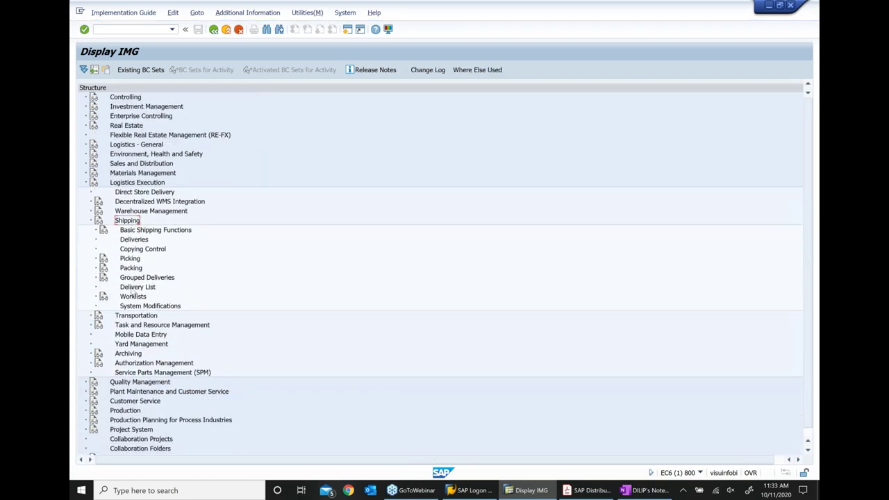
pyautogui.click(132, 260)
pyautogui.click(97, 259)
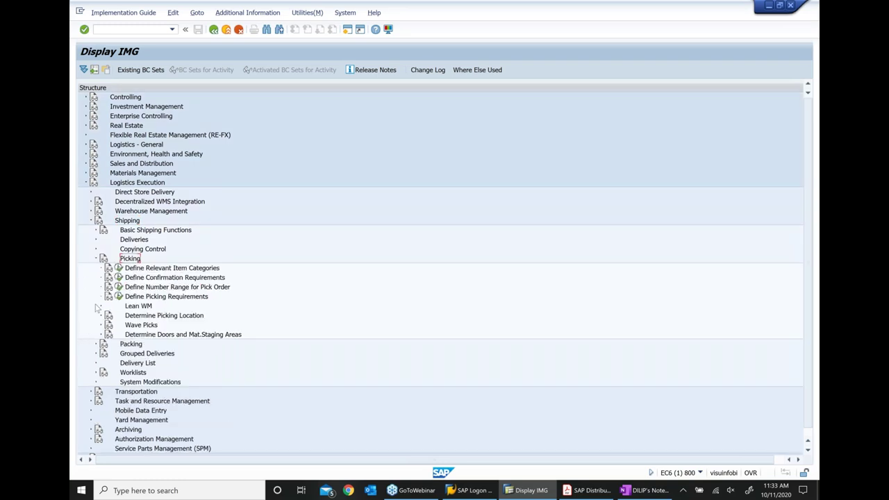
pyautogui.click(146, 317)
pyautogui.click(101, 316)
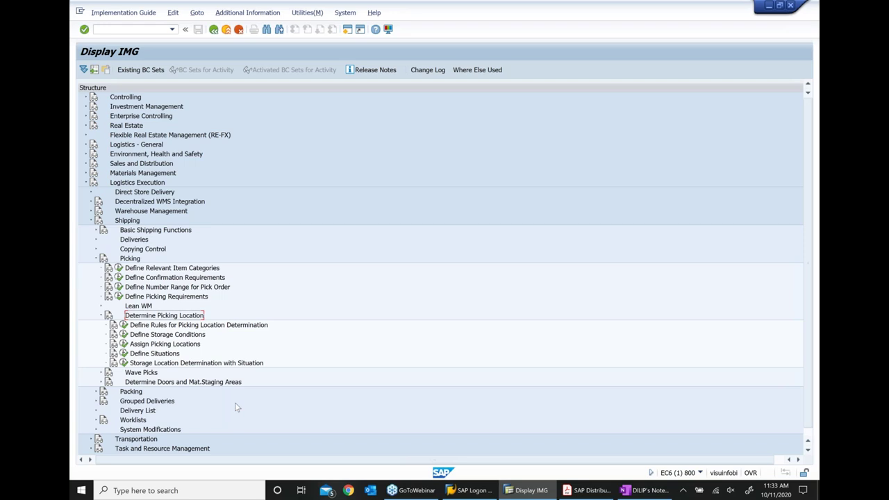
# Trace the path from Logistics Execution through Shipping and Picking, and execute the Assign Picking Locations activity.
pyautogui.click(176, 346)
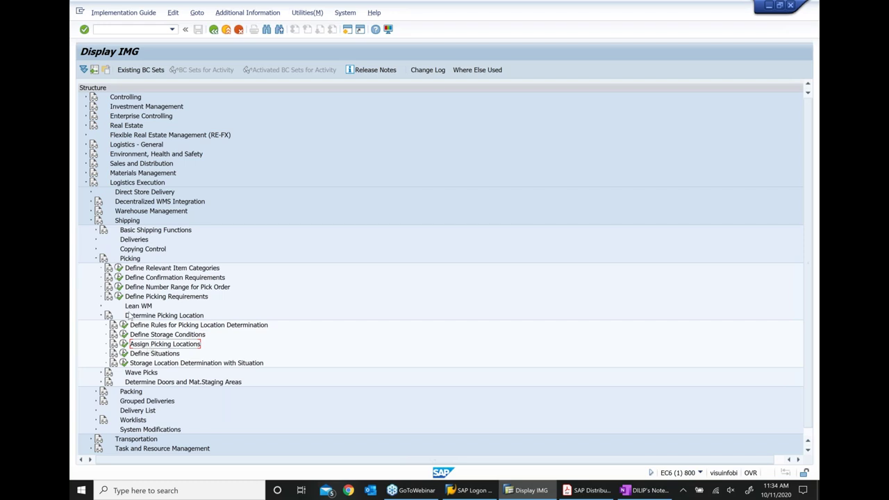
pyautogui.click(138, 184)
pyautogui.click(127, 220)
pyautogui.click(132, 259)
pyautogui.click(147, 317)
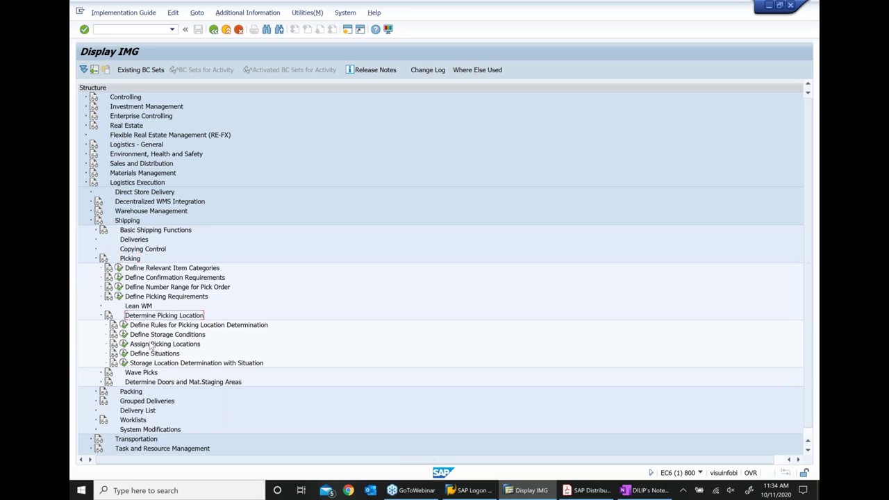
pyautogui.click(150, 345)
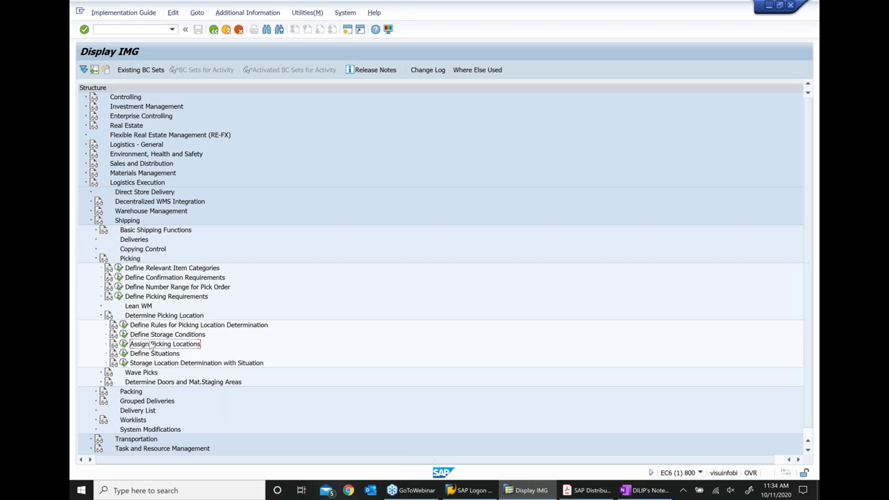
pyautogui.click(123, 344)
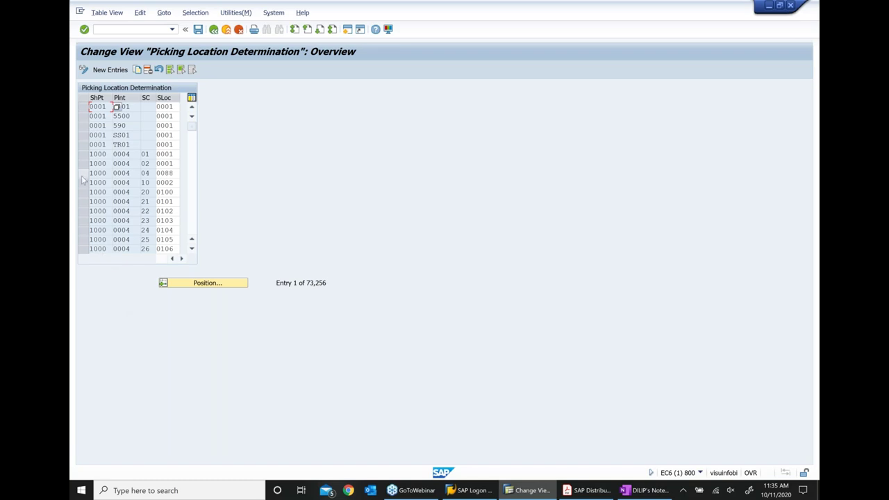
# Compare the Picking Location Determination table with the Storage Location Determination slide in SAP Distribution.pdf, and return to the table.
pyautogui.click(173, 164)
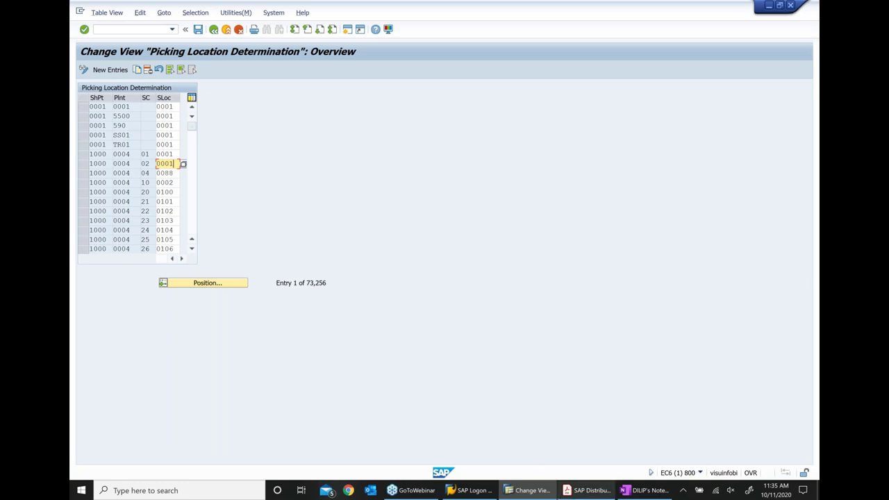
pyautogui.click(586, 491)
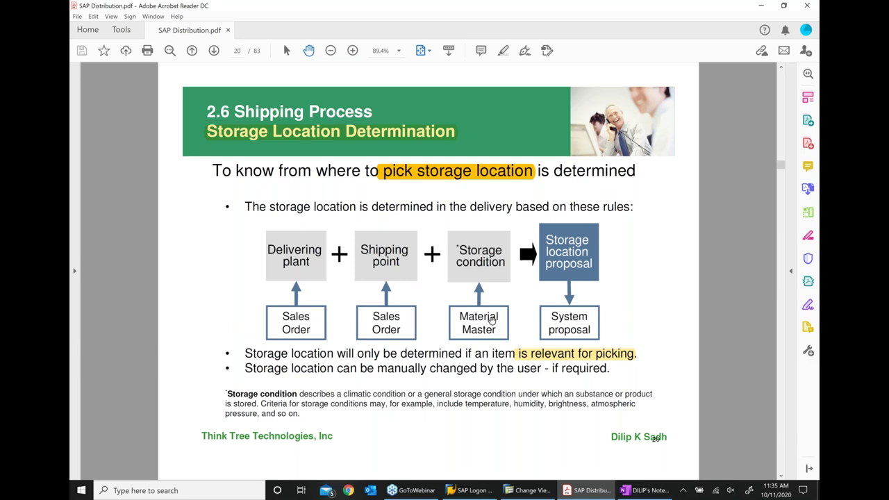
pyautogui.click(528, 490)
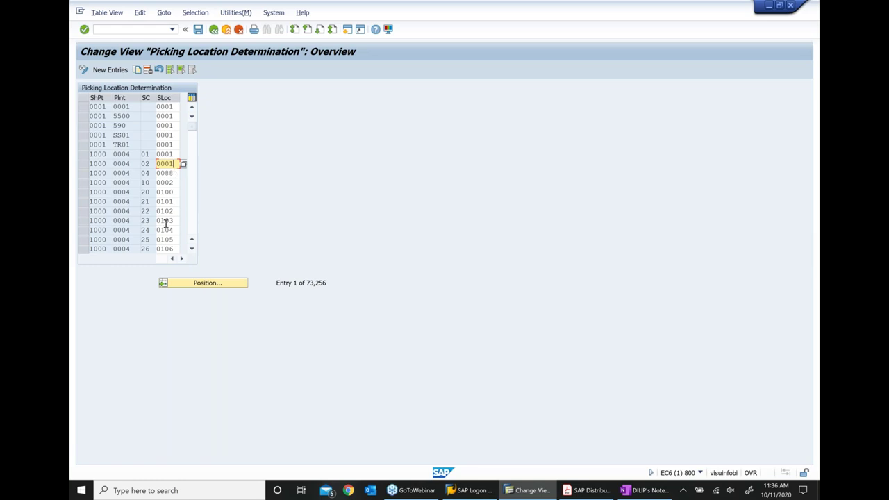
# Position the Picking Location Determination table at shipping point 1000 and plant 1000.
pyautogui.click(223, 286)
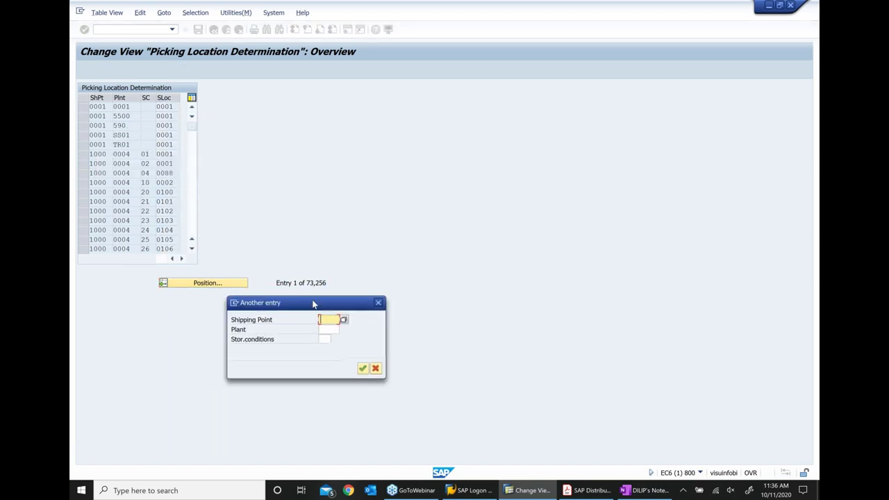
pyautogui.write('1')
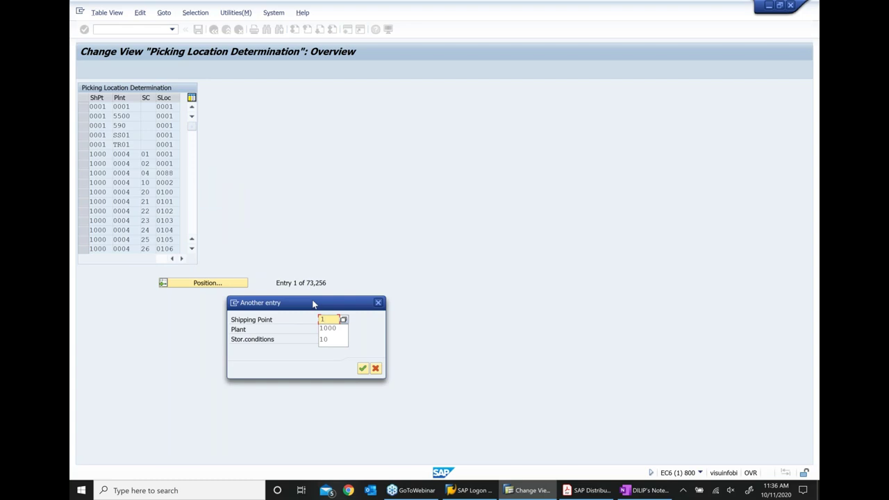
pyautogui.write('000')
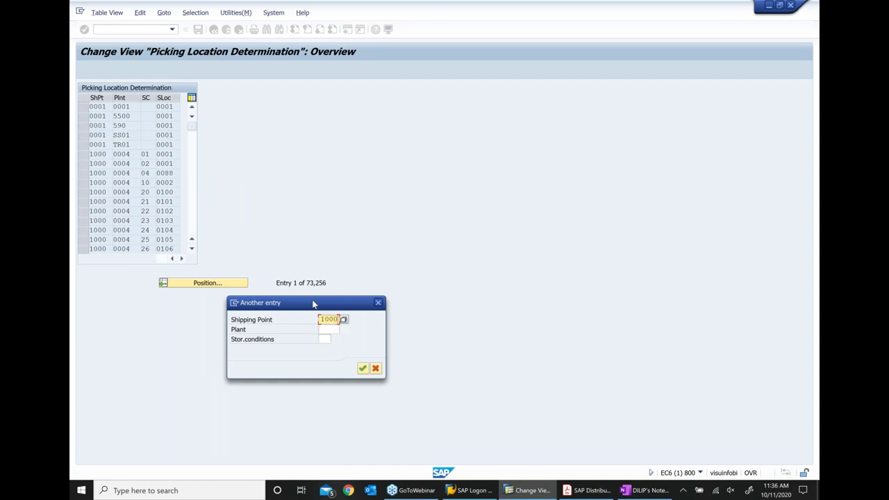
pyautogui.press('Tab')
pyautogui.write('1000')
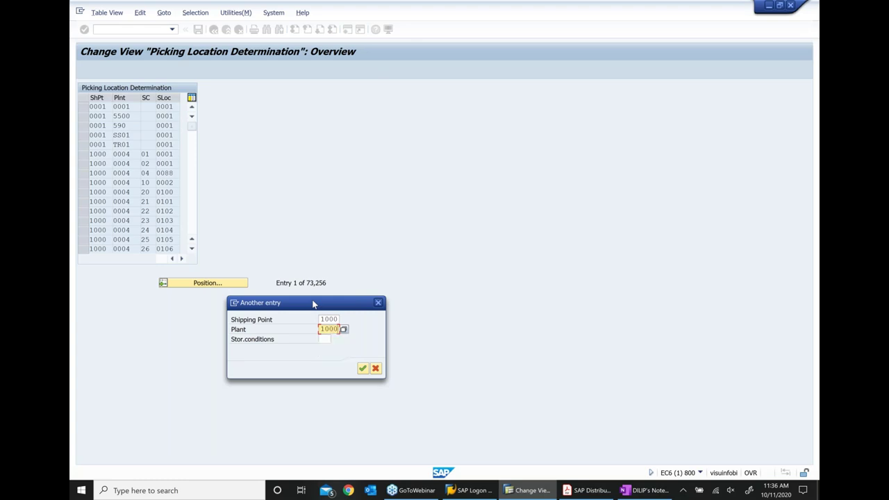
pyautogui.press('Return')
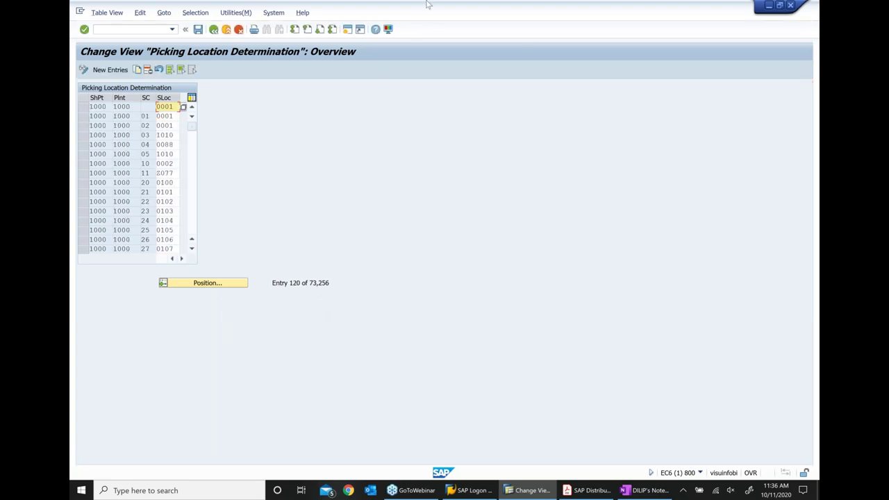
# Select the shipping point 1000, plant 1000 entry without a storage condition and examine its storage location.
pyautogui.click(84, 108)
pyautogui.click(192, 108)
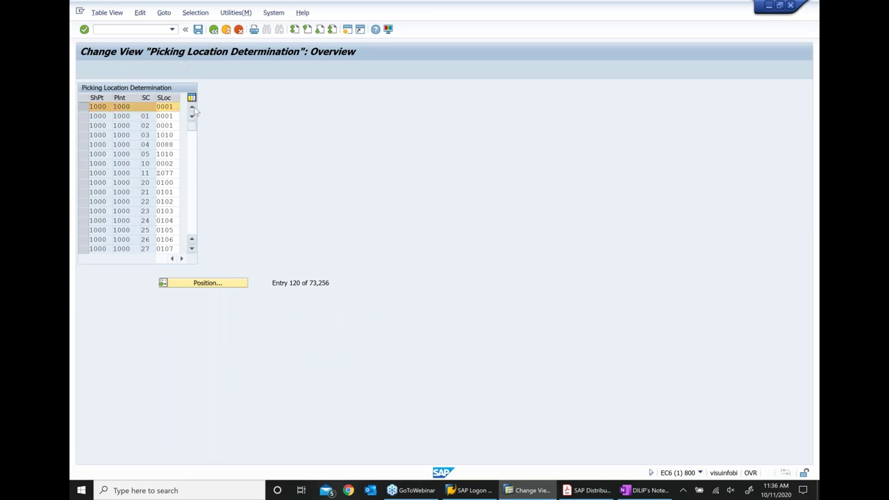
pyautogui.click(192, 107)
pyautogui.click(192, 107)
pyautogui.click(192, 108)
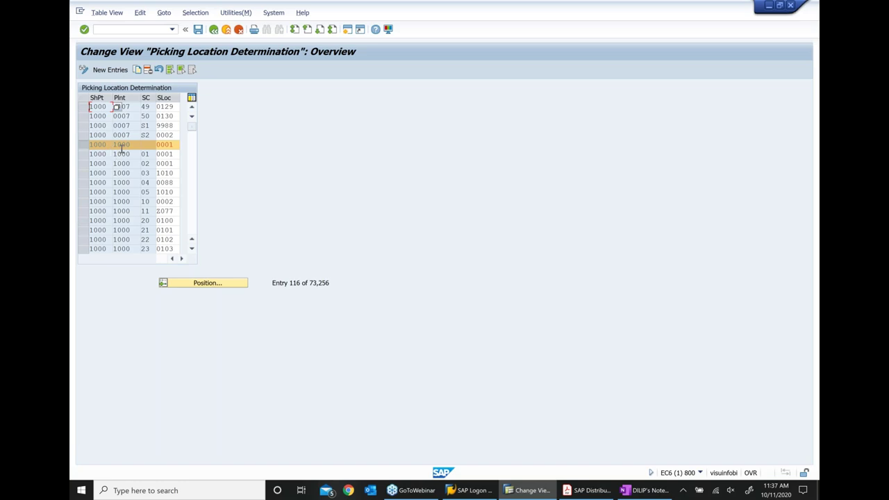
pyautogui.doubleClick(178, 144)
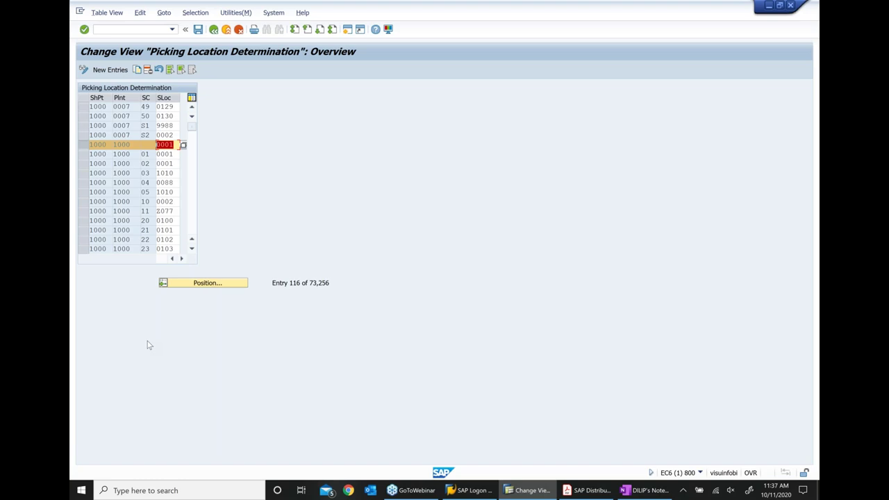
# Switch to the OneNote SD/CRM class notes and start a new bullet below the note on creating a delivery without a sales order.
pyautogui.moveTo(470, 491)
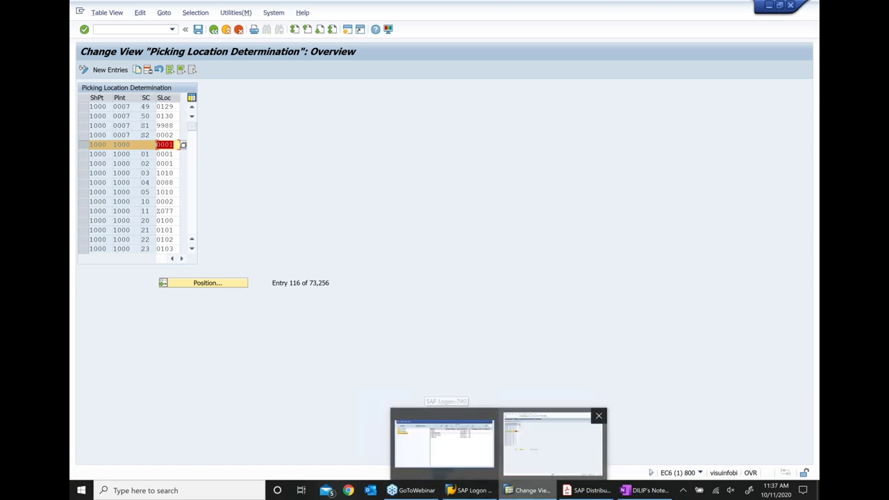
pyautogui.moveTo(645, 491)
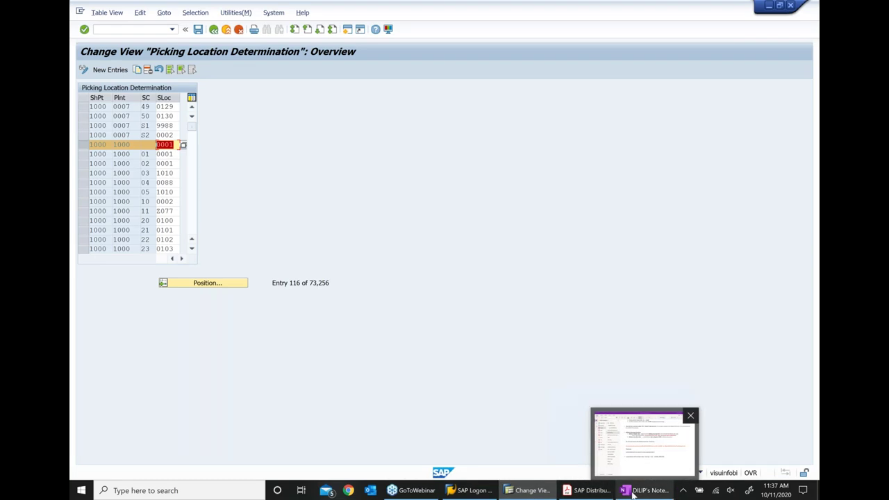
pyautogui.click(639, 471)
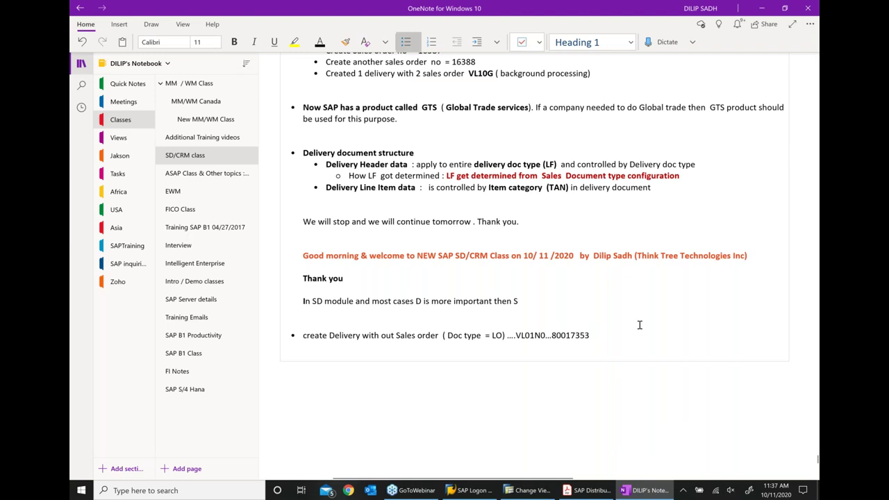
pyautogui.scroll(-2, 640, 325)
pyautogui.press('Return')
pyautogui.press('Return')
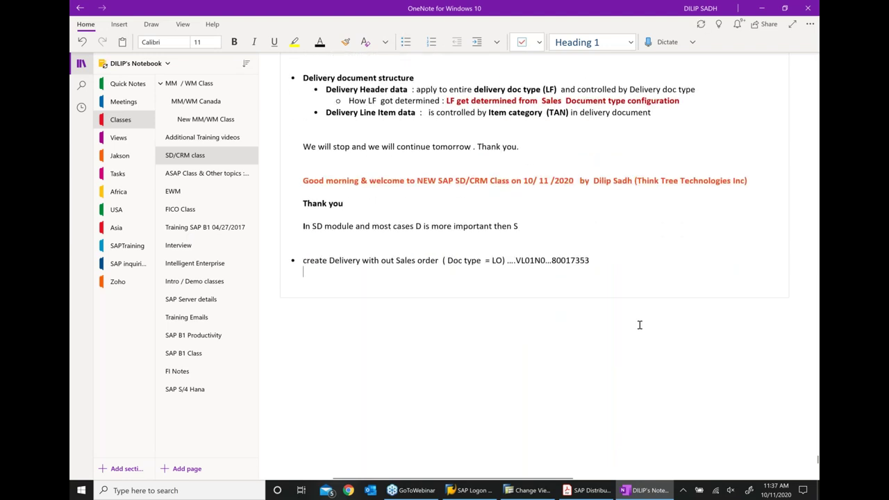
pyautogui.write('* hOW')
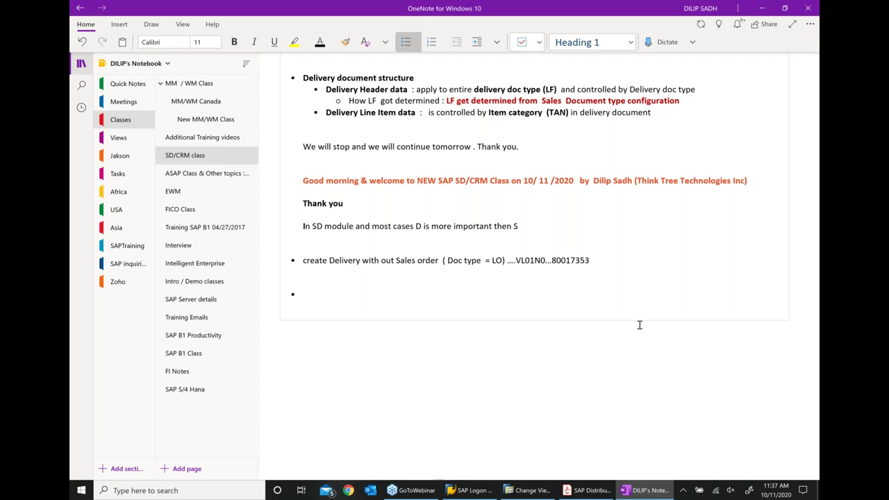
pyautogui.press('BackSpace')
pyautogui.press('BackSpace')
pyautogui.press('BackSpace')
pyautogui.press('BackSpace')
# Write "How Sloc get determined in delivery line items. Based on following 3 parameters" in the new bullet and start another line.
pyautogui.write('How Sloc get dee')
pyautogui.press('BackSpace')
pyautogui.write('ter')
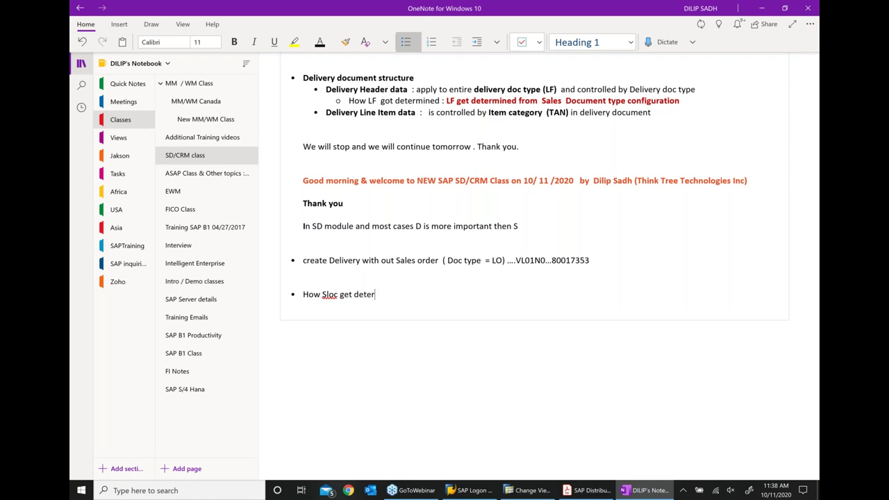
pyautogui.write('mined in delivery line i')
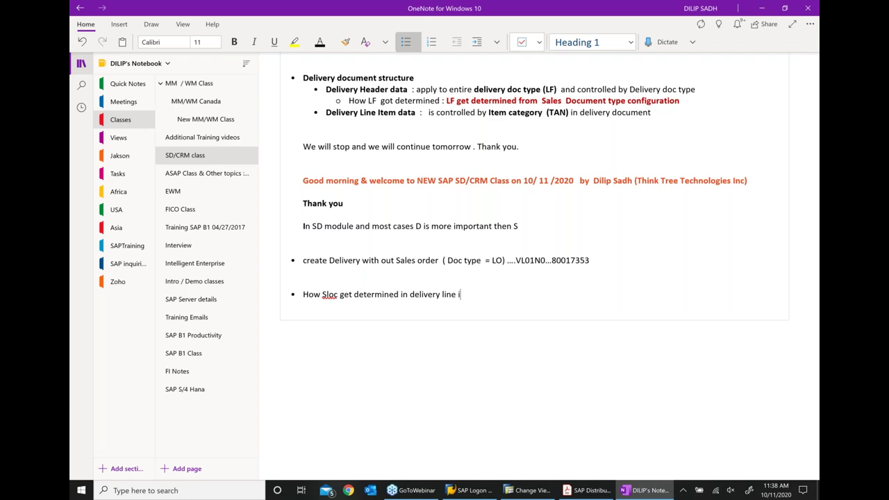
pyautogui.write('tems. Based on following ')
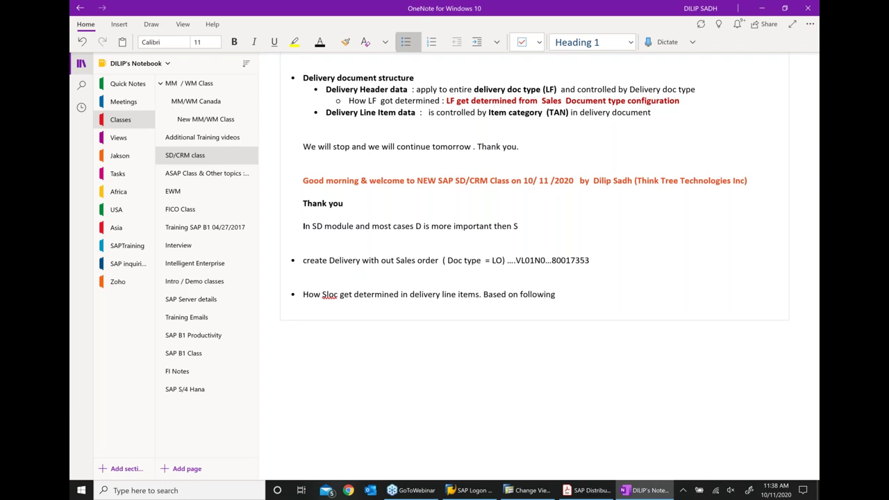
pyautogui.write('3 para')
pyautogui.write('meters')
pyautogui.press('Return')
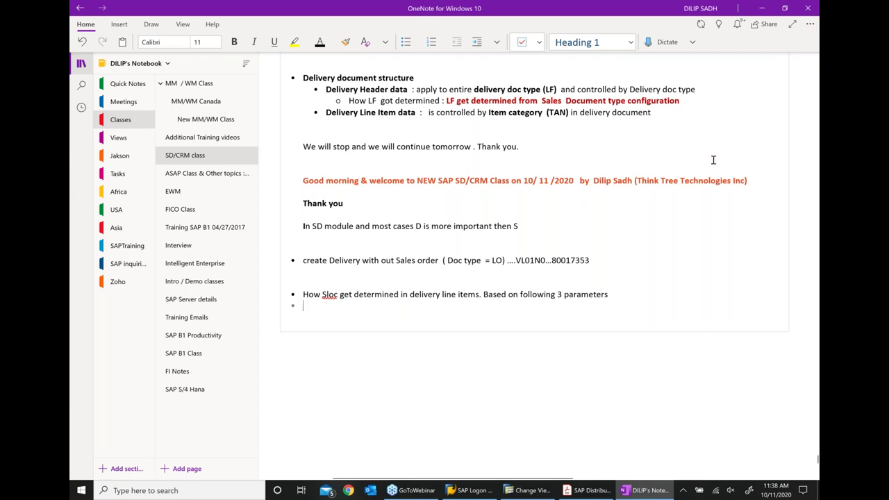
# Indent the new line as a sub-bullet and write "Delivery Plant … Sales order line item".
pyautogui.click(477, 42)
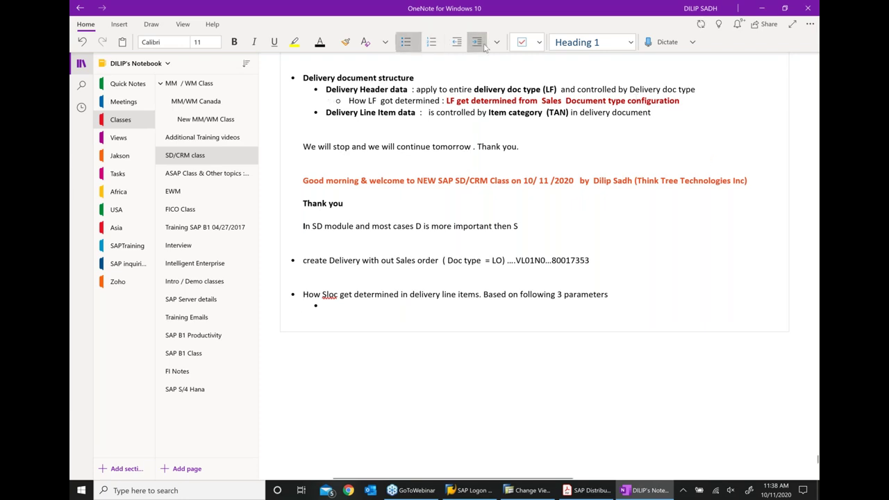
pyautogui.write('Deli')
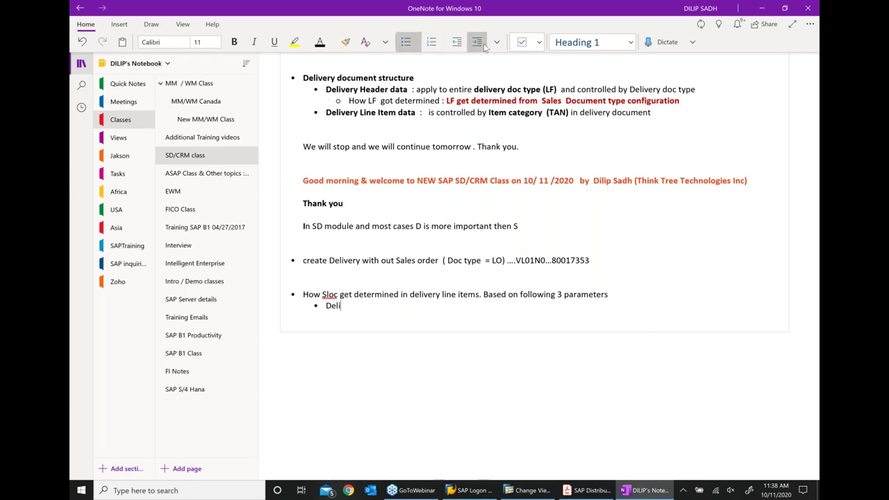
pyautogui.write('very Plantt')
pyautogui.press('BackSpace')
pyautogui.press('BackSpace')
pyautogui.write('... Sales order lin')
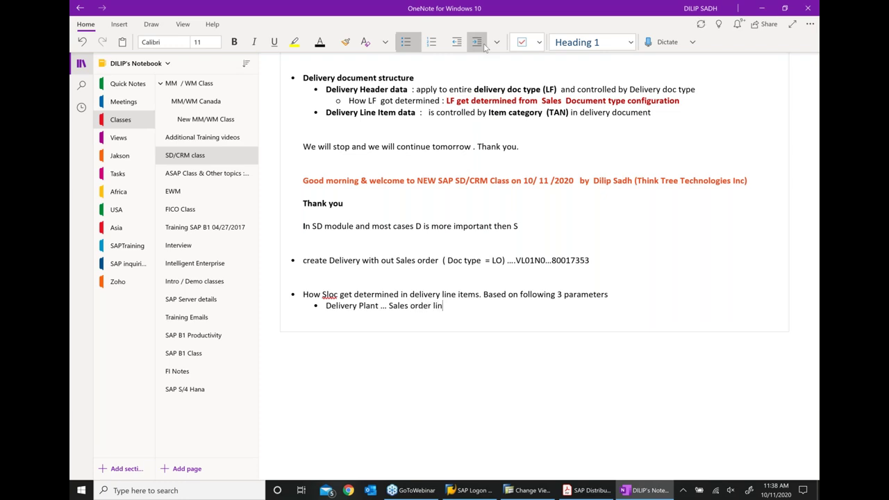
pyautogui.write('e item')
# Add the sub-bullets "Shipping point .. Sales order line item" and "Shipping condition .. Field in material master in Sloc view".
pyautogui.press('Return')
pyautogui.write('Shipping point  .. ')
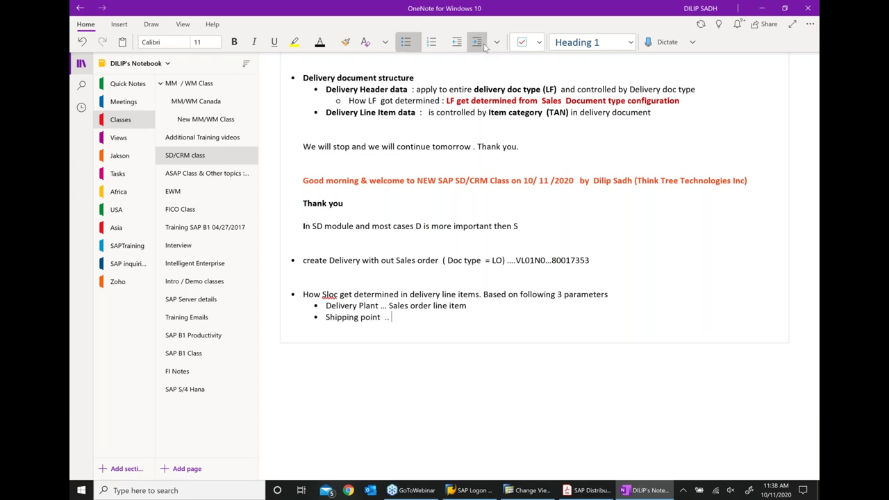
pyautogui.write('sales order line item')
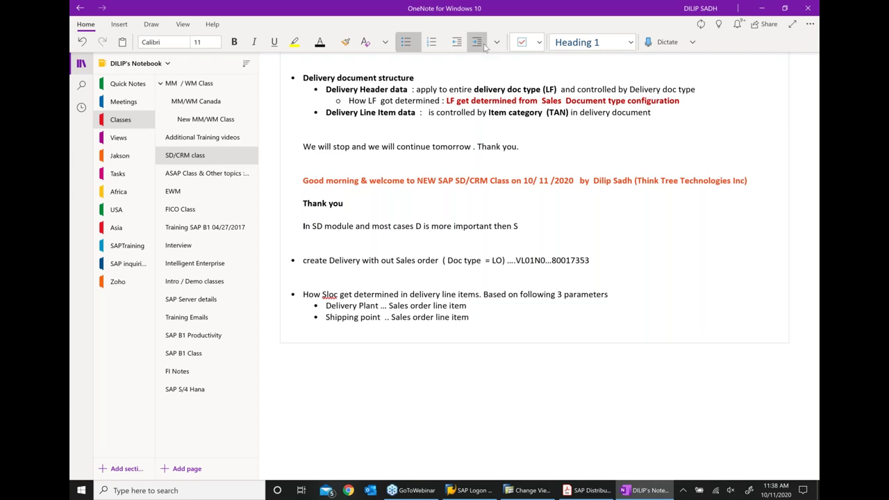
pyautogui.press('Return')
pyautogui.write('Shipping conditi')
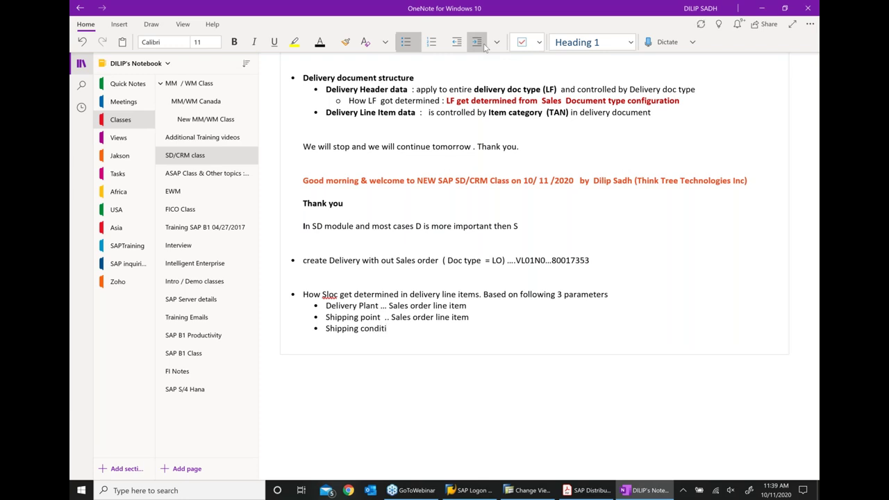
pyautogui.write('on  .. Field in material mast')
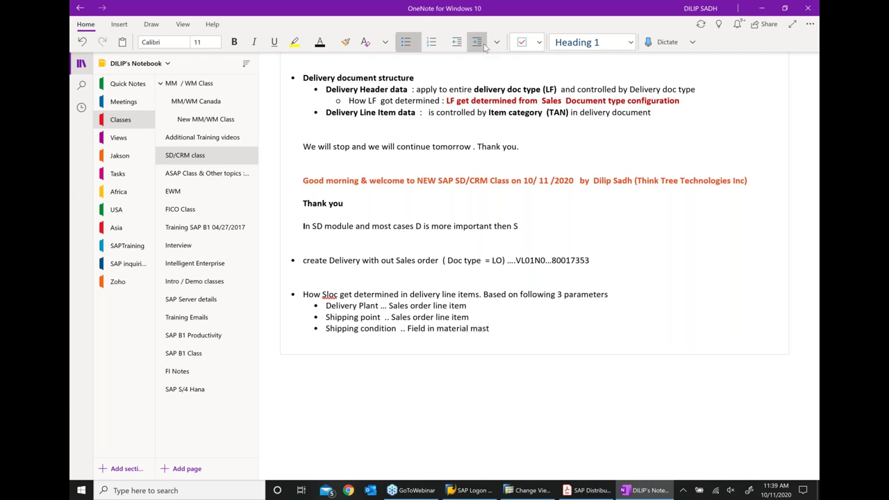
pyautogui.write('er in Sloc view')
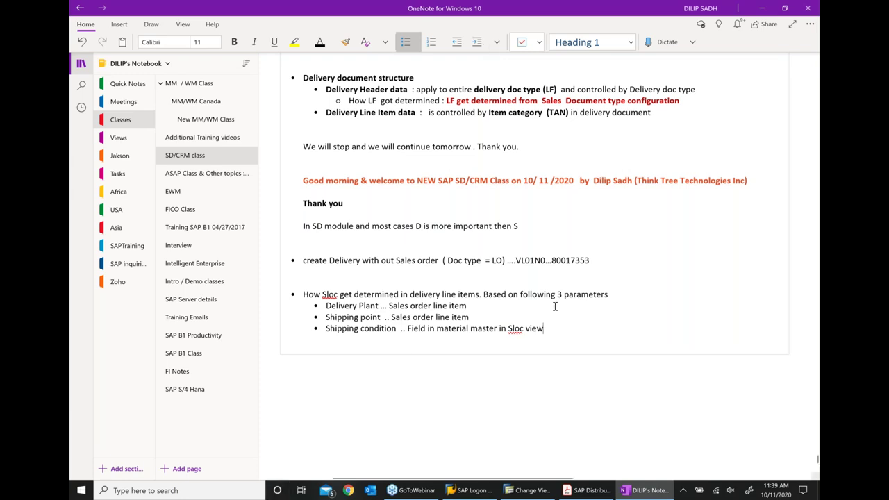
# Make the "How Sloc get determined in delivery line items" heading line bold.
pyautogui.moveTo(610, 295); pyautogui.dragTo(282, 295)
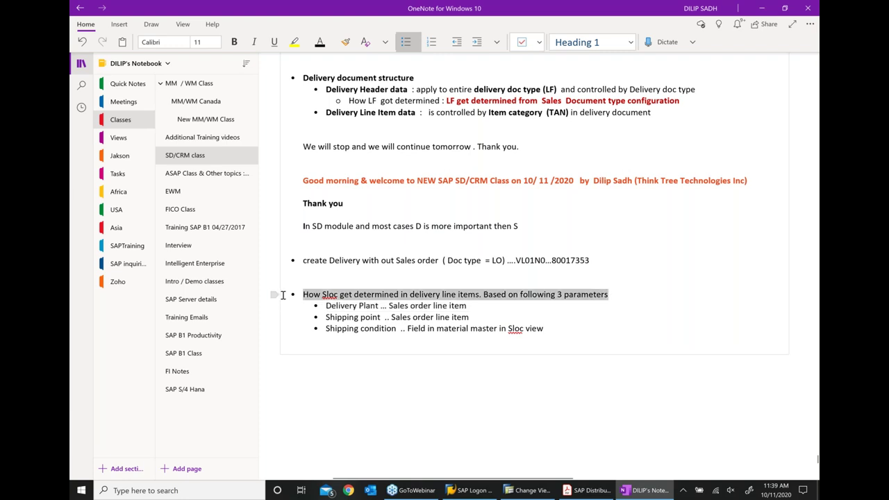
pyautogui.click(314, 280)
pyautogui.click(547, 419)
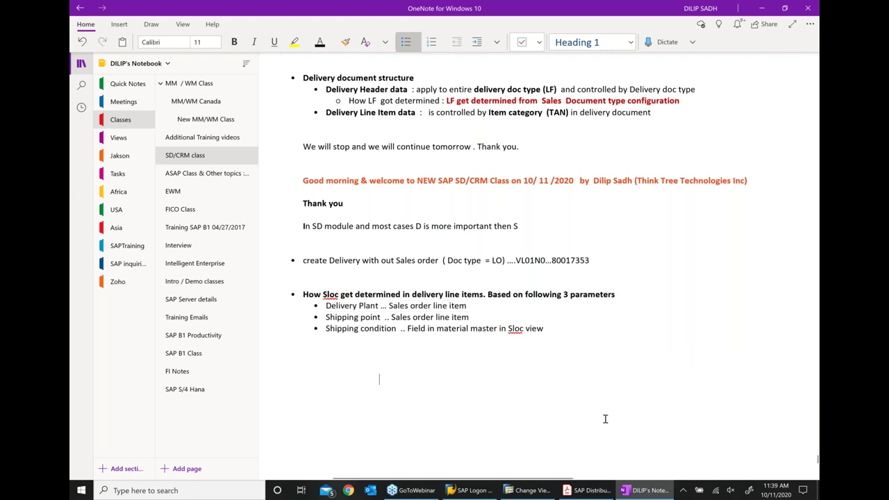
# Switch to the SAP Distribution PDF, view the picking demo and Warehouse Picking with WM slides, and return to the class notes.
pyautogui.click(589, 491)
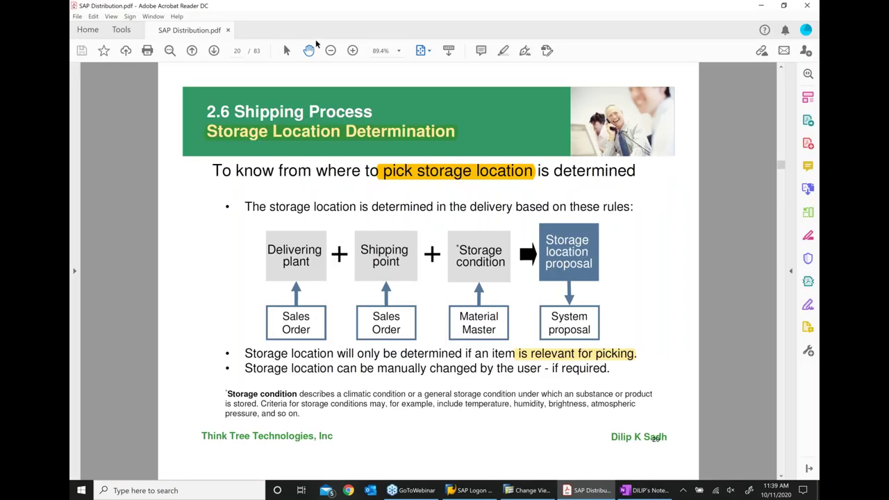
pyautogui.click(214, 50)
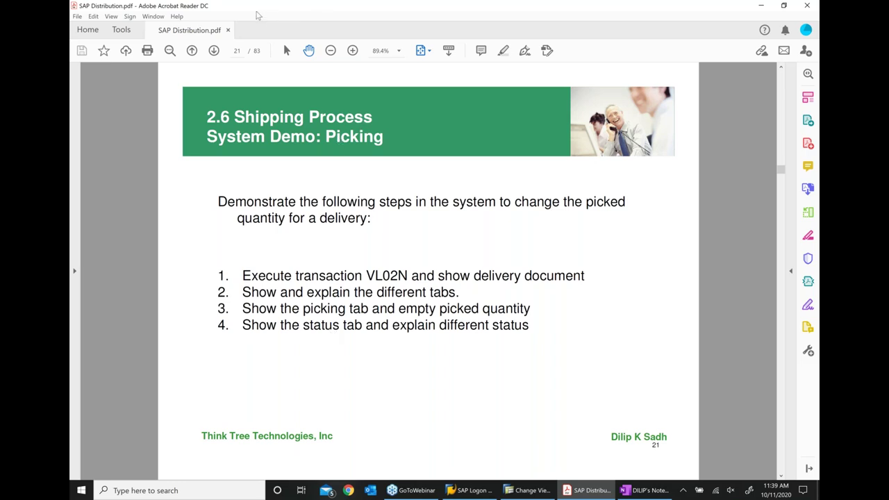
pyautogui.click(214, 50)
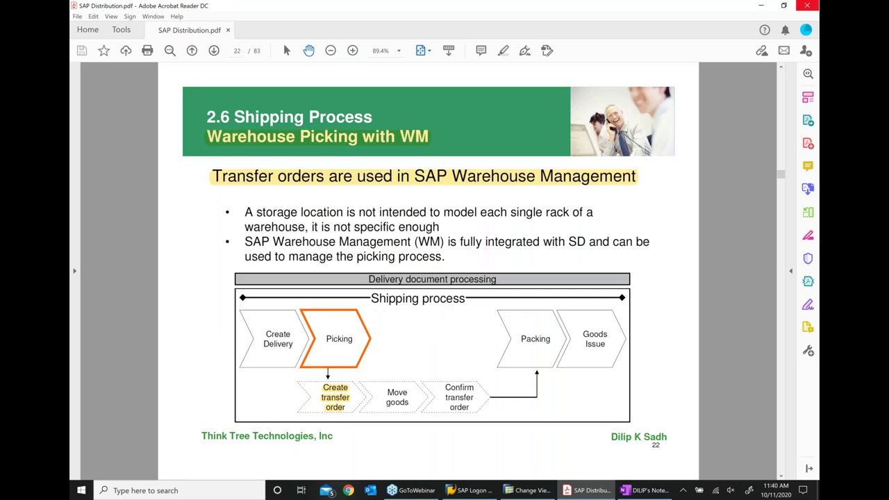
pyautogui.click(767, 15)
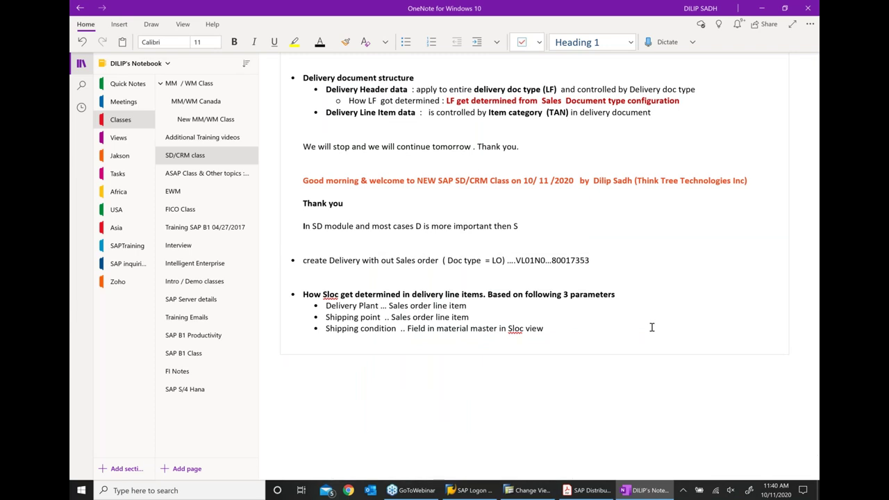
# Add the bullet "Picking exercises at Sloc level ( with out Warehouse management)" below the storage location notes, leaving a gap.
pyautogui.click(571, 330)
pyautogui.press('Return')
pyautogui.press('Return')
pyautogui.press('Return')
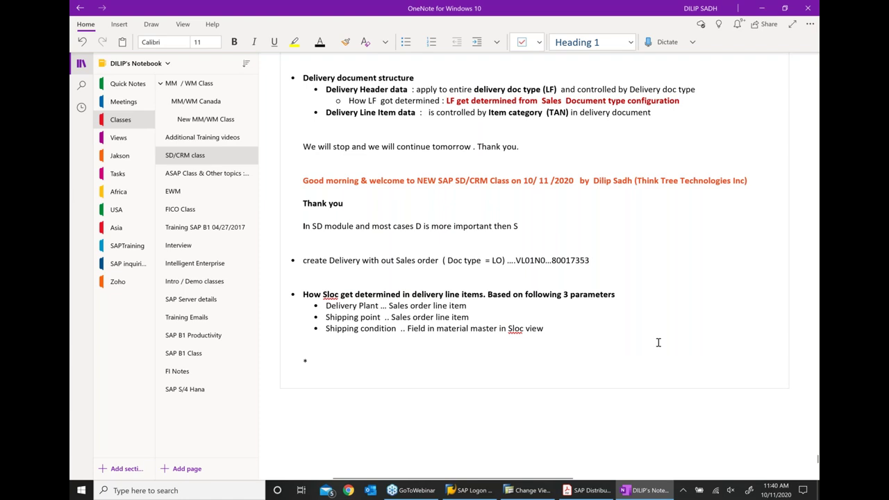
pyautogui.hotkey('ctrl', '.')
pyautogui.write('Pick')
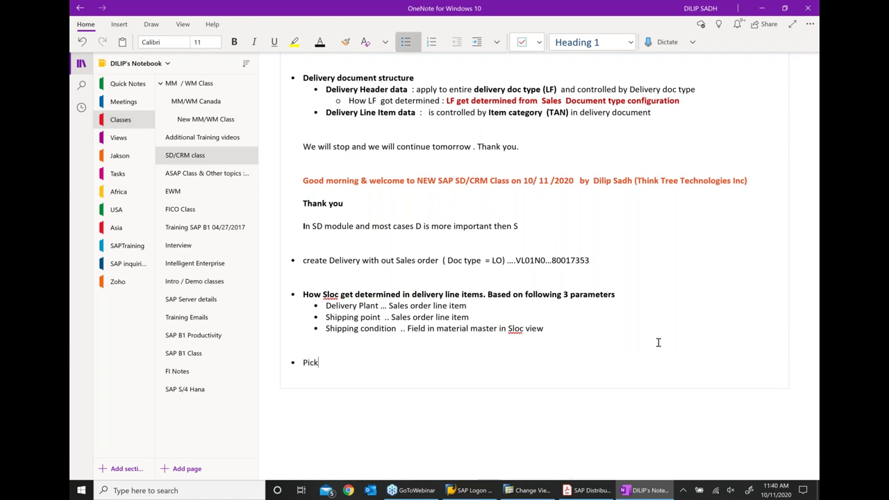
pyautogui.write('ing exercises at Sloc')
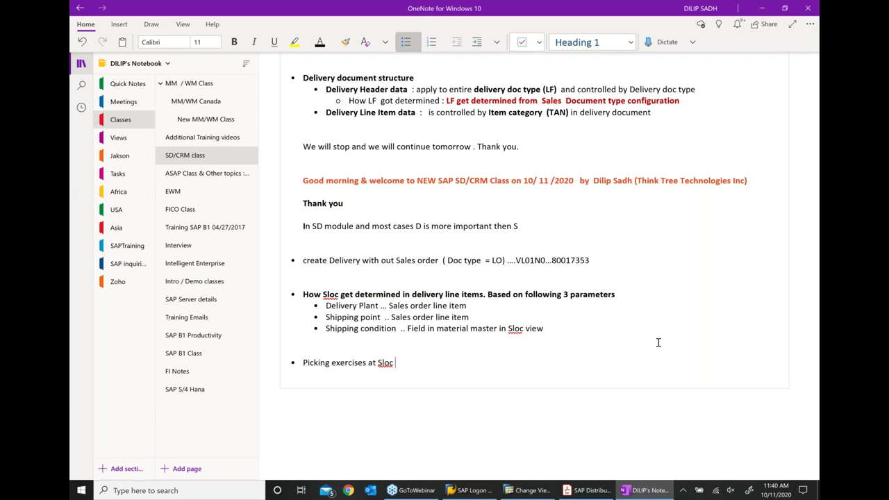
pyautogui.write(' level ( with out ')
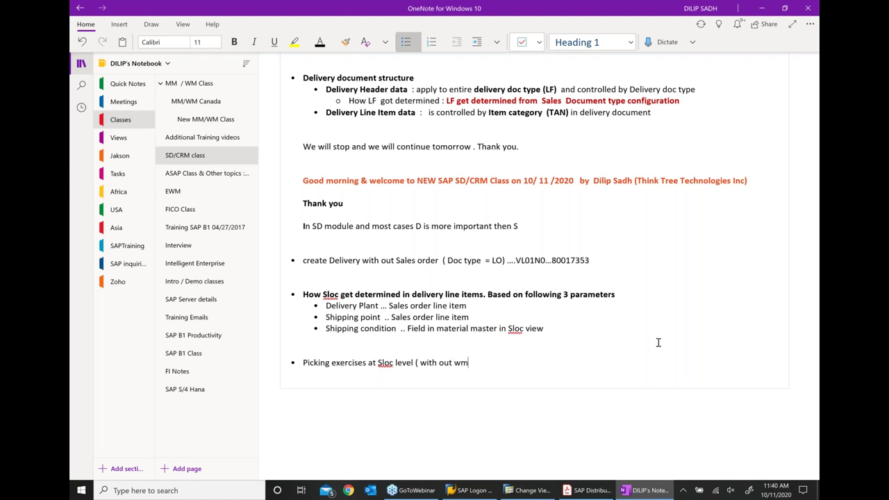
pyautogui.write('WM')
pyautogui.press('BackSpace')
pyautogui.write('arehouse management)')
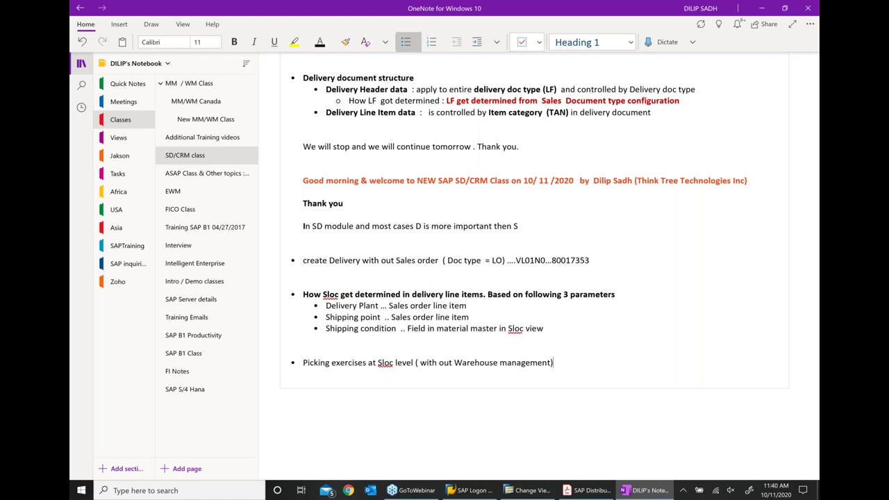
# Add an indented sub-bullet "Create Sales order … VA01" under the picking exercises line.
pyautogui.moveTo(475, 493)
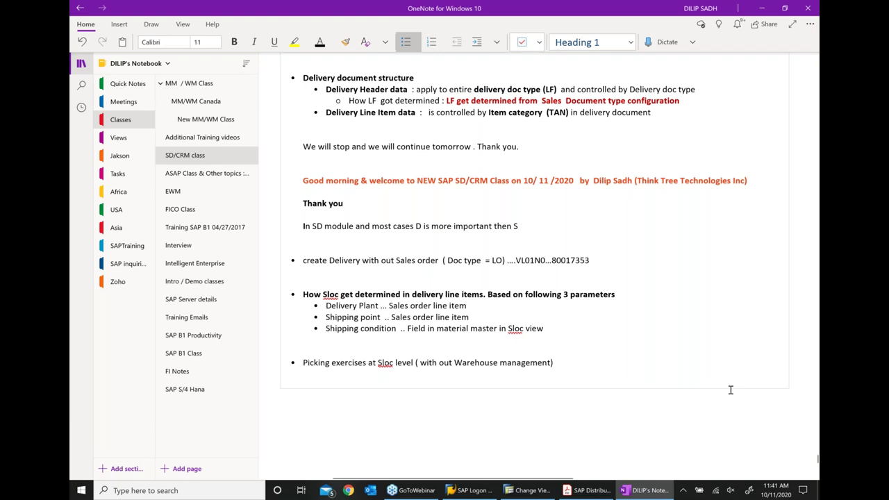
pyautogui.scroll(-1, 611, 351)
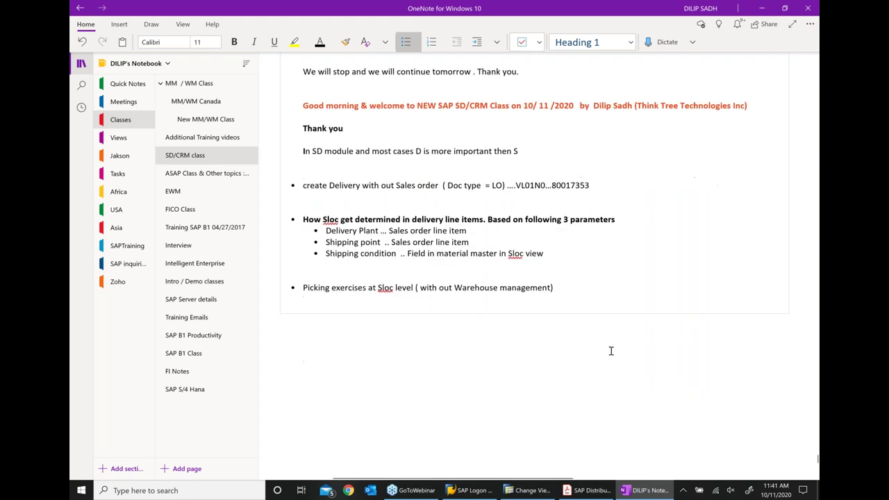
pyautogui.press('Return')
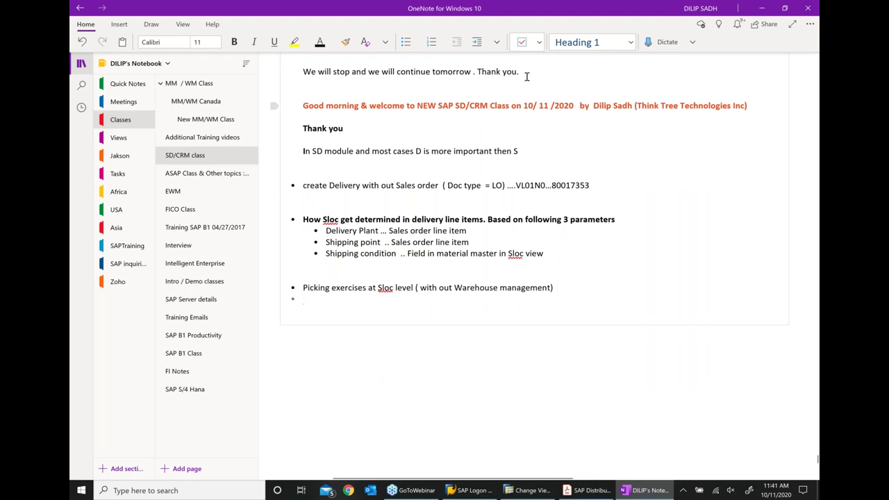
pyautogui.click(476, 41)
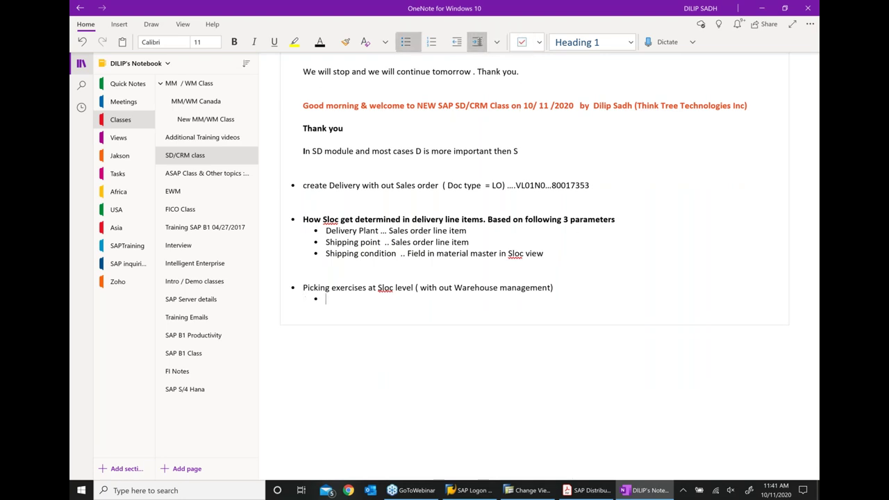
pyautogui.write('create Sales order ... VA')
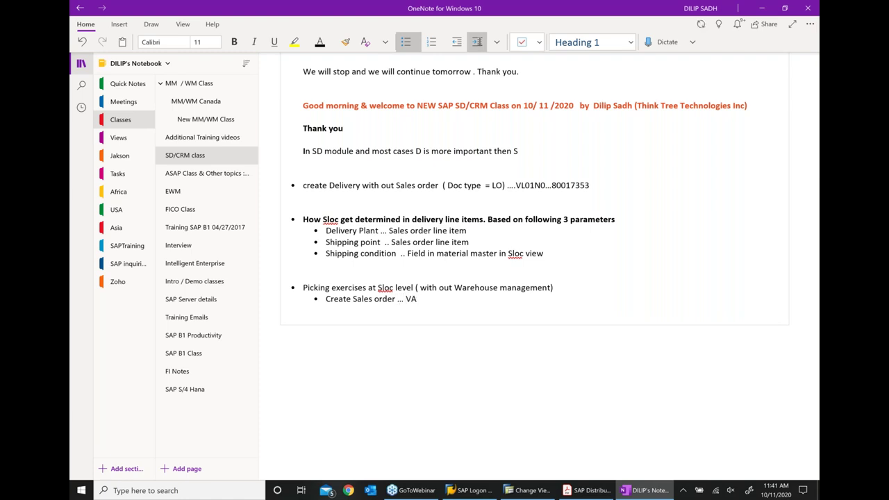
pyautogui.write('01')
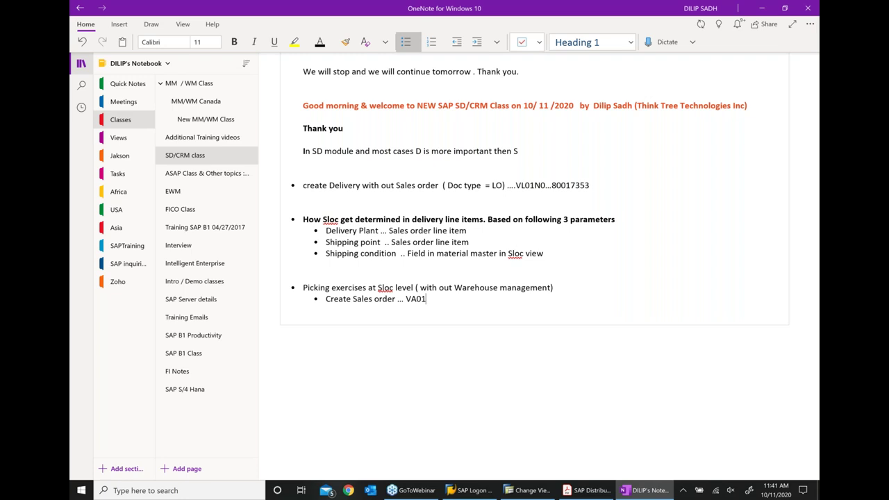
# Add the sub-bullet "Create Delivery with sales order (collected processing - Foreground) .. VL10G" and correct the spelling of "Foreground".
pyautogui.press('Return')
pyautogui.write('Create Delivery with sales order')
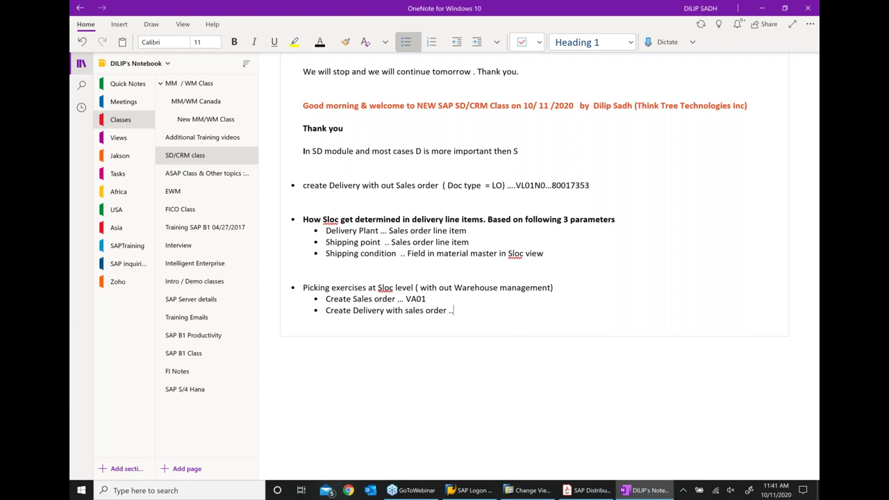
pyautogui.write('(collected processing)')
pyautogui.press('BackSpace')
pyautogui.write('- Forewa')
pyautogui.press('BackSpace')
pyautogui.press('BackSpace')
pyautogui.write('groand) .. VL1')
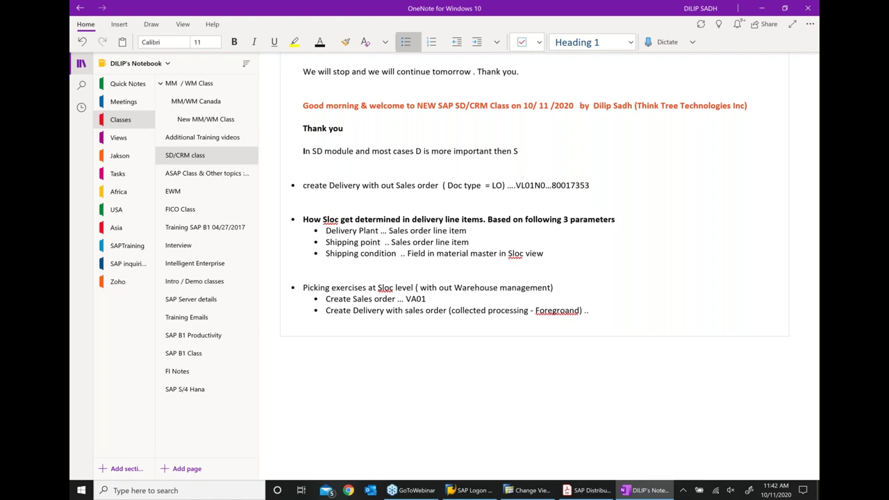
pyautogui.write('0G')
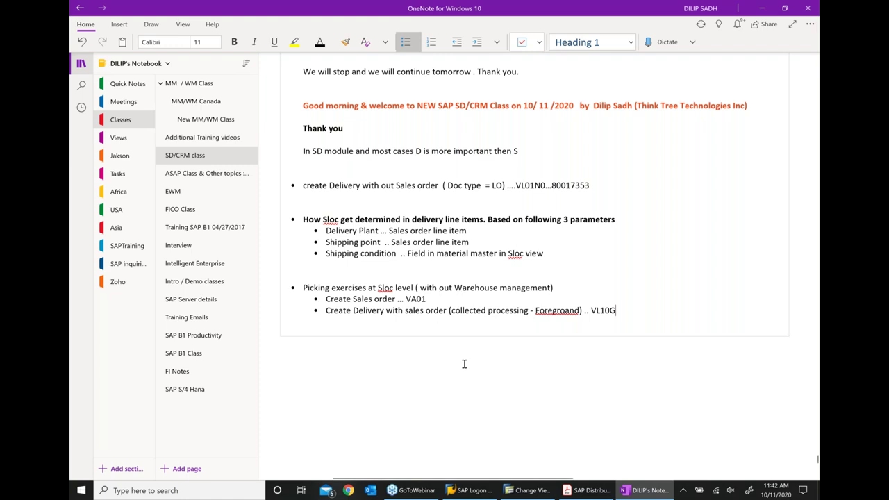
pyautogui.rightClick(564, 311)
pyautogui.click(505, 319)
# Make the whole "Picking exercises at Sloc level ( with out Warehouse management)" line bold.
pyautogui.moveTo(553, 287); pyautogui.dragTo(308, 288)
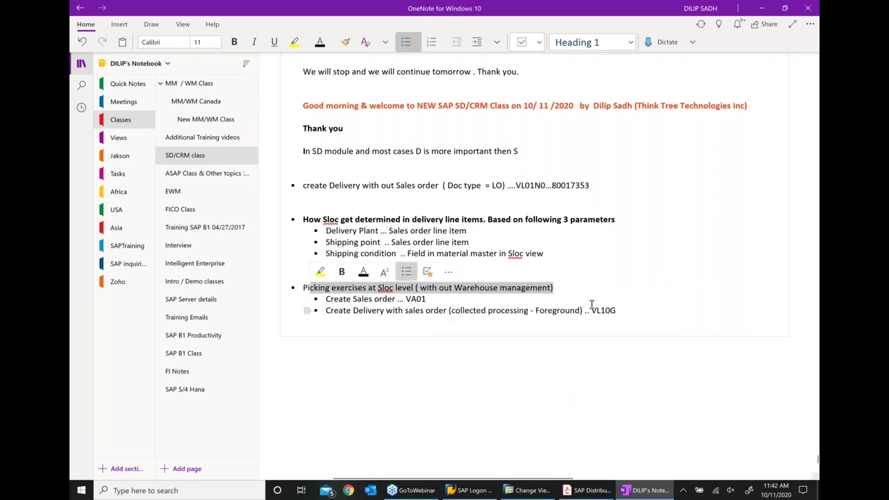
pyautogui.click(556, 298)
pyautogui.moveTo(300, 288); pyautogui.dragTo(319, 288)
pyautogui.moveTo(385, 287); pyautogui.dragTo(559, 287)
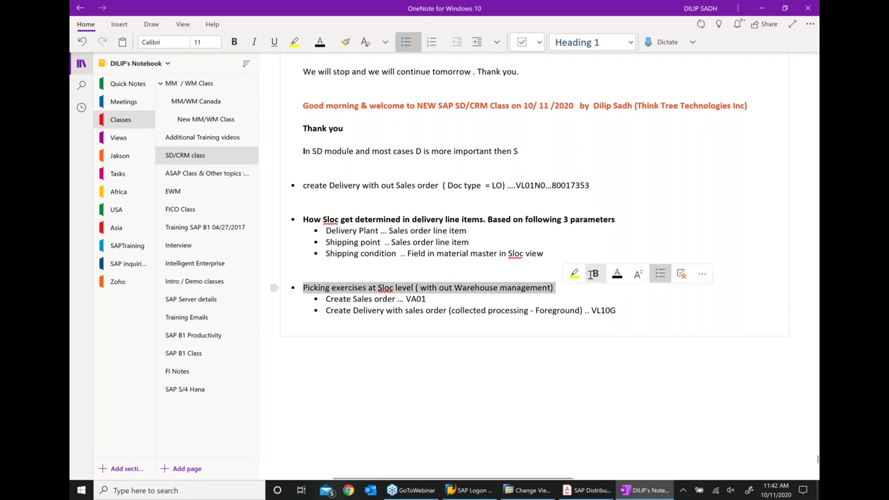
pyautogui.click(595, 274)
# Add a third sub-bullet "Picking" below the delivery creation line in the picking exercises.
pyautogui.click(564, 322)
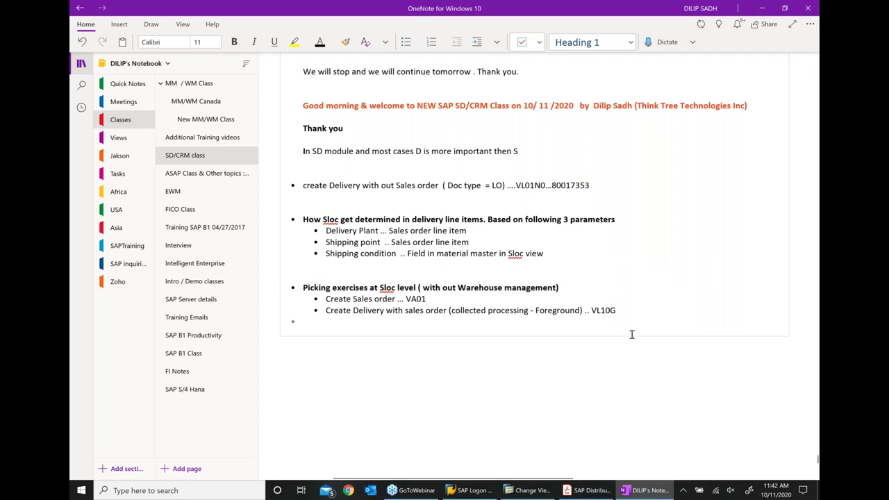
pyautogui.press('Tab')
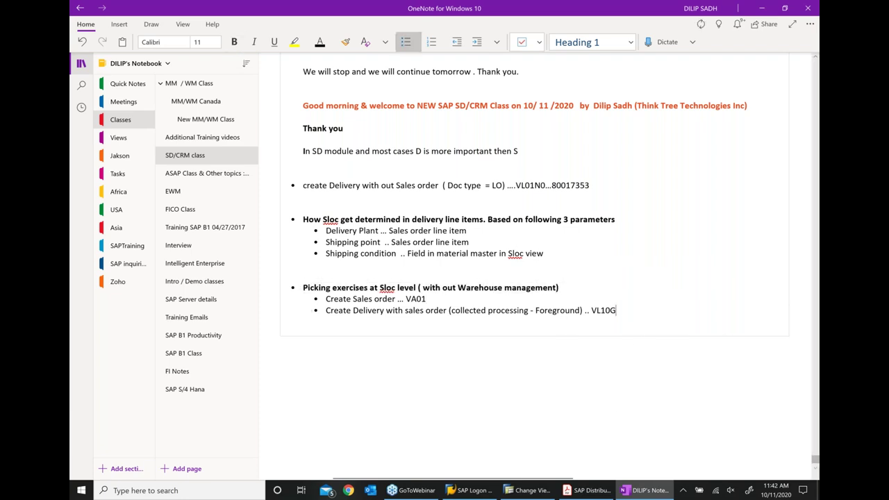
pyautogui.write('pl')
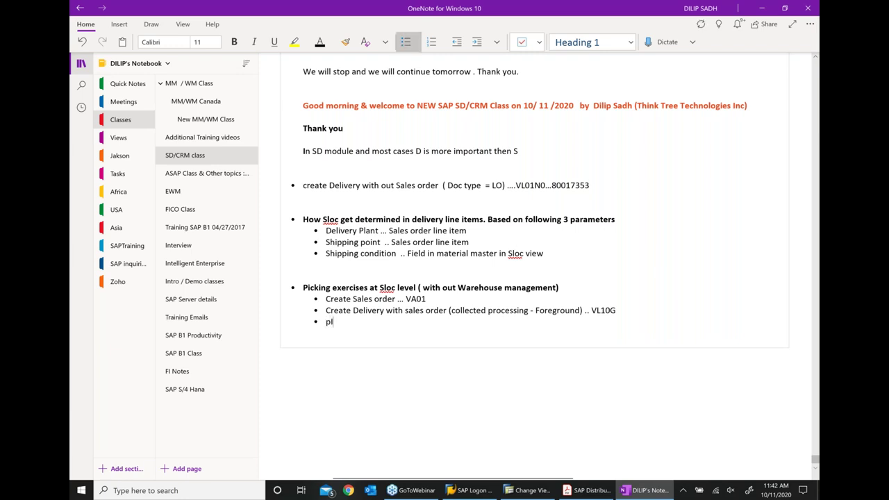
pyautogui.press('BackSpace')
pyautogui.press('BackSpace')
pyautogui.write('P')
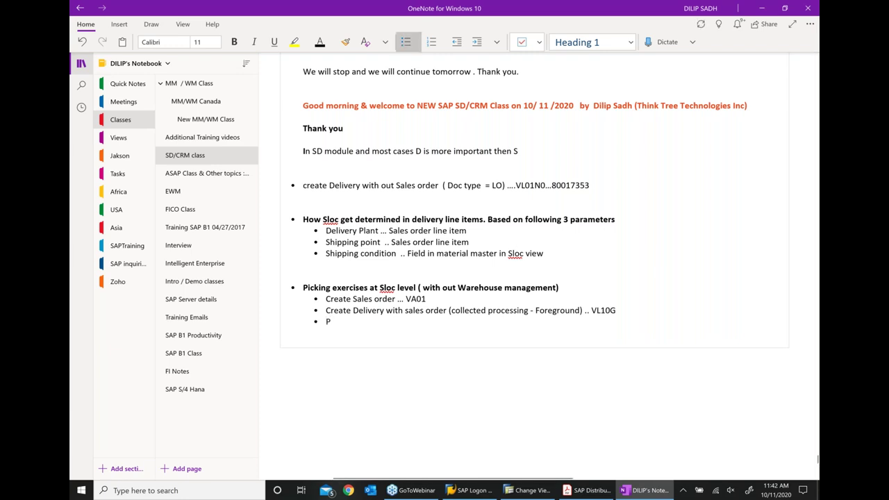
pyautogui.write('icking')
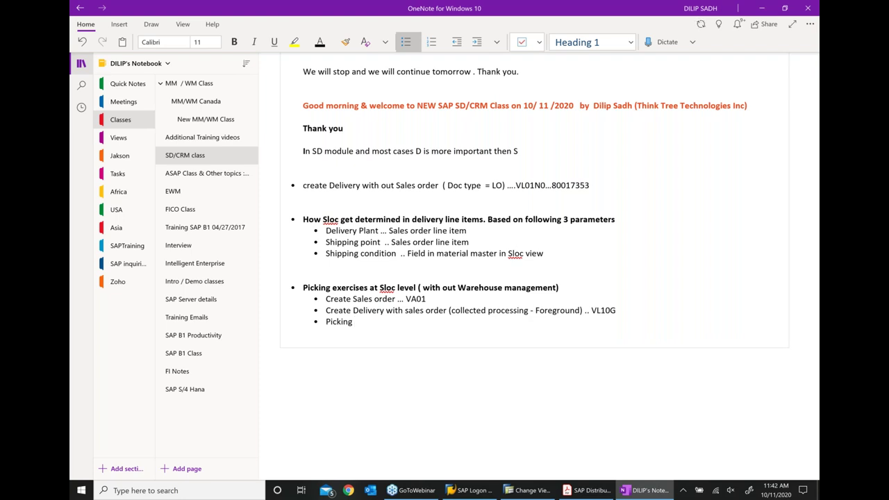
# Switch to SAP and start creating a VA01 sales order with order type OR for sales area 1000/10/00.
pyautogui.click(528, 489)
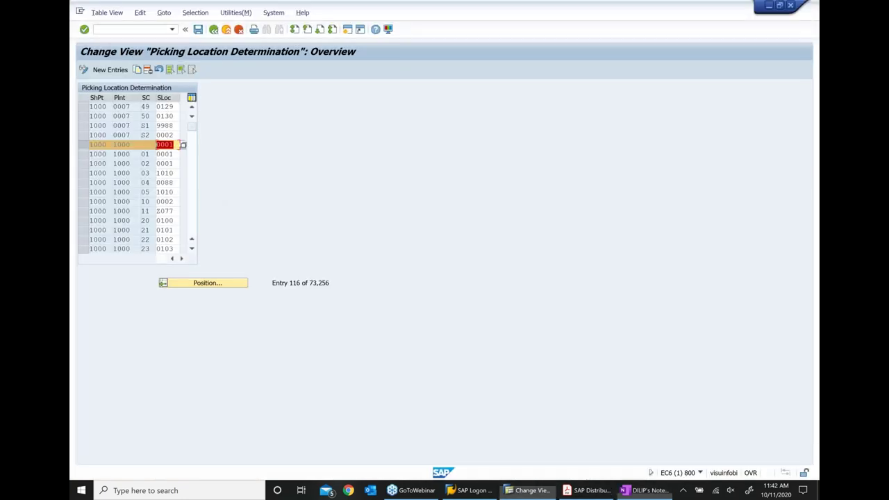
pyautogui.click(121, 29)
pyautogui.write('/')
pyautogui.write('nsm30')
pyautogui.press('Return')
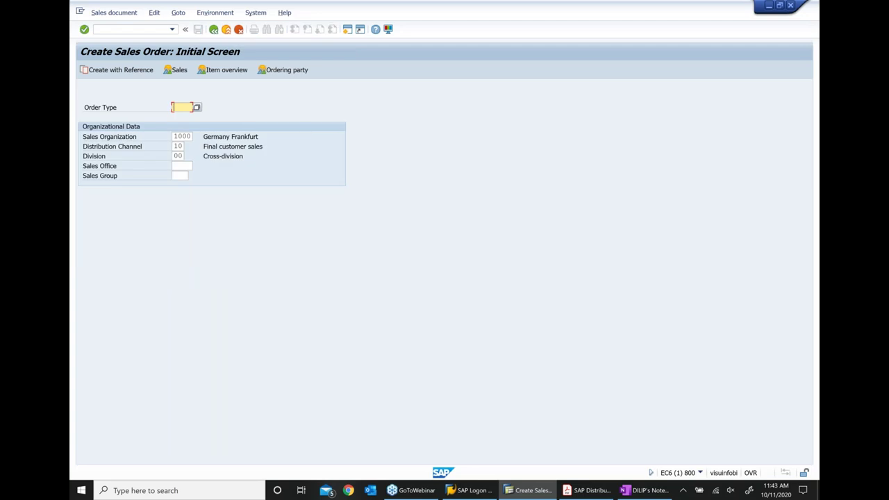
pyautogui.write('or')
pyautogui.press('Return')
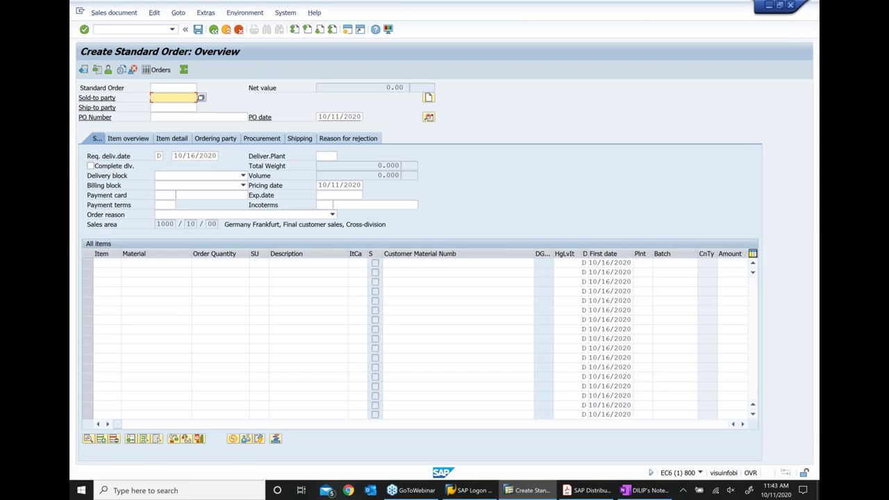
# Fill in the sold-to party's customer number and the PO number in the standard order header.
pyautogui.press('Down')
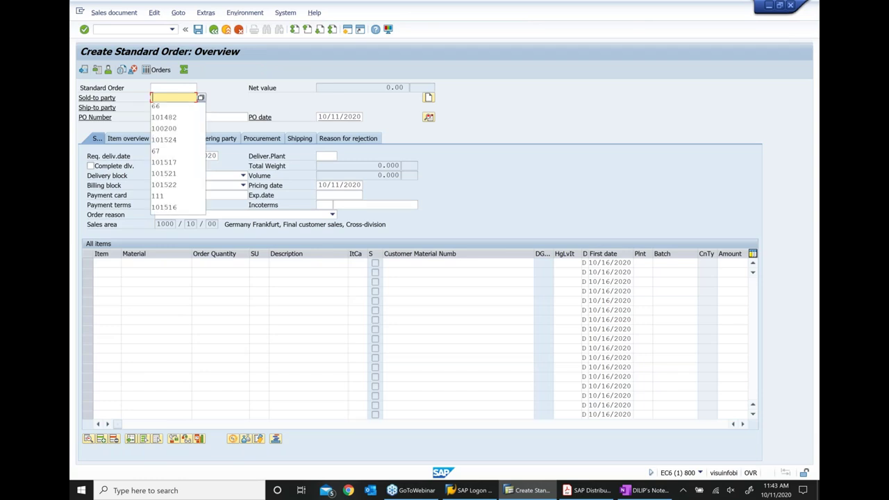
pyautogui.press('Down')
pyautogui.press('Return')
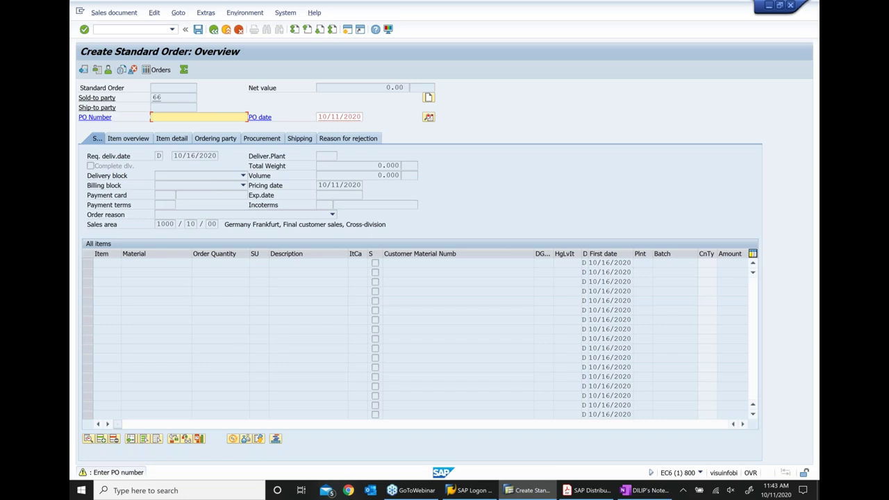
pyautogui.write('11')
pyautogui.press('Return')
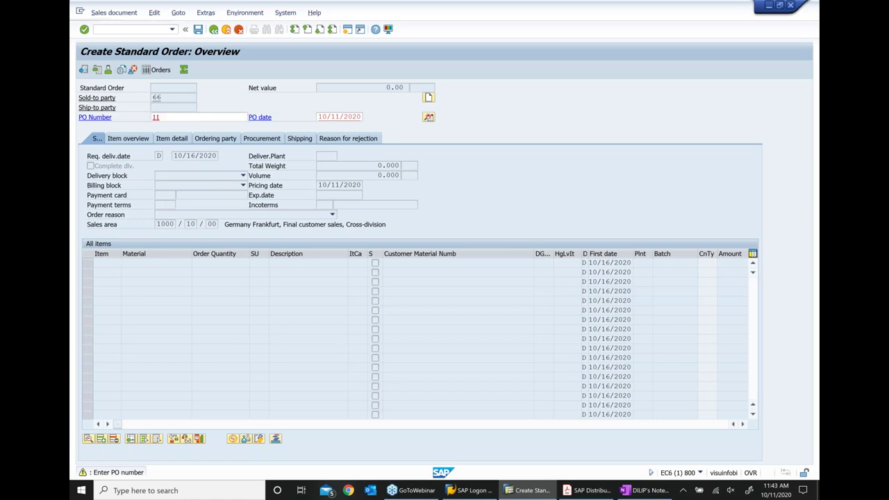
# Enter material 30656 with an order quantity of 10 as the order's first line item.
pyautogui.press('BackSpace')
pyautogui.press('Down')
pyautogui.press('Return')
pyautogui.press('Tab')
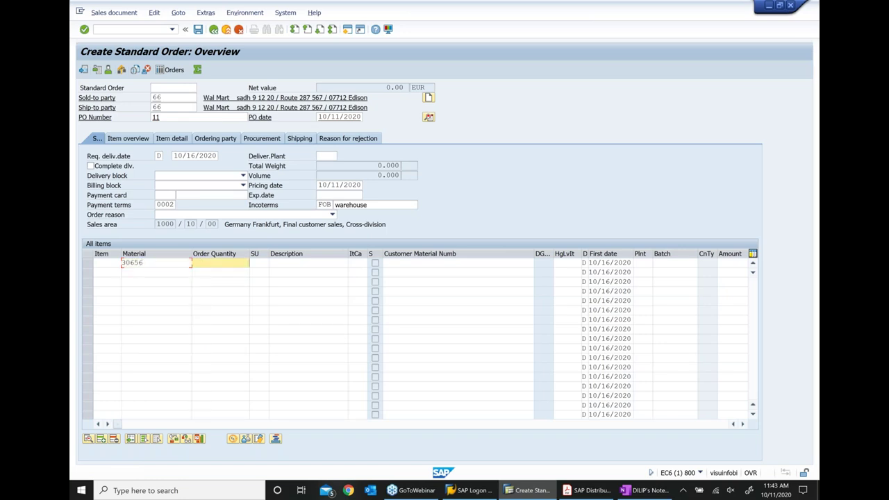
pyautogui.write('10')
pyautogui.press('Return')
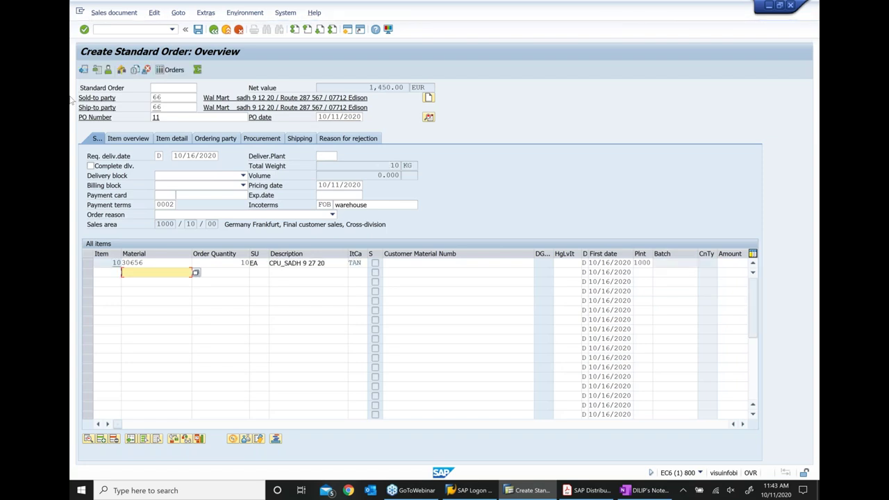
# Check the standard order for incomplete data and save it.
pyautogui.click(154, 14)
pyautogui.click(182, 151)
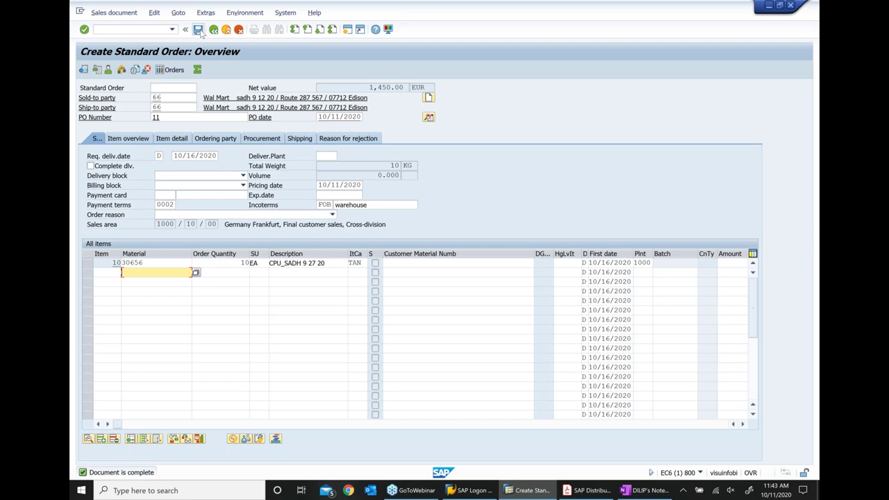
pyautogui.click(198, 30)
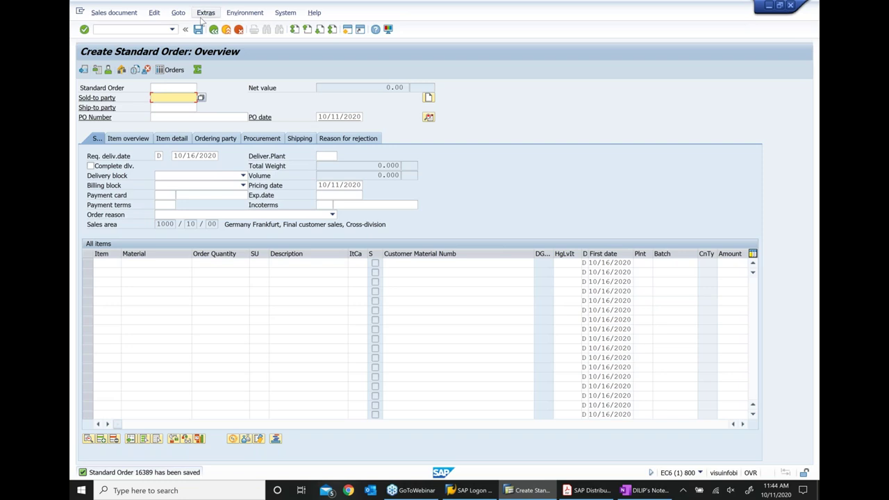
# Bring up the saved order's display screen and append its order number to the "Create Sales order … VA01" line in the OneNote class notes.
pyautogui.click(114, 12)
pyautogui.click(104, 51)
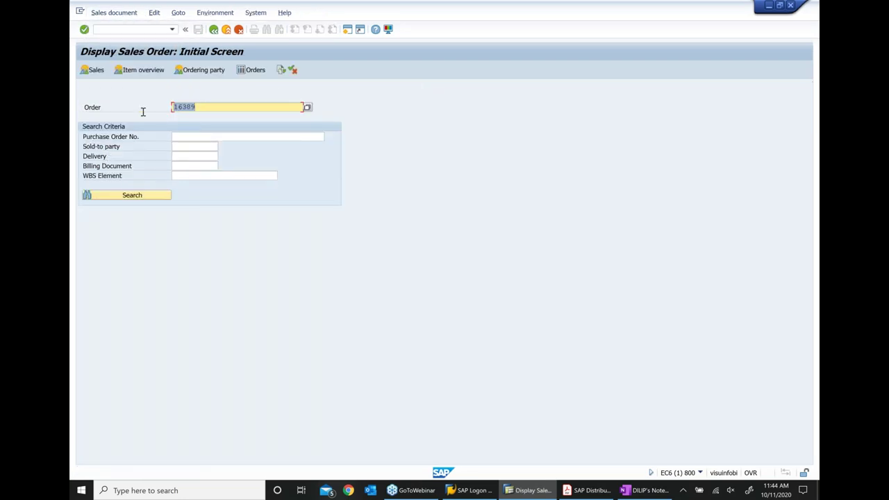
pyautogui.click(643, 490)
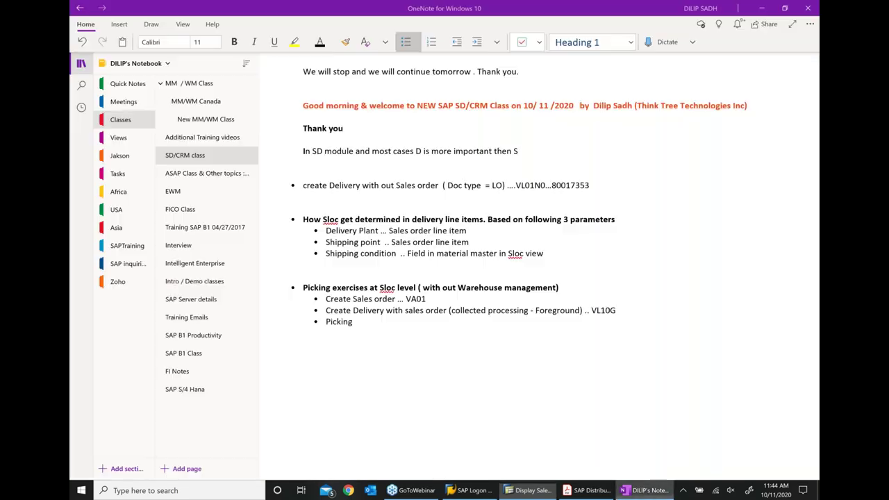
pyautogui.click(447, 300)
pyautogui.write('...')
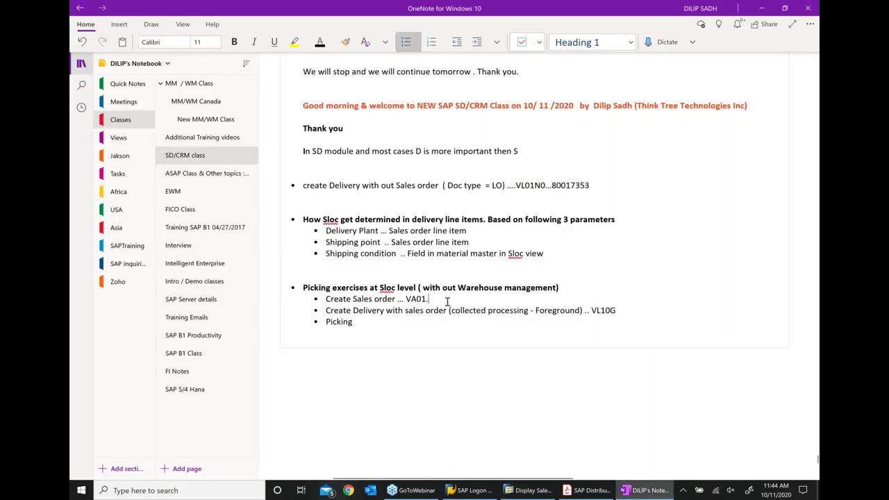
pyautogui.write('16389')
pyautogui.click(429, 340)
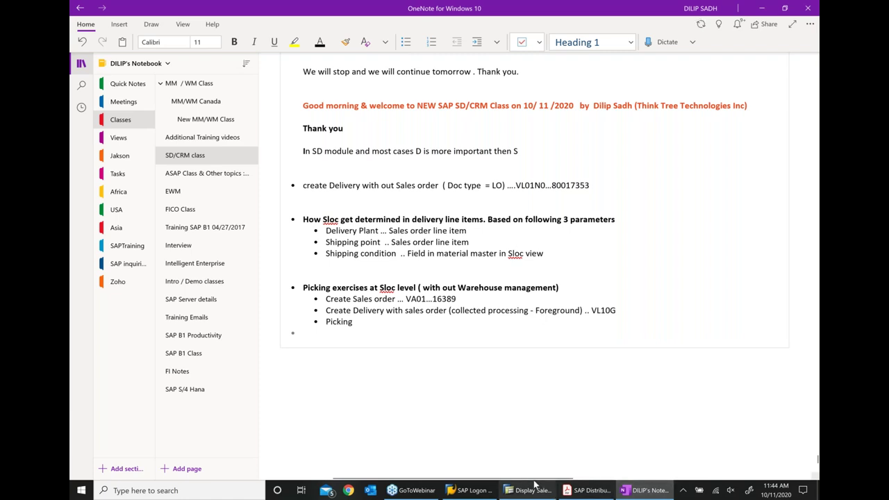
# Return to SAP, leave the order display and open VL10G - Sales Orders and Purchase Orders under Collective Processing of Documents Due for Delivery.
pyautogui.click(528, 491)
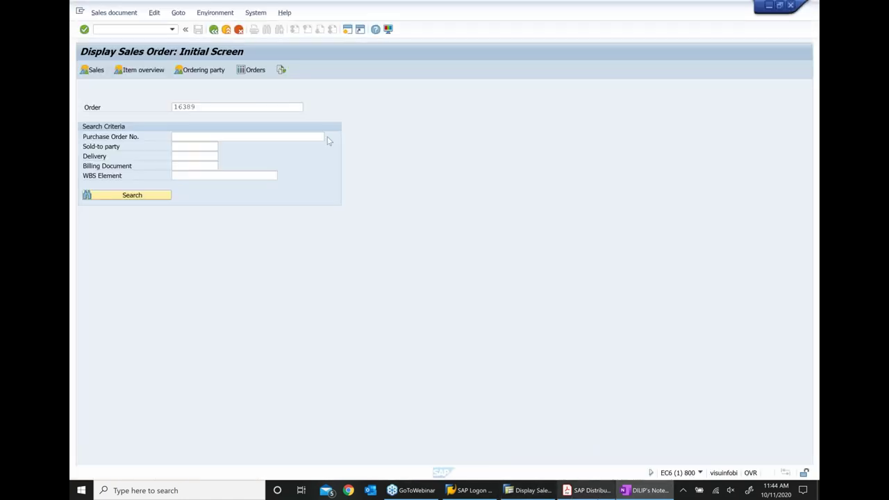
pyautogui.click(303, 107)
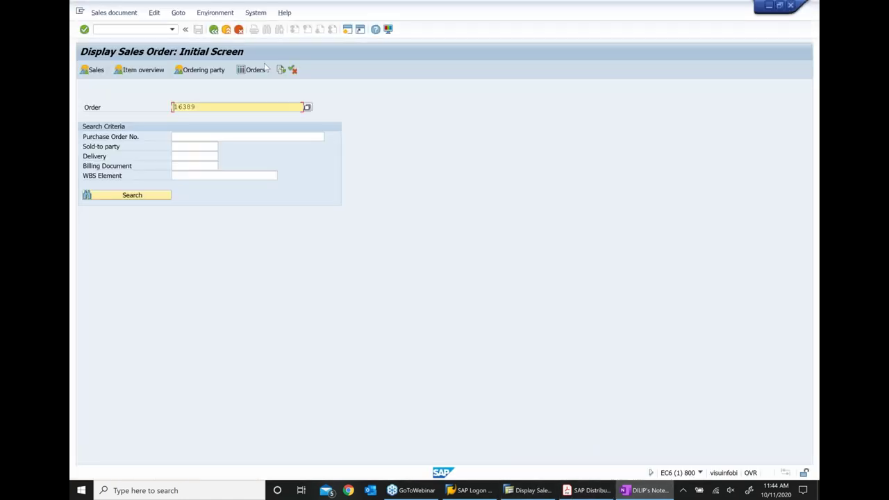
pyautogui.click(214, 29)
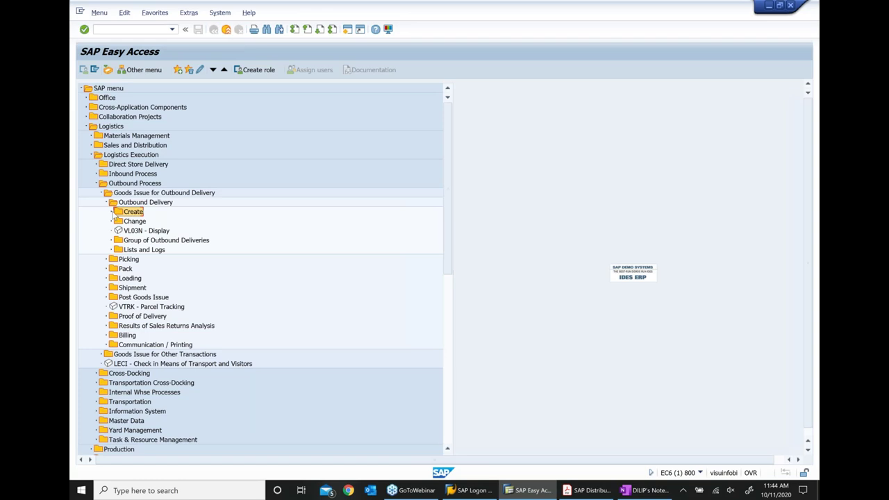
pyautogui.click(112, 211)
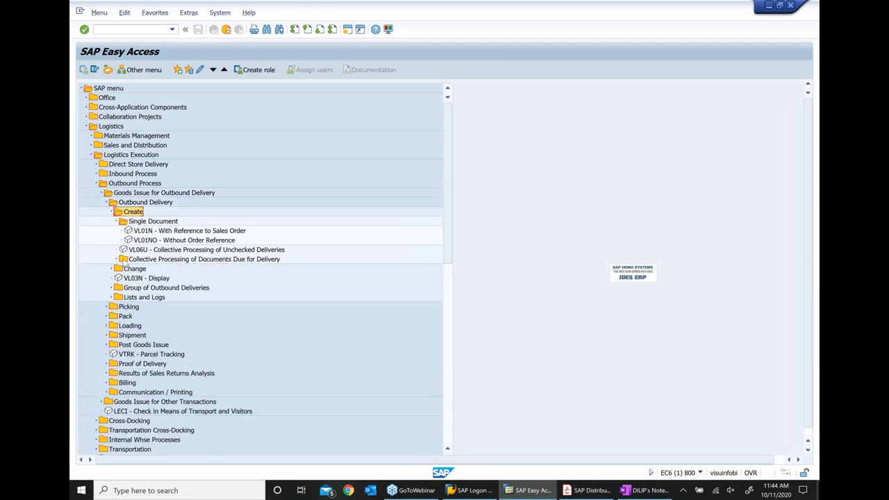
pyautogui.click(116, 260)
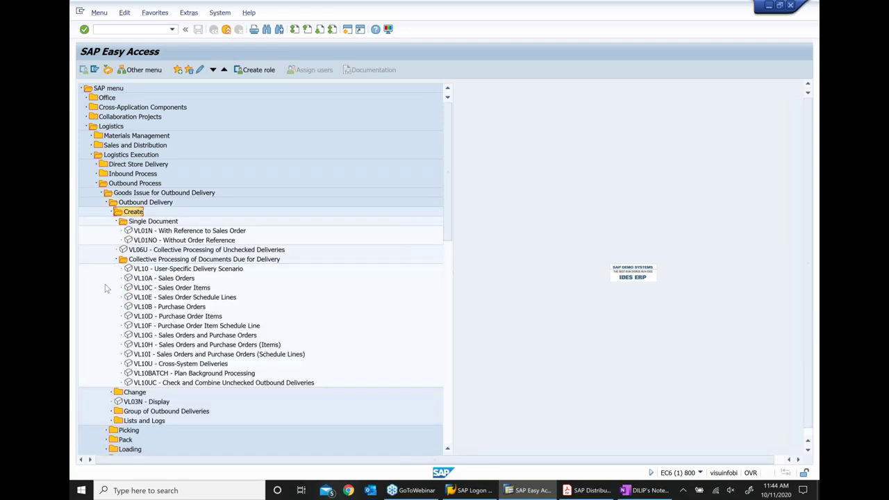
pyautogui.click(217, 335)
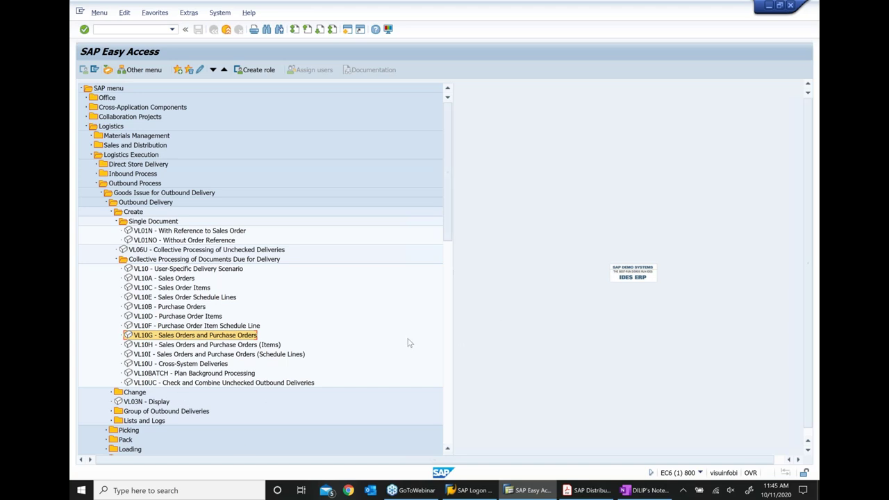
pyautogui.doubleClick(199, 336)
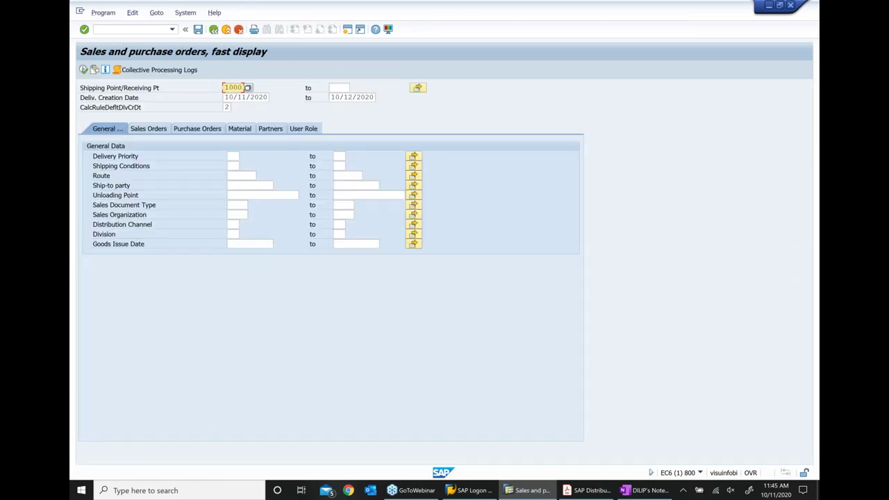
pyautogui.click(367, 99)
pyautogui.press('Return')
pyautogui.press('F4')
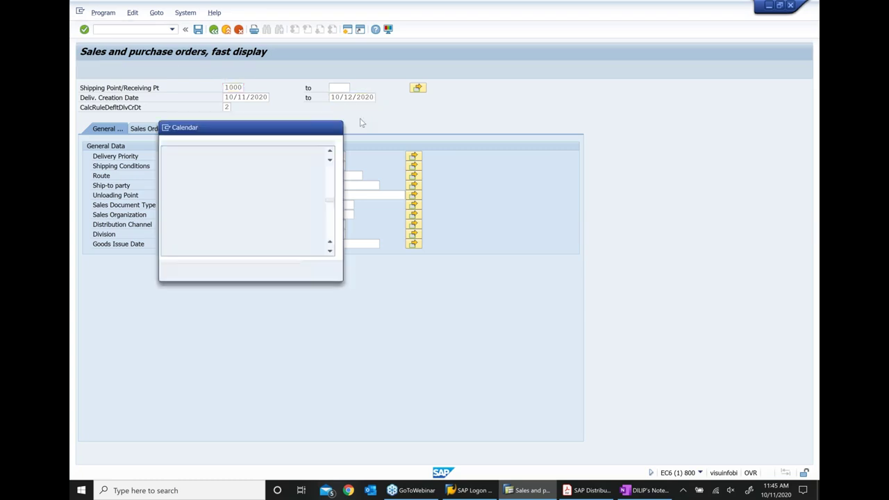
pyautogui.press('Escape')
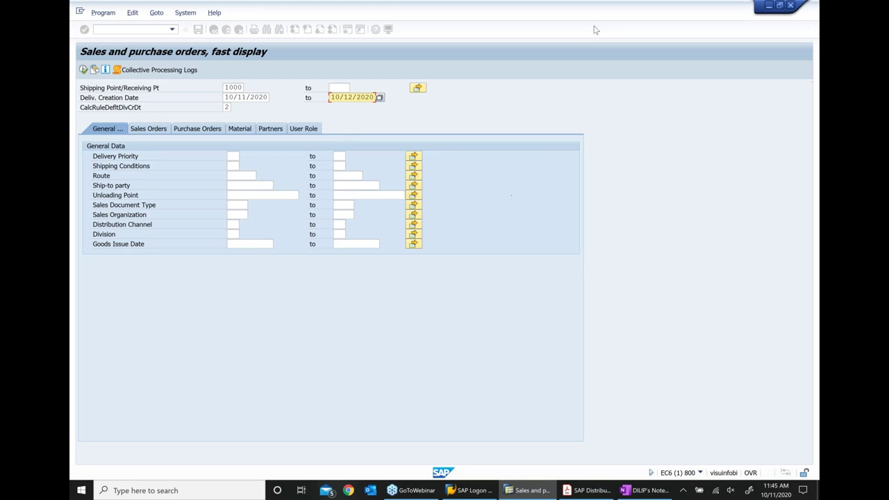
# Choose the blank-key "All Up To Maximum Number of" rule for the default delivery creation date and enter the customer number as ship-to party.
pyautogui.click(225, 109)
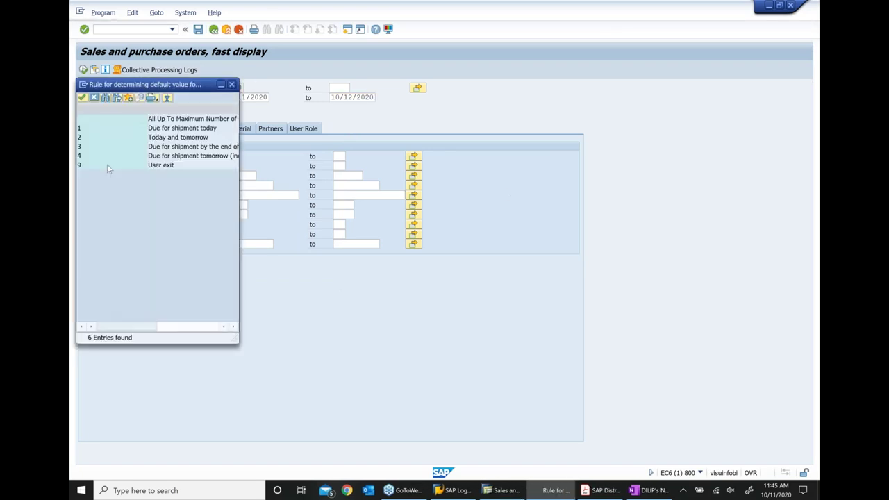
pyautogui.doubleClick(170, 120)
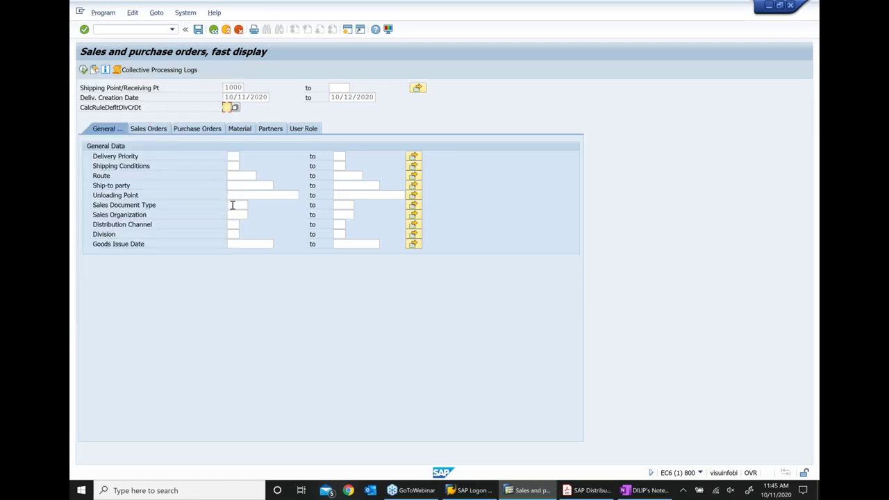
pyautogui.click(236, 187)
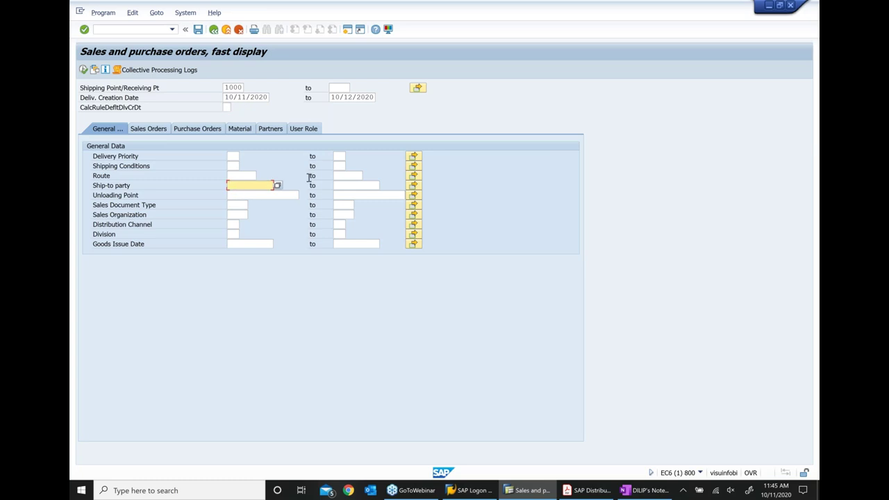
pyautogui.write('66')
# Review the sales order selection criteria and run the list of orders due for shipping with the general selection data.
pyautogui.click(159, 132)
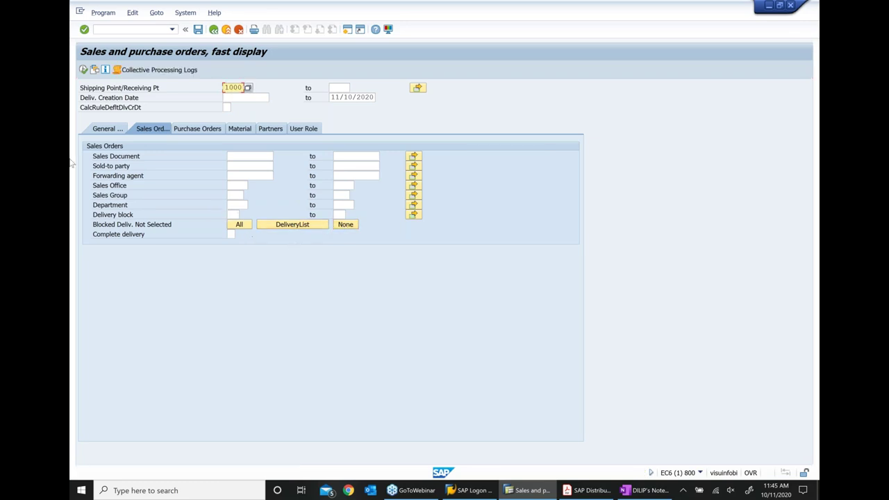
pyautogui.click(113, 130)
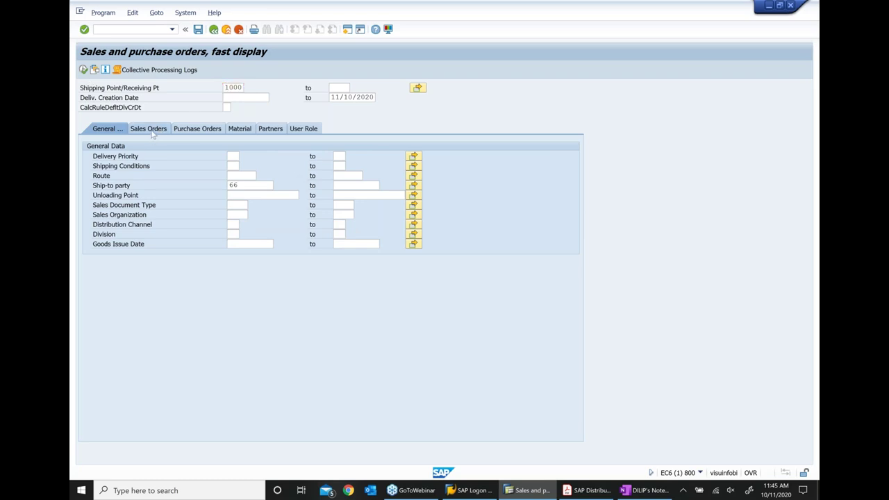
pyautogui.click(152, 132)
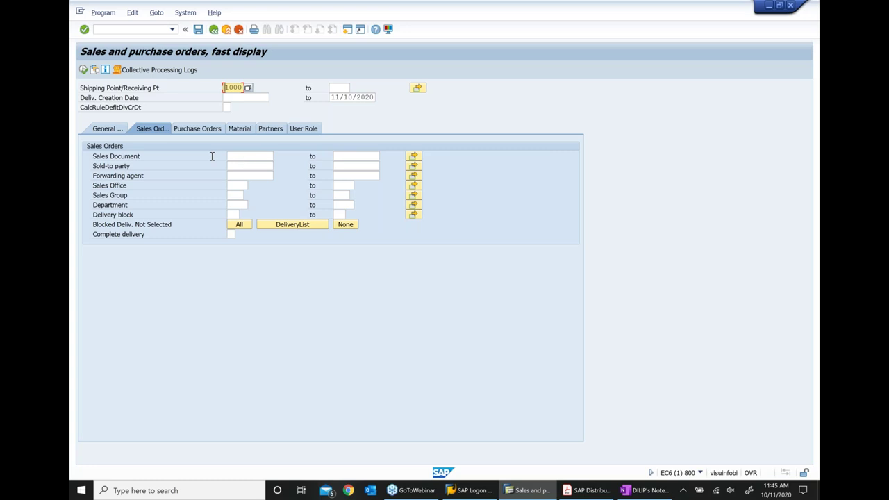
pyautogui.click(104, 127)
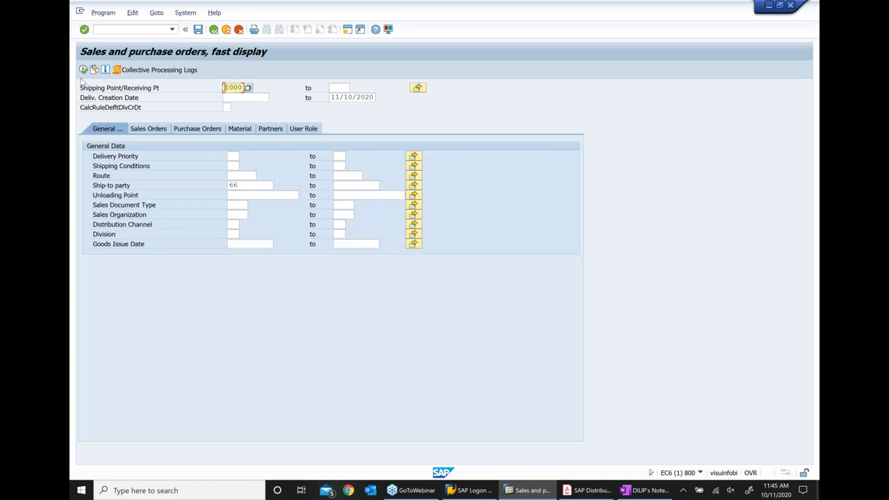
pyautogui.press('F8')
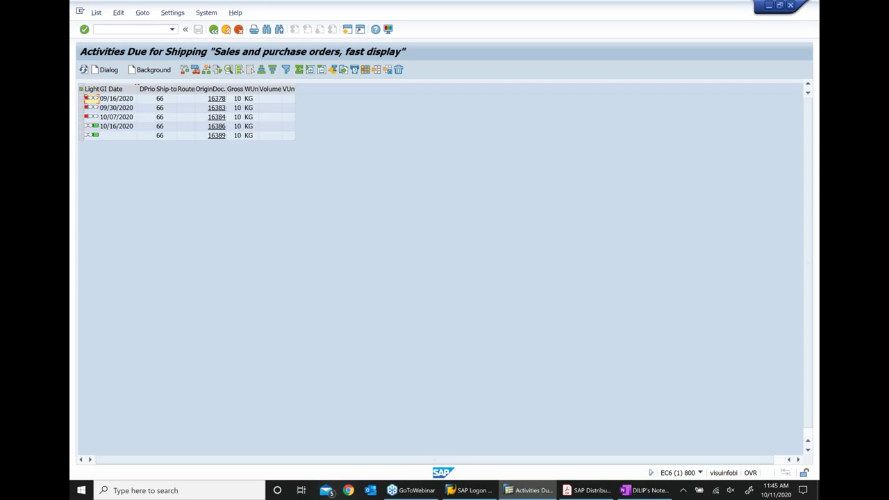
# Select the newly created sales order in the due list, compare its number with the class notes and start creating its delivery in dialog mode.
pyautogui.click(82, 135)
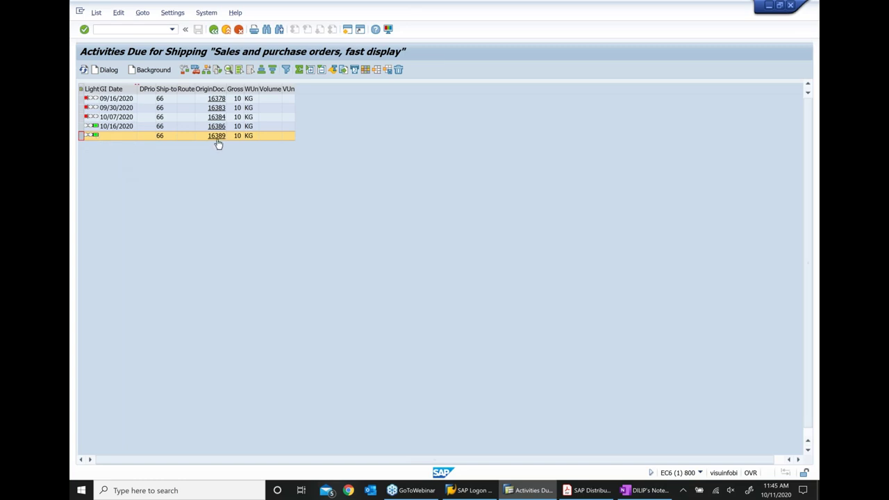
pyautogui.click(646, 490)
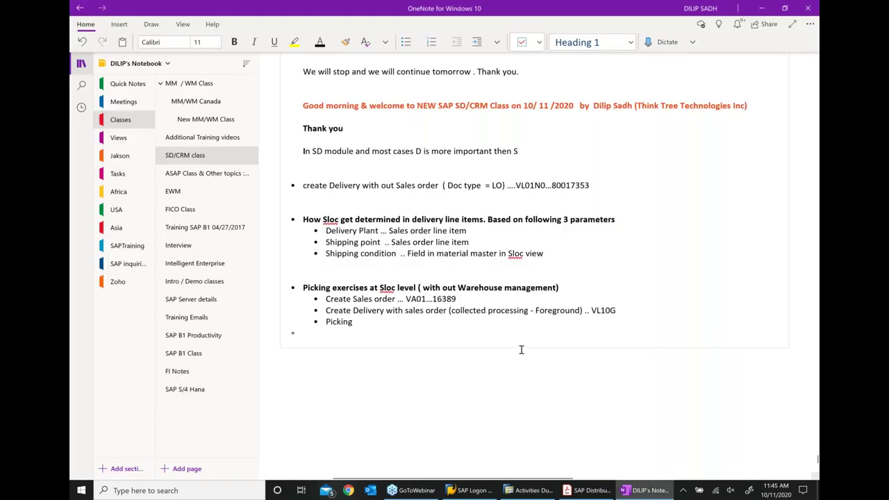
pyautogui.moveTo(457, 299); pyautogui.dragTo(433, 299)
pyautogui.click(526, 489)
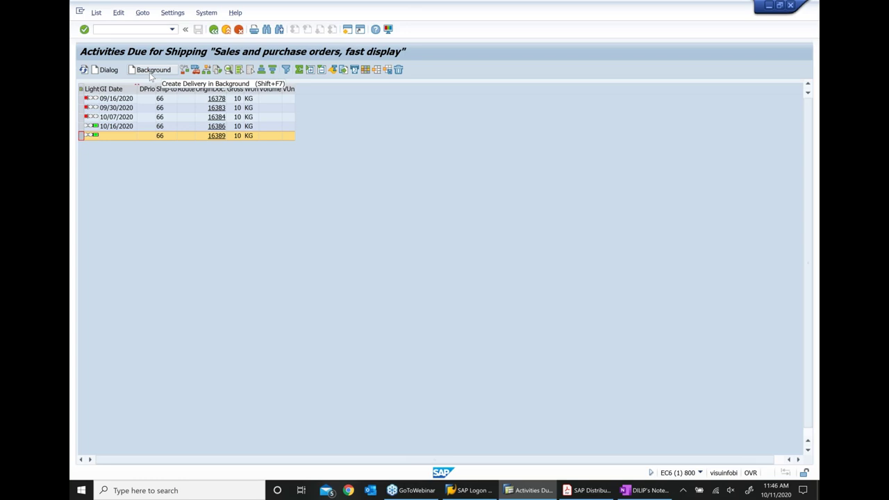
pyautogui.click(113, 74)
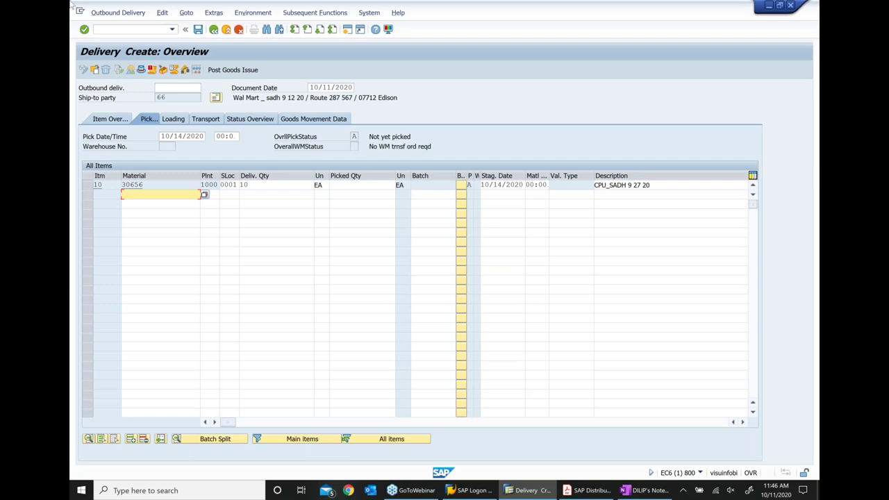
# Save the new outbound delivery, leave the list of orders due for shipping and return to SAP Easy Access.
pyautogui.click(199, 30)
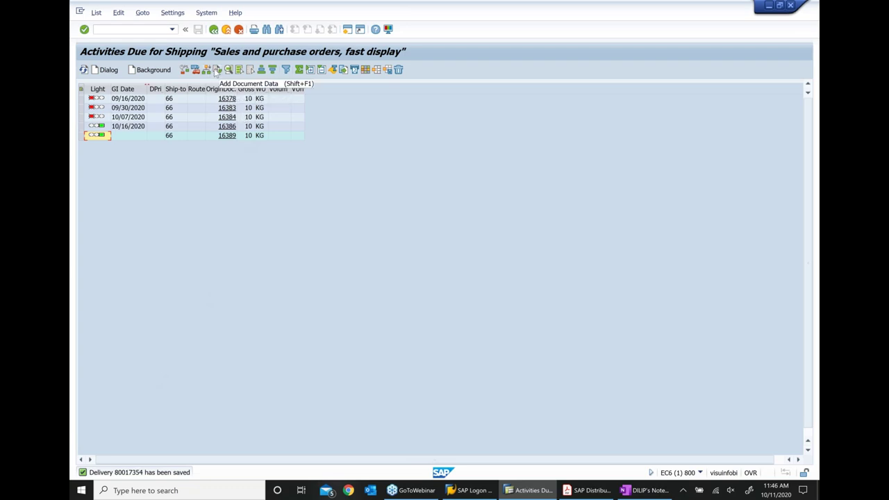
pyautogui.click(213, 29)
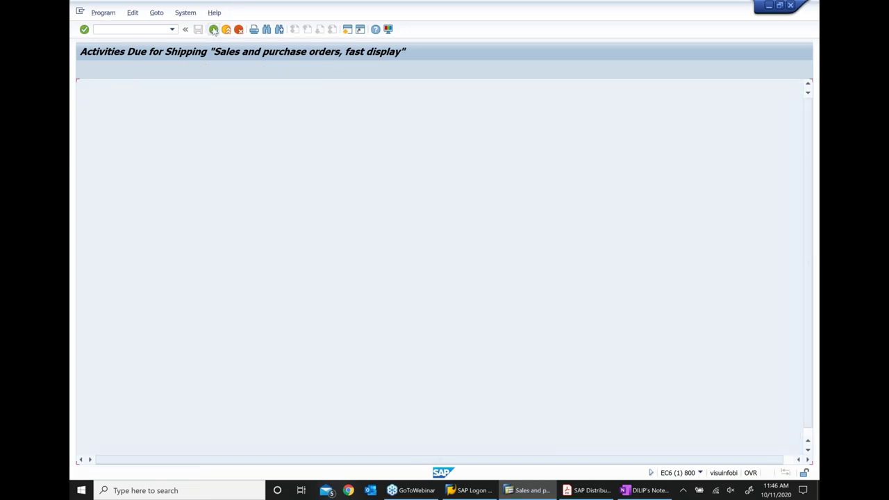
pyautogui.click(213, 29)
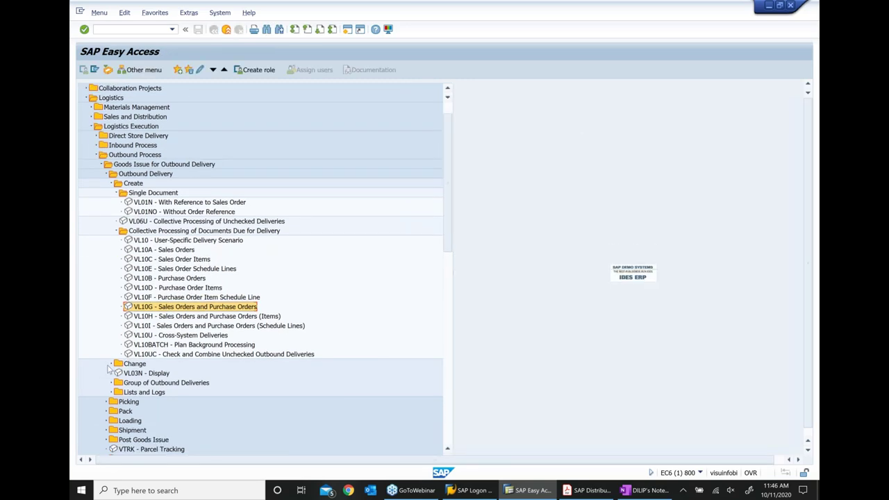
# Expand Change under Outbound Delivery and open the new delivery in VL02N - Single Document.
pyautogui.click(112, 364)
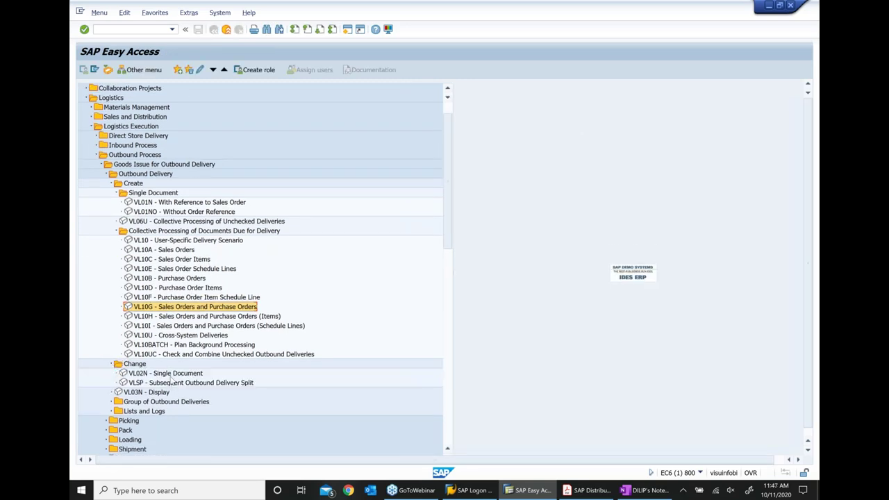
pyautogui.click(170, 375)
pyautogui.doubleClick(170, 375)
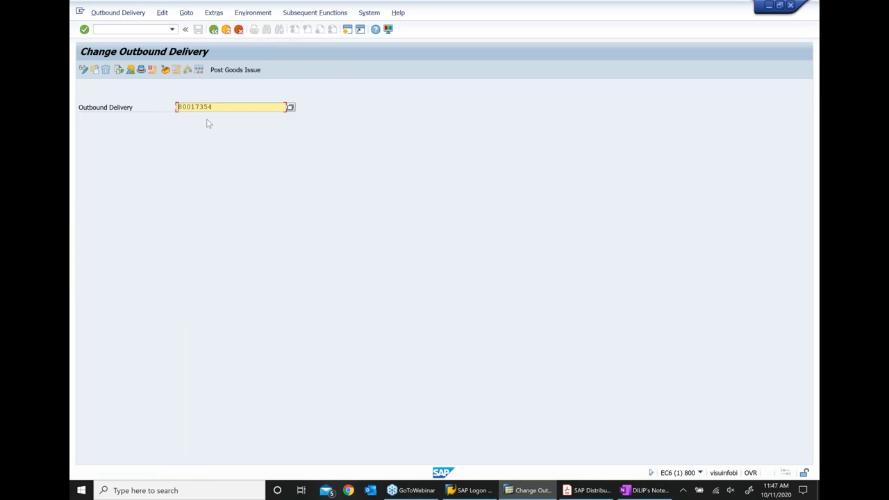
pyautogui.press('Return')
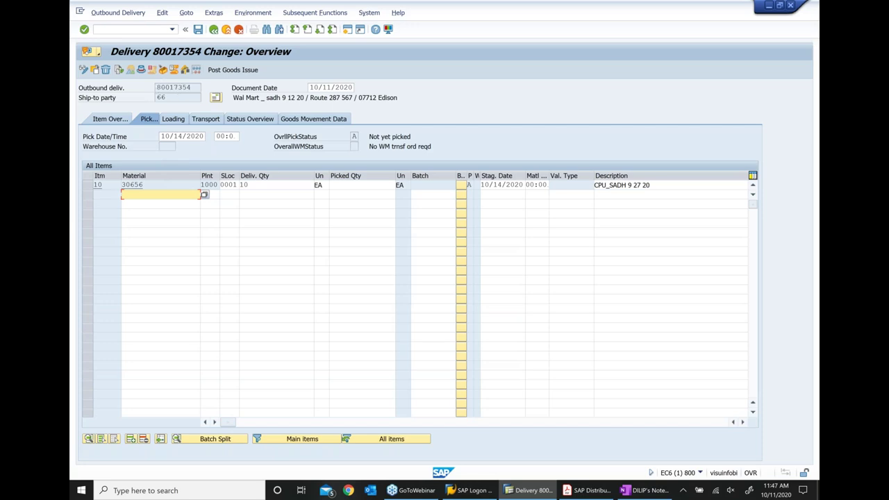
# Examine the standard order and delivery in the delivery's document flow, and return to the delivery overview.
pyautogui.click(118, 70)
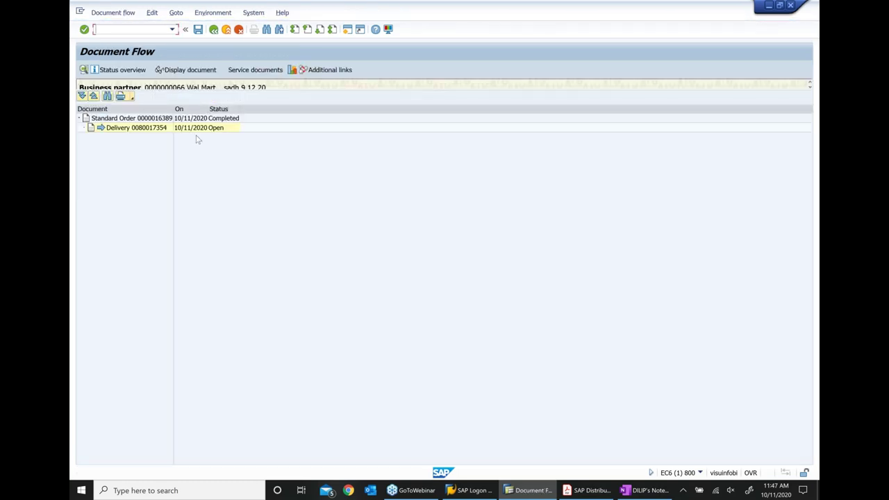
pyautogui.click(160, 119)
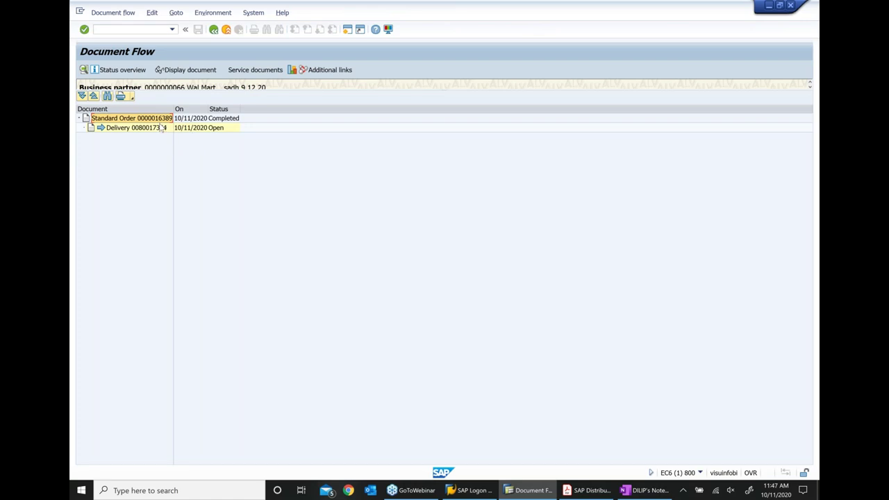
pyautogui.click(161, 128)
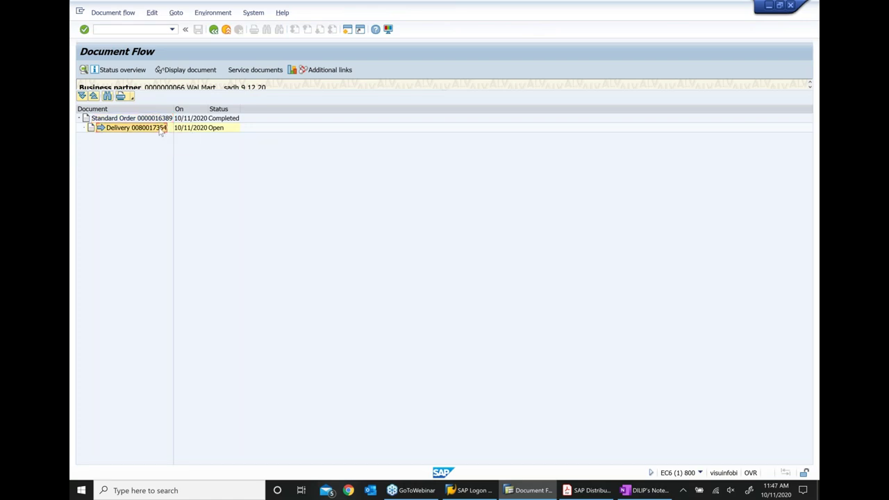
pyautogui.click(214, 30)
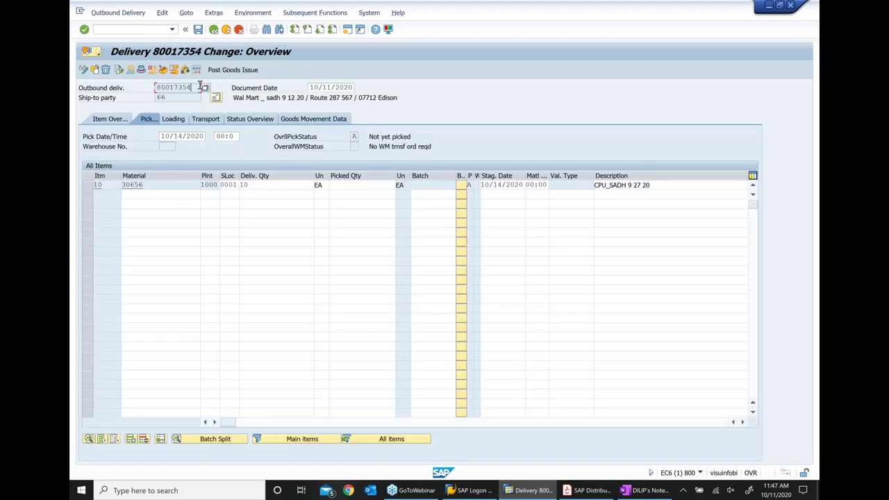
# Copy the outbound delivery number and add it after VL10G in the Create Delivery line of the OneNote class notes.
pyautogui.click(126, 88)
pyautogui.click(646, 491)
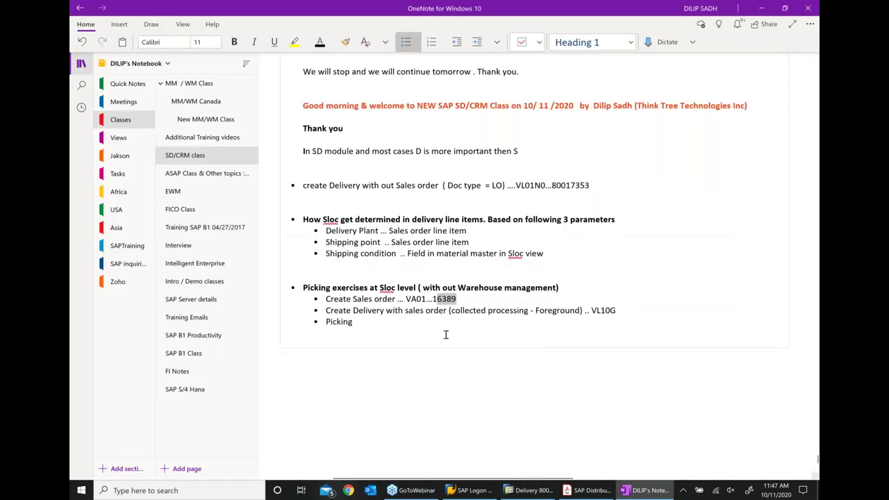
pyautogui.click(629, 310)
pyautogui.write('80017354')
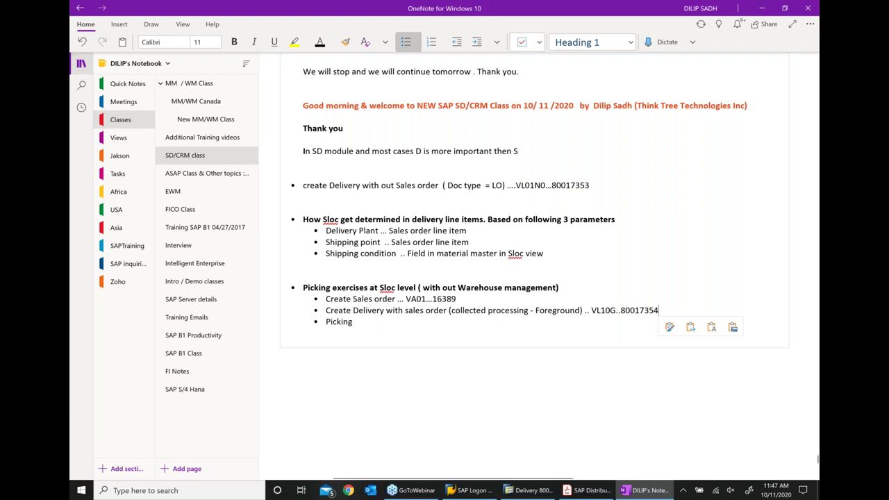
# Return to SAP, leave the delivery and collapse the Create and Change folders under Outbound Delivery along with their subfolders.
pyautogui.moveTo(413, 491)
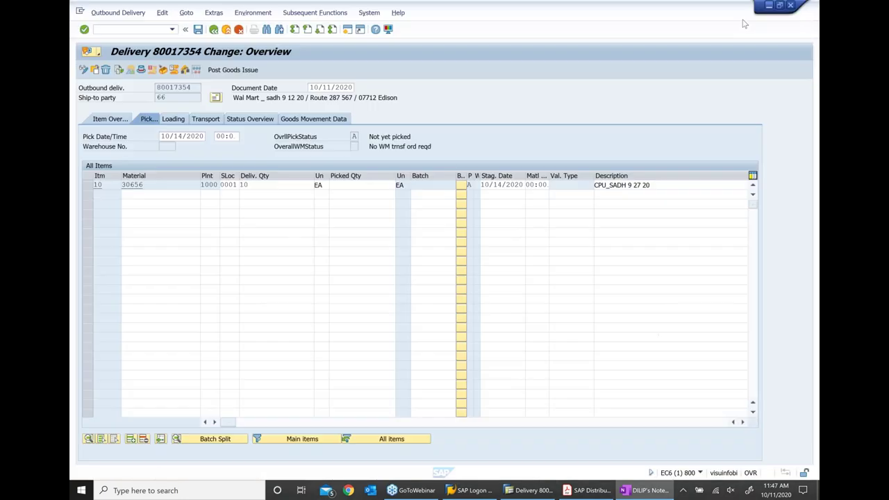
pyautogui.click(762, 8)
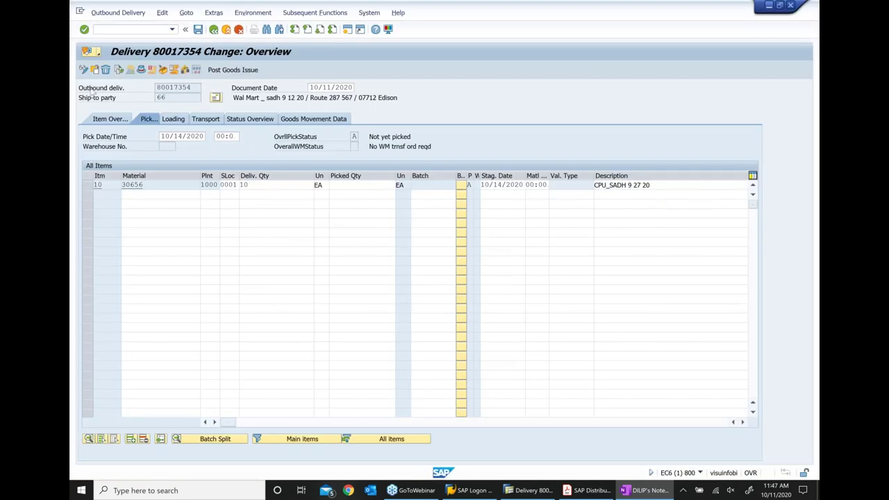
pyautogui.click(226, 31)
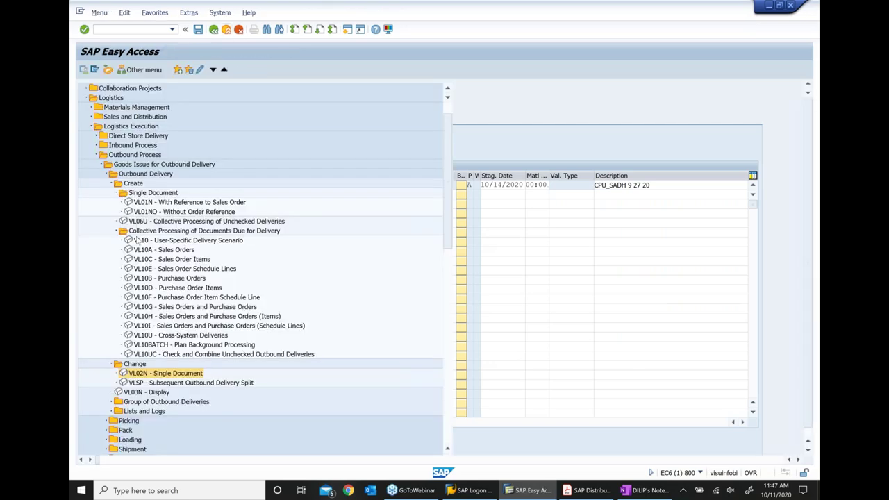
pyautogui.click(118, 193)
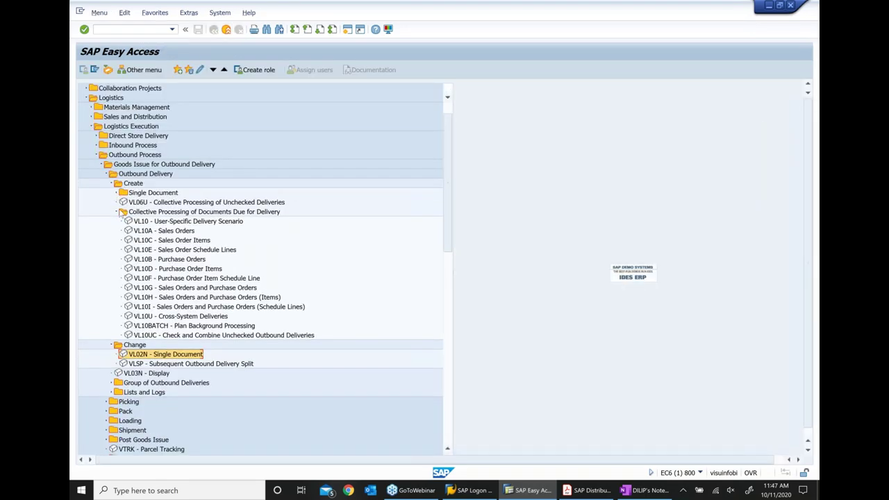
pyautogui.click(118, 212)
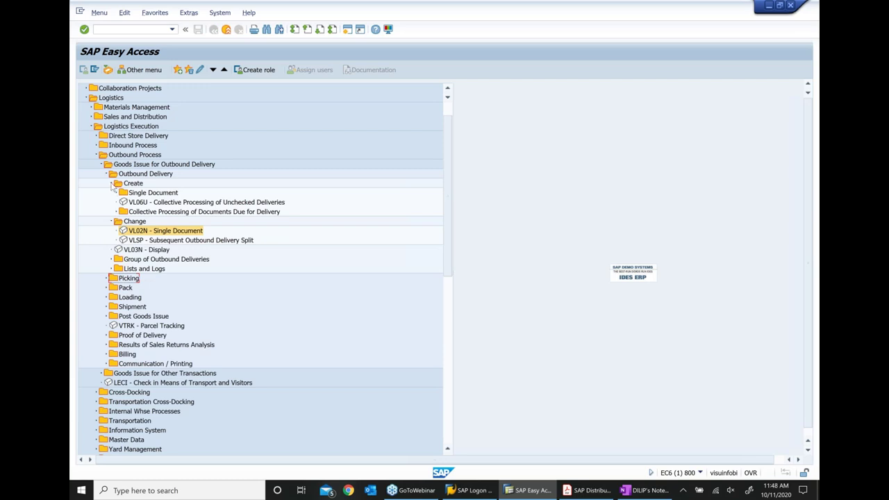
pyautogui.click(113, 184)
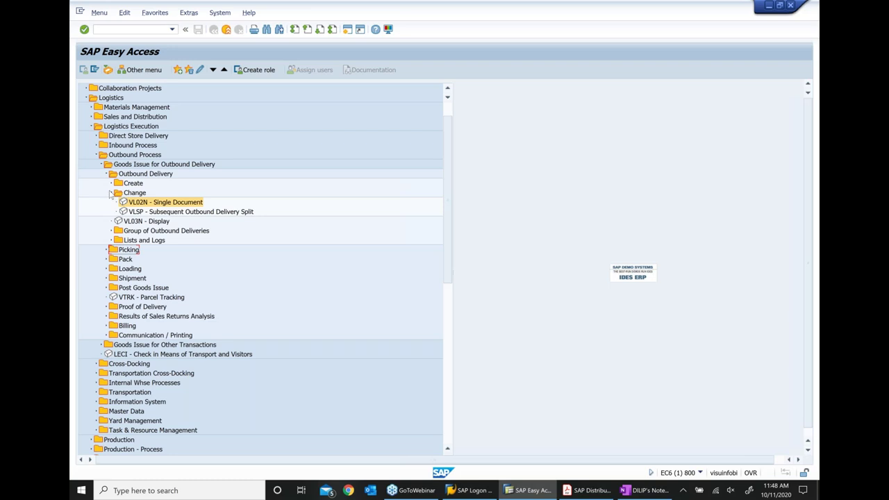
pyautogui.click(110, 193)
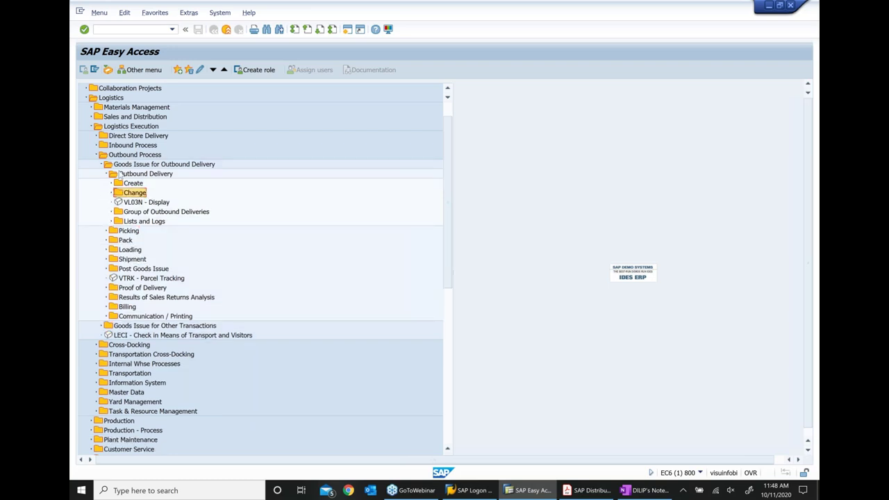
# Expand Picking and its Create Transfer Order folder under Goods Issue for Outbound Delivery.
pyautogui.click(130, 232)
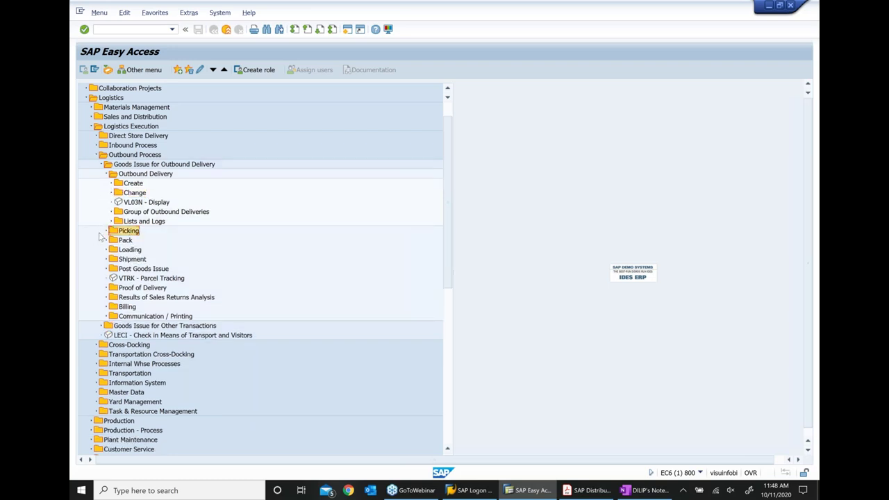
pyautogui.click(107, 231)
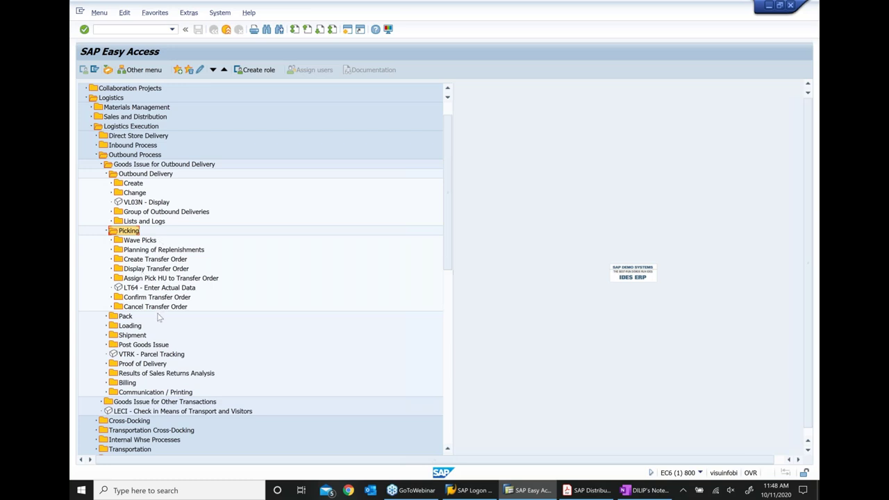
pyautogui.click(143, 261)
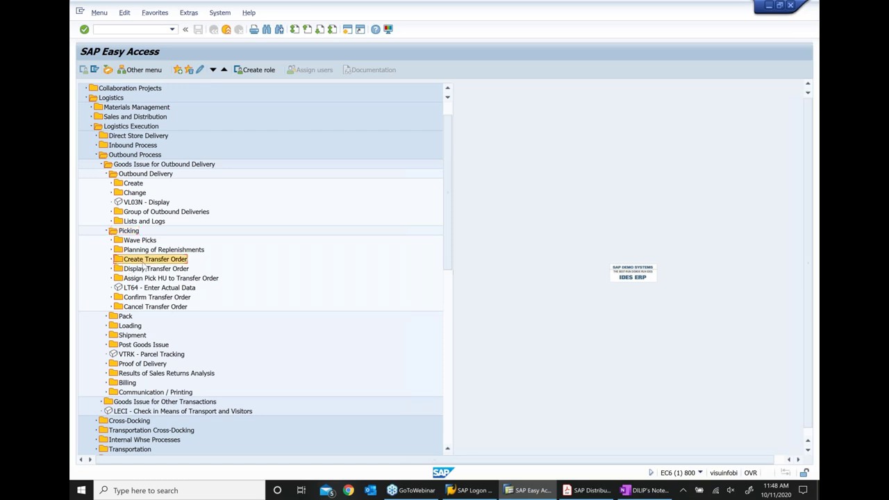
pyautogui.click(111, 259)
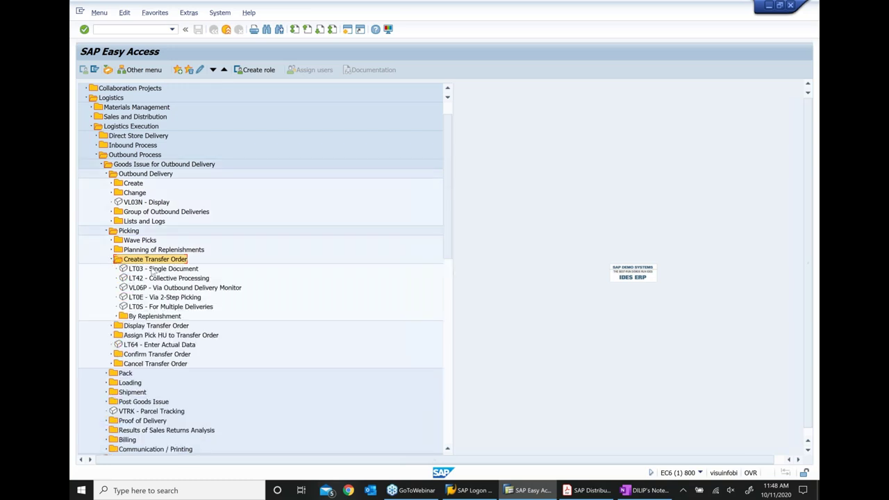
# View the initial screen of LT03 - Single Document for creating a transfer order, and leave it.
pyautogui.click(152, 269)
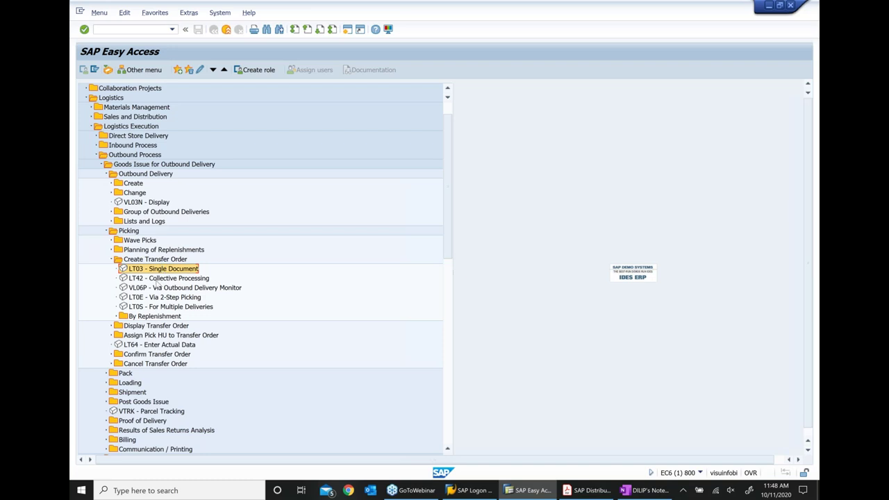
pyautogui.doubleClick(155, 273)
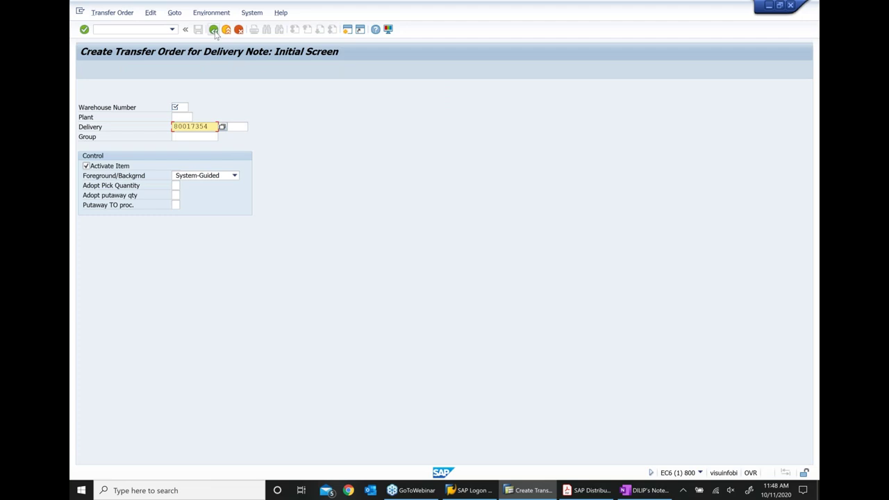
pyautogui.click(214, 30)
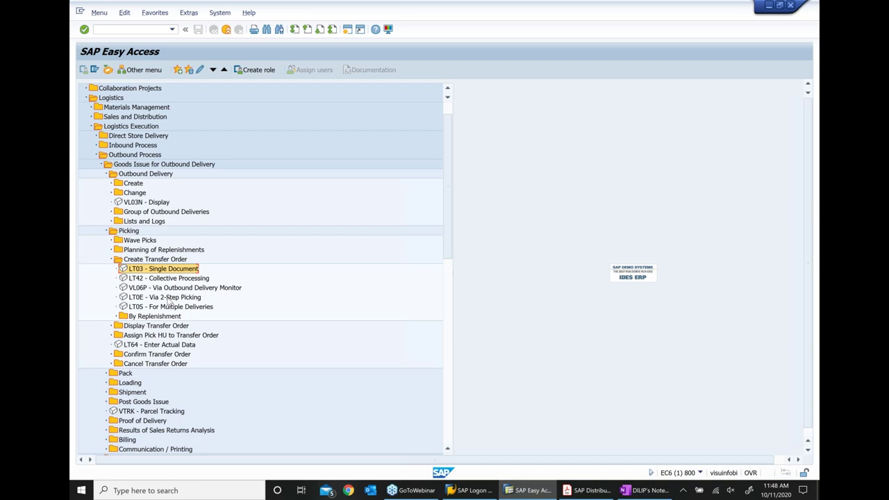
# Open VL06P - Via Outbound Delivery Monitor, enter shipping point 1000 and run the list of outbound deliveries for picking.
pyautogui.doubleClick(200, 287)
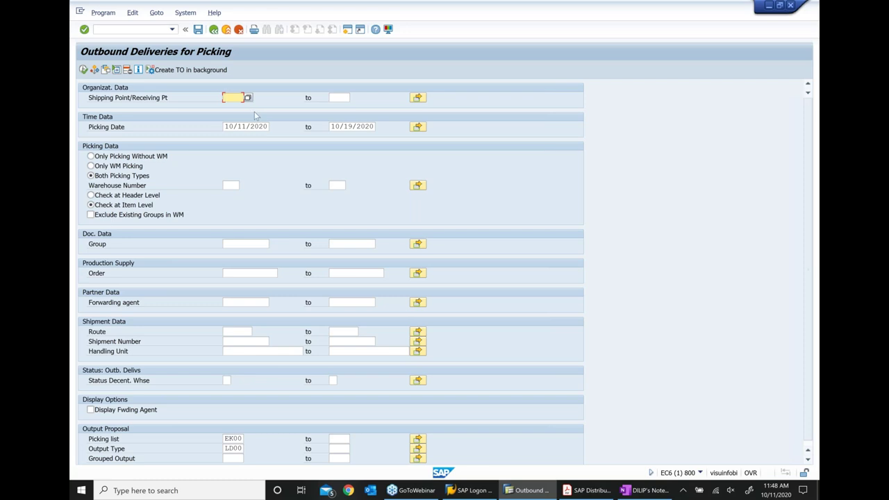
pyautogui.write('1000')
pyautogui.scroll(-1, 384, 167)
pyautogui.scroll(1, 384, 168)
pyautogui.scroll(-1, 261, 294)
pyautogui.scroll(1, 260, 294)
pyautogui.click(82, 71)
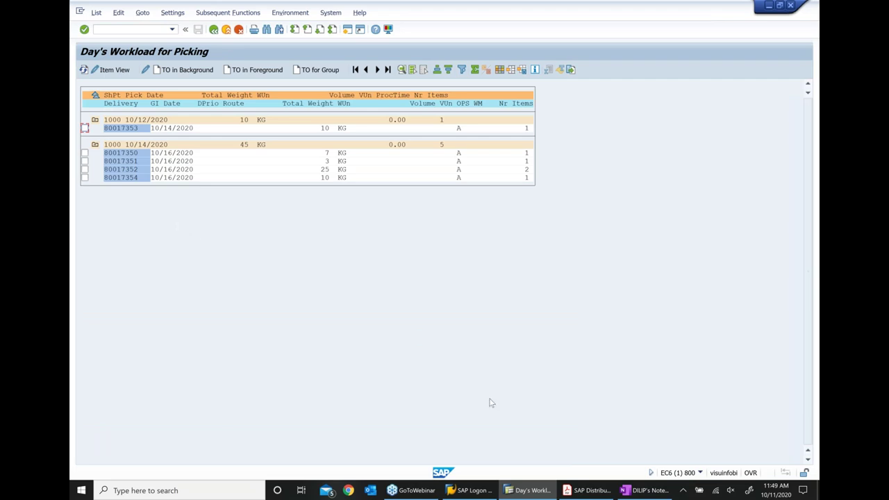
# In the OneNote class notes, add an indented sub-bullet under Picking reading "Using outbound delivery monitor..".
pyautogui.click(637, 489)
pyautogui.click(383, 324)
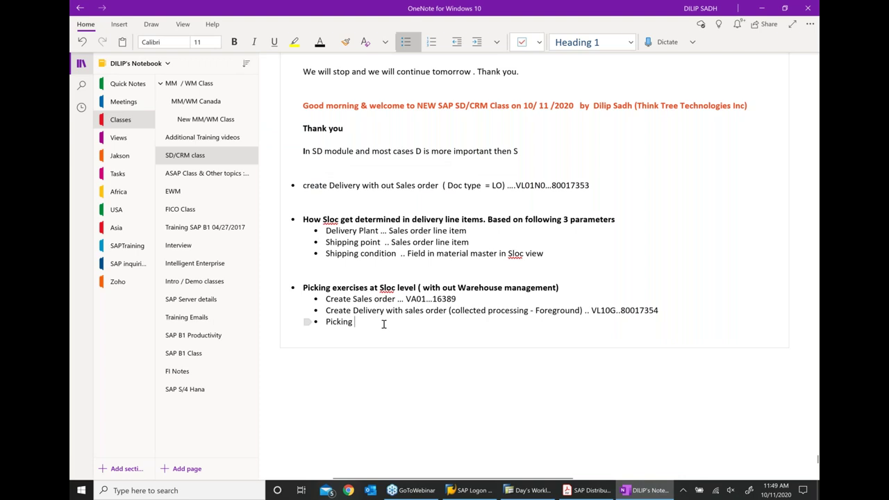
pyautogui.press('Return')
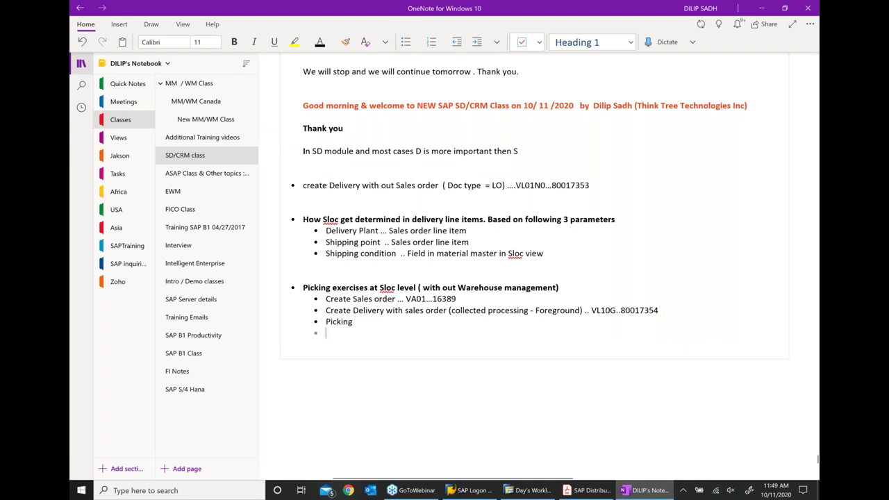
pyautogui.click(476, 43)
pyautogui.write('Using ')
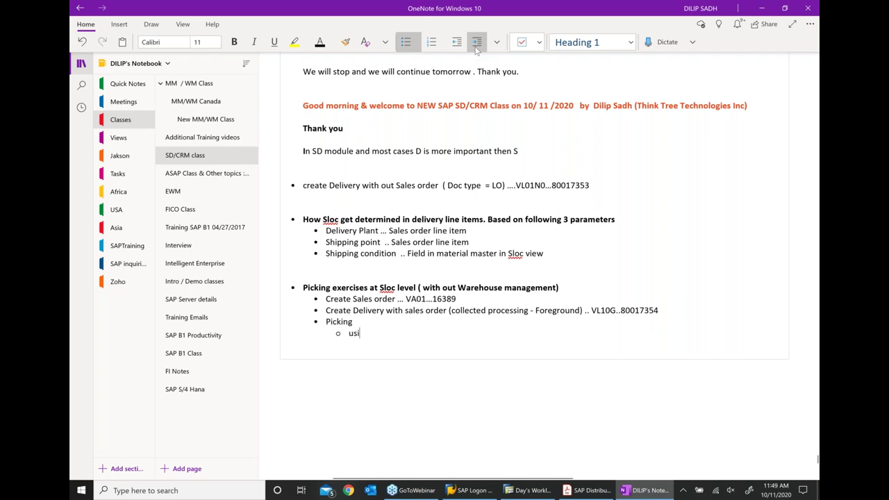
pyautogui.write('ou')
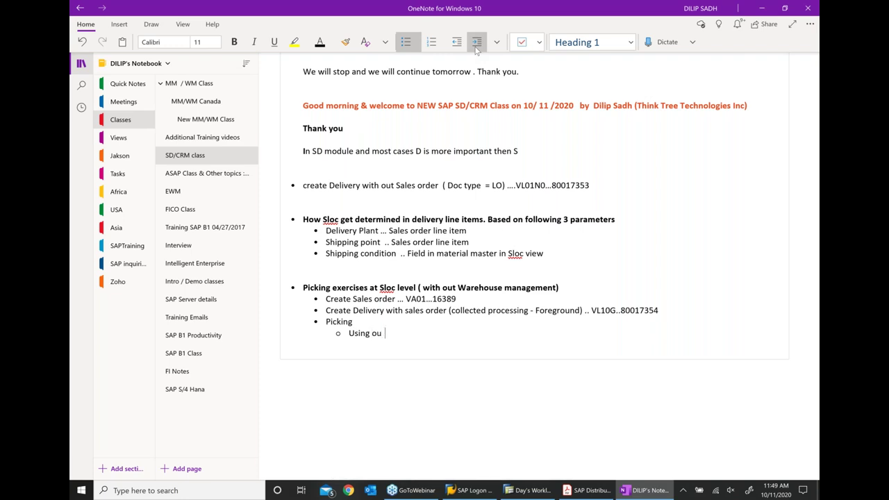
pyautogui.write('tbound delivery monitor..')
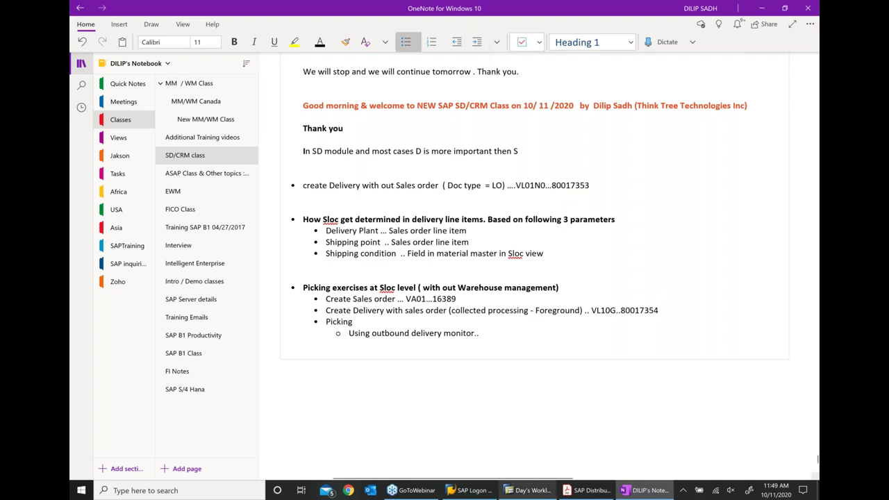
# Switch to SAP, restart VL06P - Via Outbound Delivery Monitor and list the deliveries for picking at shipping point 1000.
pyautogui.click(529, 490)
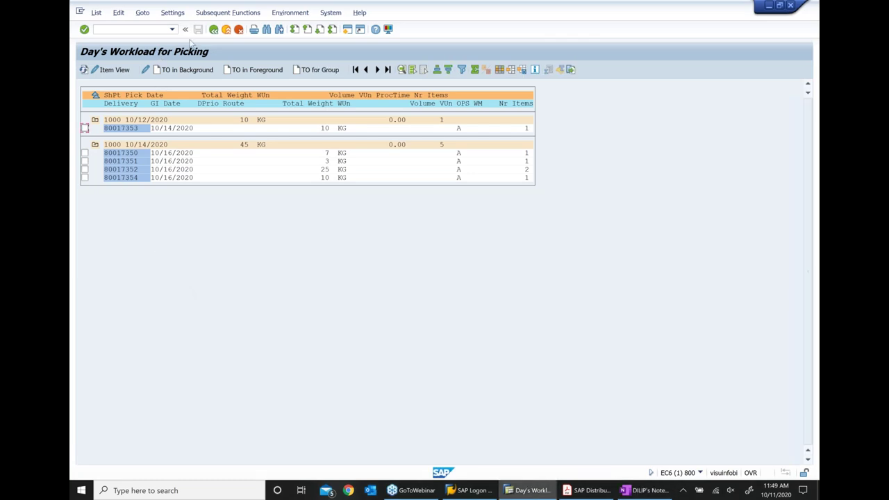
pyautogui.click(214, 30)
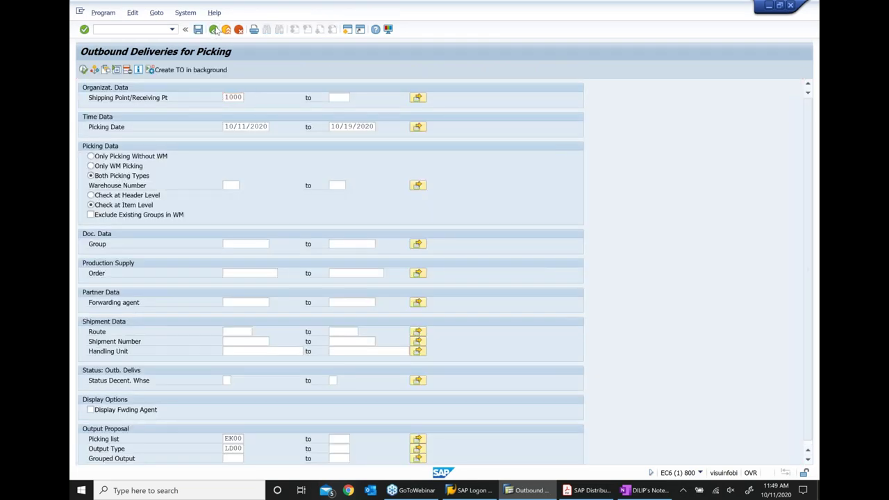
pyautogui.click(214, 29)
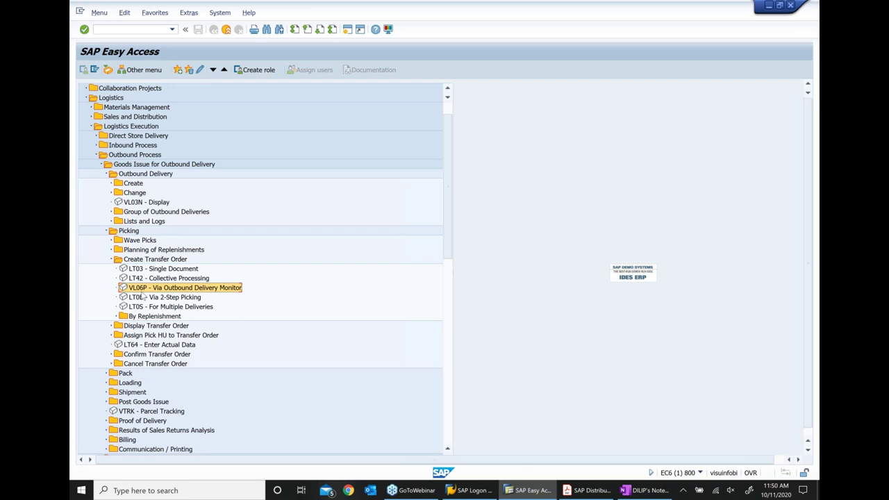
pyautogui.press('Return')
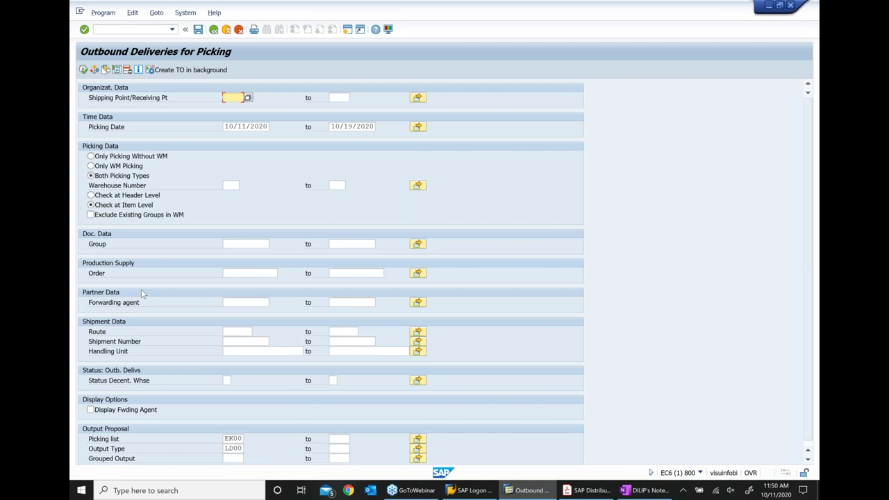
pyautogui.write('1000')
pyautogui.click(83, 70)
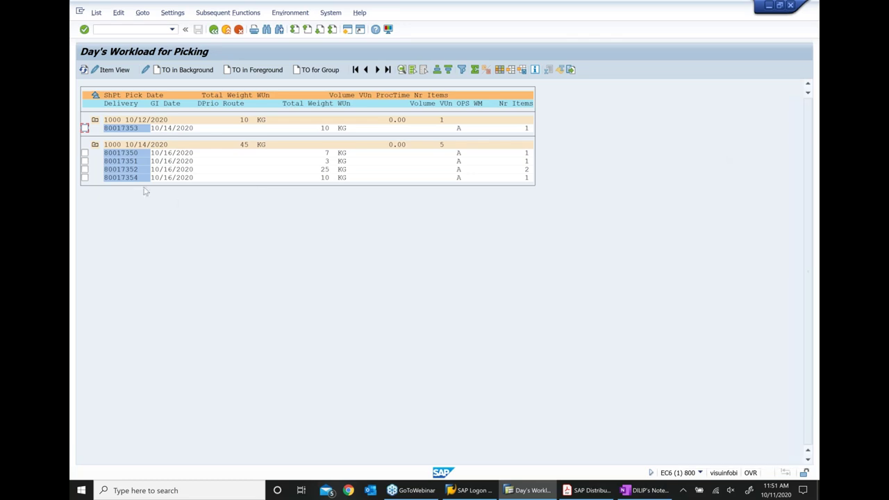
# Show the picking workload by item and open the last delivery in the 10/14/2020 group for changing.
pyautogui.click(85, 177)
pyautogui.click(183, 69)
pyautogui.click(111, 70)
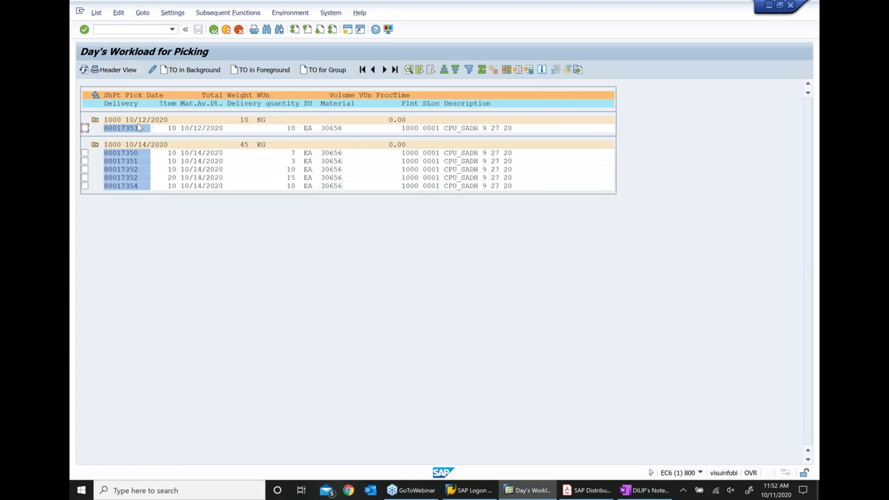
pyautogui.click(84, 186)
pyautogui.click(152, 72)
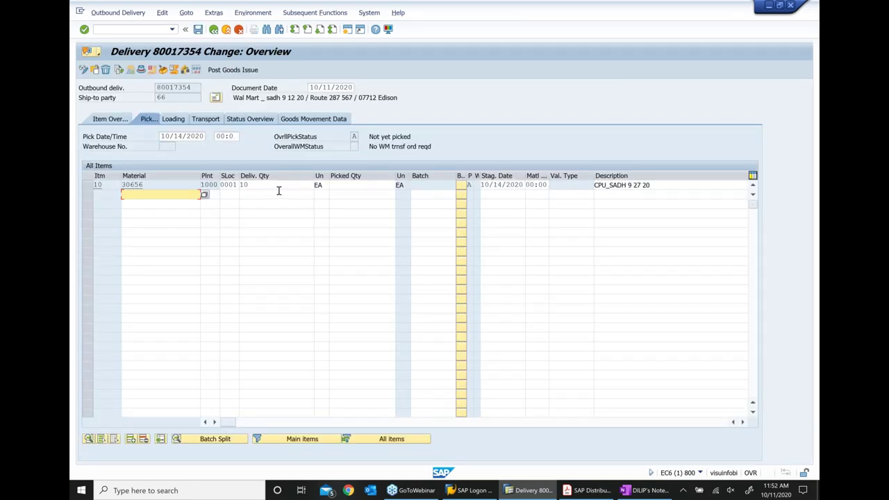
# Enter a picked quantity of 10 for item 10, save the delivery and refresh the picking workload list.
pyautogui.click(350, 185)
pyautogui.write('10')
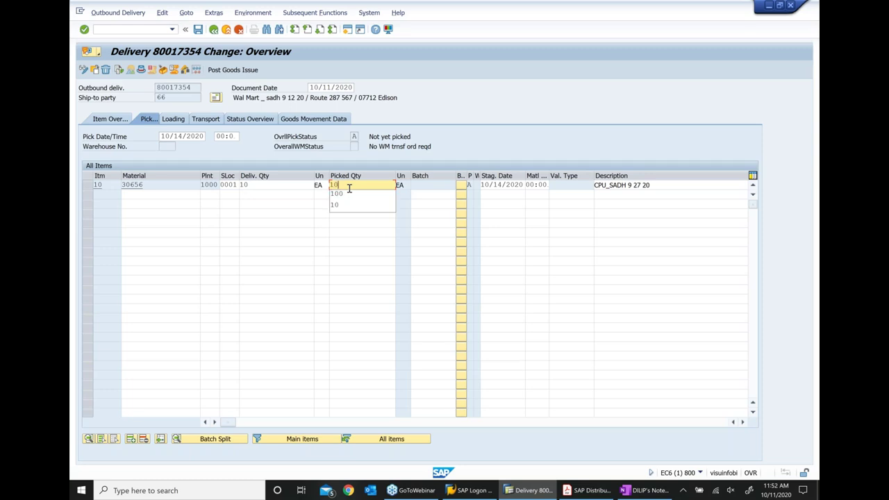
pyautogui.press('Return')
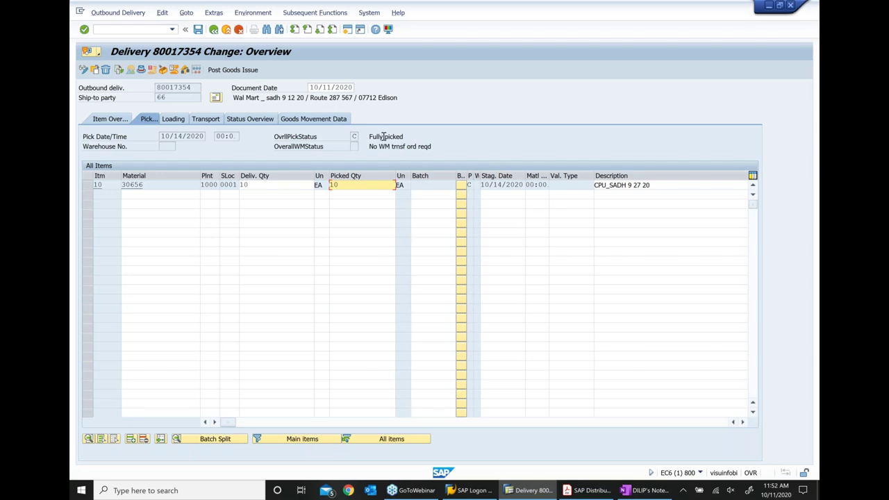
pyautogui.moveTo(407, 137); pyautogui.dragTo(359, 137)
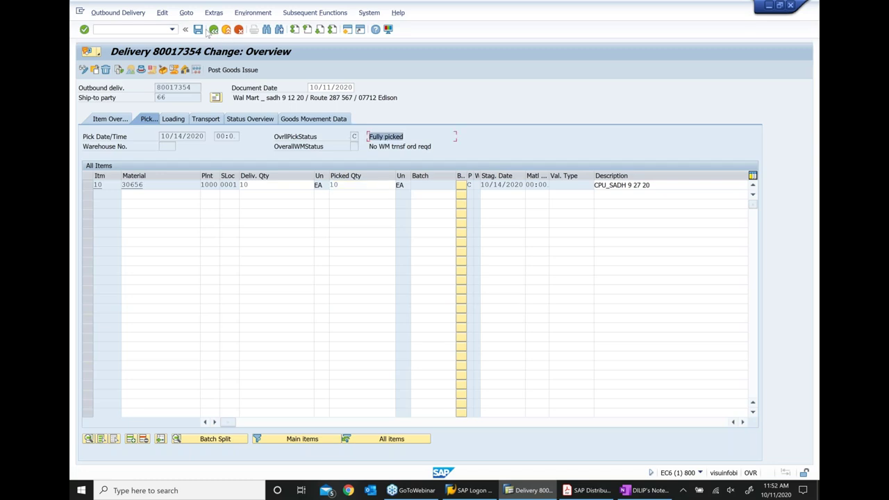
pyautogui.click(198, 29)
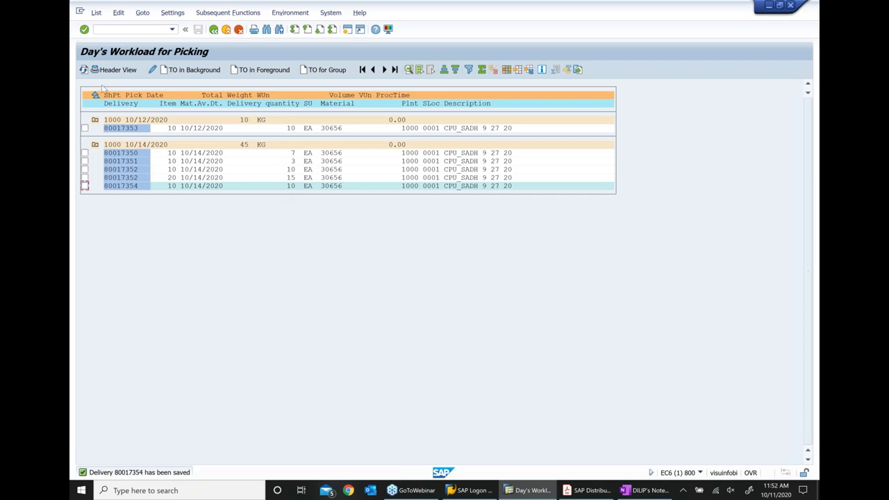
pyautogui.click(83, 69)
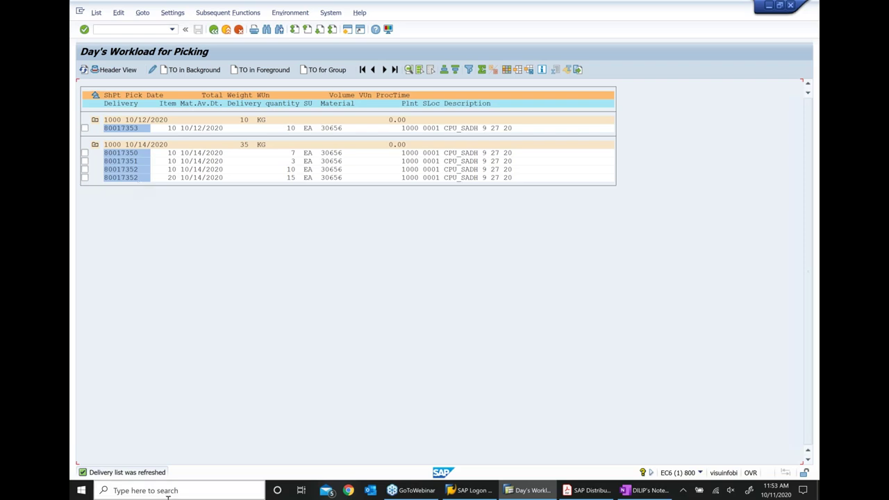
# Leave the outbound delivery monitor and append "VL06P" to the "Using outbound delivery monitor.." line in the OneNote class notes.
pyautogui.click(643, 490)
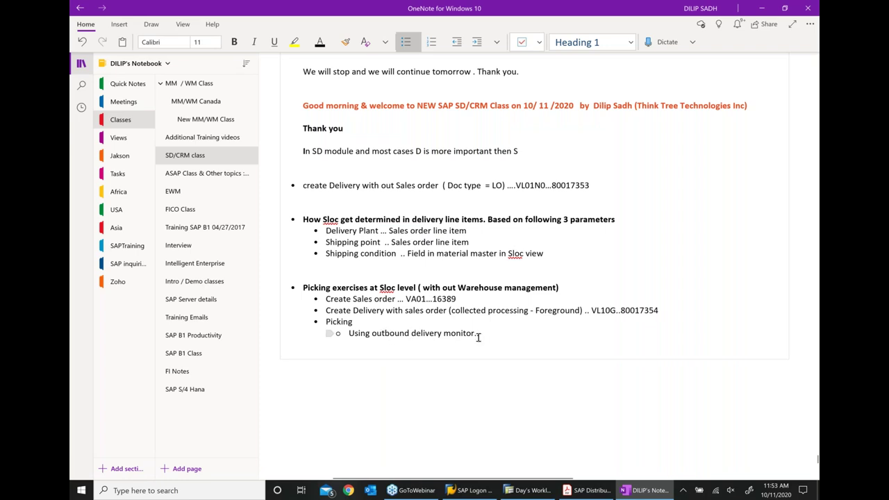
pyautogui.click(548, 491)
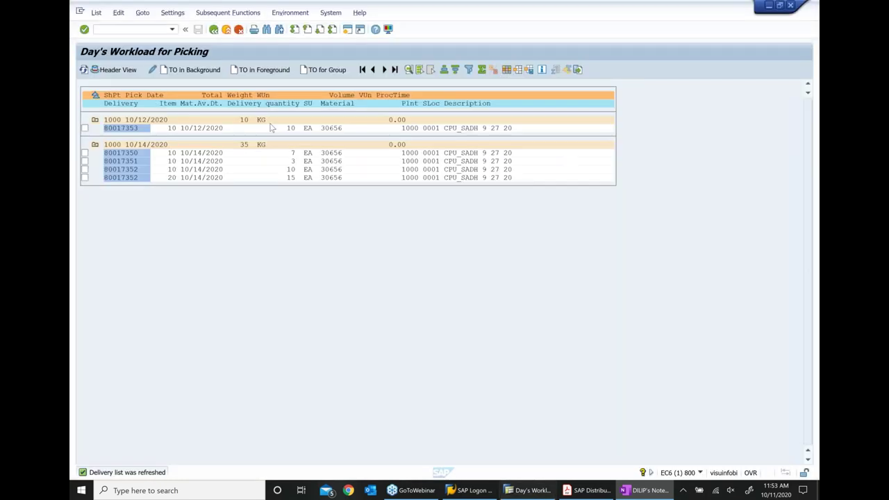
pyautogui.click(213, 30)
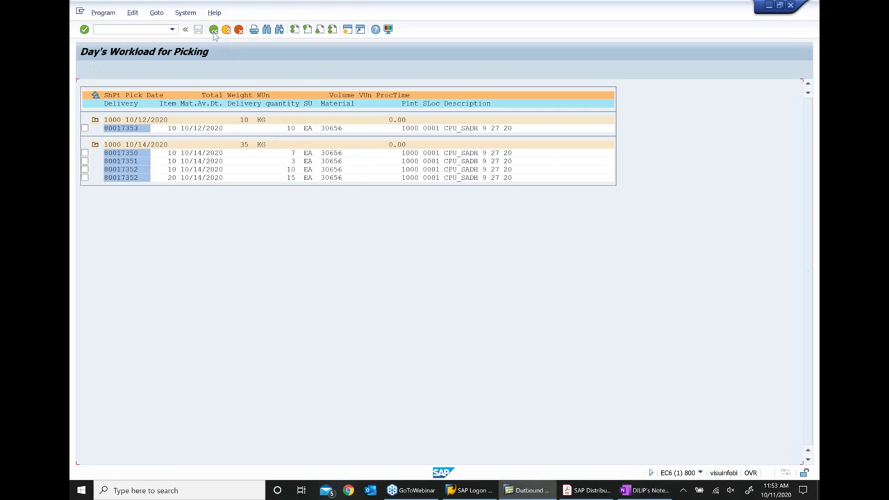
pyautogui.click(214, 30)
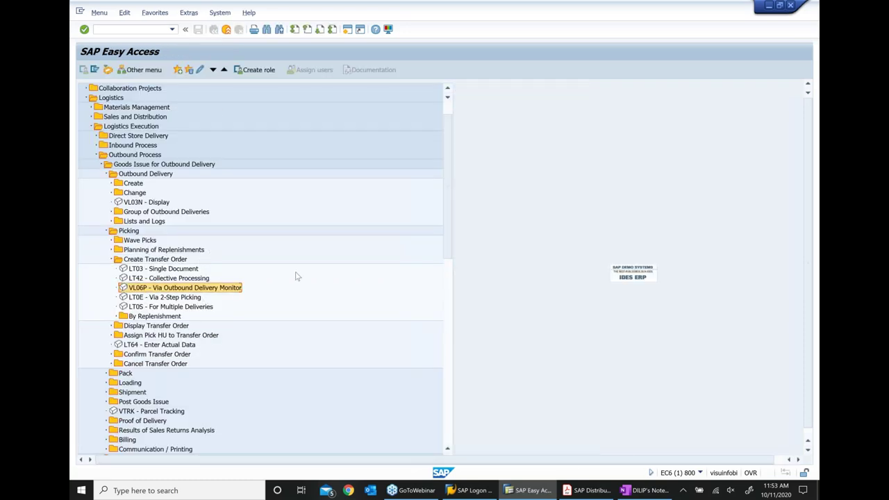
pyautogui.click(646, 490)
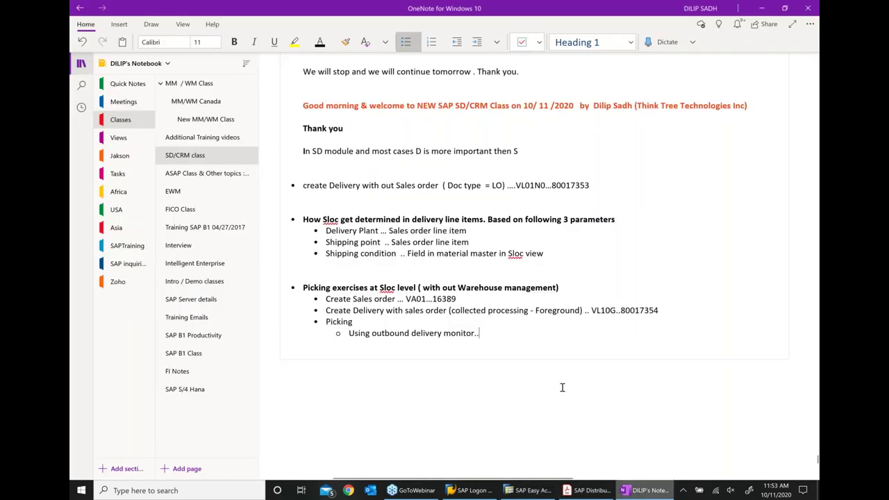
pyautogui.write('VL')
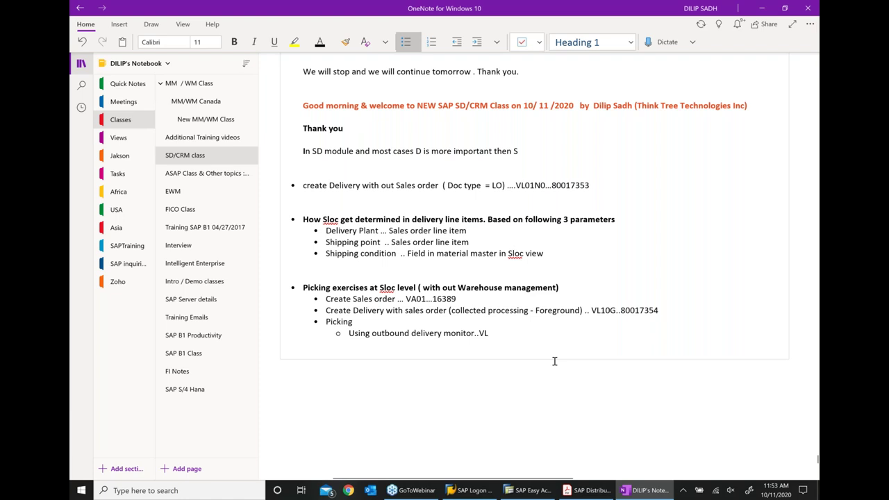
pyautogui.write('06P')
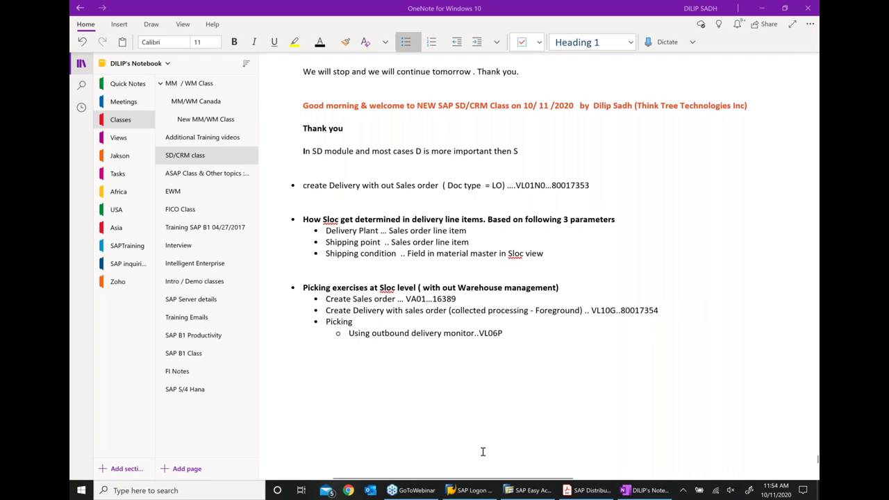
# Switch to SAP Distribution.pdf in Adobe Acrobat Reader and view the Warehouse Picking with WM slide.
pyautogui.click(580, 491)
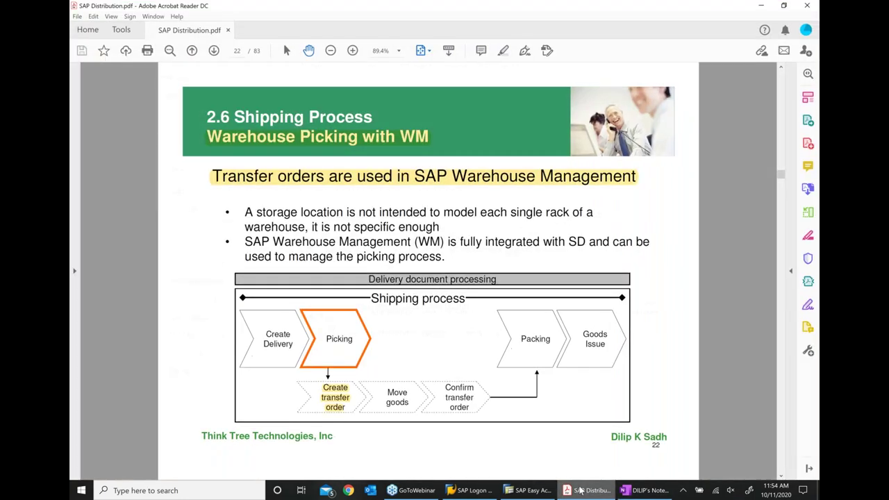
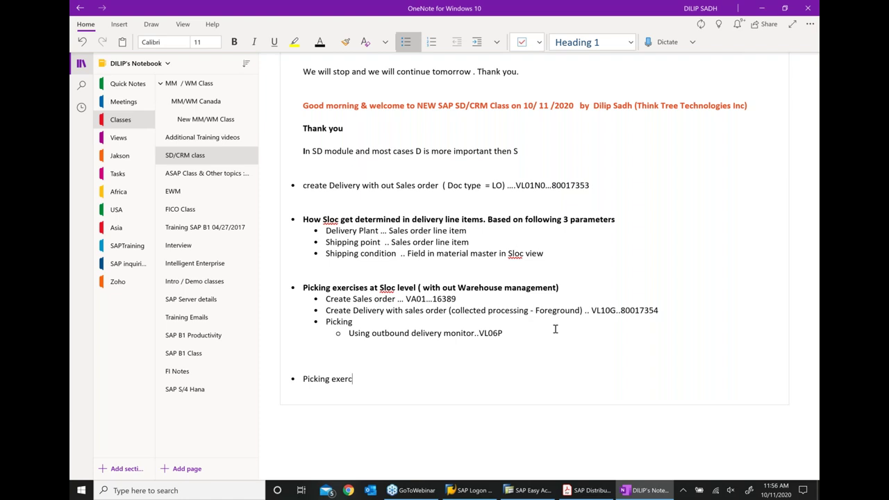
# In the OneNote class notes, complete the new main bullet as a heading for the picking exercise with warehouse management.
pyautogui.write('ise')
pyautogui.write('wrt')
pyautogui.press('BackSpace')
pyautogui.press('BackSpace')
pyautogui.write('ith warehoise mne')
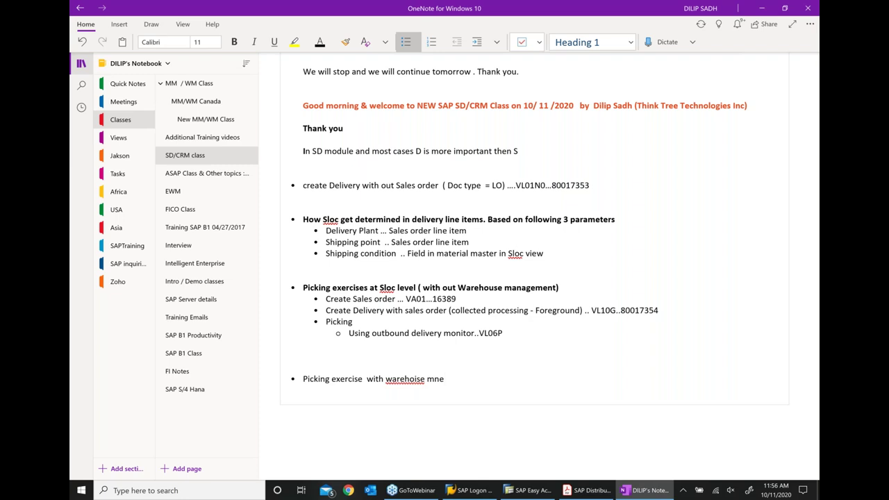
pyautogui.press('BackSpace')
pyautogui.write('a')
pyautogui.press('BackSpace')
pyautogui.write('gamenet.')
# Correct the misspelled words in the new heading bullet to "warehouse" and "management".
pyautogui.scroll(-3, 567, 345)
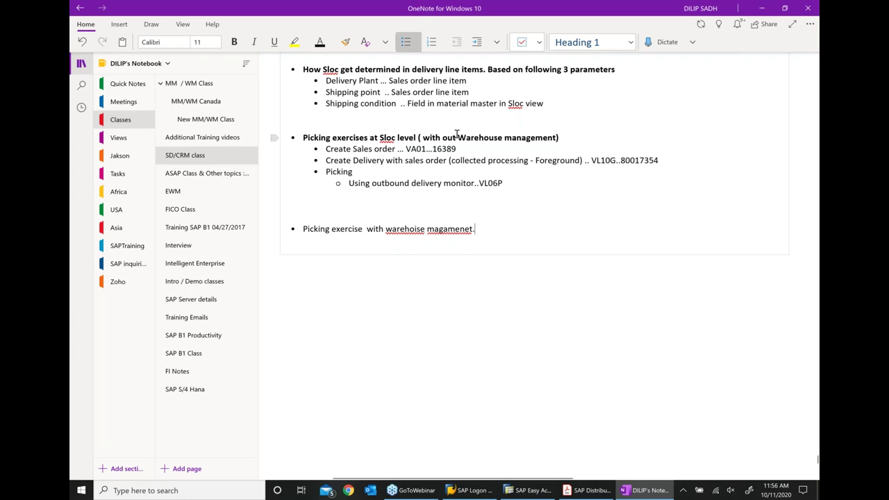
pyautogui.rightClick(408, 229)
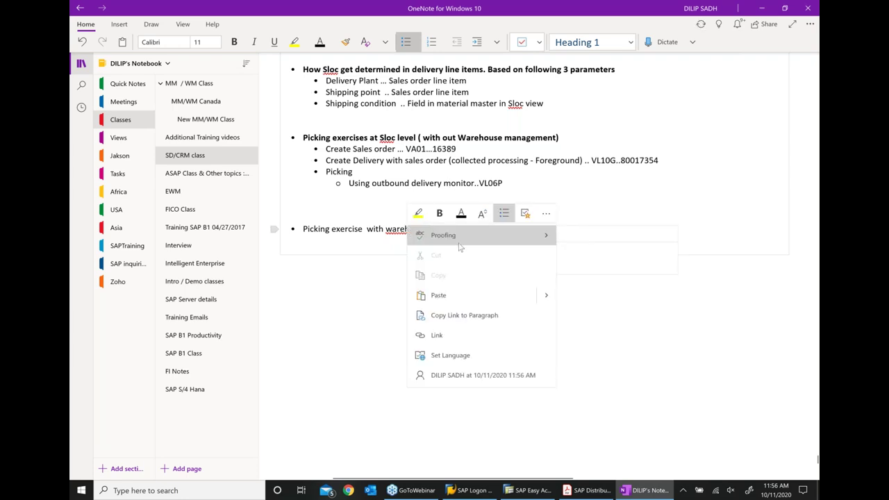
pyautogui.click(587, 236)
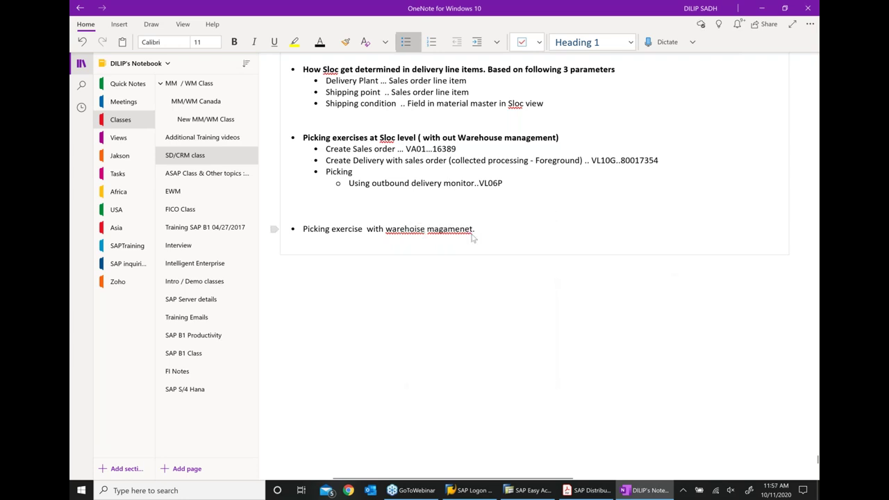
pyautogui.rightClick(455, 230)
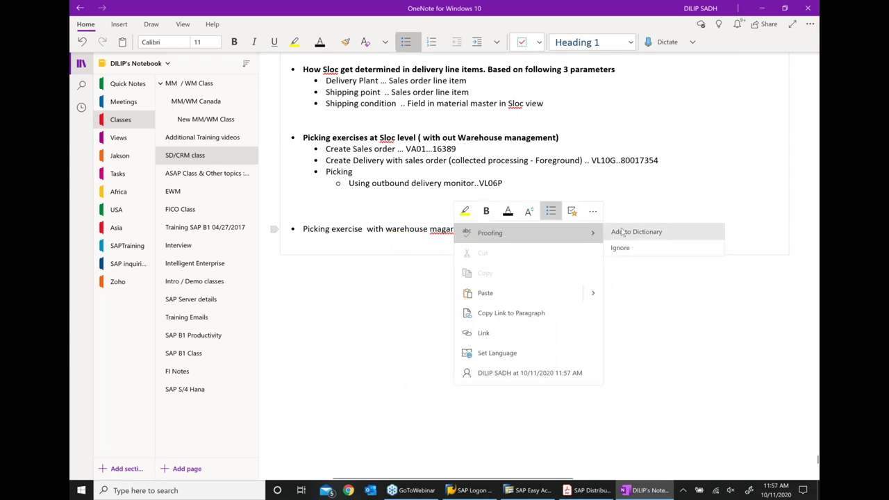
pyautogui.click(489, 236)
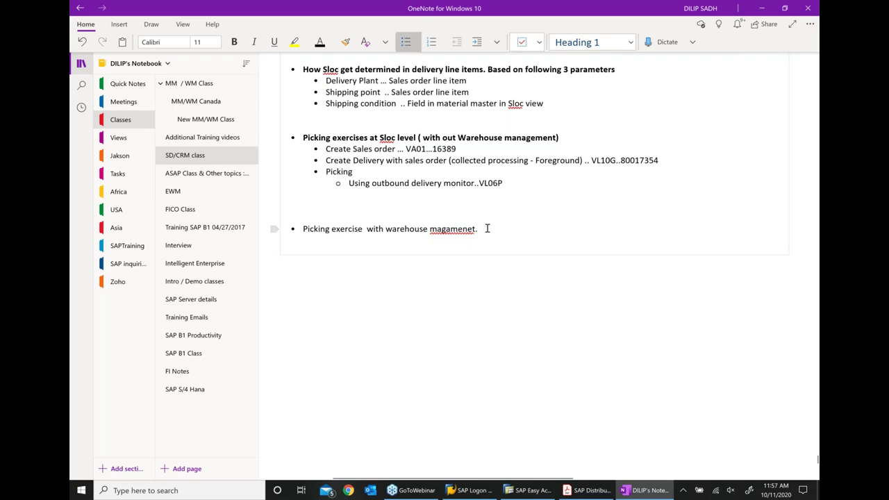
pyautogui.press('BackSpace')
pyautogui.press('BackSpace')
pyautogui.press('BackSpace')
pyautogui.press('BackSpace')
pyautogui.press('BackSpace')
pyautogui.press('BackSpace')
pyautogui.press('BackSpace')
pyautogui.write('nagement')
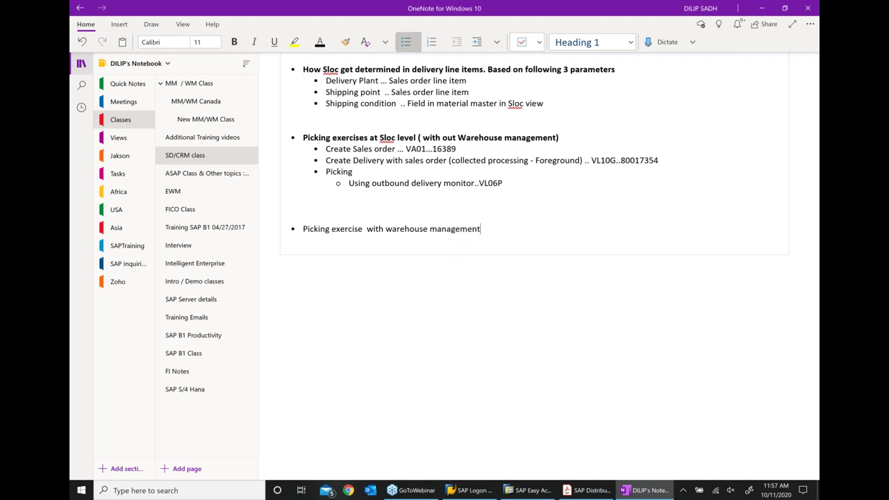
# Add an indented sub-bullet under the warehouse management picking exercise reading "Create MMR with WM views.... MM01".
pyautogui.press('Return')
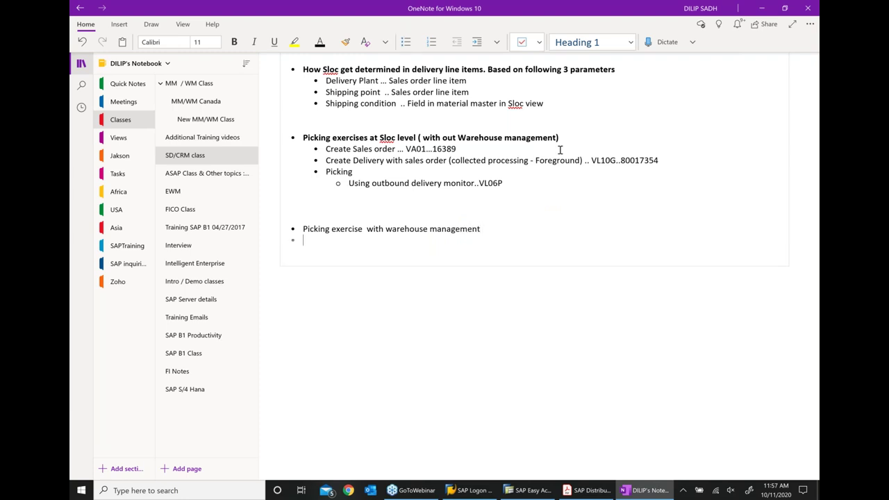
pyautogui.click(476, 41)
pyautogui.write('Create MMR with WM views')
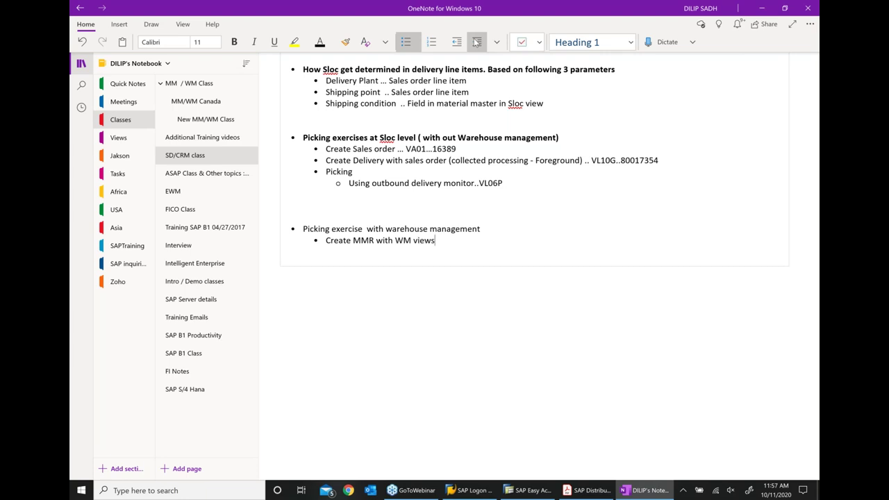
pyautogui.write('....mm')
pyautogui.press('BackSpace')
pyautogui.press('BackSpace')
pyautogui.write('MM01')
# Add a second sub-bullet reading "Pre req: Create Stock in WM" and start an empty bullet below it.
pyautogui.press('Return')
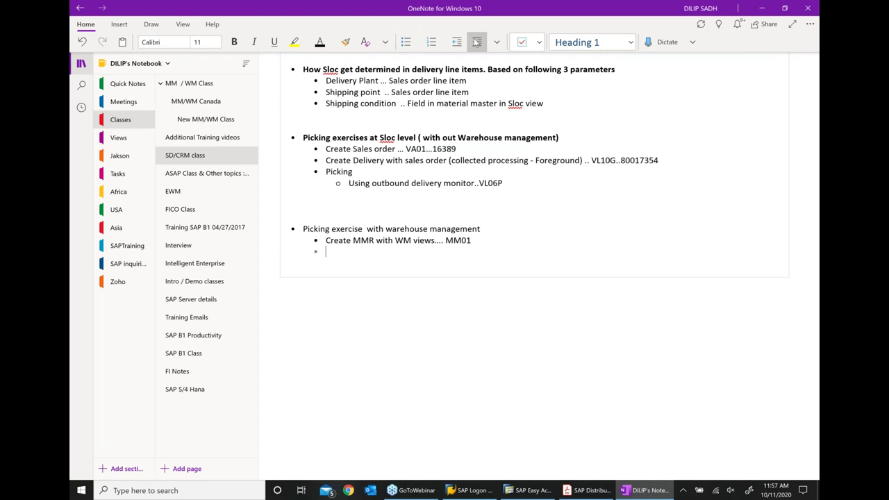
pyautogui.write('Cr')
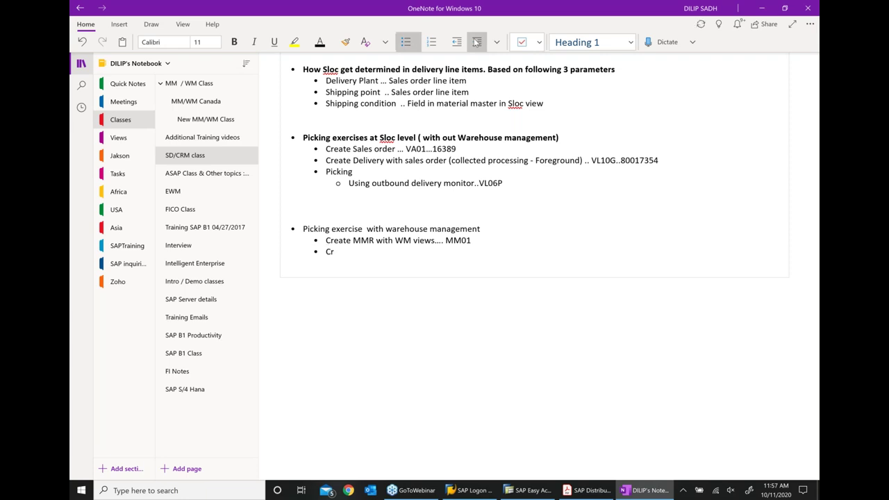
pyautogui.write('eate Stock in WM')
pyautogui.click(324, 251)
pyautogui.write('RE')
pyautogui.press('BackSpace')
pyautogui.press('BackSpace')
pyautogui.write('Pre')
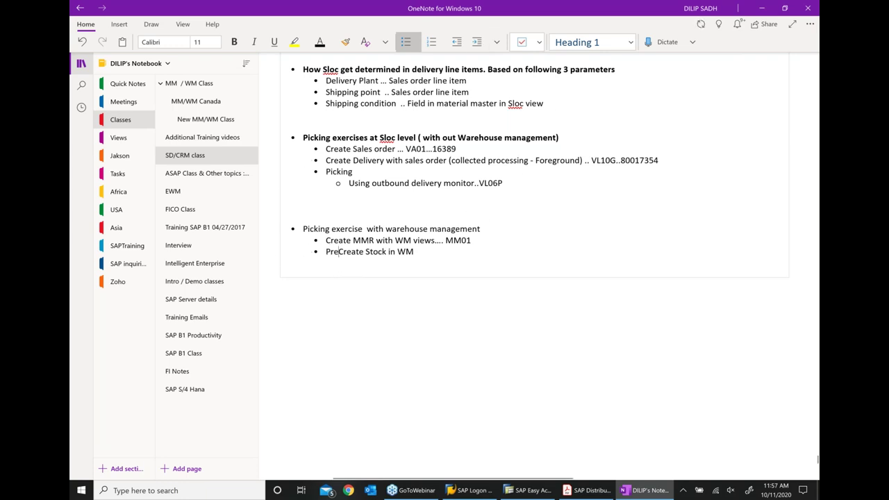
pyautogui.write(' req:')
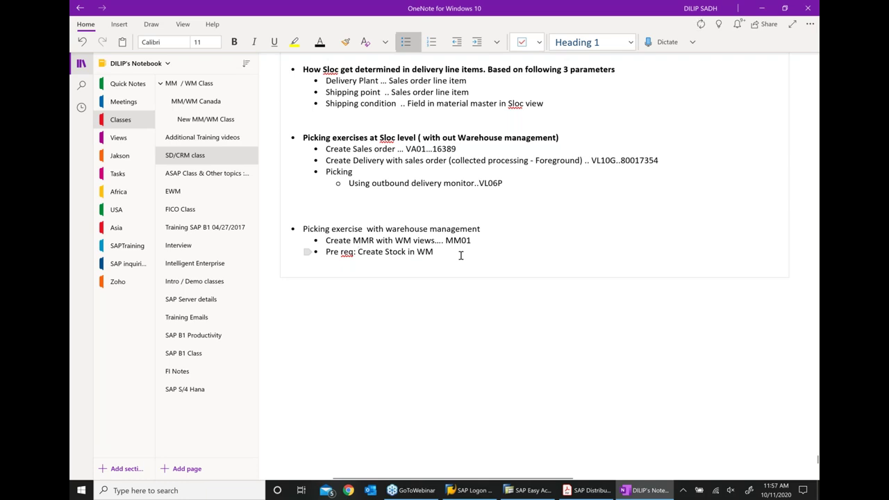
pyautogui.press('Return')
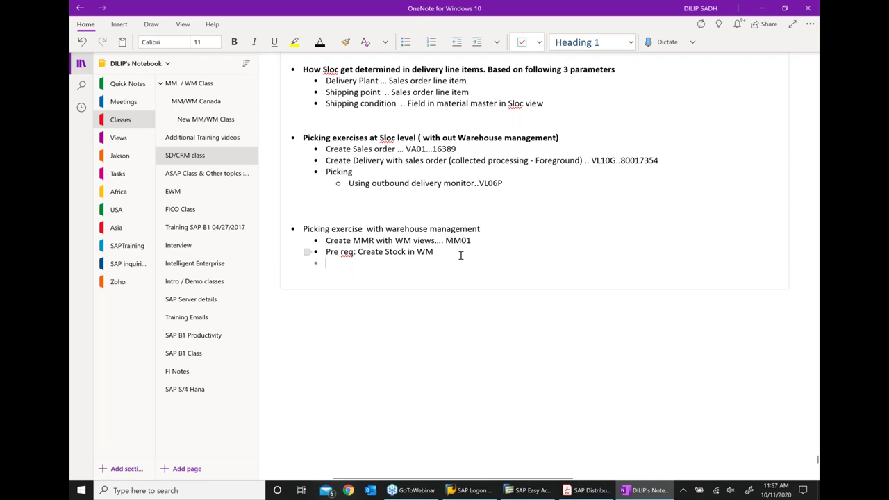
# Add a nested bullet reading "MIGO....501" under the "Pre req: Create Stock in WM" bullet.
pyautogui.click(475, 45)
pyautogui.write('MIGO')
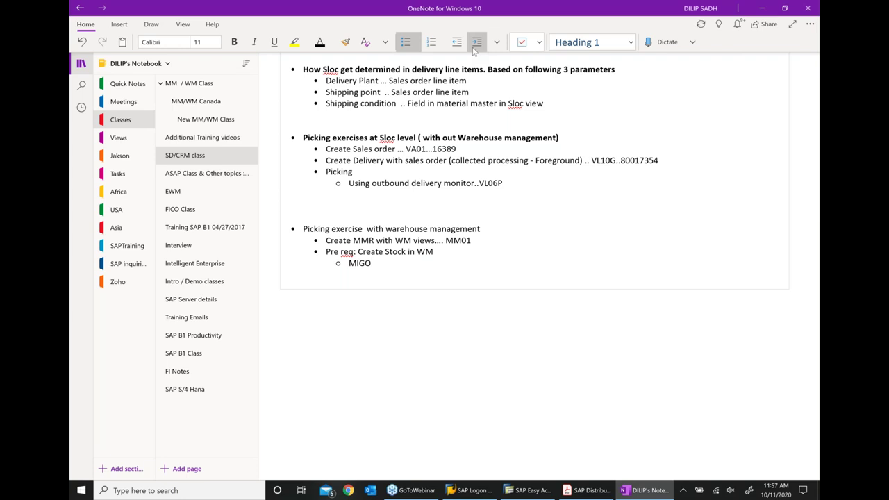
pyautogui.write('....501')
pyautogui.press('Return')
# Add the nested bullet "Create Transfer order with Transfer requirement ... LB12" below the MIGO bullet.
pyautogui.write('C')
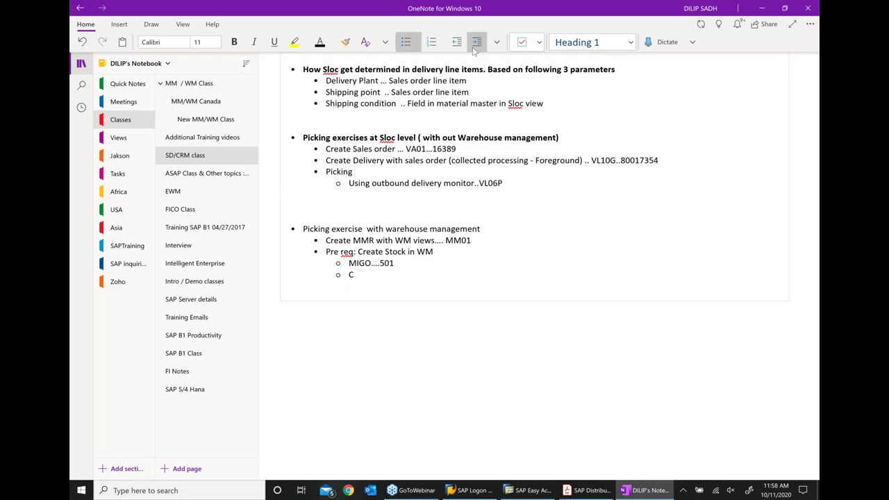
pyautogui.write('reate Transfer order wut')
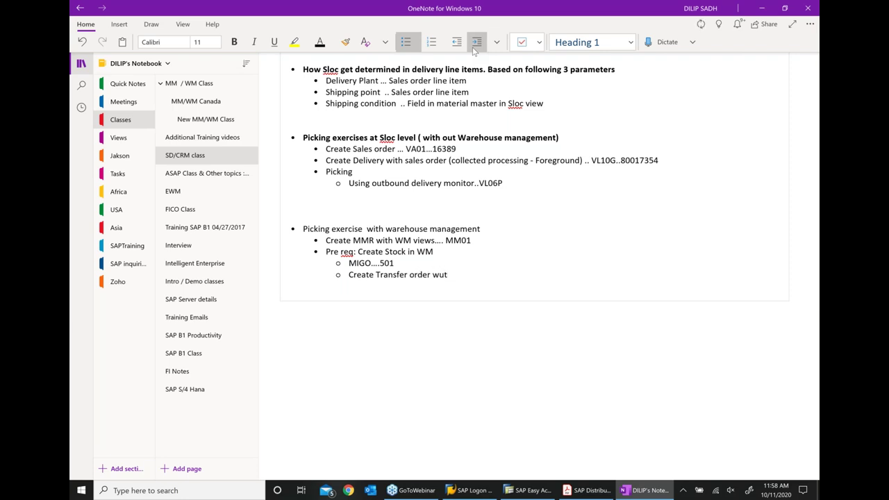
pyautogui.write('==')
pyautogui.press('BackSpace')
pyautogui.press('BackSpace')
pyautogui.press('BackSpace')
pyautogui.press('BackSpace')
pyautogui.write('ith Transfer requiremen')
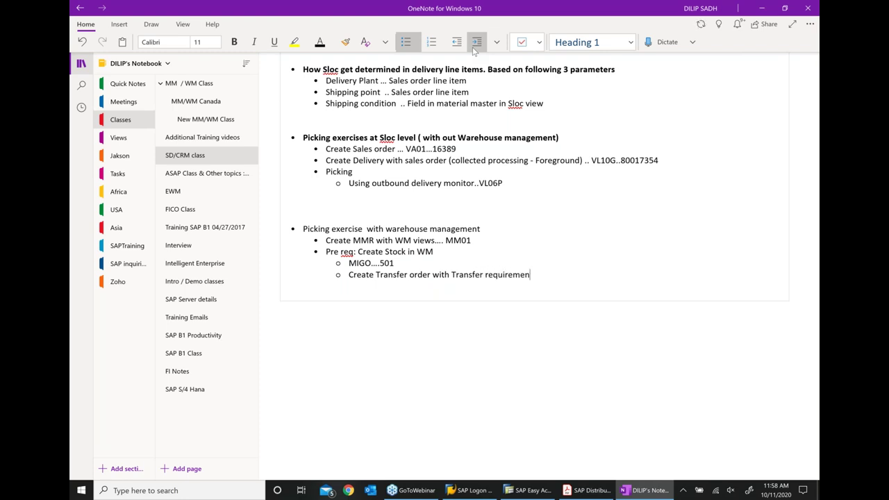
pyautogui.write('t ... LB12')
pyautogui.press('Return')
# Add two more nested prerequisite bullets: "Confirm Transfer order ... LT12" and "Verify stock in WM ... LS24".
pyautogui.write('Confirm')
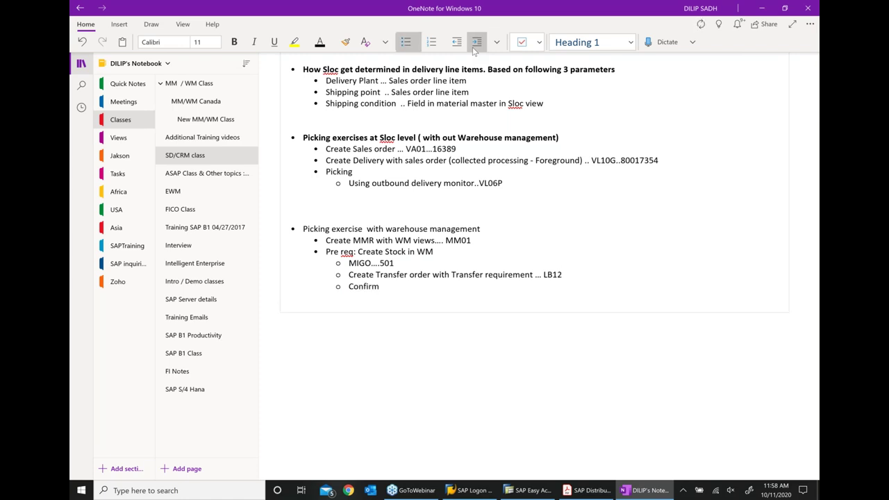
pyautogui.write(' Transfer order ... LT12')
pyautogui.press('Return')
pyautogui.write('V')
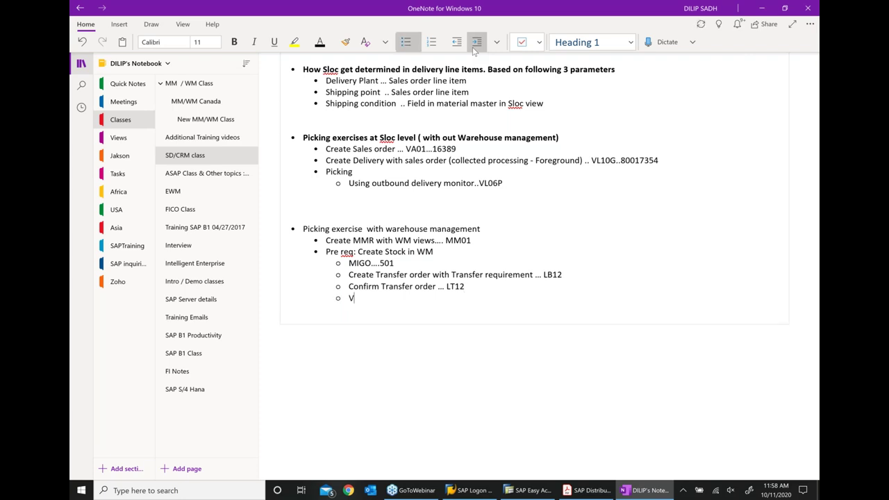
pyautogui.write('erify stock in WM ... LS24')
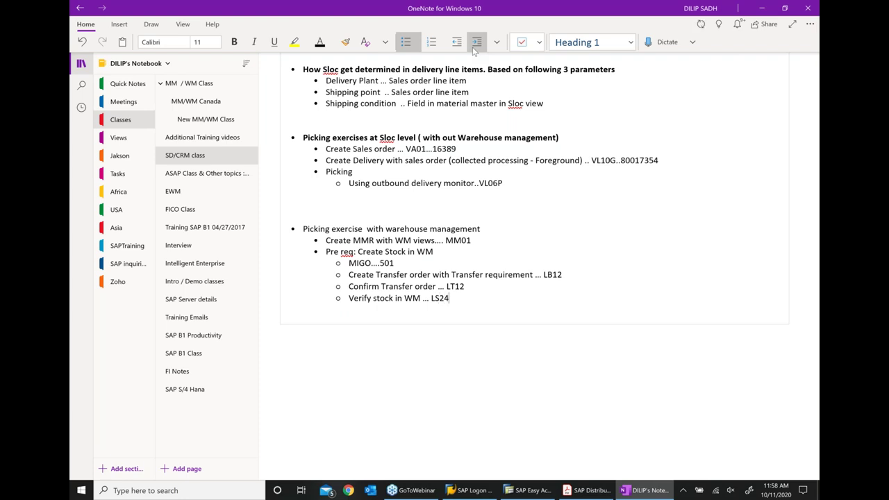
pyautogui.press('Return')
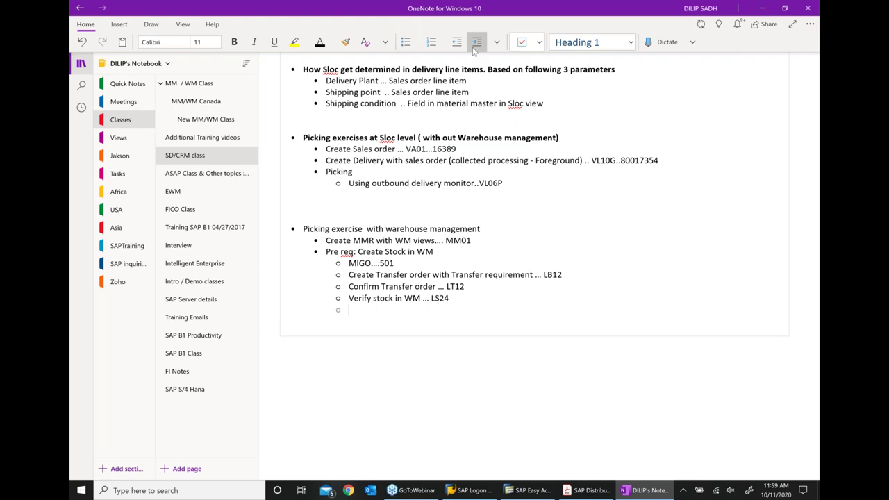
# One level out from the stock prerequisites, add the bullets "Create Sales order ... VA01" and "Create Delivery ... VL01N".
pyautogui.write('Creat')
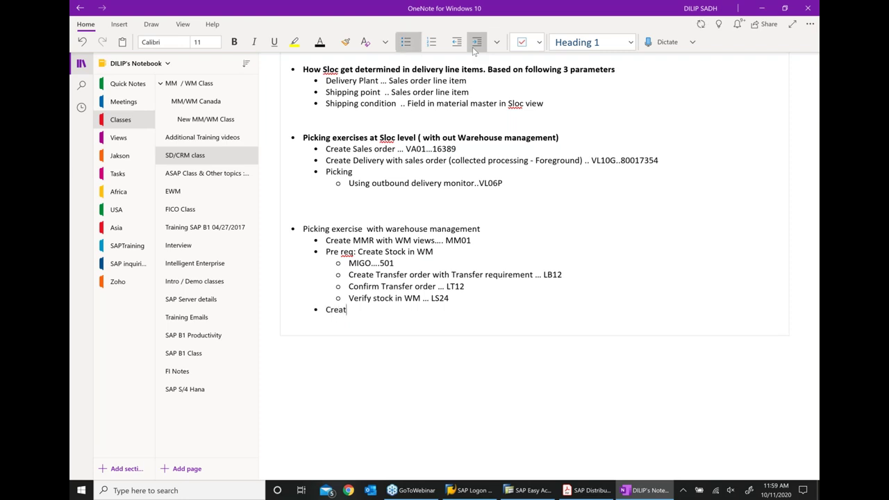
pyautogui.write('e Sales order .. ')
pyautogui.write(' VA01')
pyautogui.press('Return')
pyautogui.write('Create ')
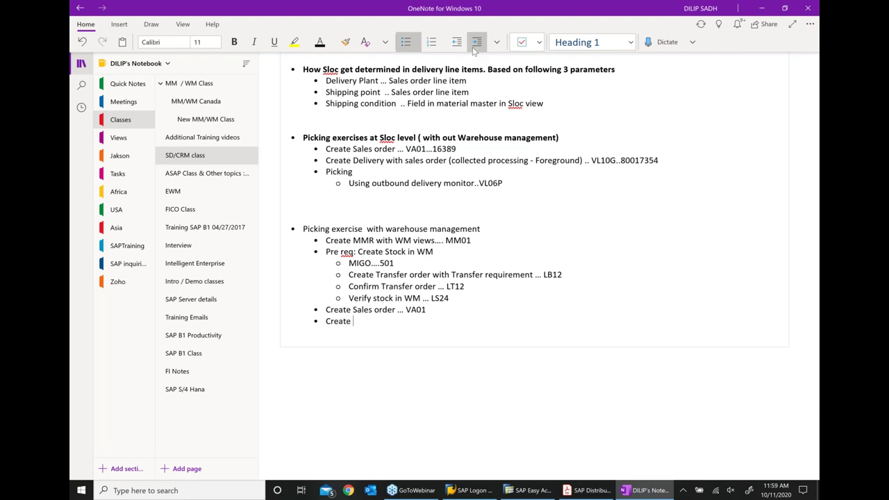
pyautogui.write('Delivery  ... VL01N')
pyautogui.press('Return')
pyautogui.write('Create Tr')
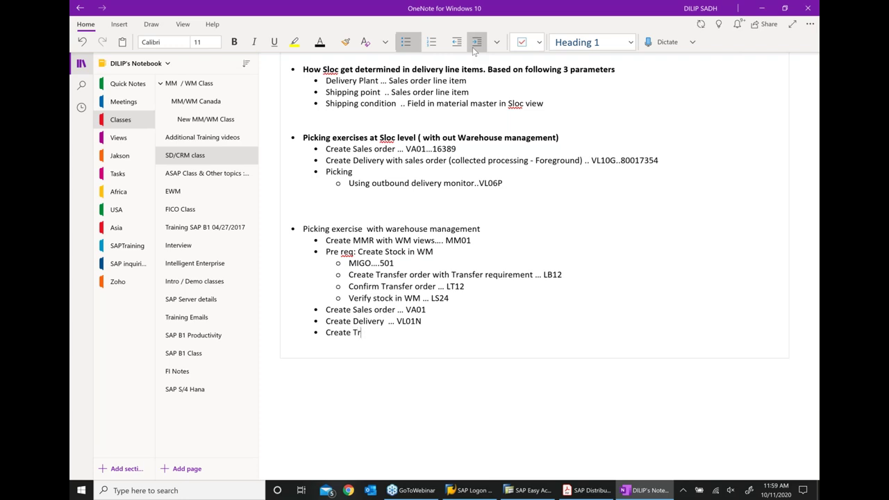
pyautogui.press('BackSpace')
pyautogui.press('BackSpace')
pyautogui.press('BackSpace')
pyautogui.press('BackSpace')
pyautogui.press('BackSpace')
pyautogui.press('BackSpace')
pyautogui.press('BackSpace')
pyautogui.press('BackSpace')
pyautogui.press('BackSpace')
pyautogui.write('pE')
pyautogui.press('BackSpace')
pyautogui.press('BackSpace')
# Add the bullet "Perform Picking" with a nested bullet reading "Create Transfer order wrt to Delivery doc".
pyautogui.write('Perform Picking ')
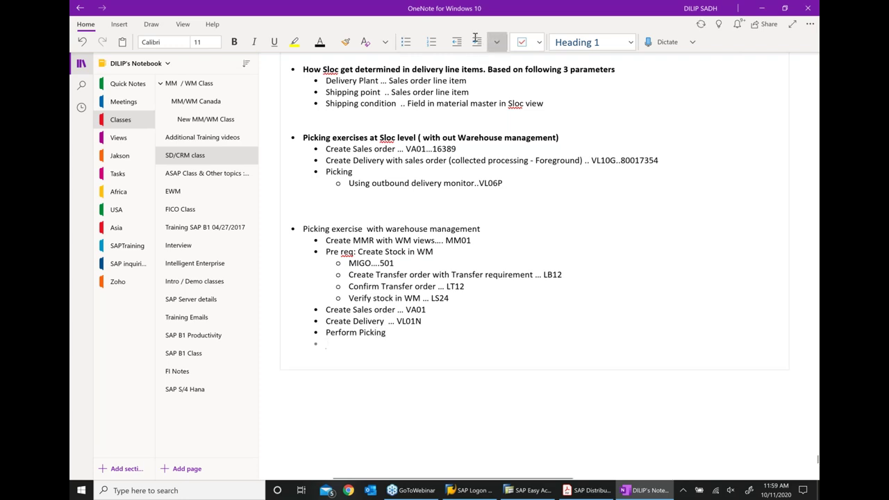
pyautogui.write('Cr')
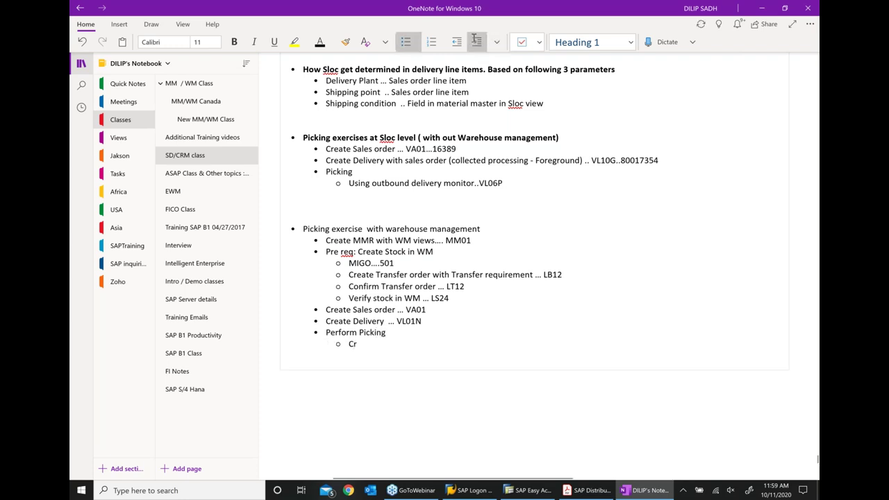
pyautogui.write('eate Trans')
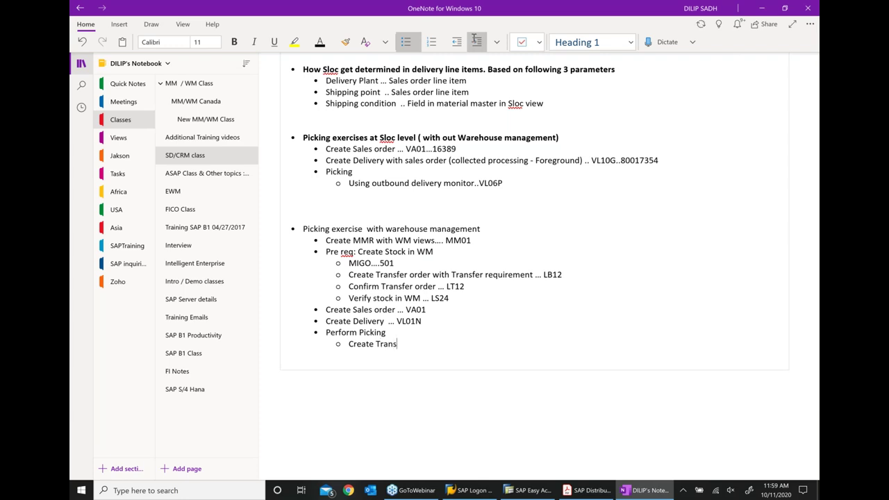
pyautogui.write('fer order')
pyautogui.write('wrt to Delive')
pyautogui.write('ry doc')
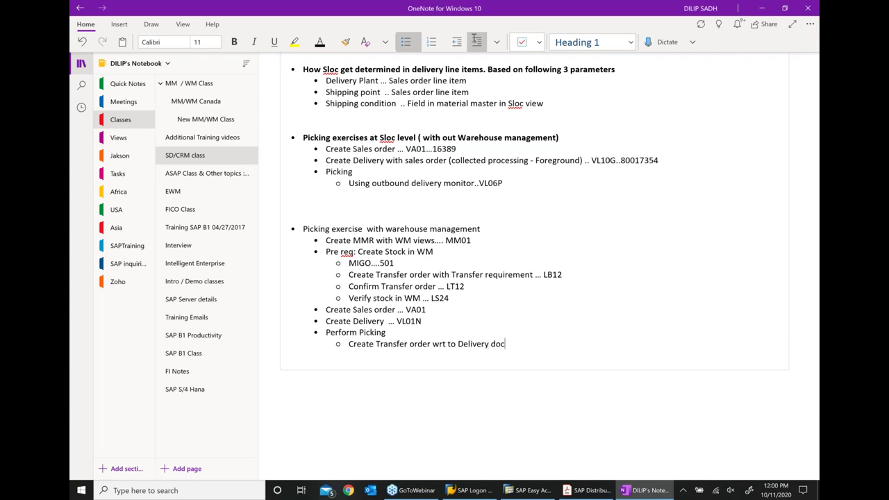
pyautogui.press('Return')
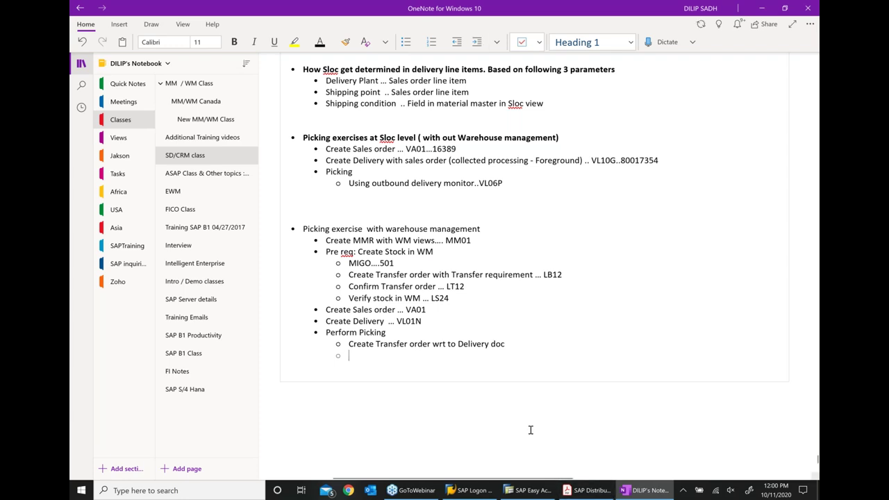
# Add a second nested bullet under Perform Picking reading "Confirm transfer order".
pyautogui.write('cONF')
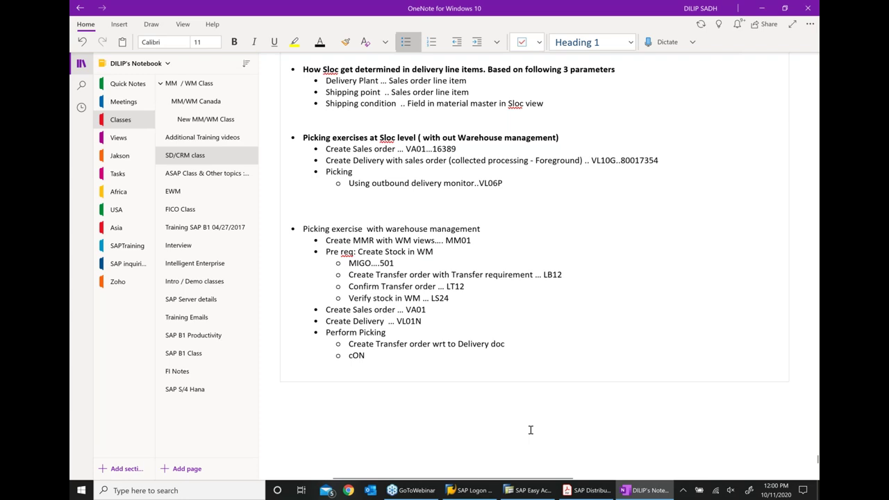
pyautogui.press('BackSpace')
pyautogui.press('BackSpace')
pyautogui.press('BackSpace')
pyautogui.press('BackSpace')
pyautogui.write('C')
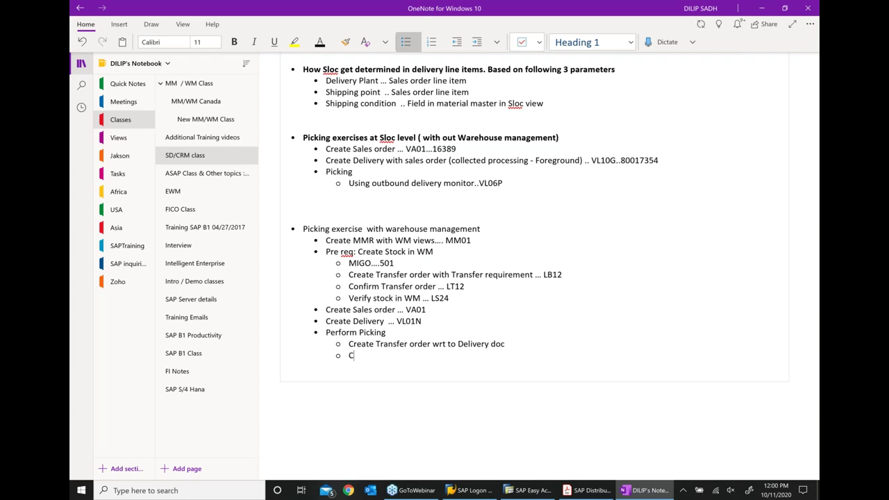
pyautogui.write('onfirm transfer order')
pyautogui.press('Return')
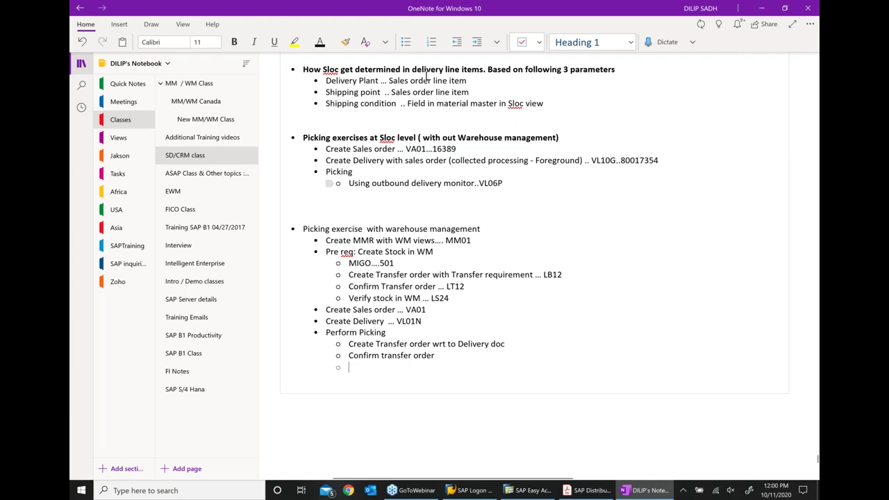
# Add a sub-bullet reading "Verify picking status" one level below "Confirm transfer order".
pyautogui.click(477, 43)
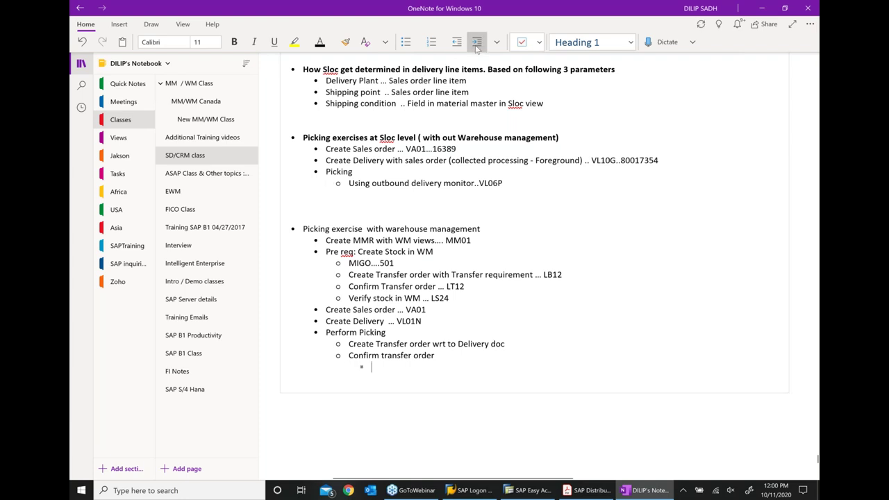
pyautogui.write('Verify ')
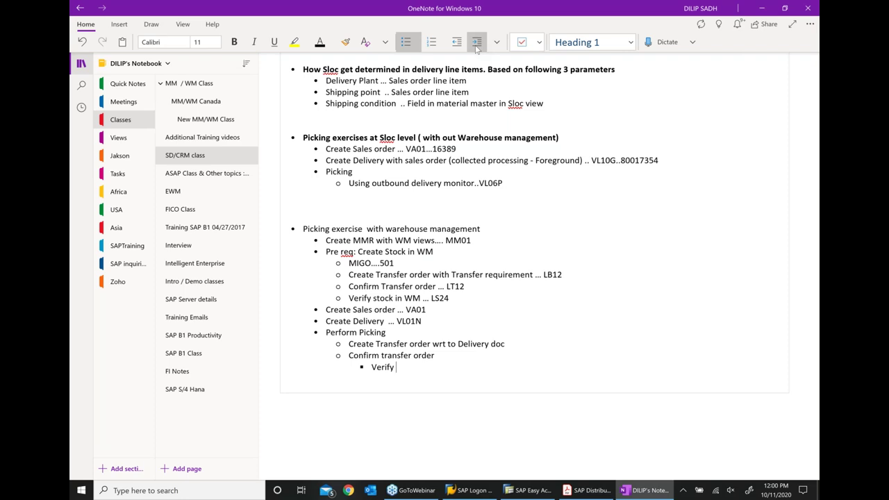
pyautogui.write('picking status')
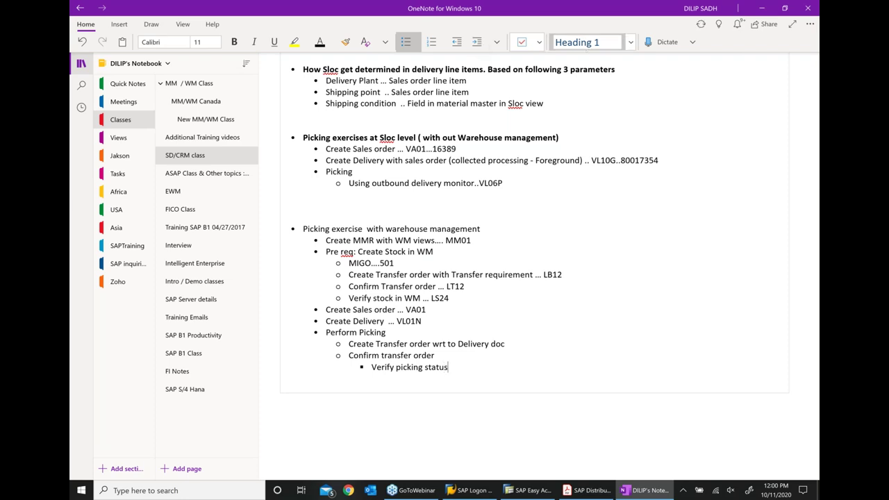
# Insert an indented sub-bullet reading "Verify picking status" below "Create Transfer order wrt to Delivery doc".
pyautogui.click(512, 343)
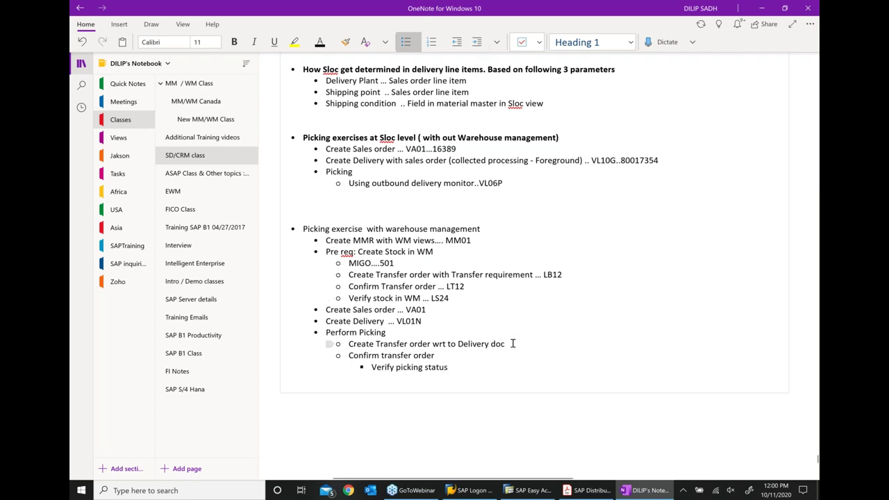
pyautogui.press('Return')
pyautogui.click(477, 41)
pyautogui.write('Verify p')
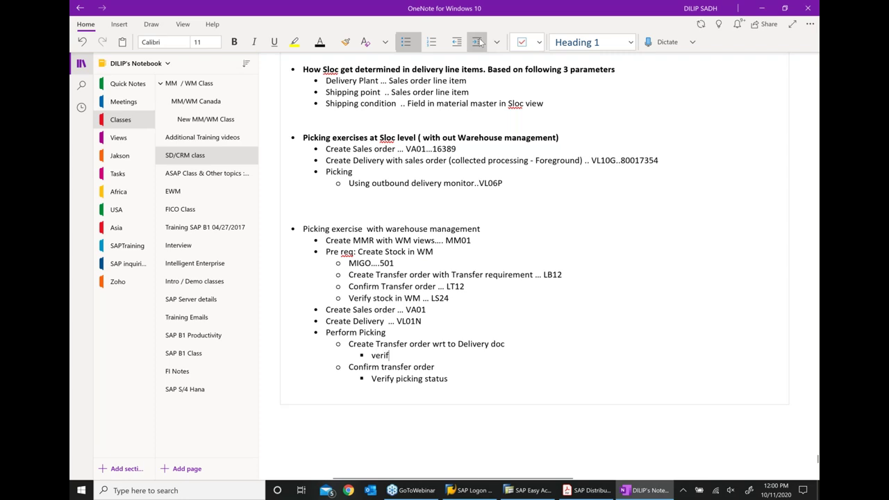
pyautogui.write('icking stat')
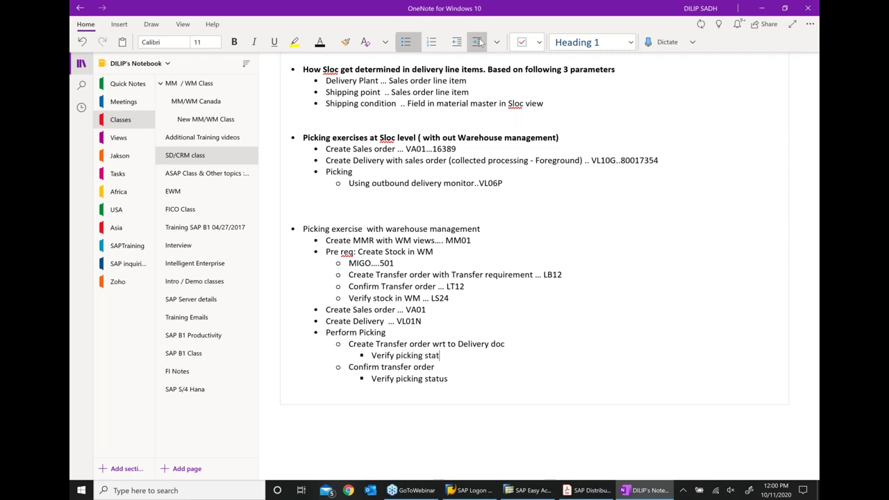
pyautogui.write('us')
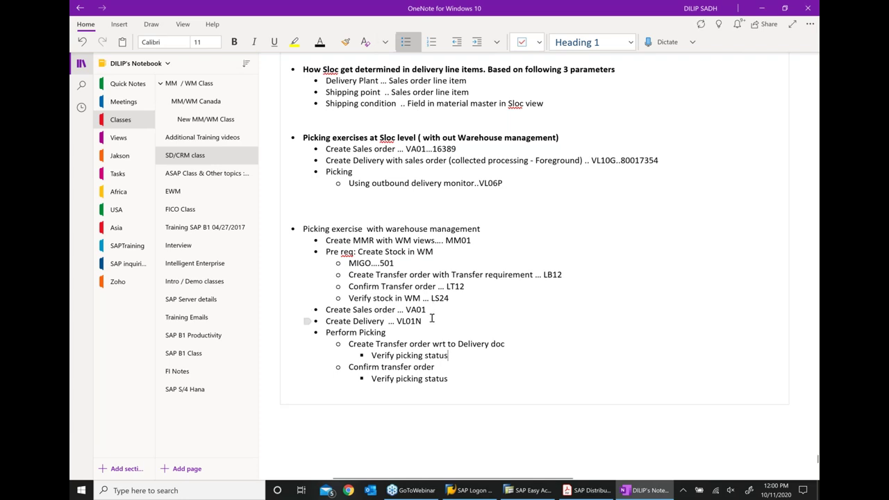
# Insert an indented sub-bullet reading "Verify picking status" below the "Create Delivery ... VL01N" bullet.
pyautogui.press('Return')
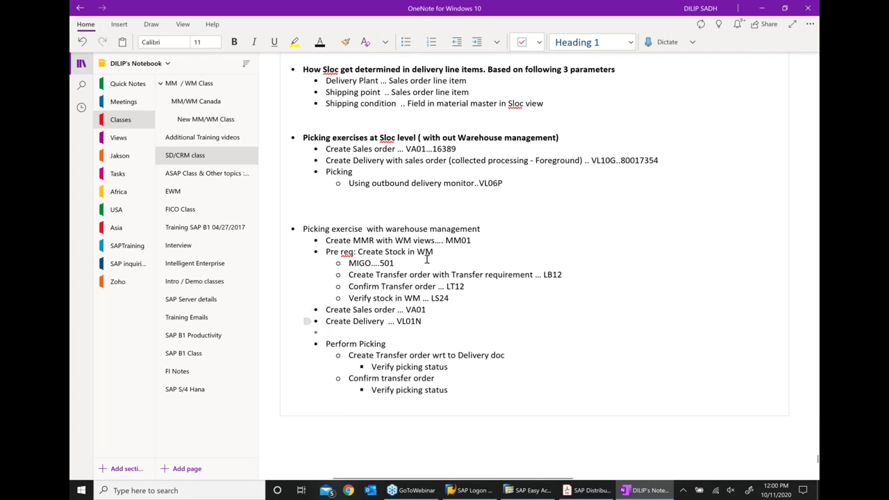
pyautogui.click(479, 43)
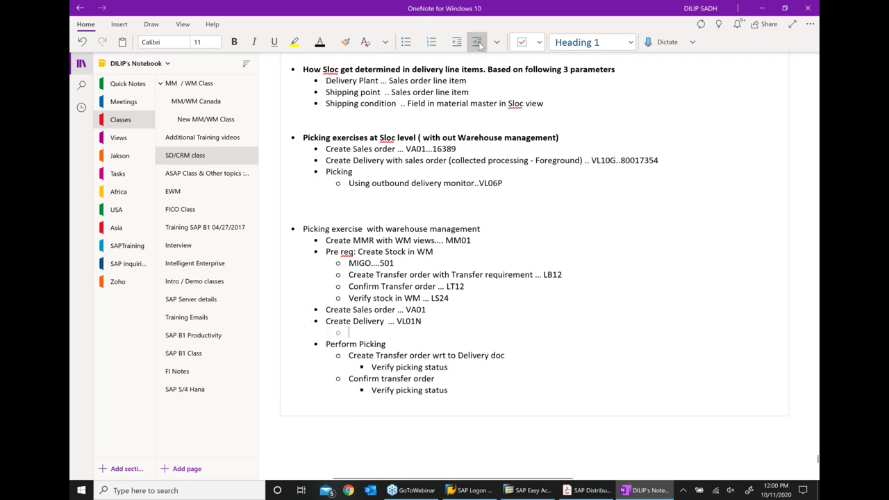
pyautogui.write('Verify picking stat')
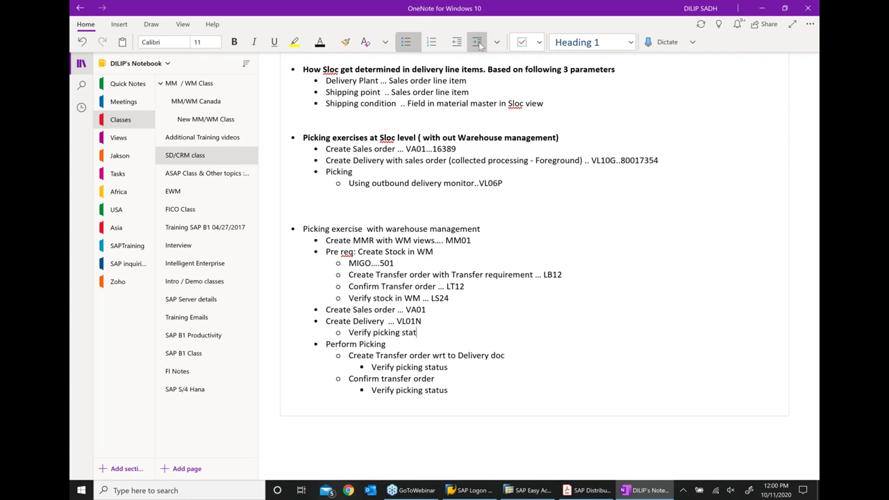
pyautogui.write('us')
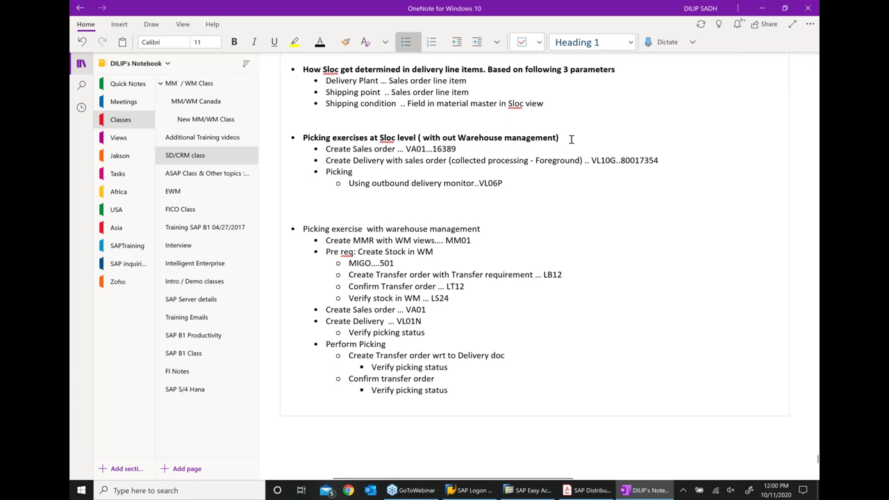
# Make the "Picking exercise with warehouse management" heading bold, end it with a colon, and insert an empty line below it.
pyautogui.scroll(-2, 570, 225)
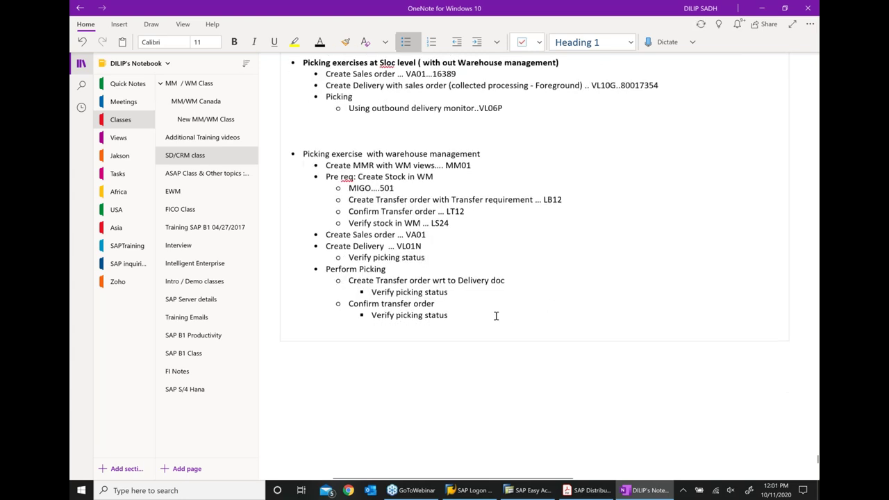
pyautogui.moveTo(496, 151); pyautogui.dragTo(329, 146)
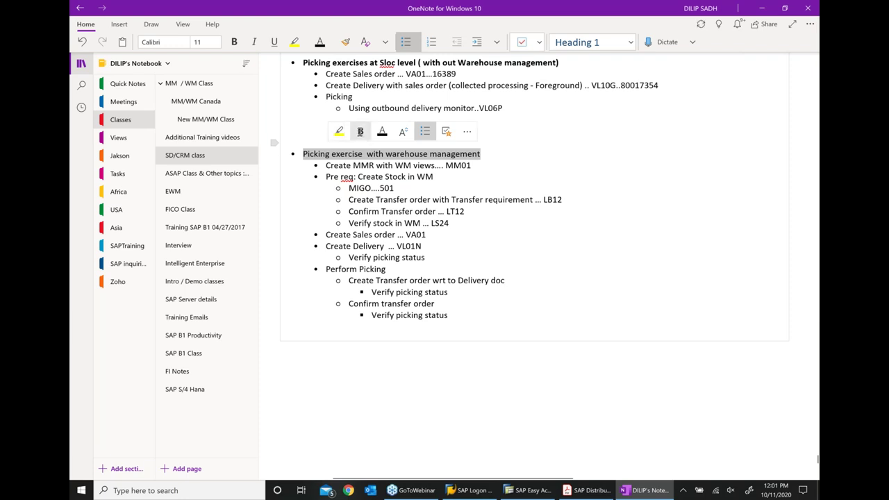
pyautogui.click(433, 169)
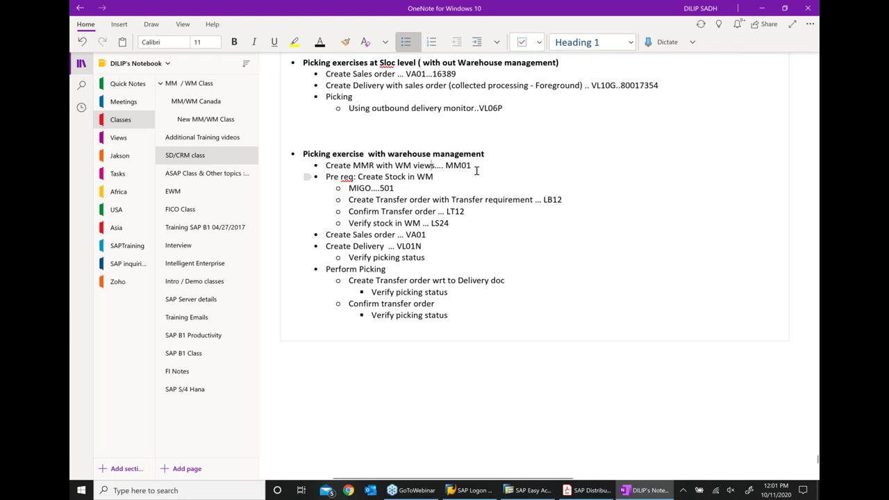
pyautogui.click(570, 156)
pyautogui.write(':')
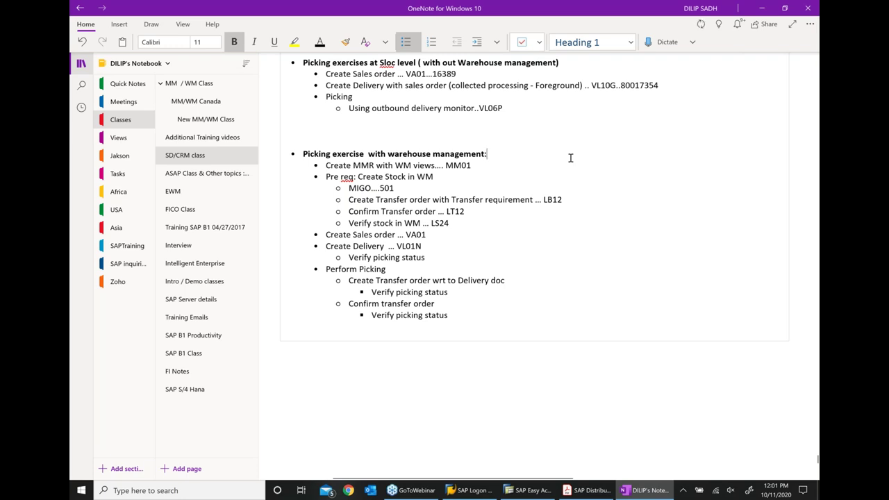
pyautogui.press('Return')
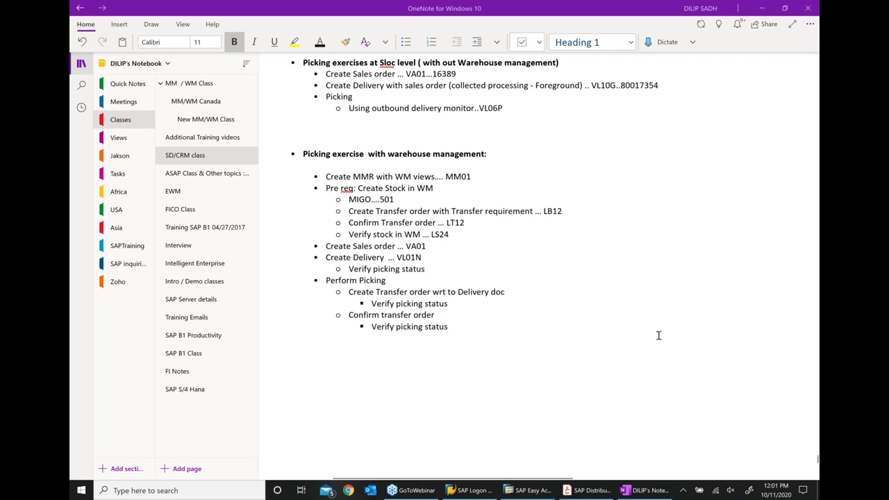
# Add an unbulleted line reading "10 mnts break." below the warehouse management picking outline, separated by an empty line.
pyautogui.click(419, 326)
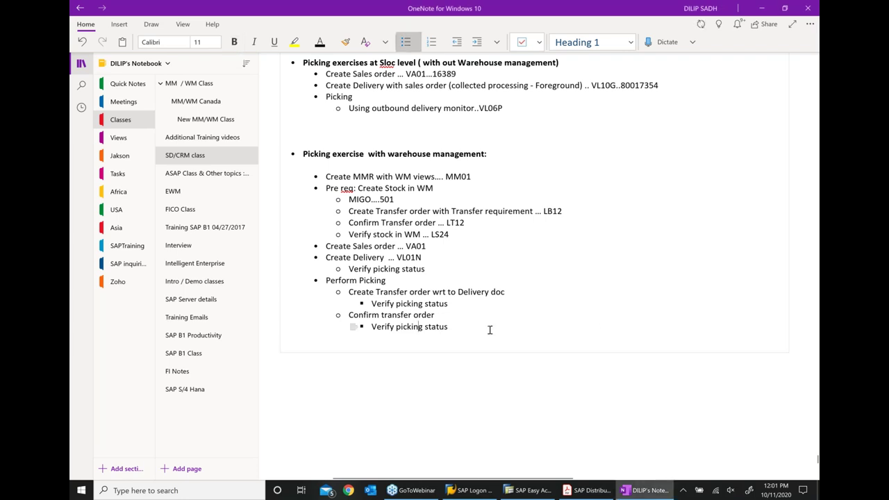
pyautogui.press('Return')
pyautogui.press('Return')
pyautogui.press('Return')
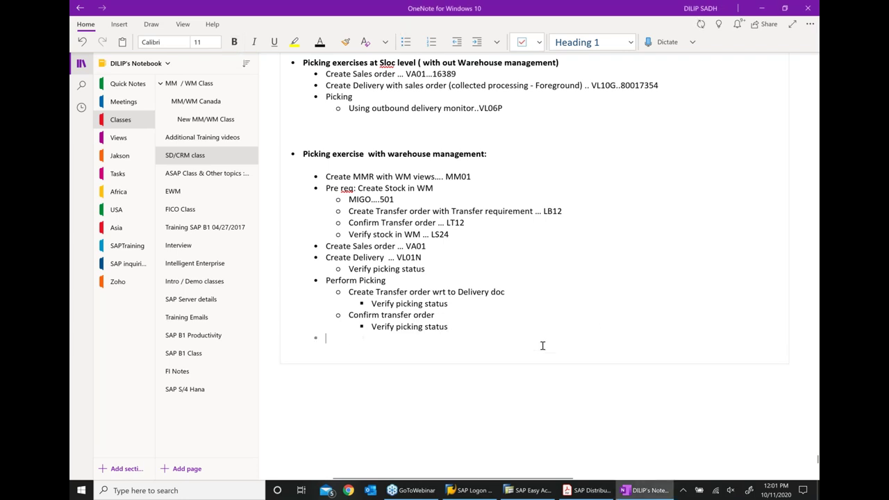
pyautogui.write('10')
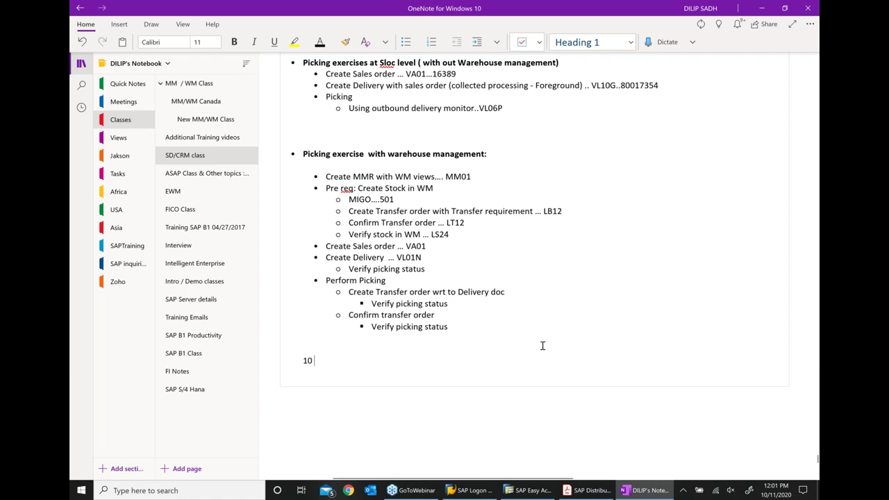
pyautogui.write(' mnts brea')
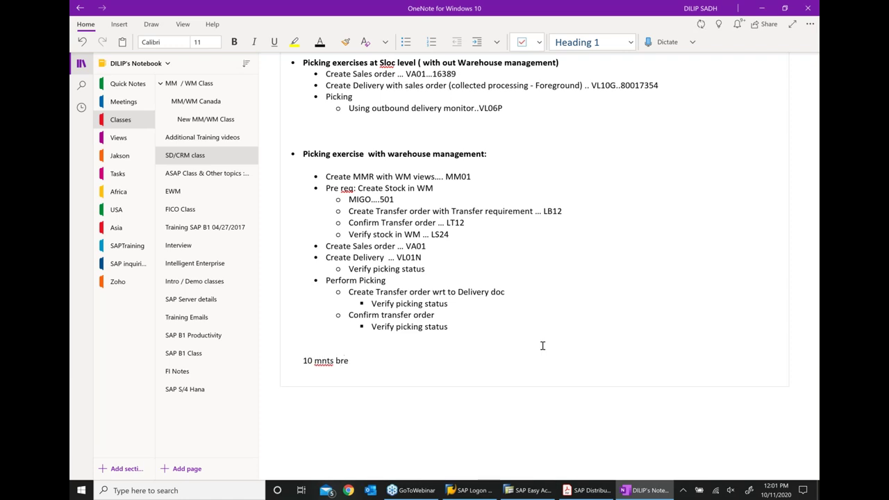
pyautogui.write('k.')
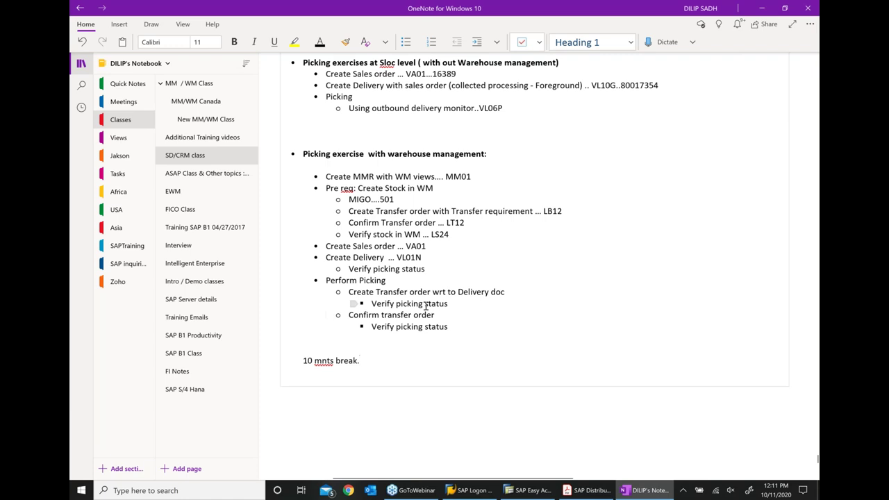
# Bold the "Verify picking status" sub-bullet under Create Delivery and the words "Verify picking" in both sub-bullets under Perform Picking.
pyautogui.click(348, 269)
pyautogui.moveTo(379, 269); pyautogui.dragTo(428, 269)
pyautogui.click(459, 254)
pyautogui.moveTo(371, 303); pyautogui.dragTo(425, 304)
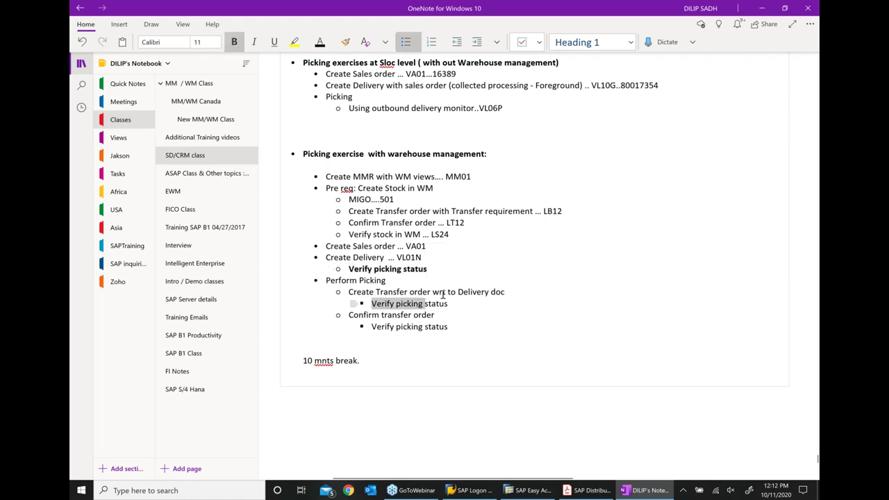
pyautogui.click(456, 287)
pyautogui.moveTo(370, 326); pyautogui.dragTo(424, 326)
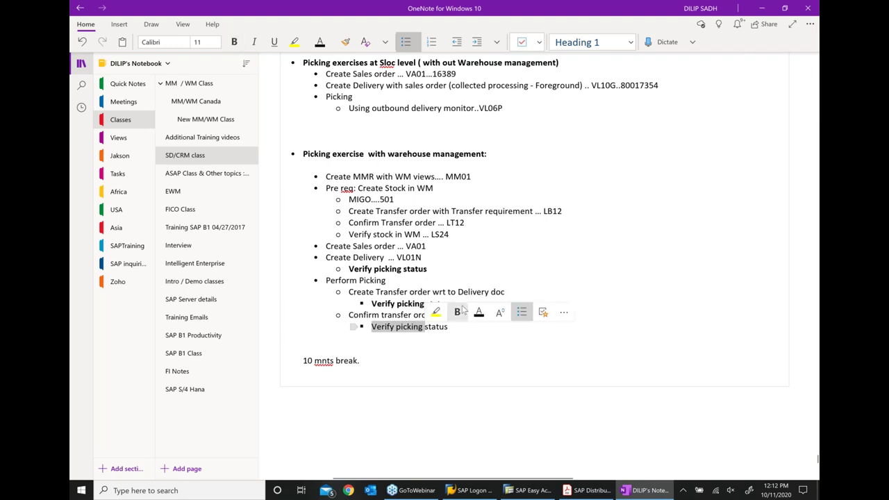
pyautogui.click(459, 312)
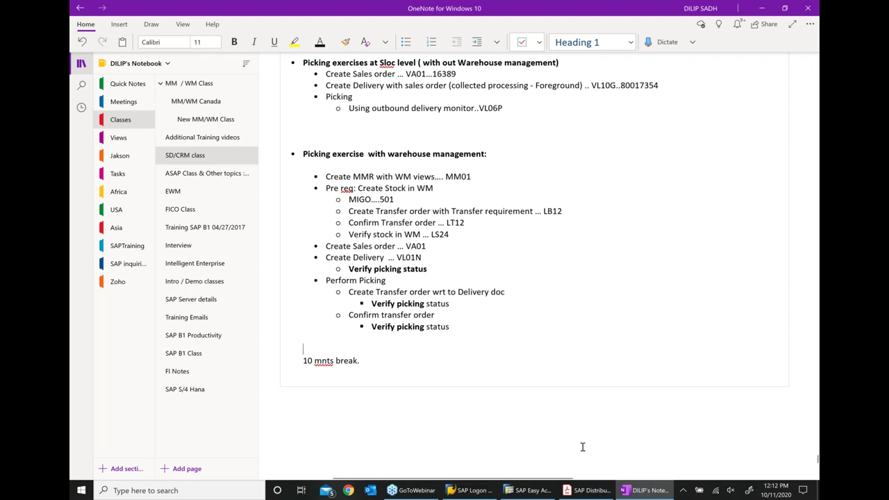
# Switch to SAP, collapse the Internal Whse Processes folder and start transaction MM01 to create a material.
pyautogui.click(528, 491)
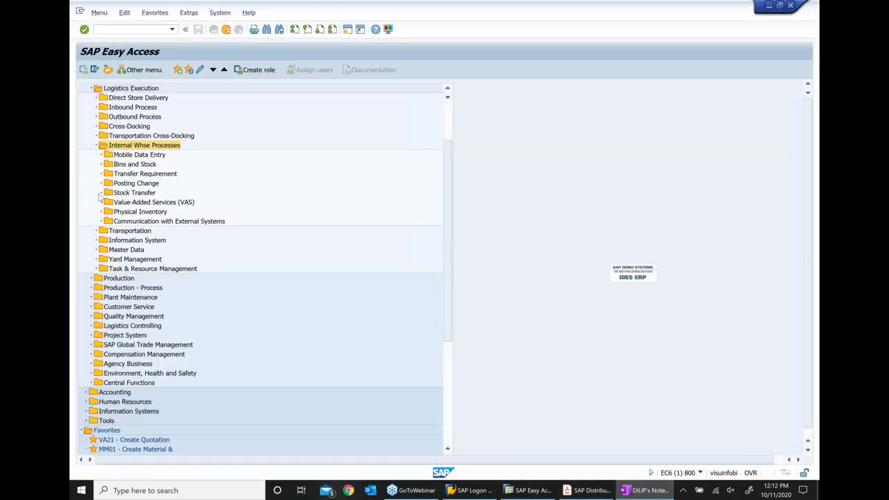
pyautogui.click(100, 146)
pyautogui.click(124, 30)
pyautogui.write('mm01')
pyautogui.press('Return')
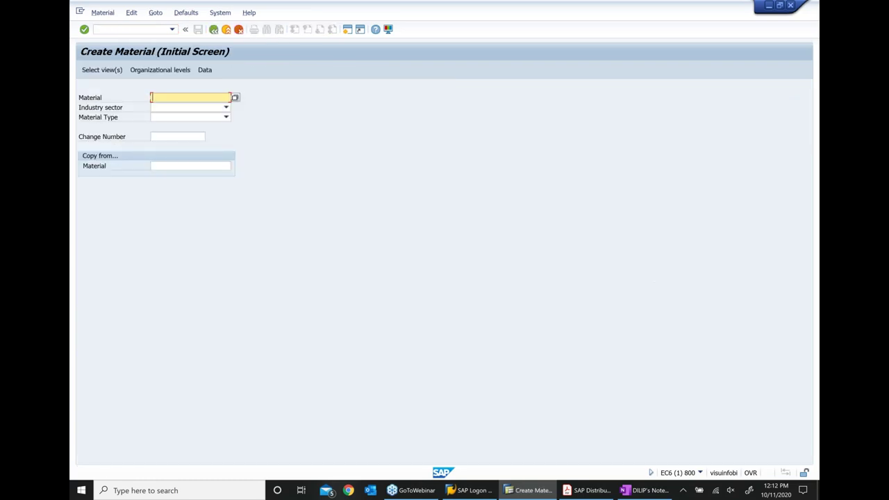
# Choose industry sector M Mechanical Engineer and material type FERT for the new material, and proceed to the view selection.
pyautogui.click(189, 107)
pyautogui.press('m')
pyautogui.write('FERT FERT - Finsihed')
pyautogui.press('Return')
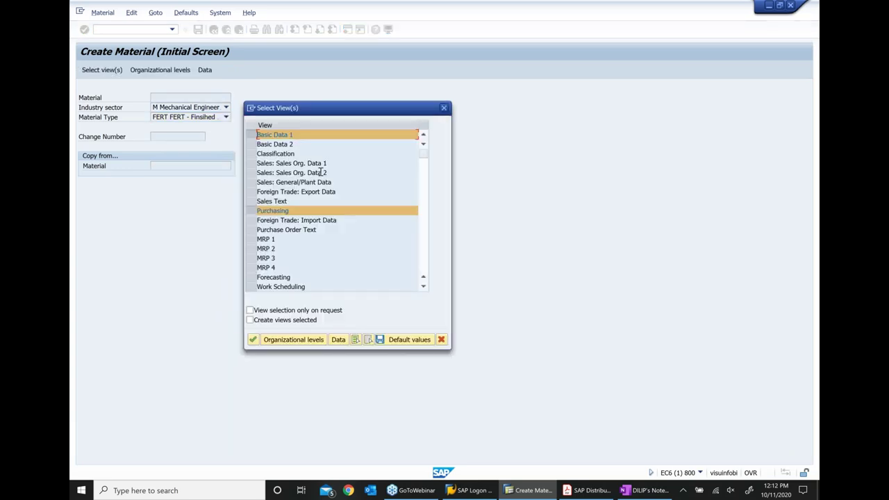
# Clear the preselected Purchasing view and select Basic Data 1, Sales Org. Data 1, Sales Org. Data 2 and Sales: General/Plant Data.
pyautogui.click(369, 338)
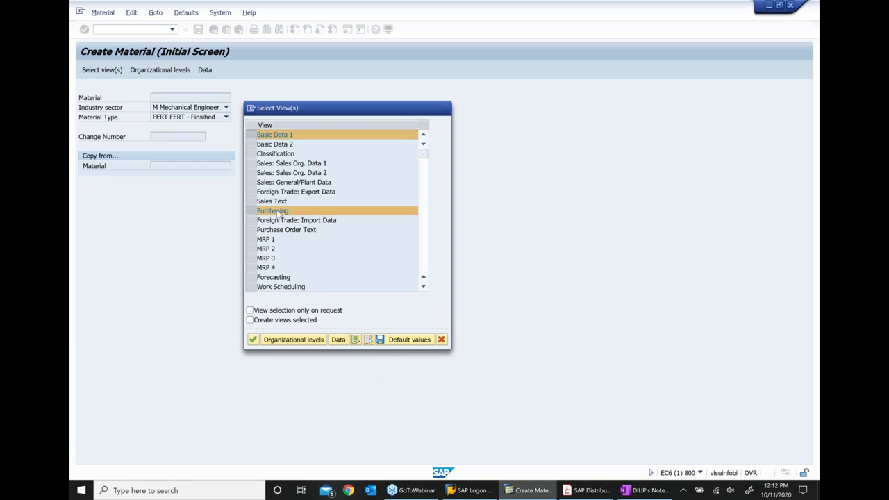
pyautogui.click(255, 135)
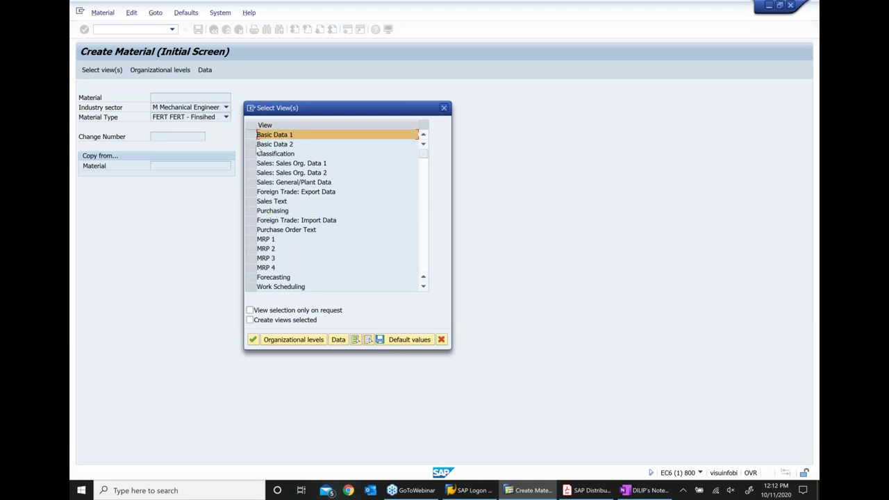
pyautogui.click(253, 164)
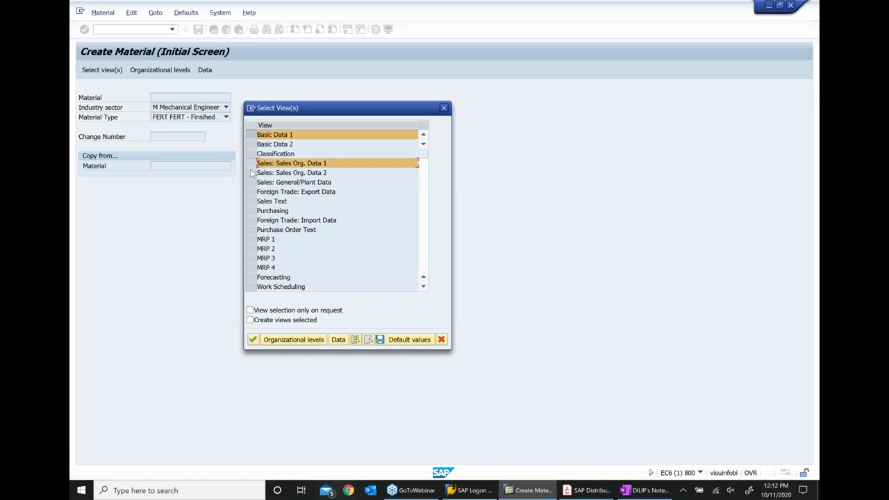
pyautogui.click(253, 174)
pyautogui.click(252, 183)
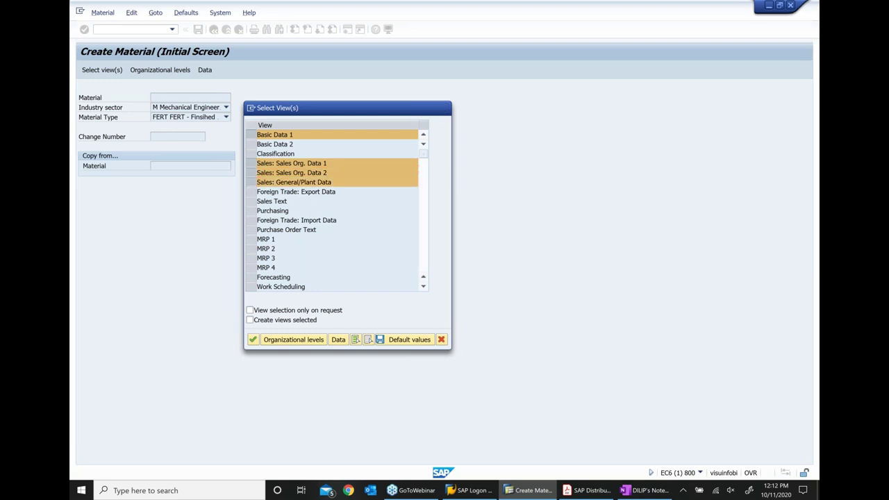
# Add the General Plant Data / Storage 1, Warehouse Management 1, Warehouse Management 2 and Accounting 1 views, and confirm the view selection.
pyautogui.scroll(-2, 355, 228)
pyautogui.scroll(-1, 280, 220)
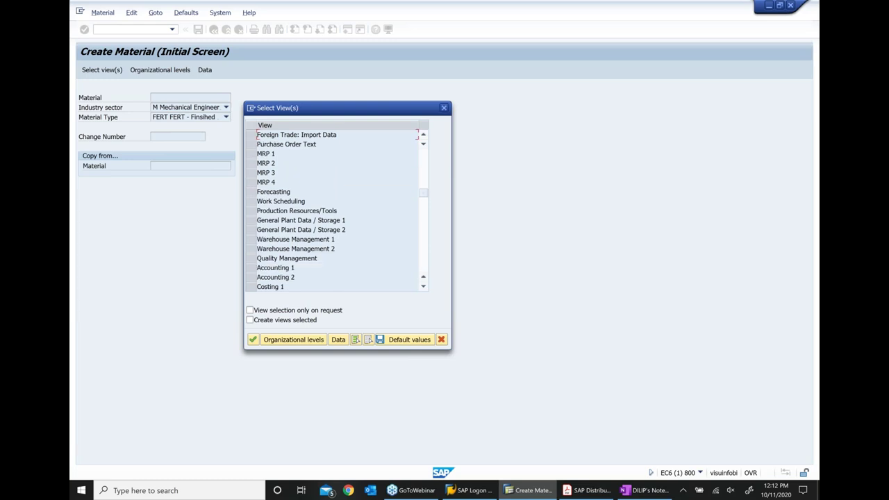
pyautogui.click(251, 223)
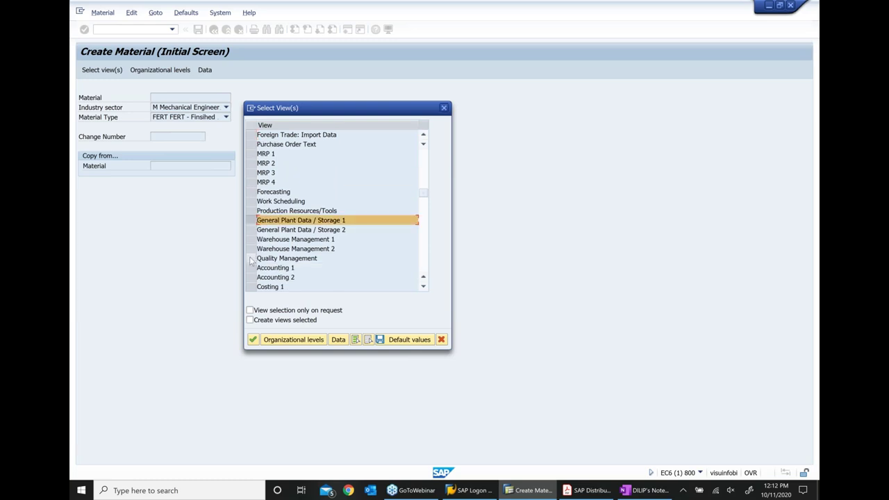
pyautogui.click(251, 239)
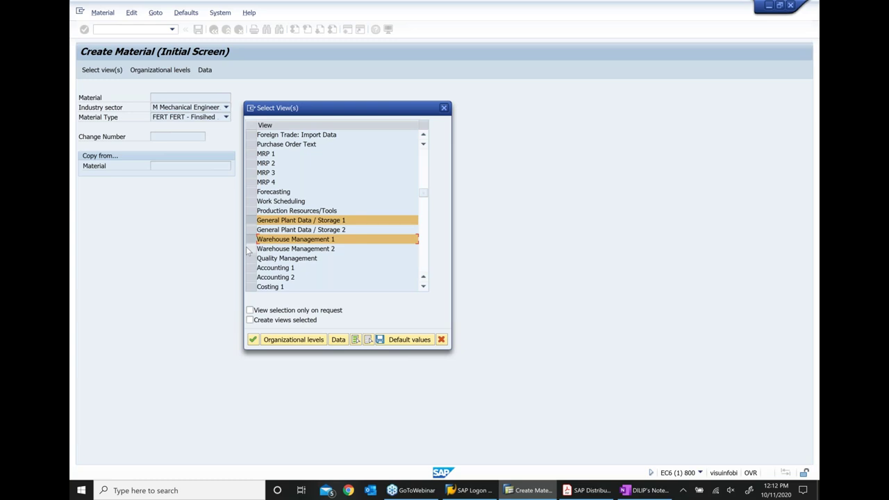
pyautogui.click(250, 249)
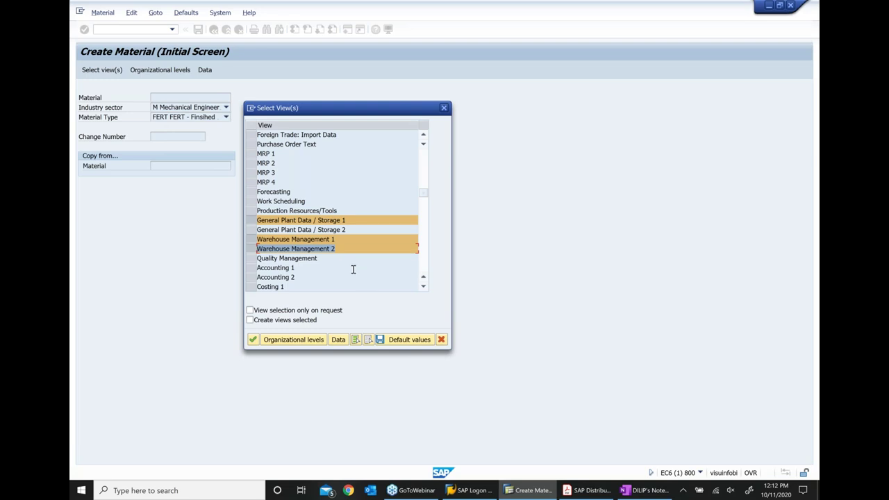
pyautogui.click(251, 268)
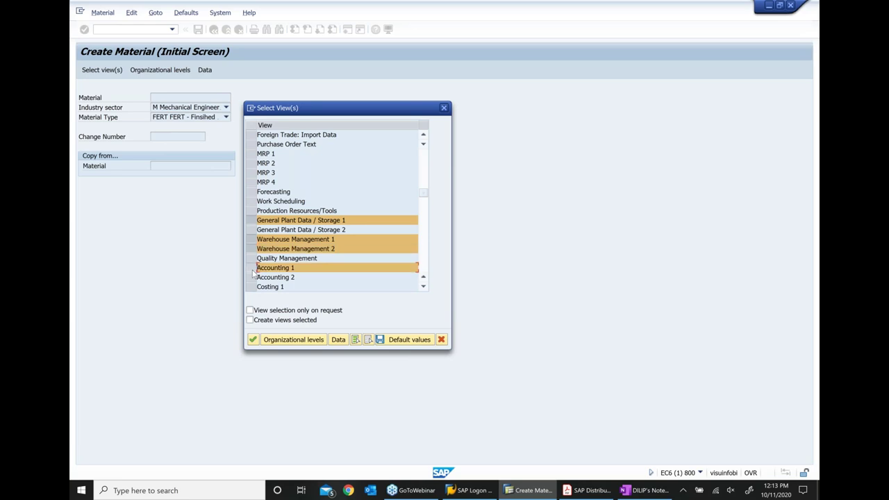
pyautogui.click(253, 339)
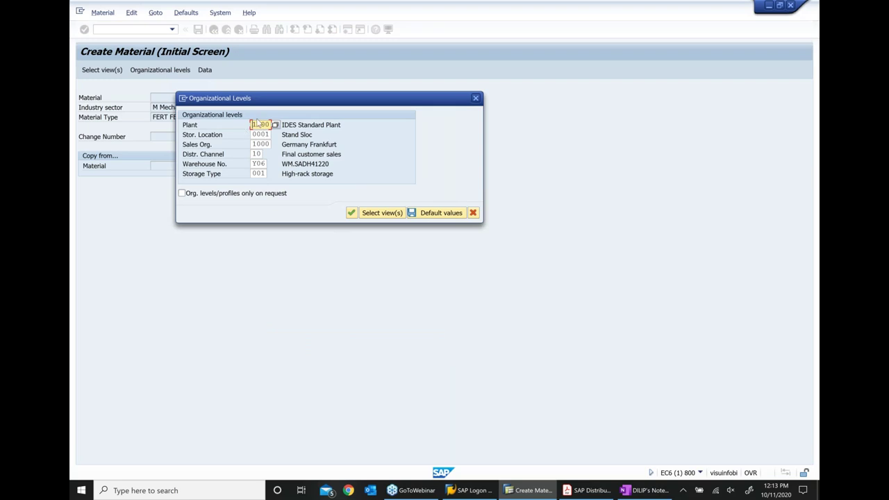
# Set the storage location to 0088 and the warehouse number to 001 in the organizational levels, and confirm them.
pyautogui.click(254, 134)
pyautogui.moveTo(318, 137); pyautogui.dragTo(325, 136)
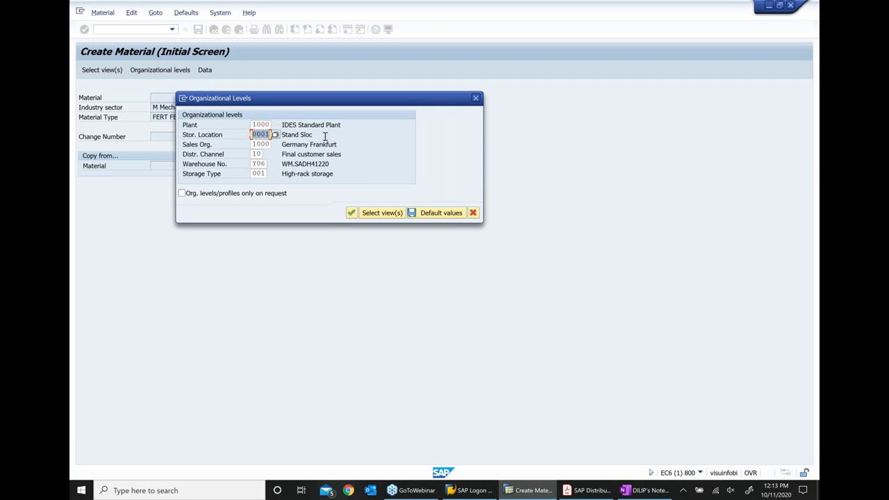
pyautogui.write('0088')
pyautogui.click(254, 164)
pyautogui.write('001')
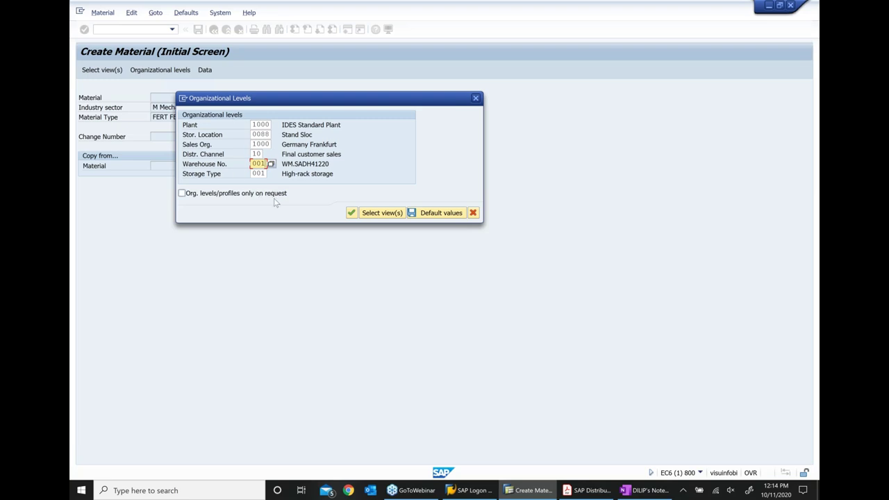
pyautogui.click(358, 215)
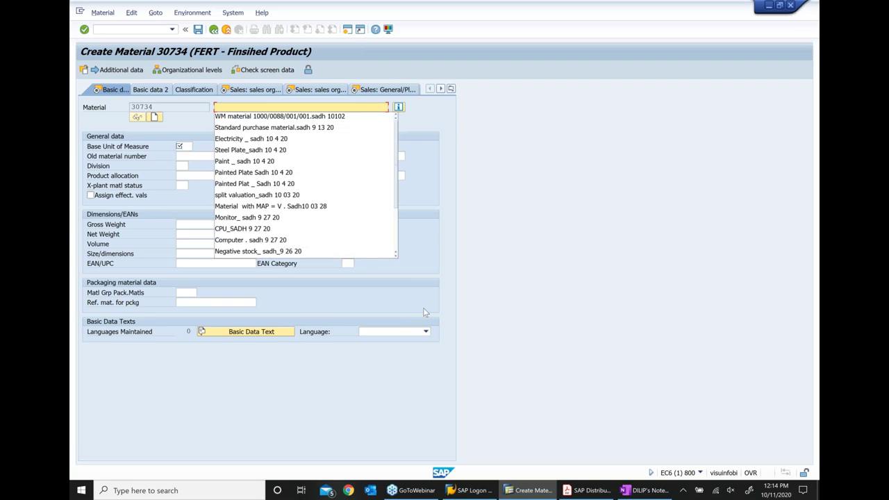
# Enter the material description "saleswm mat 1000/0088/001/001." followed by the trainer's surname and "10102".
pyautogui.write('sales_wm mat')
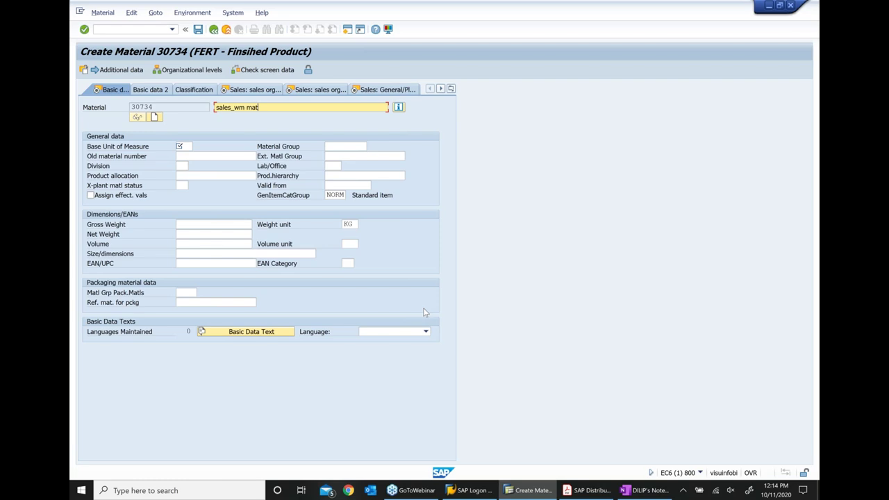
pyautogui.write('  1000/0088/001/01')
pyautogui.press('BackSpace')
pyautogui.write('01.sadh 101')
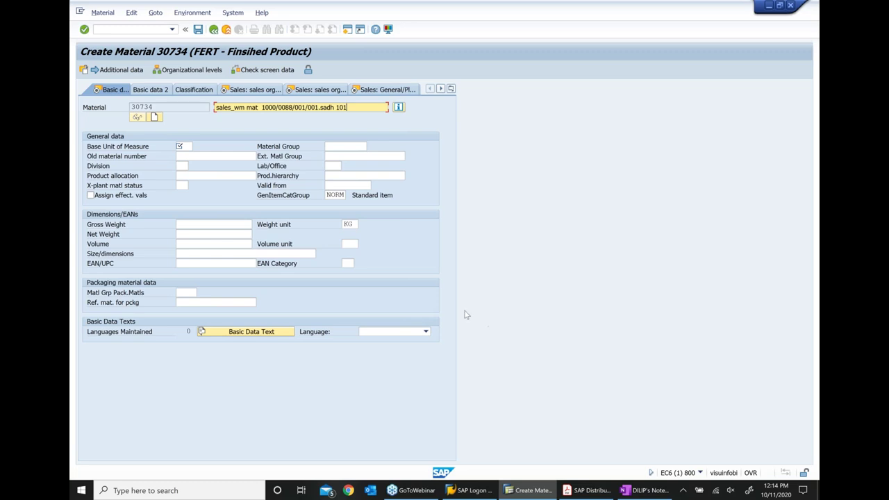
pyautogui.click(262, 107)
pyautogui.press('BackSpace')
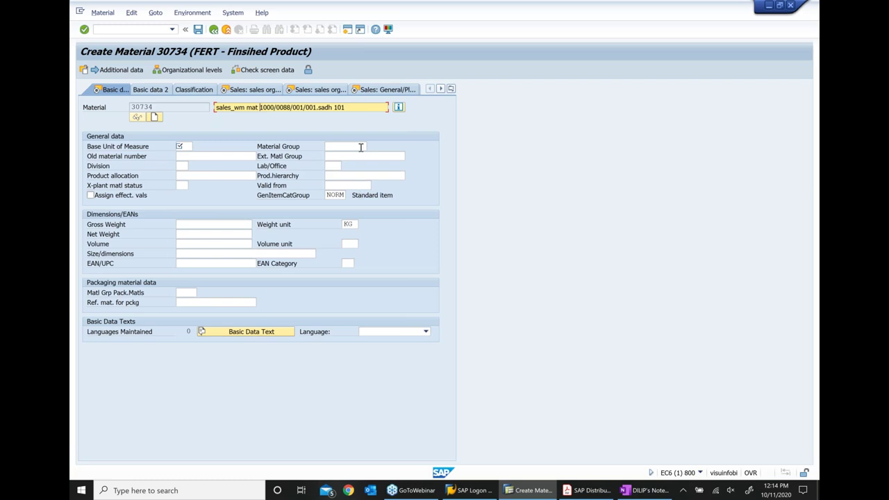
pyautogui.click(352, 110)
pyautogui.write('0')
pyautogui.press('Delete')
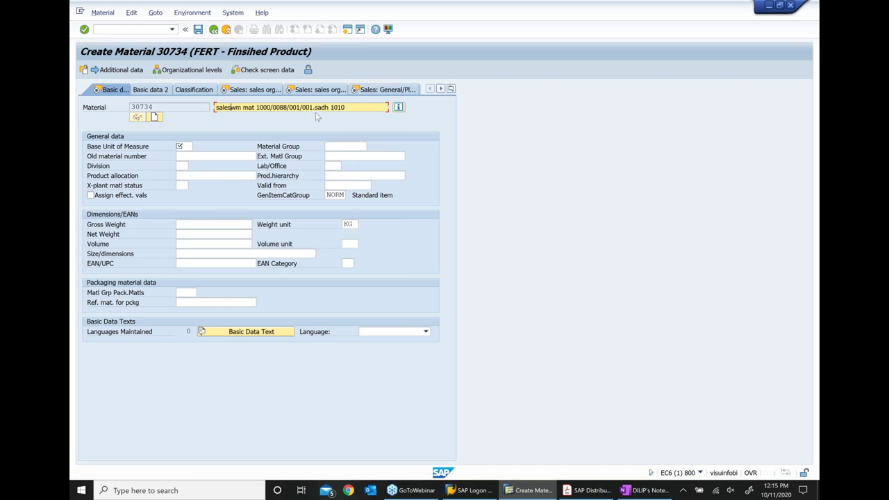
pyautogui.click(355, 105)
pyautogui.write('2')
# Set the base unit to EA, material group to 00103, and gross and net weight to 1, and continue to the first sales view.
pyautogui.click(185, 146)
pyautogui.write('ea')
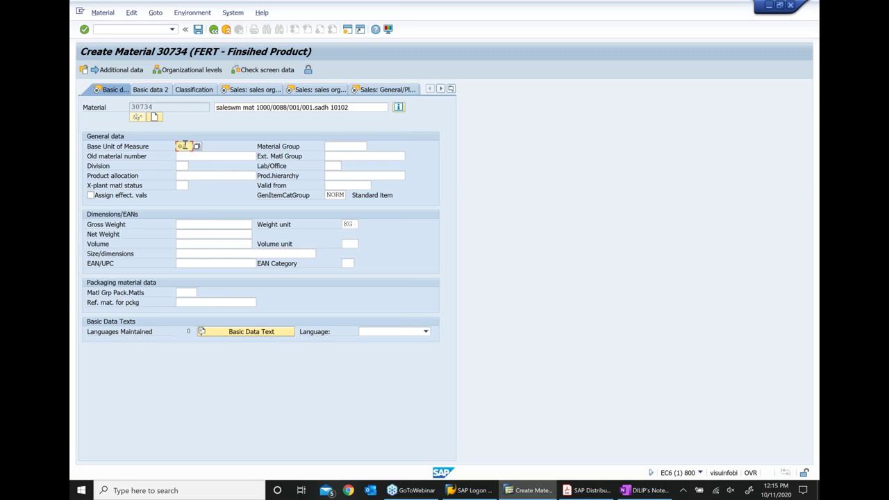
pyautogui.press('Tab')
pyautogui.write('00103')
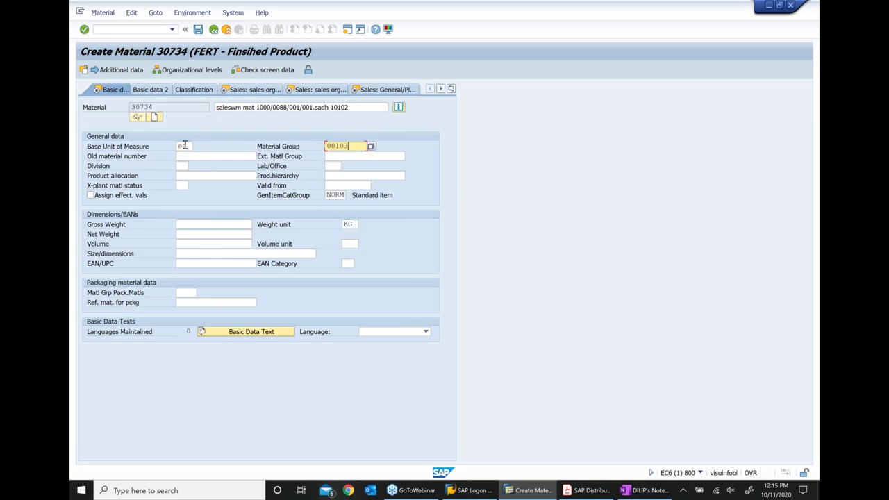
pyautogui.click(195, 236)
pyautogui.write('1')
pyautogui.click(191, 225)
pyautogui.write('1')
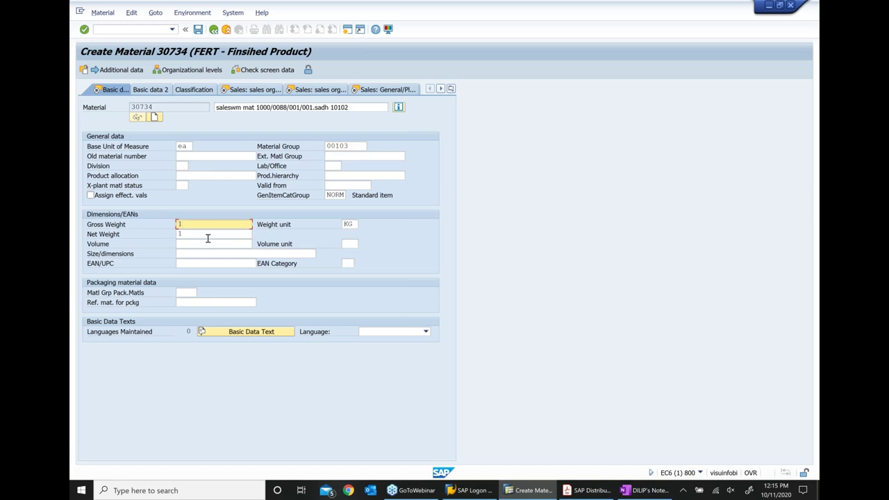
pyautogui.press('Return')
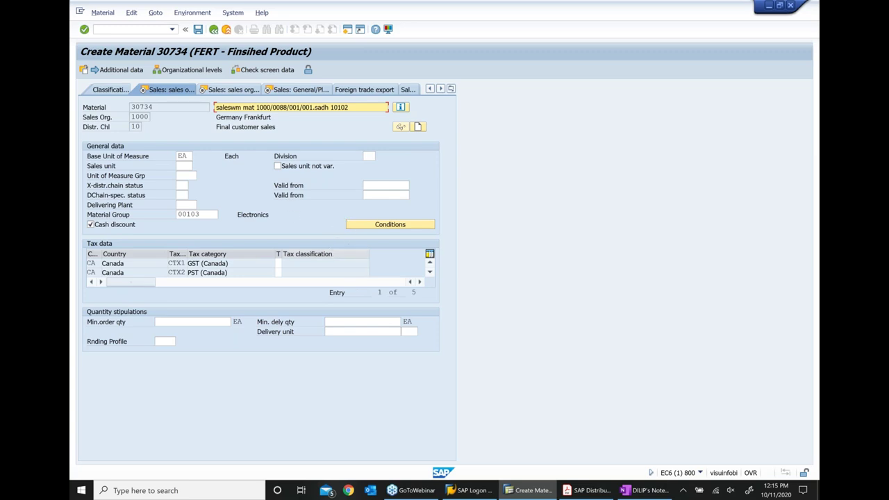
# Set the tax classification to 0 for all Canadian, German and US tax categories, and continue to the Sales: General/Plant Data view.
pyautogui.click(278, 263)
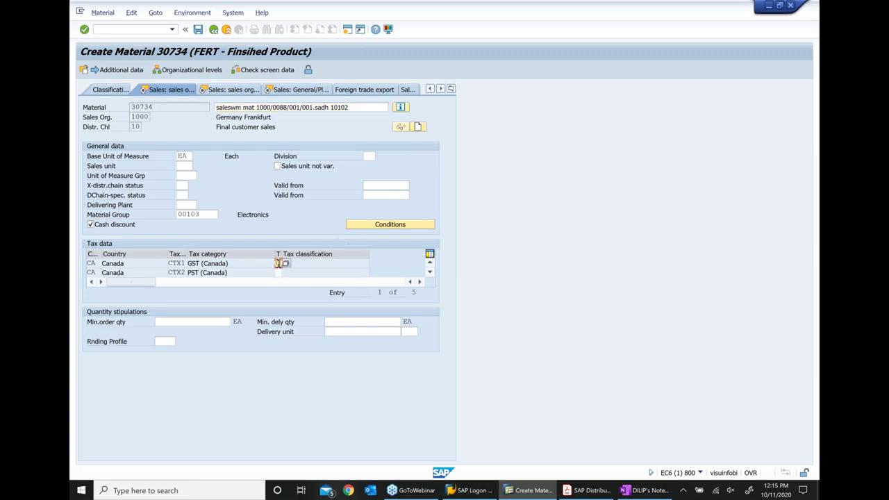
pyautogui.press('Return')
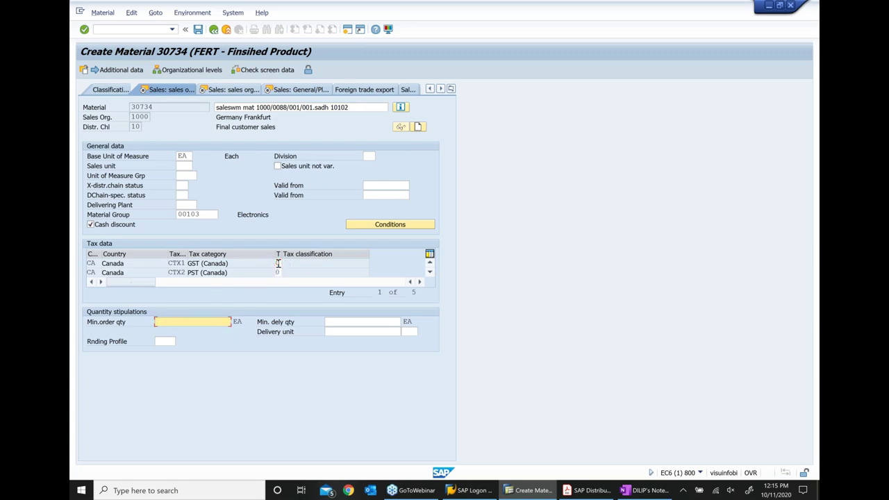
pyautogui.press('Return')
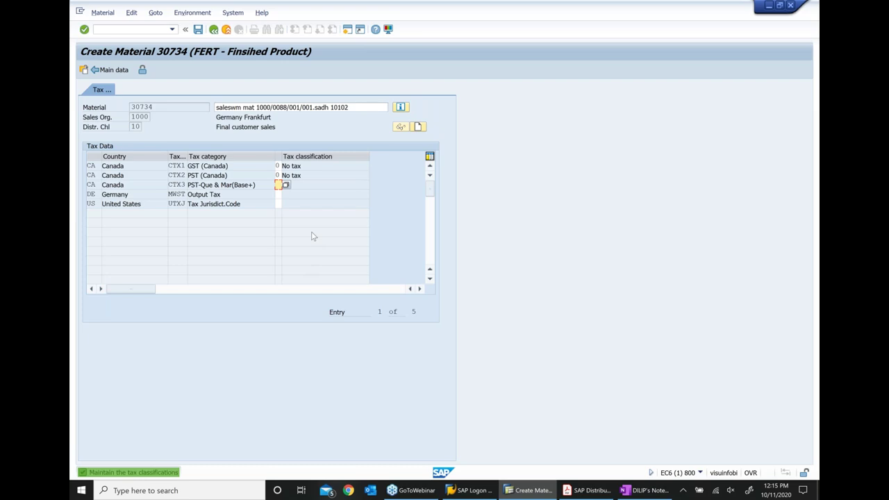
pyautogui.write('0')
pyautogui.press('Tab')
pyautogui.write('0')
pyautogui.press('Tab')
pyautogui.write('0')
pyautogui.press('Return')
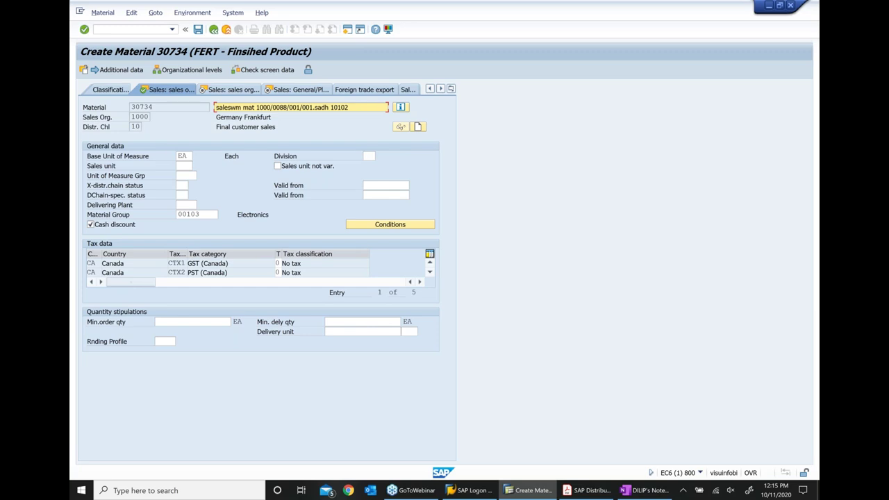
pyautogui.press('Return')
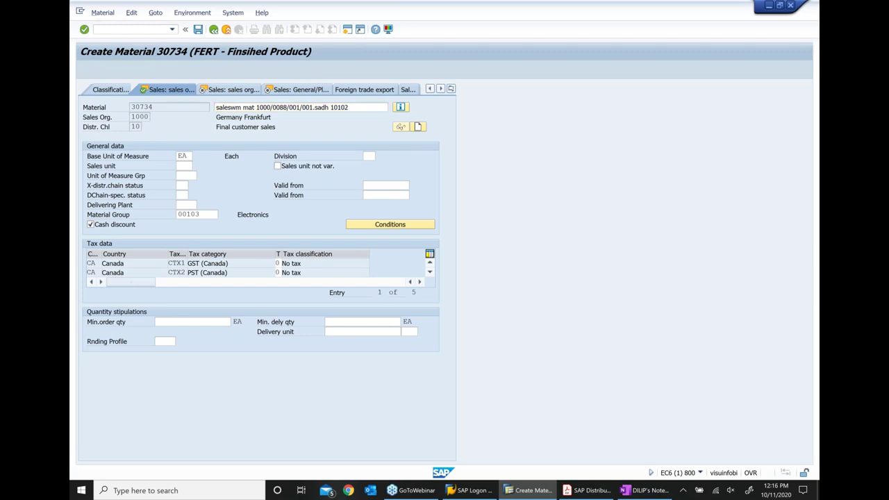
pyautogui.press('Return')
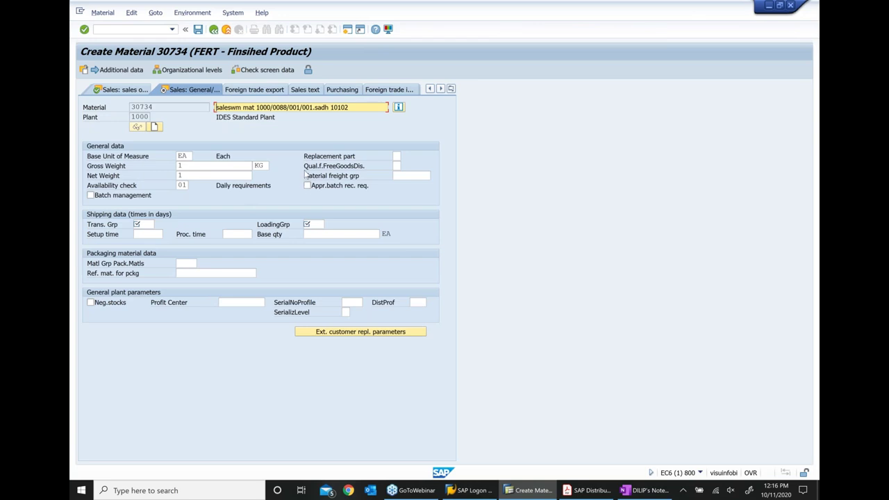
# Enter transportation group 0001 and loading group 0001 in the material's general sales and plant shipping data.
pyautogui.click(149, 224)
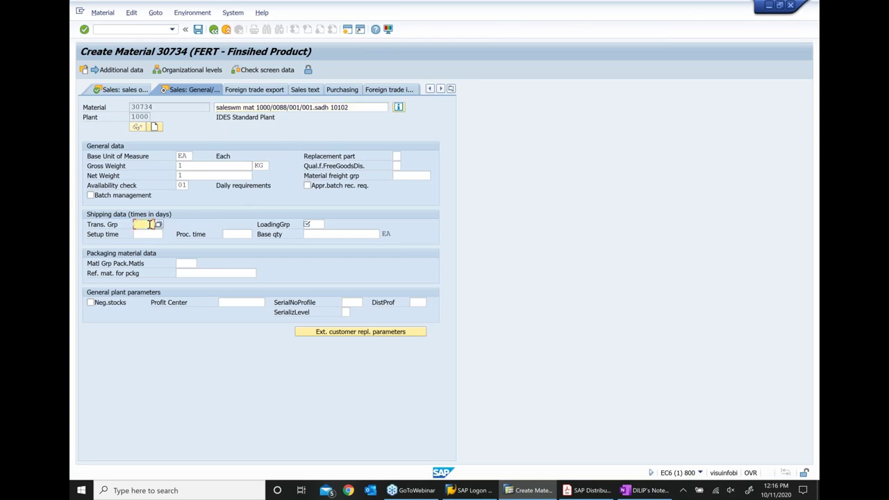
pyautogui.write('0001')
pyautogui.click(312, 224)
pyautogui.write('0001')
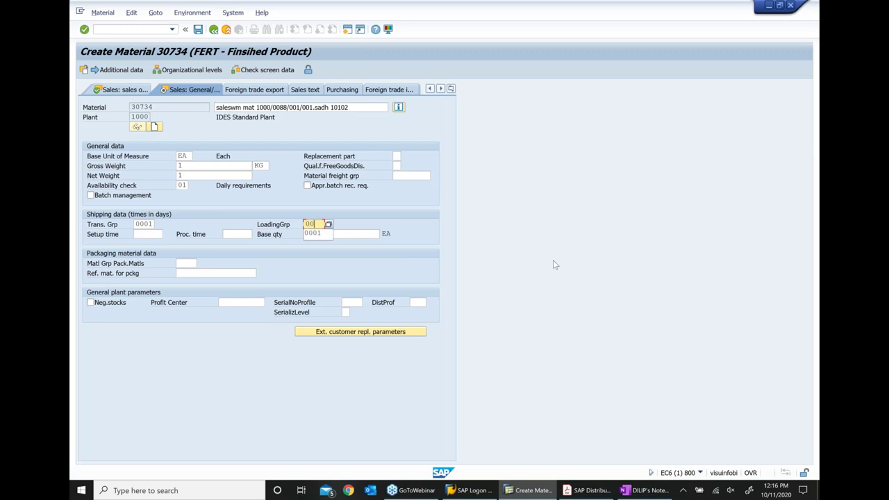
pyautogui.press('Return')
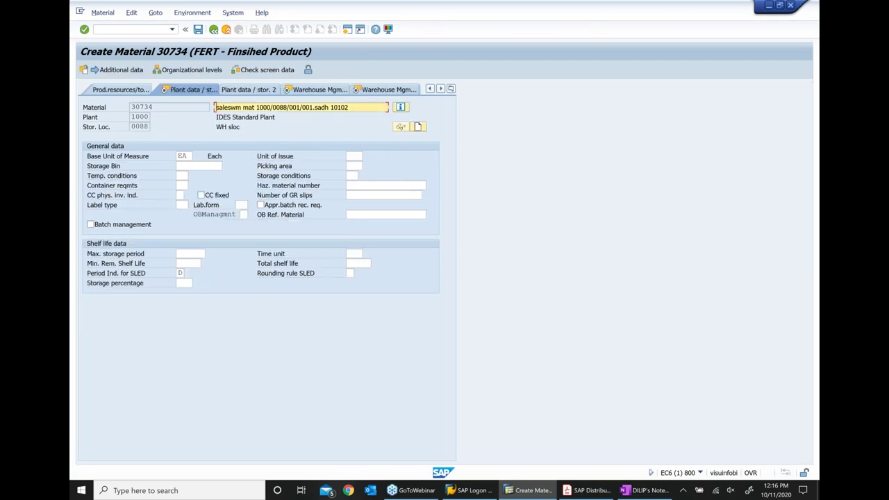
# Pass through the storage and warehouse management views unfilled and assign valuation class 7920 in the accounting view.
pyautogui.press('Return')
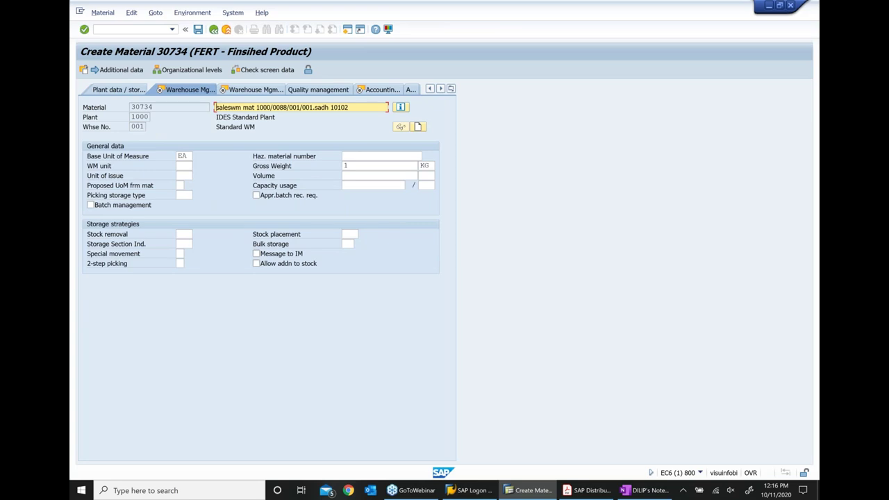
pyautogui.press('Return')
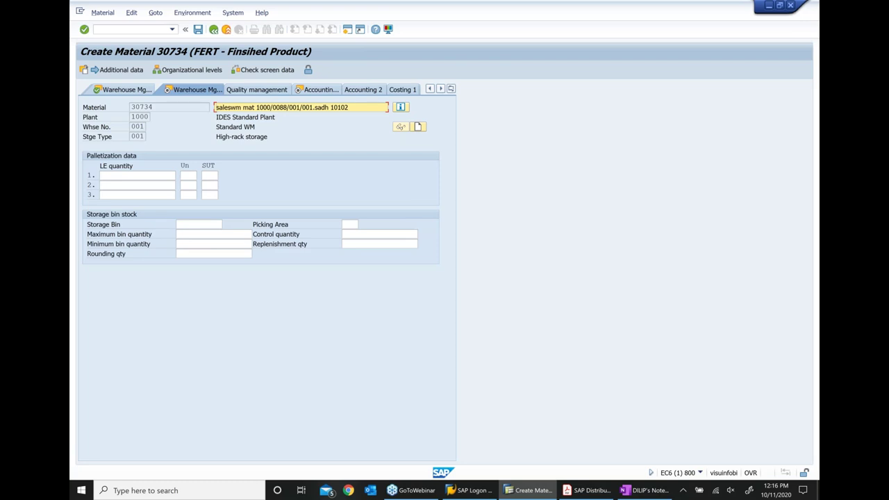
pyautogui.press('Return')
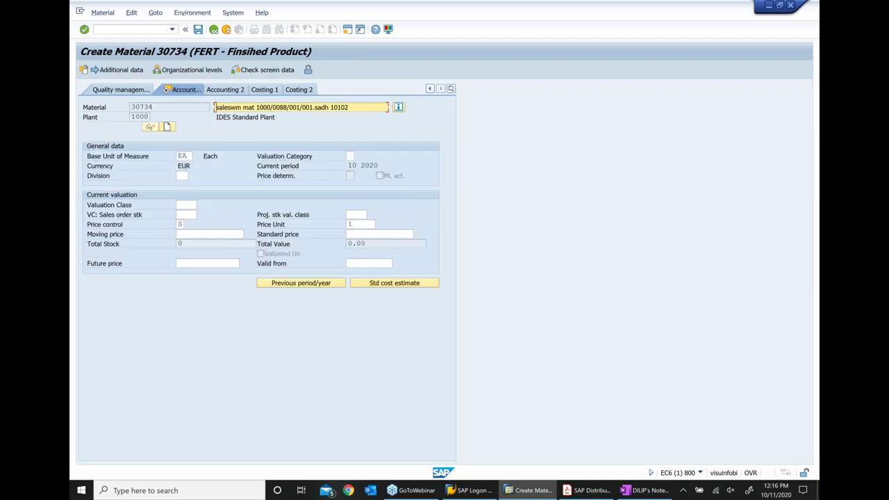
pyautogui.click(193, 205)
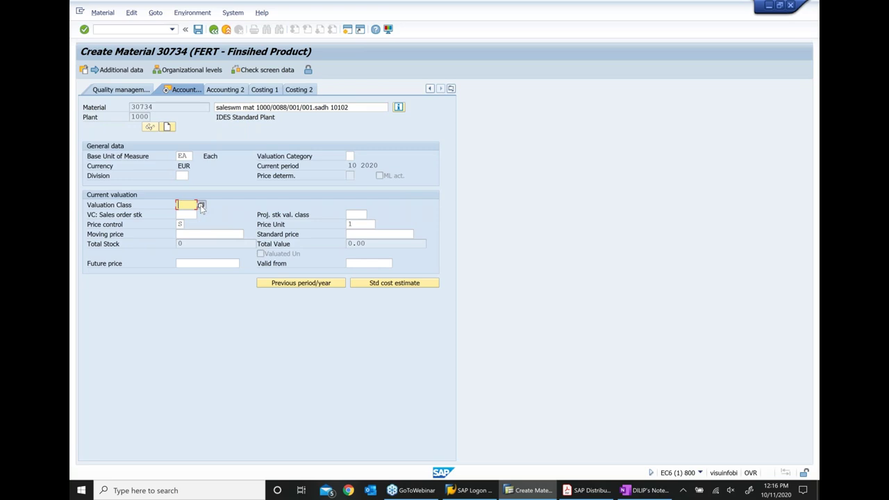
pyautogui.click(200, 205)
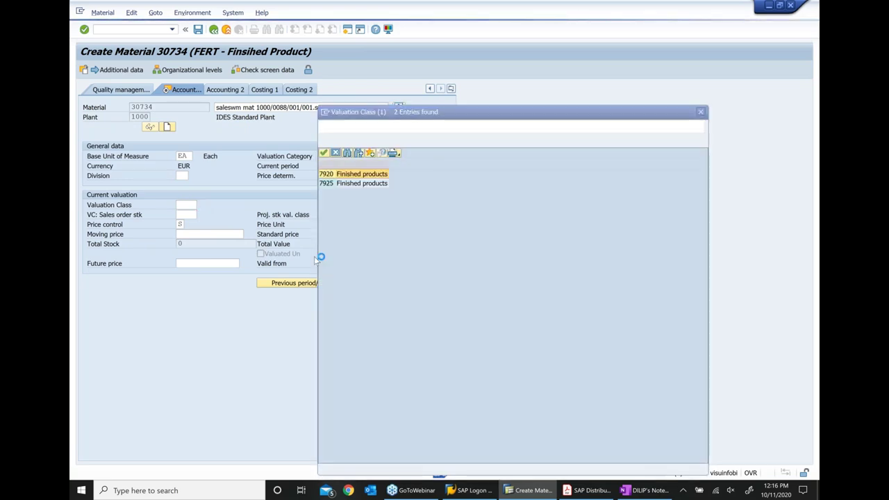
pyautogui.doubleClick(348, 179)
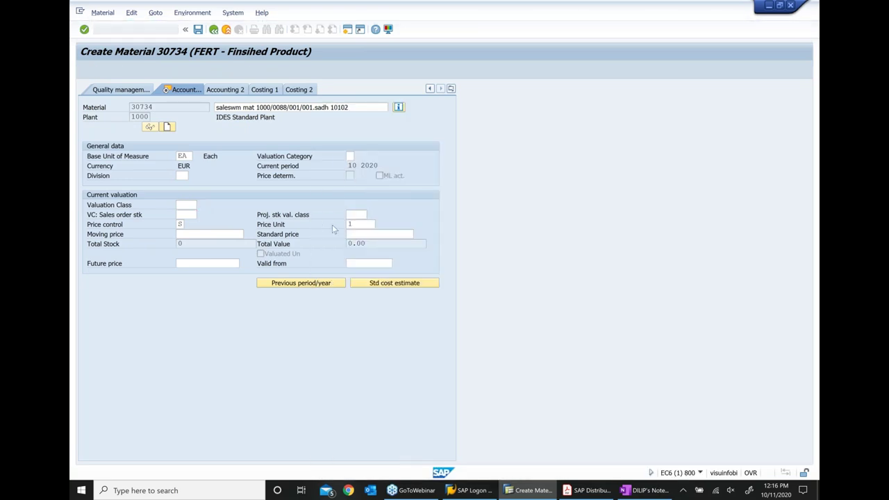
# Set the standard price to 10 and save the new finished-product material.
pyautogui.click(367, 234)
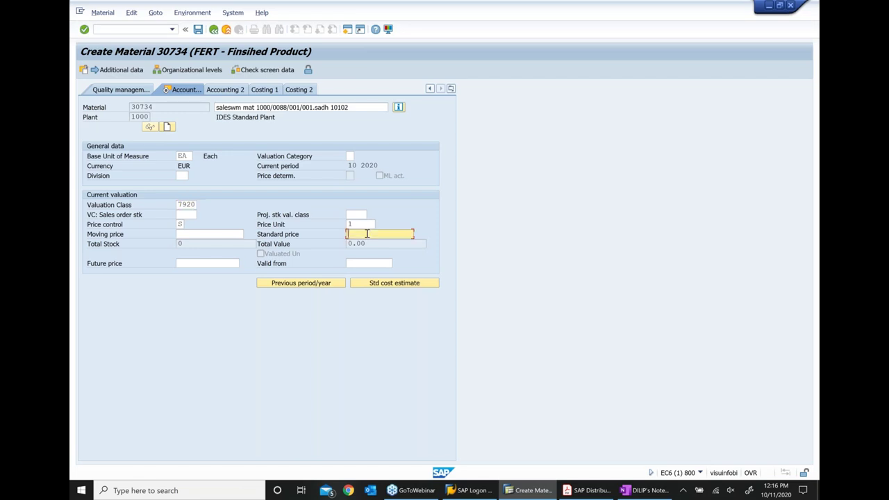
pyautogui.write('10')
pyautogui.press('Return')
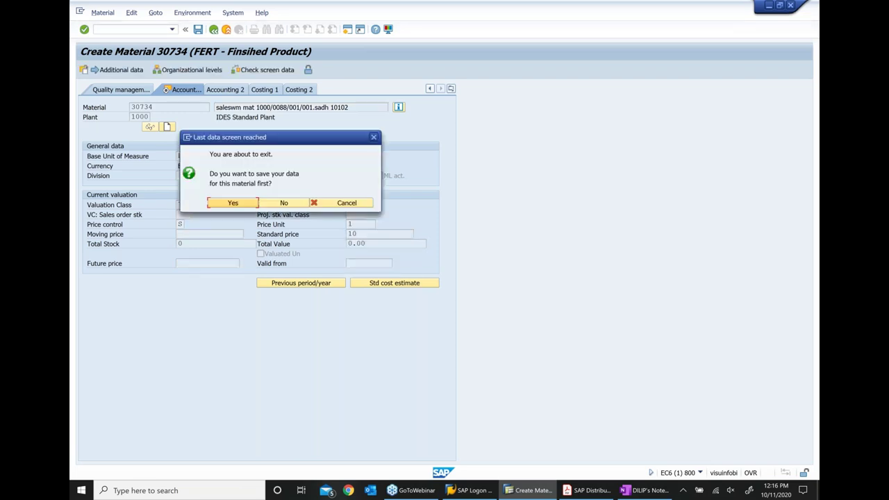
pyautogui.press('Return')
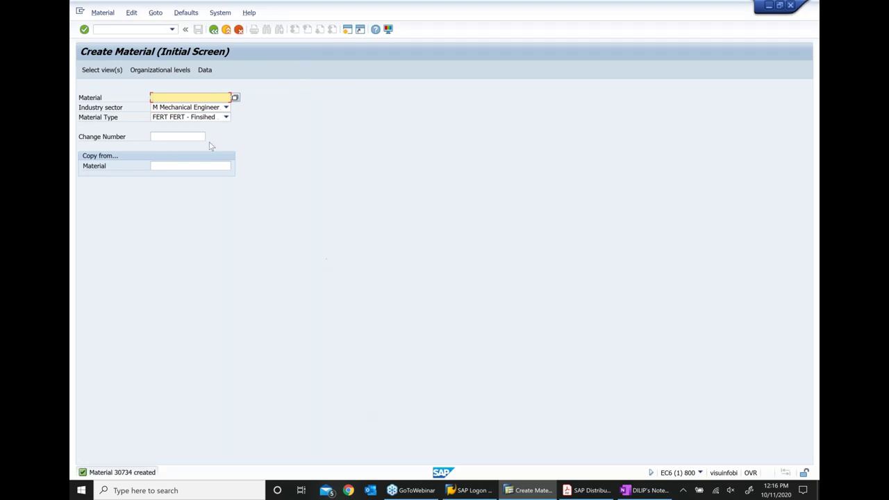
# Open the display transaction for the newly created material and copy its material number.
pyautogui.click(103, 12)
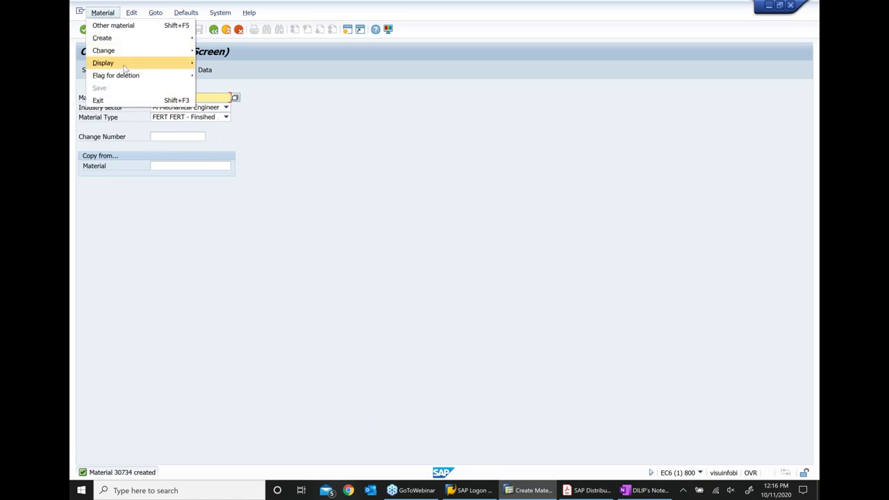
pyautogui.moveTo(126, 67)
pyautogui.click(213, 63)
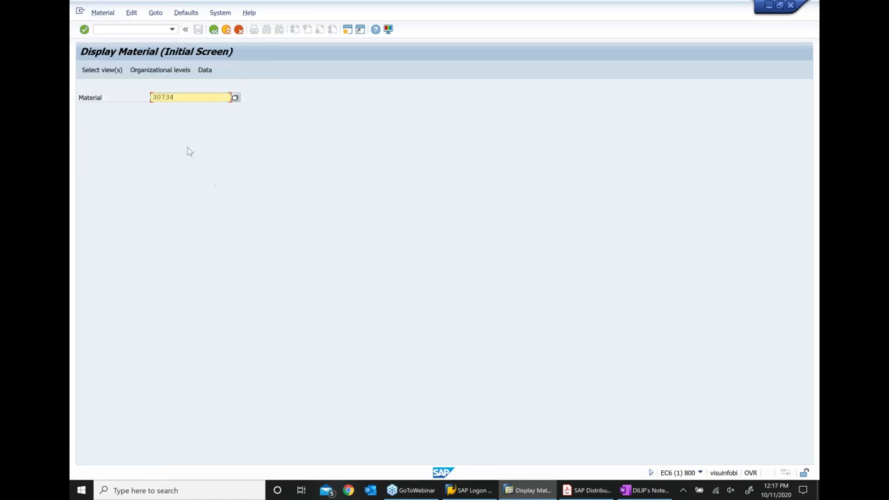
pyautogui.hotkey('shift', 'Left')
pyautogui.hotkey('shift', 'Left')
pyautogui.hotkey('shift', 'Left')
pyautogui.hotkey('shift', 'Left')
pyautogui.hotkey('shift', 'Left')
pyautogui.hotkey('ctrl', 'c')
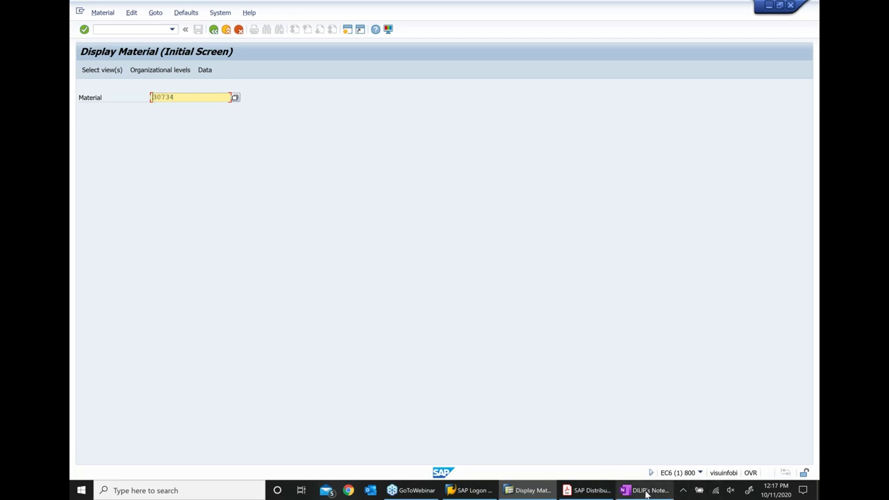
# Switch to the OneNote class notes and append "..." and the copied material number 30734 after MM01 in the "Create MMR with WM views" line.
pyautogui.hotkey('alt', 'Tab')
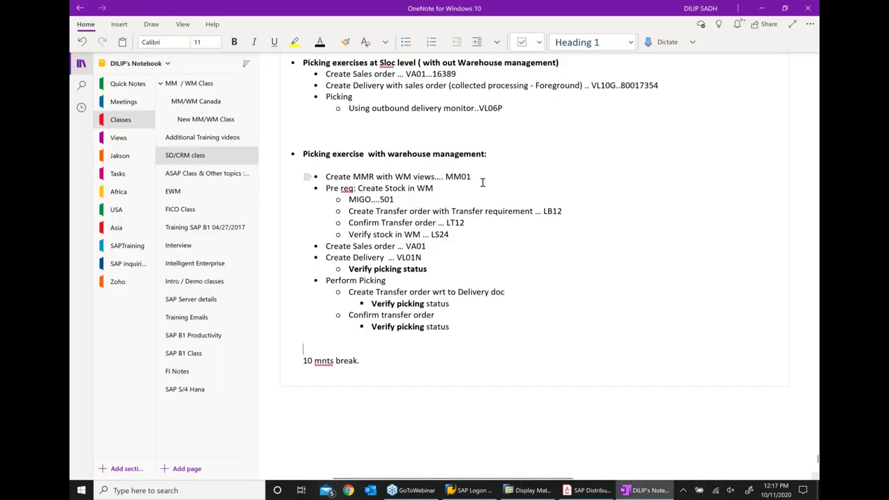
pyautogui.click(457, 188)
pyautogui.click(504, 178)
pyautogui.write('...')
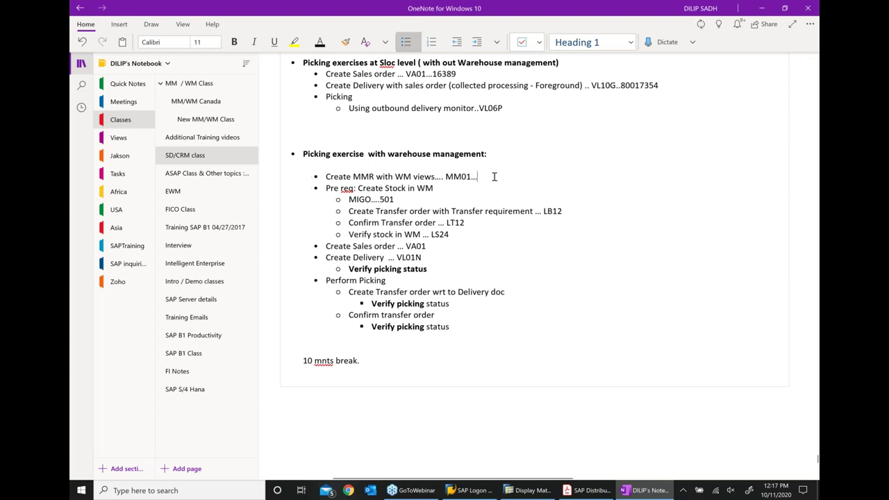
pyautogui.hotkey('ctrl', 'v')
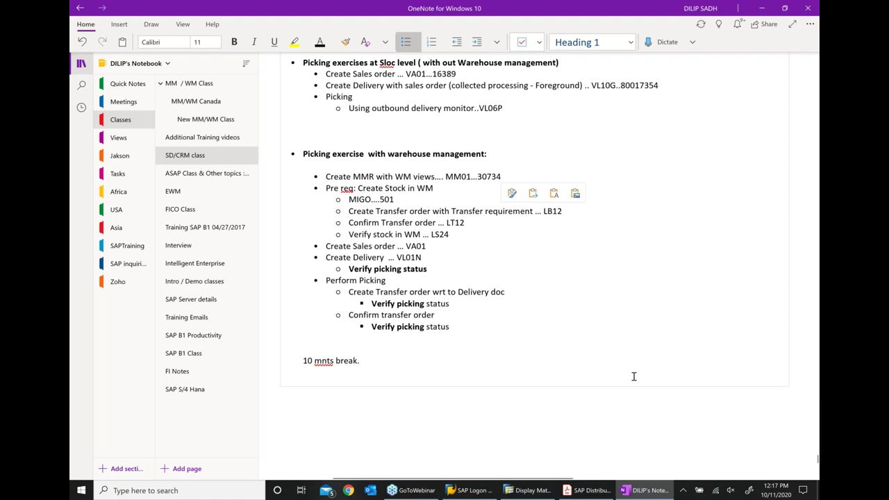
# Return to SAP, leave the material display and start the MIGO goods receipt transaction.
pyautogui.click(548, 491)
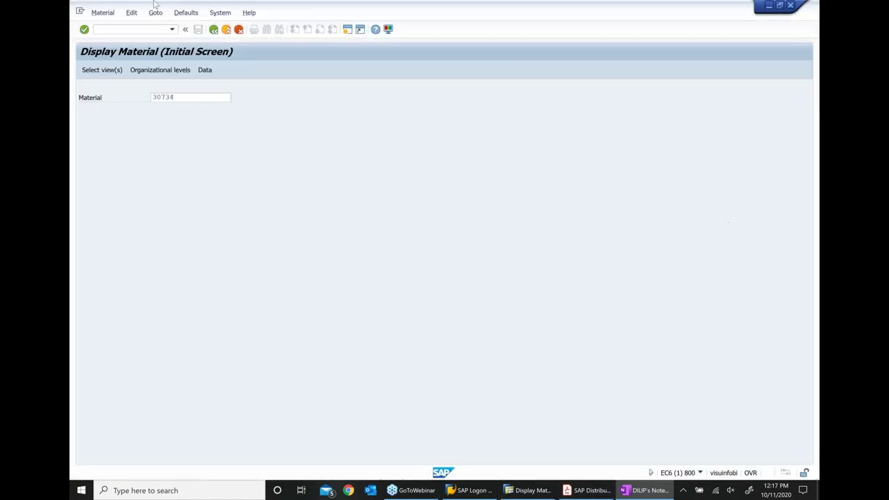
pyautogui.click(214, 29)
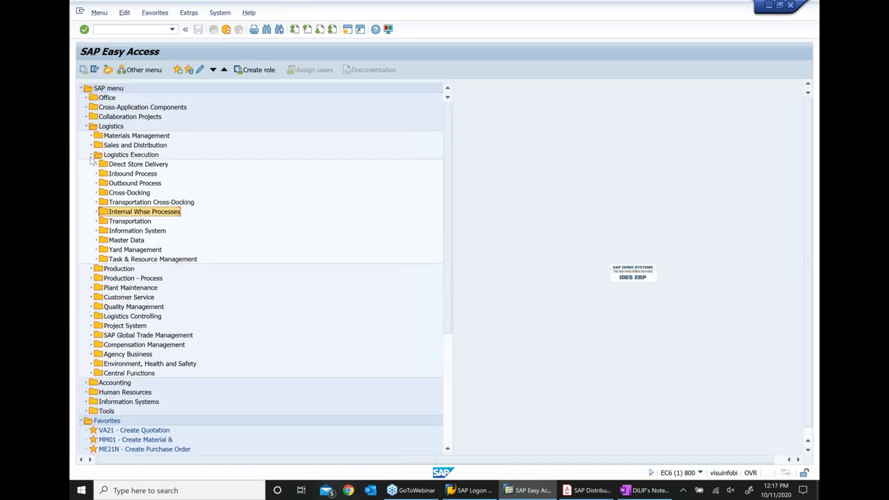
pyautogui.click(96, 155)
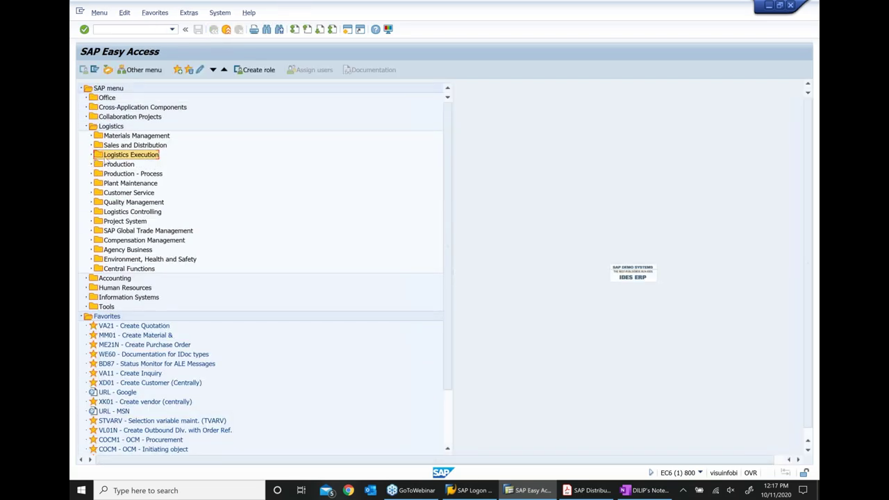
pyautogui.click(124, 137)
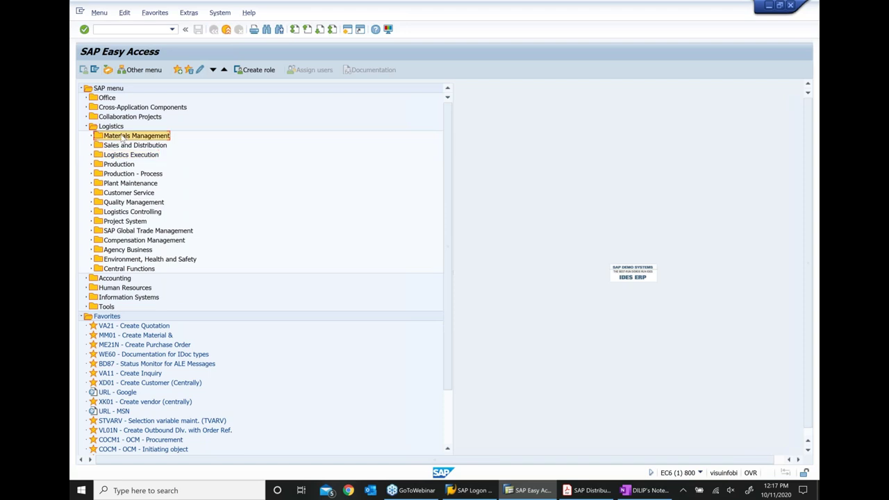
pyautogui.click(106, 28)
pyautogui.write('migo')
pyautogui.press('Return')
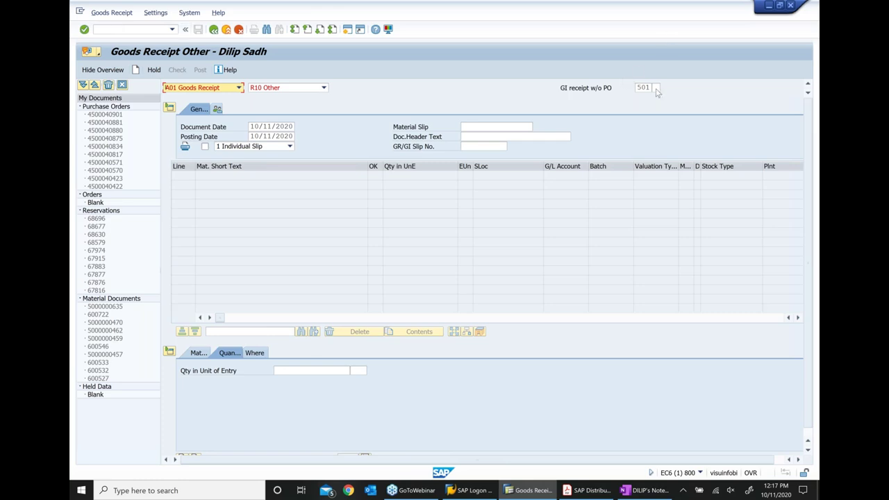
# Enter a quantity of 1000 and material 30734 for the goods receipt item.
pyautogui.click(322, 372)
pyautogui.write('1000')
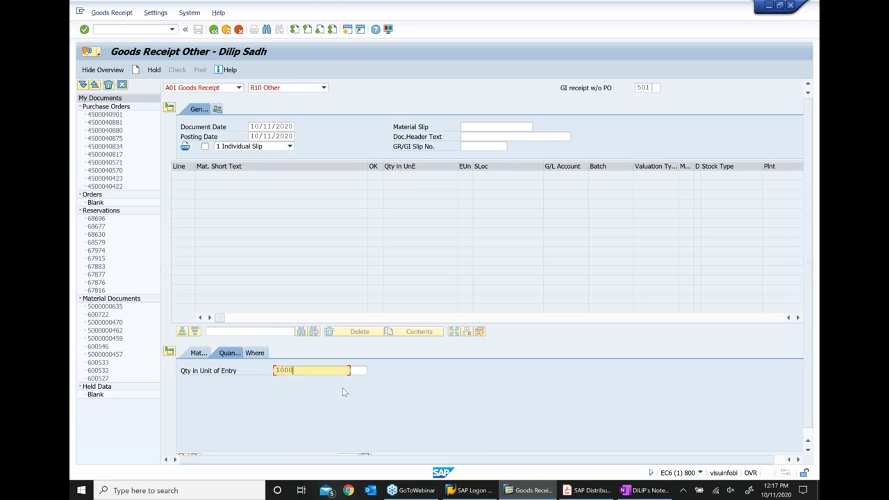
pyautogui.press('Return')
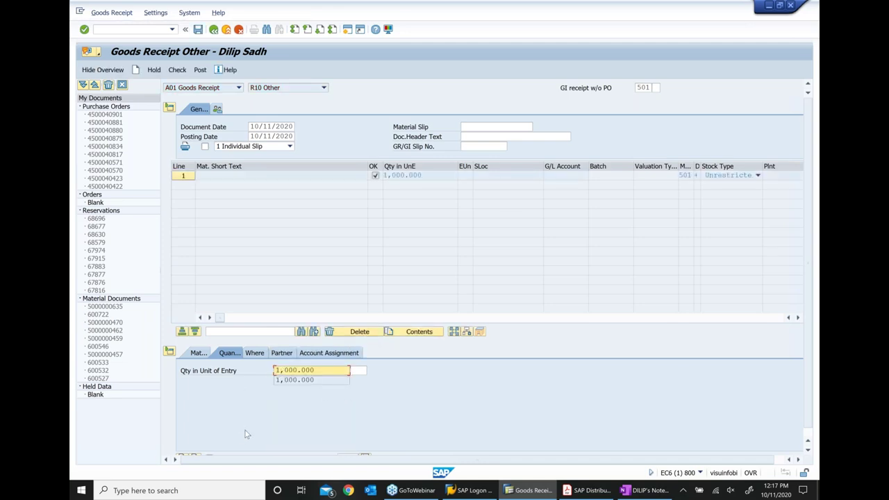
pyautogui.click(199, 353)
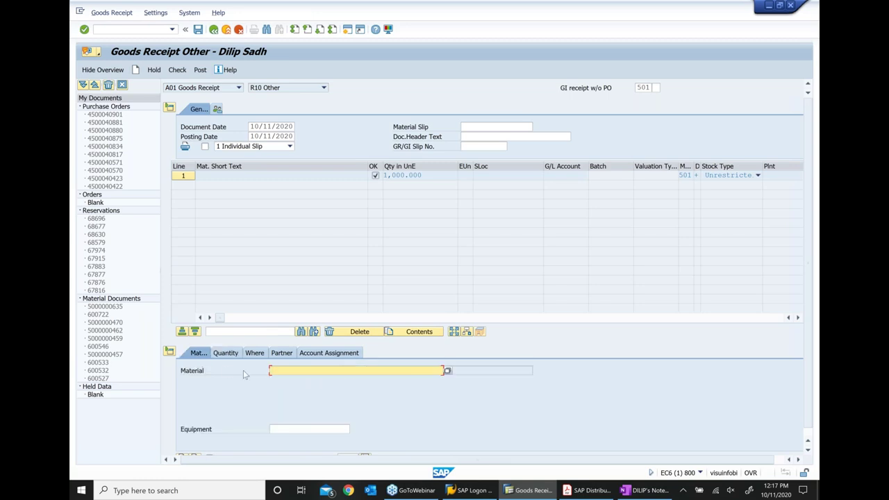
pyautogui.write('4234')
# Set the goods receipt item's plant to 1000 and its storage location to 0088.
pyautogui.click(230, 352)
pyautogui.click(254, 353)
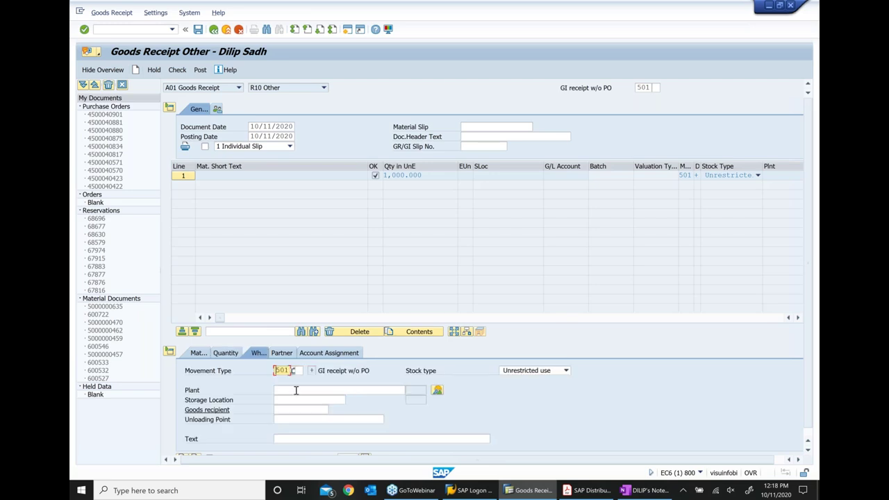
pyautogui.click(295, 393)
pyautogui.write('1000')
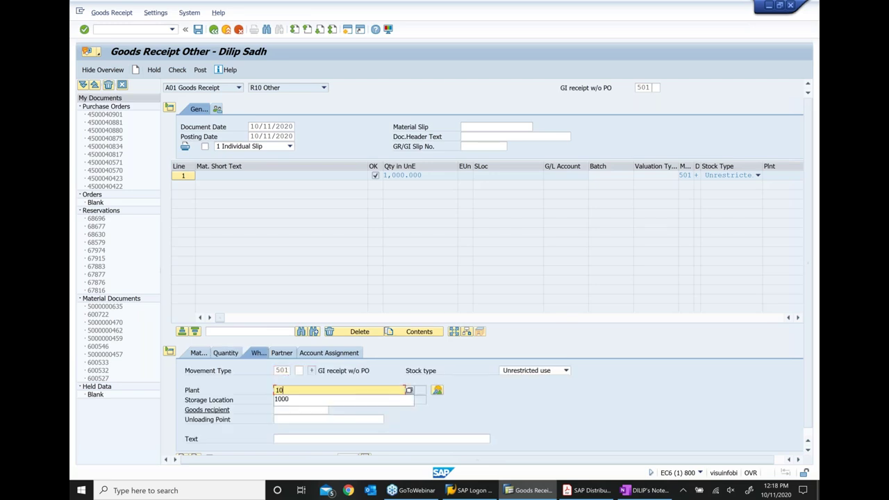
pyautogui.click(341, 400)
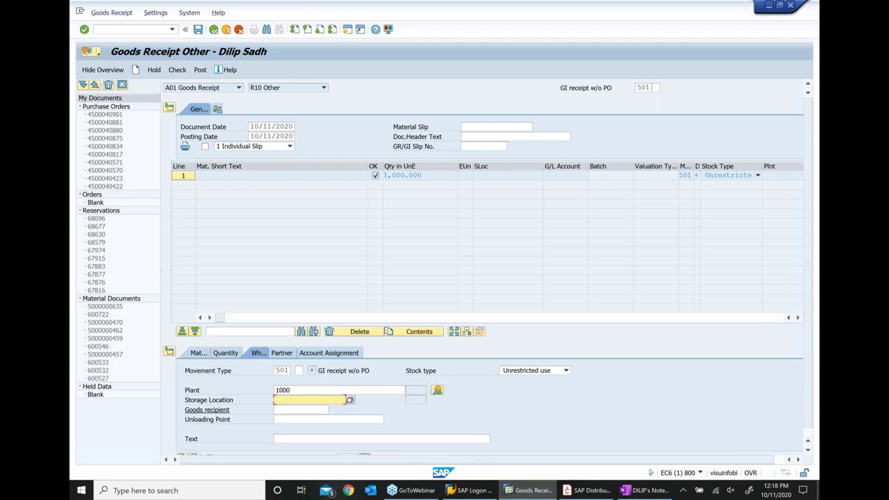
pyautogui.write('0088')
pyautogui.press('Return')
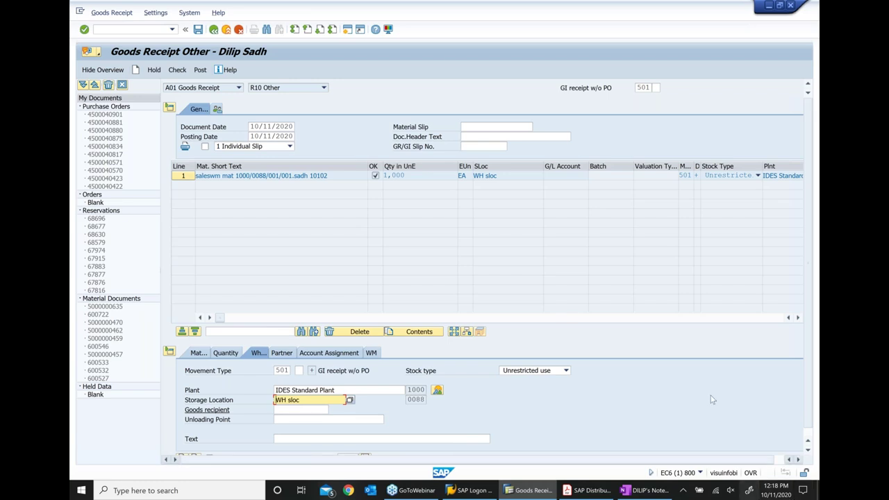
# Check the goods receipt document and post it.
pyautogui.scroll(-1, 555, 378)
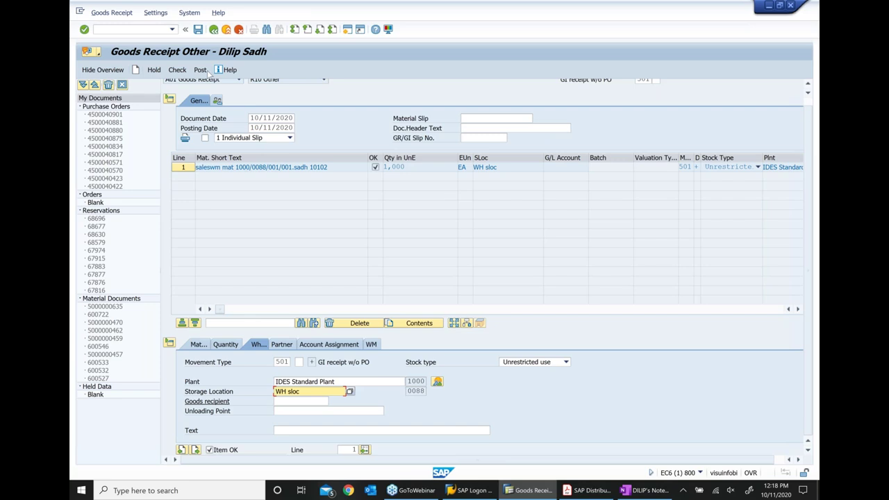
pyautogui.click(177, 69)
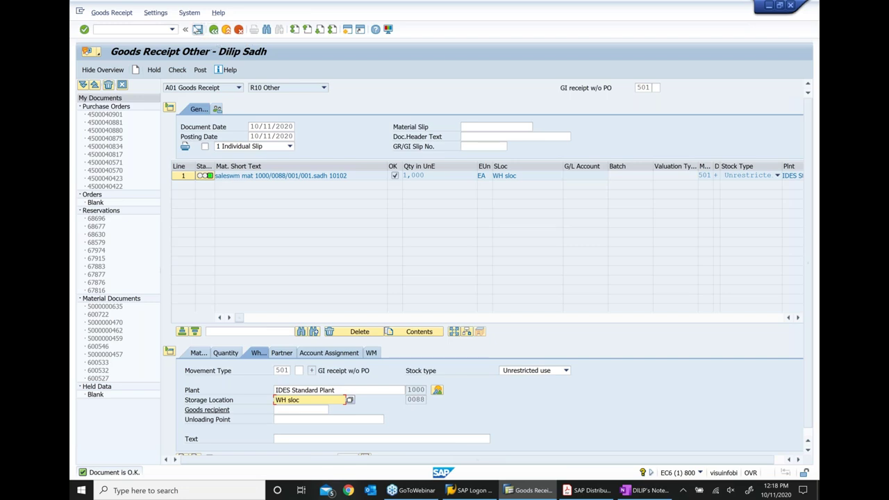
pyautogui.click(197, 30)
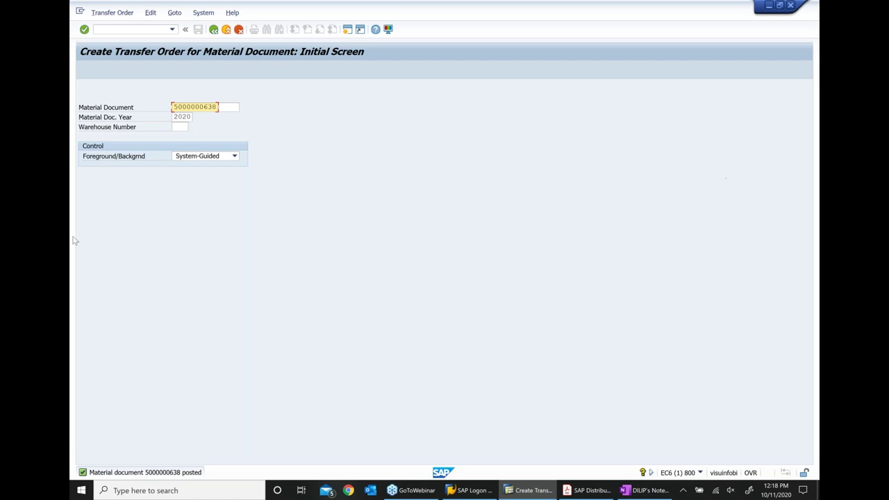
# Generate the putaway item for the posted material document, accept destination bin 05-13-08 and save the transfer order.
pyautogui.press('Return')
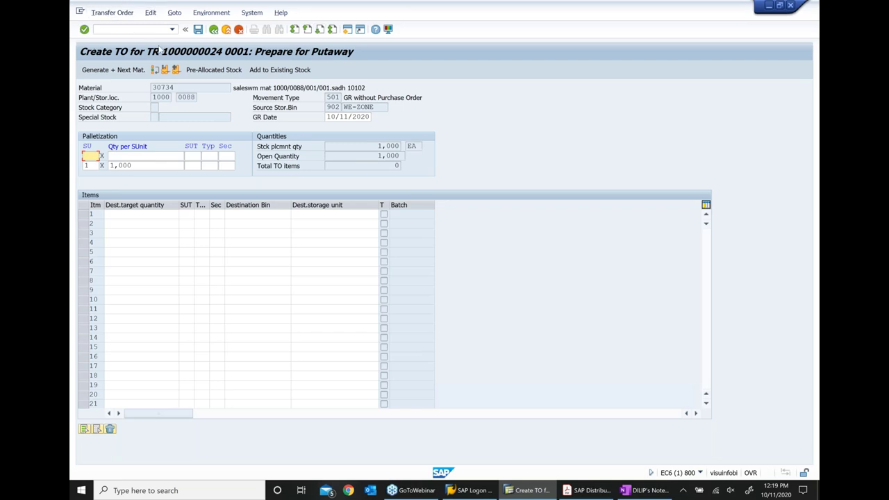
pyautogui.click(176, 70)
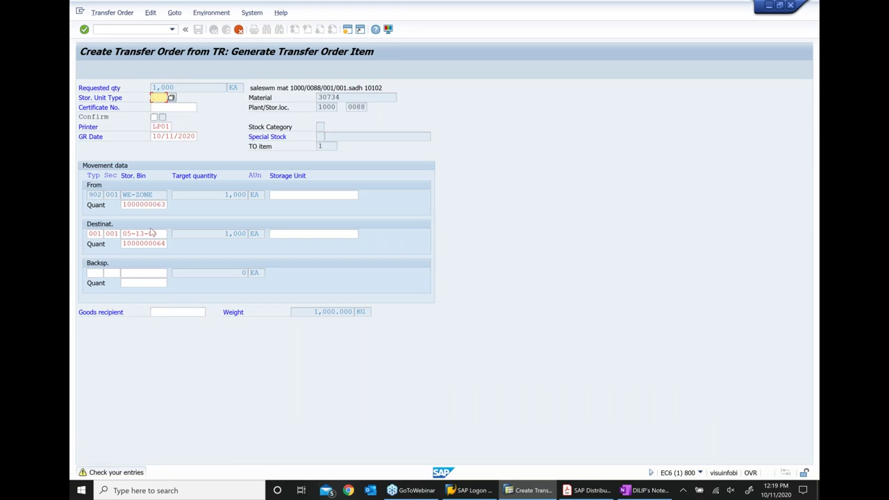
pyautogui.doubleClick(158, 234)
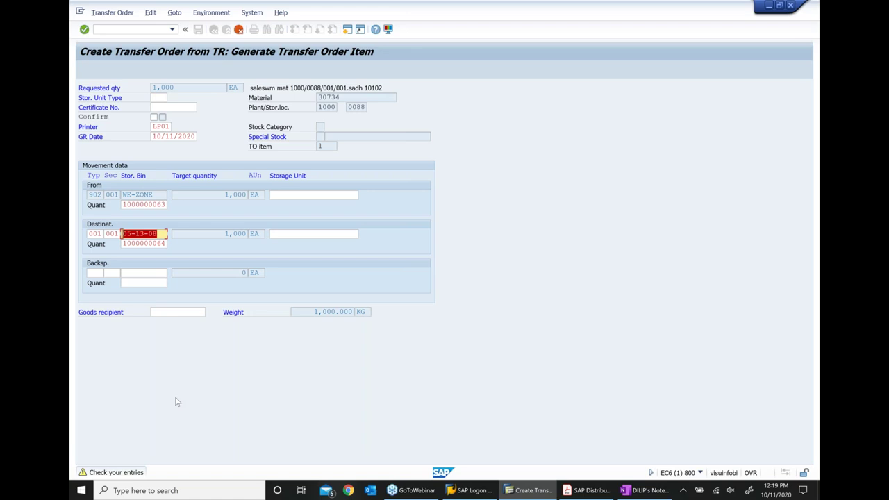
pyautogui.press('Return')
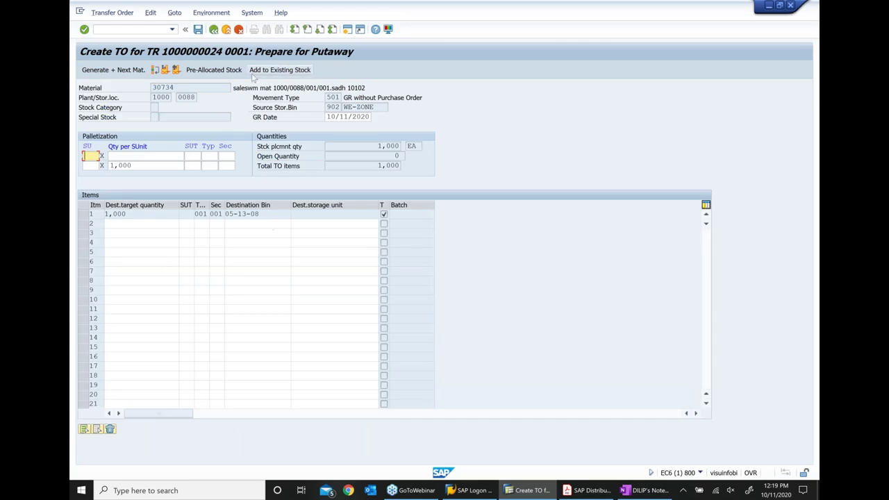
pyautogui.click(198, 29)
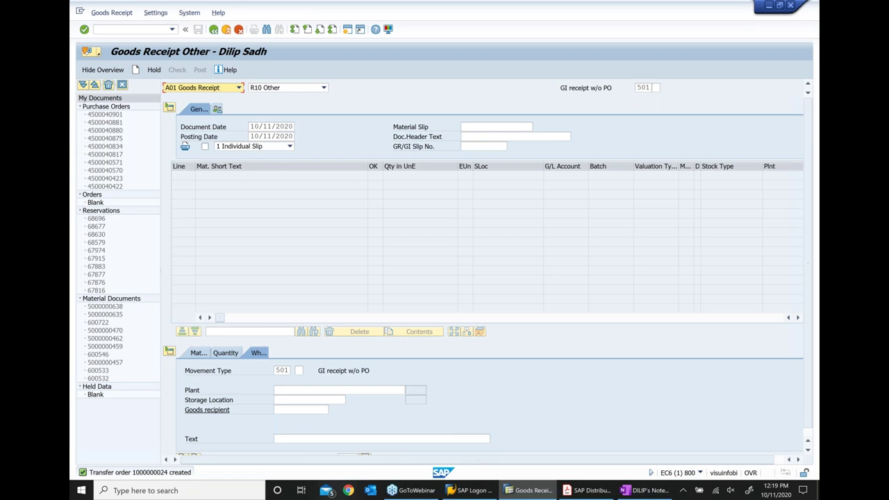
# Leave the goods receipt, start transaction LT12 and confirm the newly created transfer order in warehouse 001.
pyautogui.click(227, 30)
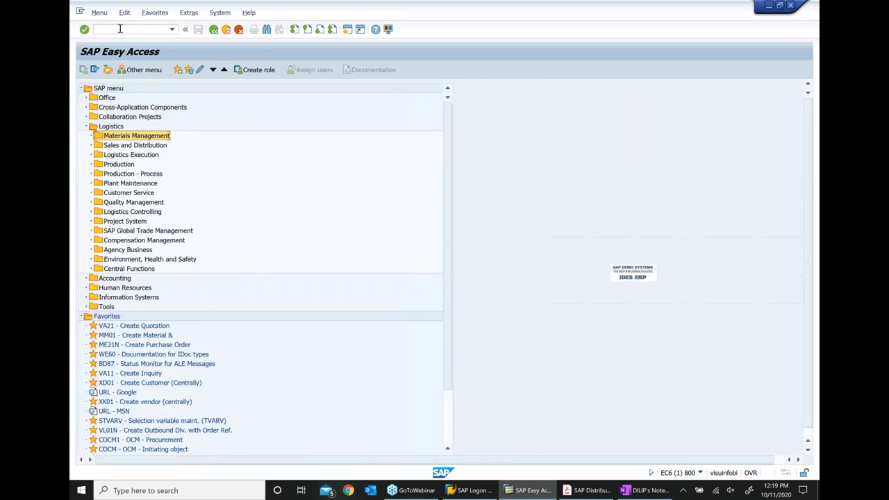
pyautogui.write('lt12')
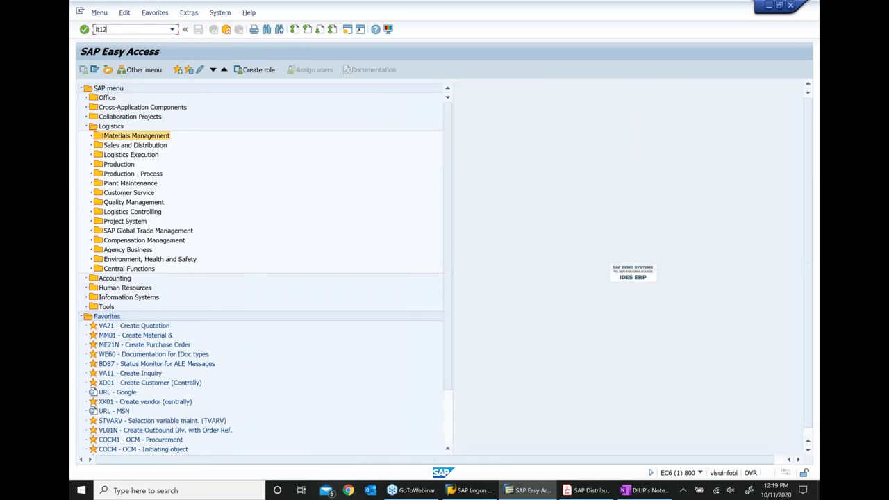
pyautogui.press('Return')
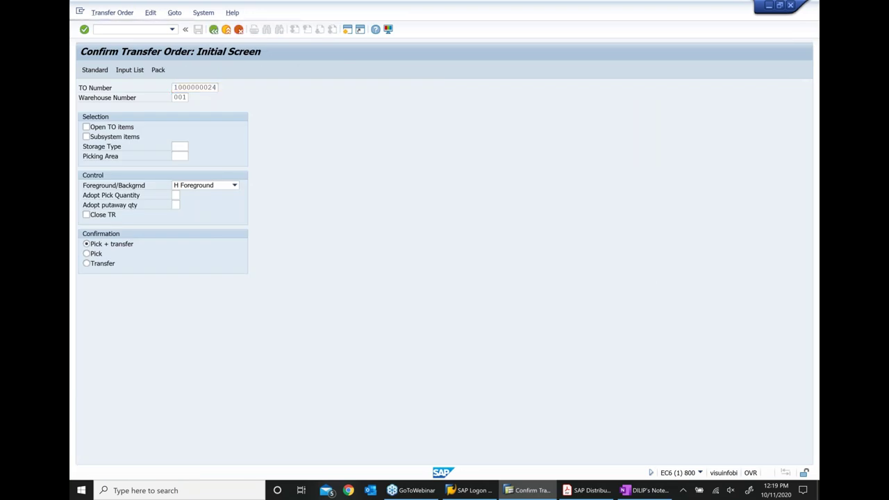
pyautogui.press('Return')
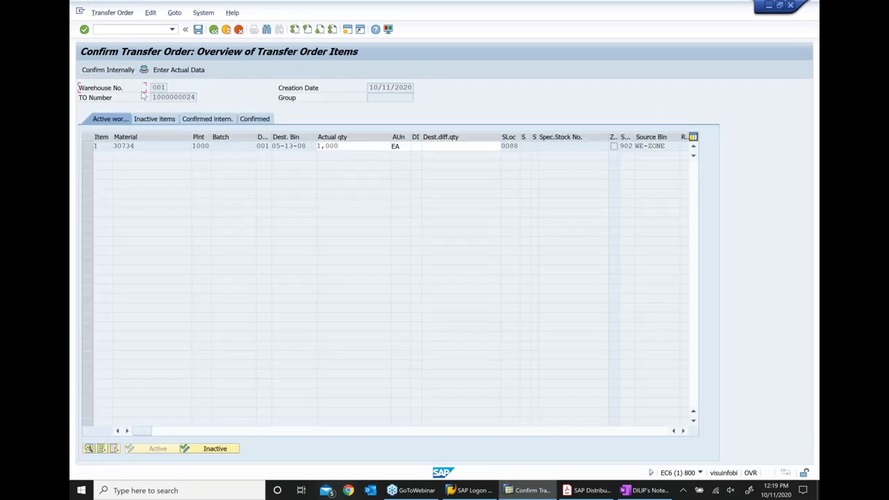
pyautogui.click(198, 29)
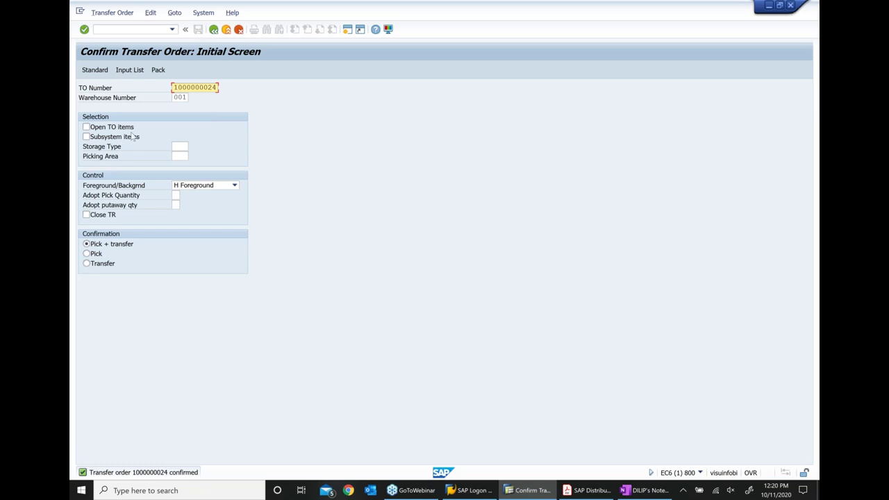
# Leave the transfer order confirmation and display the warehouse stock of material 30734 in plant 1000 with transaction LS24.
pyautogui.click(227, 30)
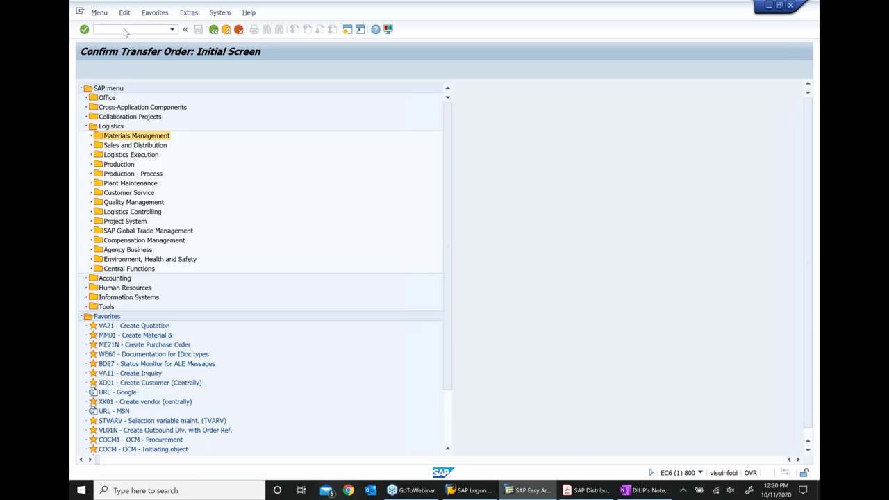
pyautogui.write('s')
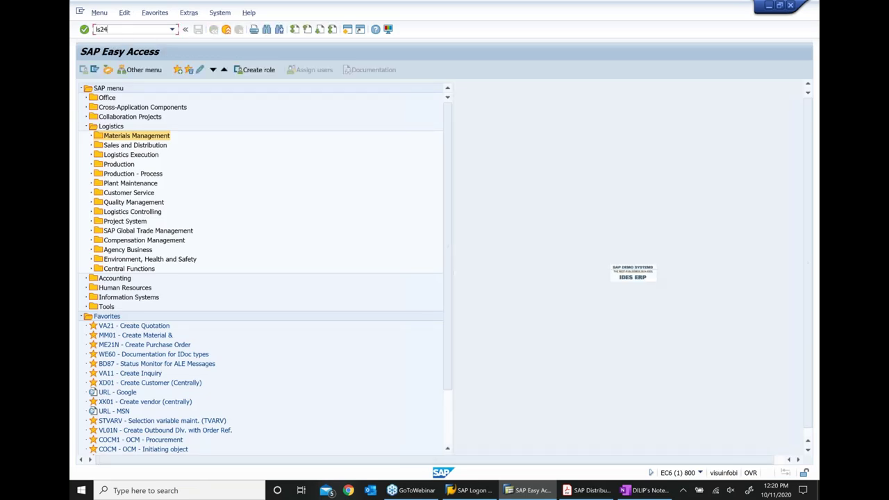
pyautogui.write('24')
pyautogui.press('Return')
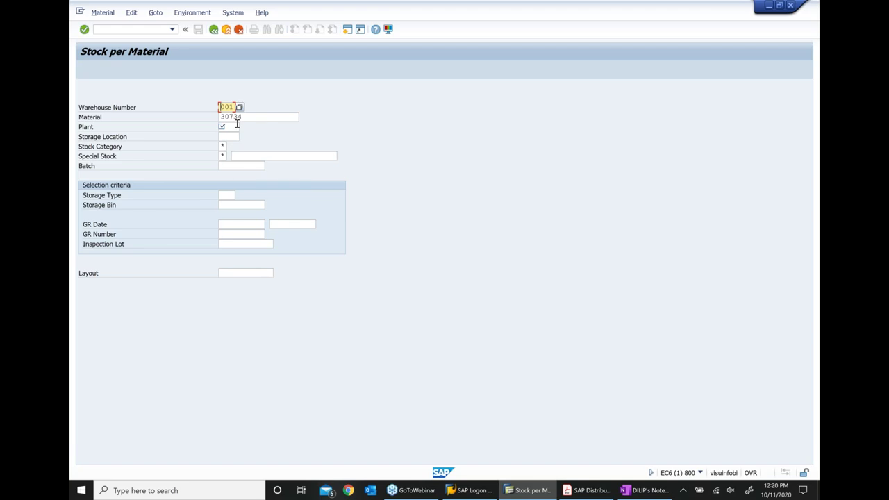
pyautogui.click(234, 127)
pyautogui.write('1000')
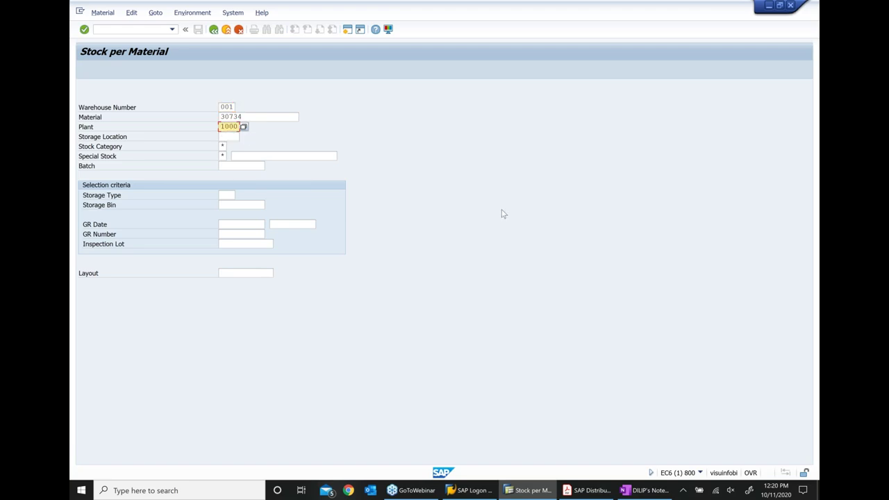
pyautogui.press('F8')
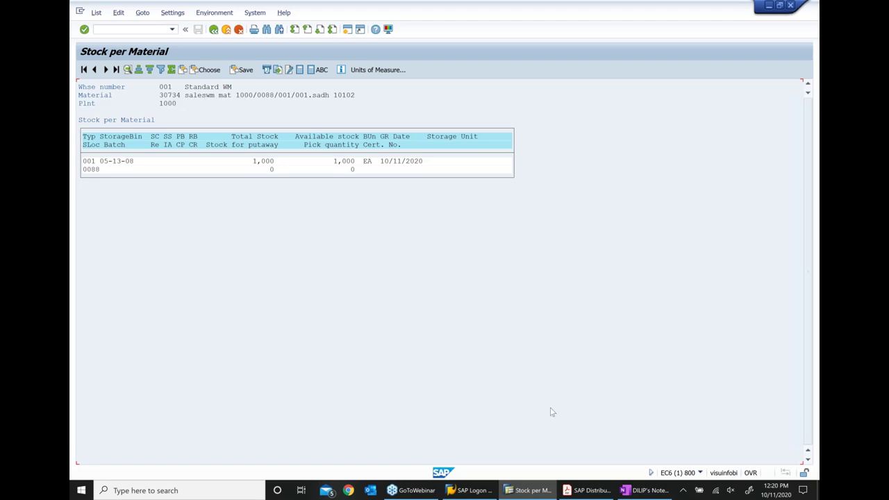
# Check the remaining picking exercise steps in the OneNote notes, return to SAP and start a standard order with transaction VA01.
pyautogui.click(576, 495)
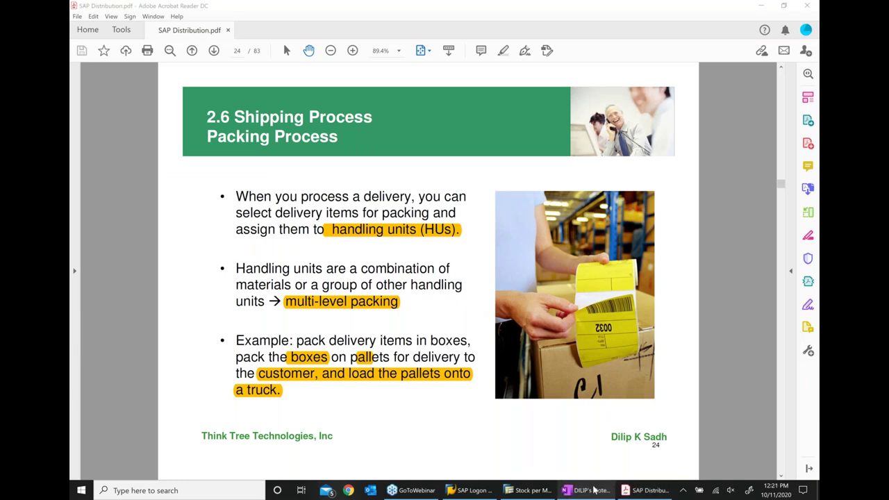
pyautogui.click(646, 490)
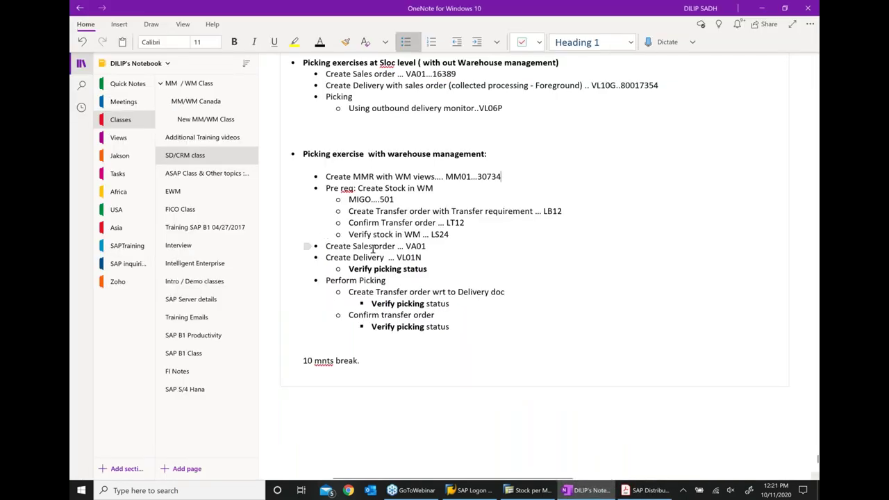
pyautogui.moveTo(324, 245); pyautogui.dragTo(426, 247)
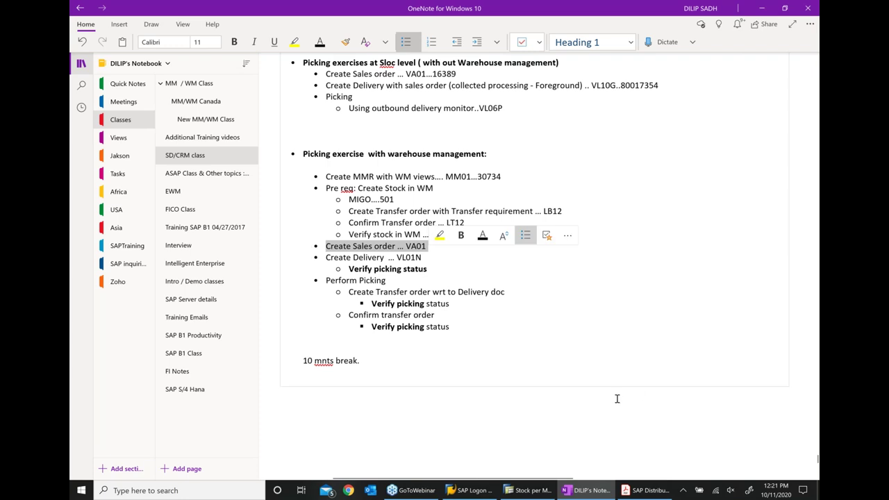
pyautogui.moveTo(617, 398); pyautogui.dragTo(507, 292)
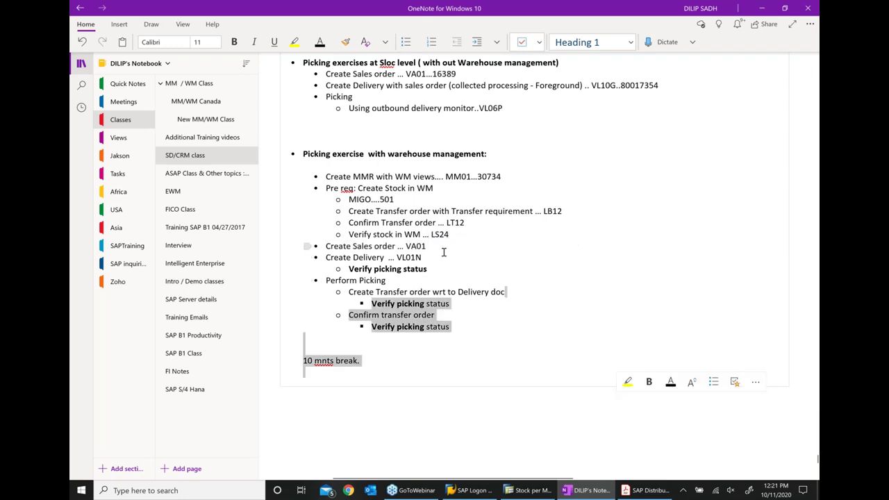
pyautogui.click(530, 490)
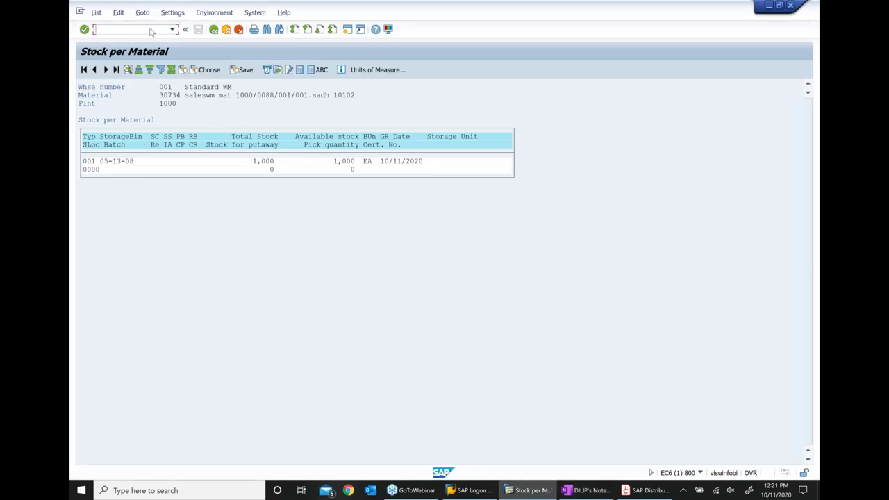
pyautogui.write('/nva01')
pyautogui.press('Return')
pyautogui.press('Return')
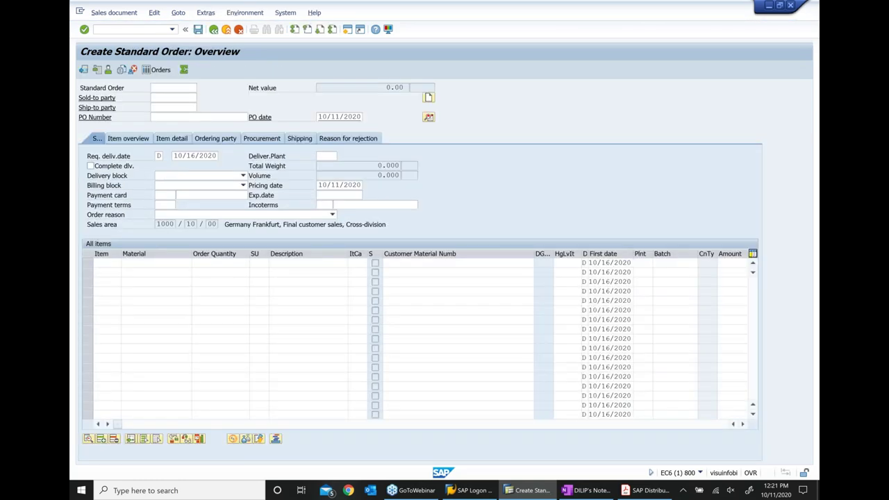
# Enter the sold-to party and the customer's purchase order number in the standard order header.
pyautogui.press('Return')
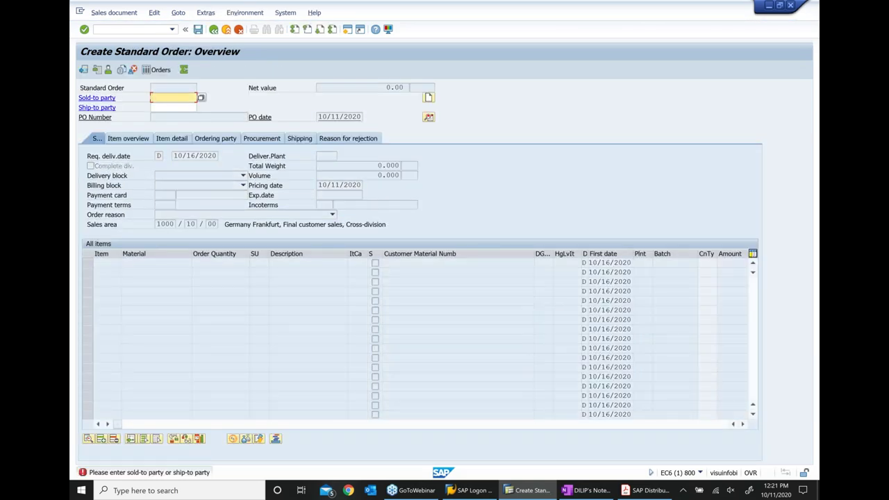
pyautogui.press('BackSpace')
pyautogui.write('66')
pyautogui.press('Return')
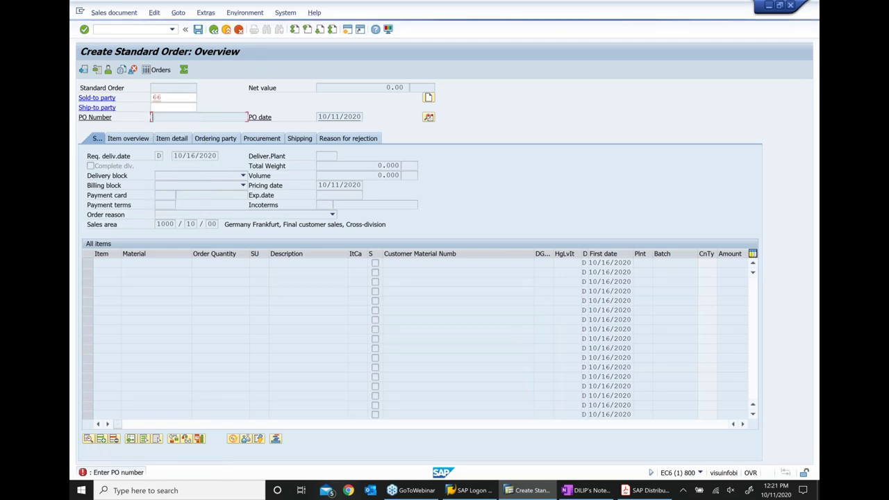
pyautogui.write('11')
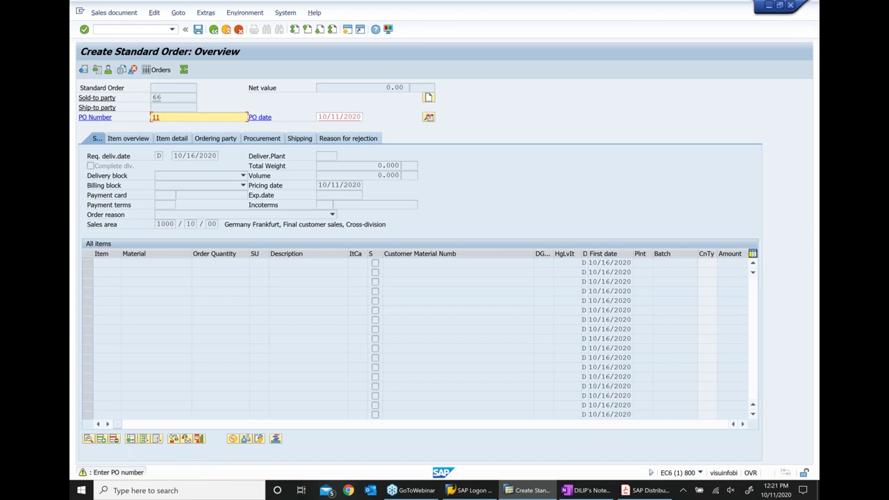
pyautogui.press('Return')
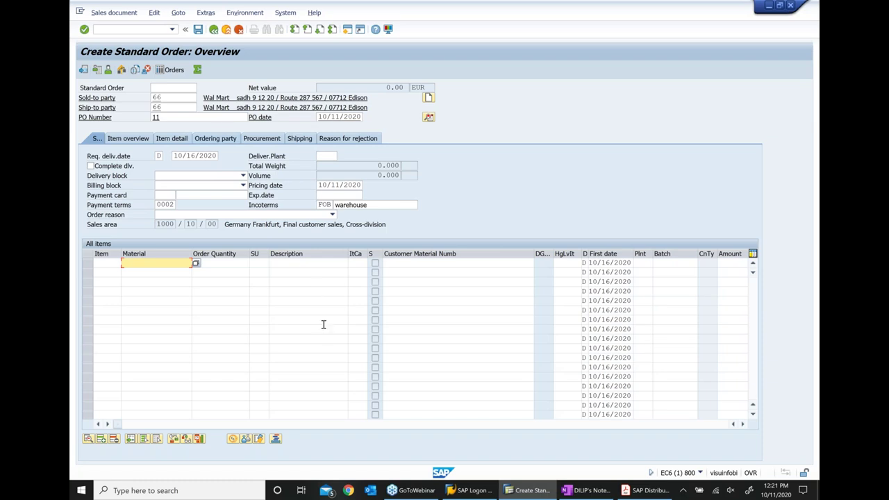
# Look up the material number in the OneNote notes, enter material 30734 with order quantity 10 in SAP and save the order.
pyautogui.click(587, 490)
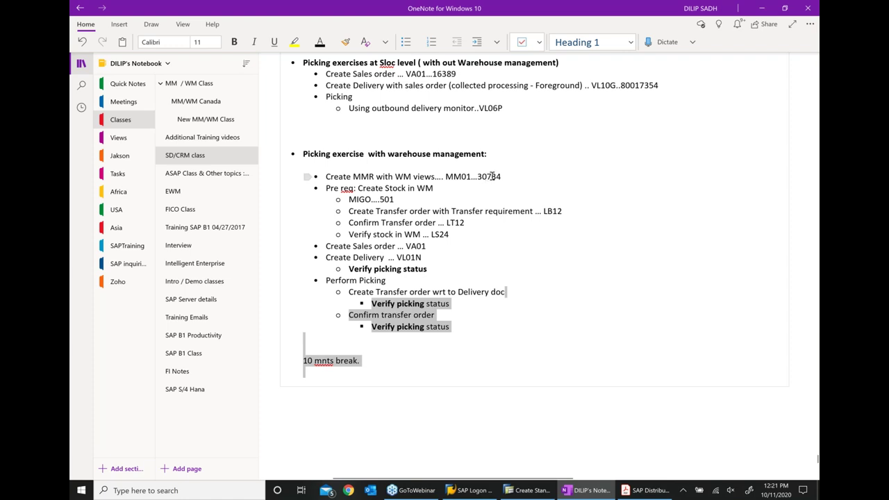
pyautogui.click(528, 491)
pyautogui.click(154, 264)
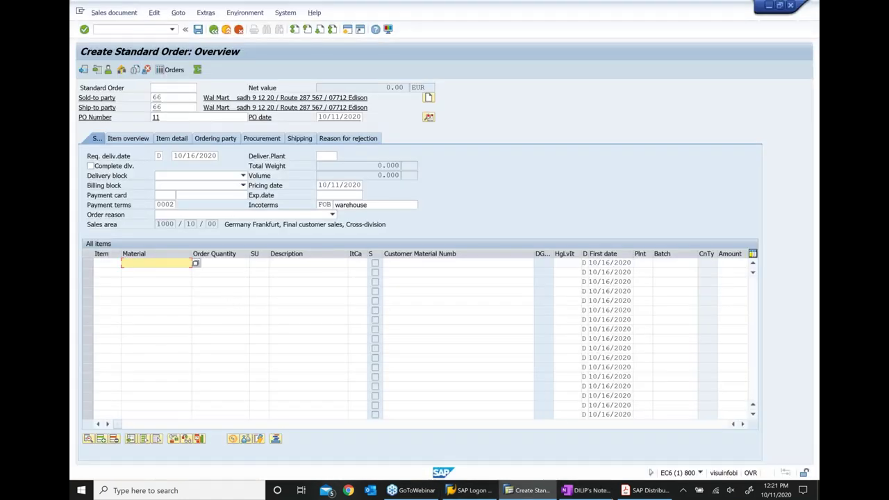
pyautogui.write('30734')
pyautogui.click(233, 263)
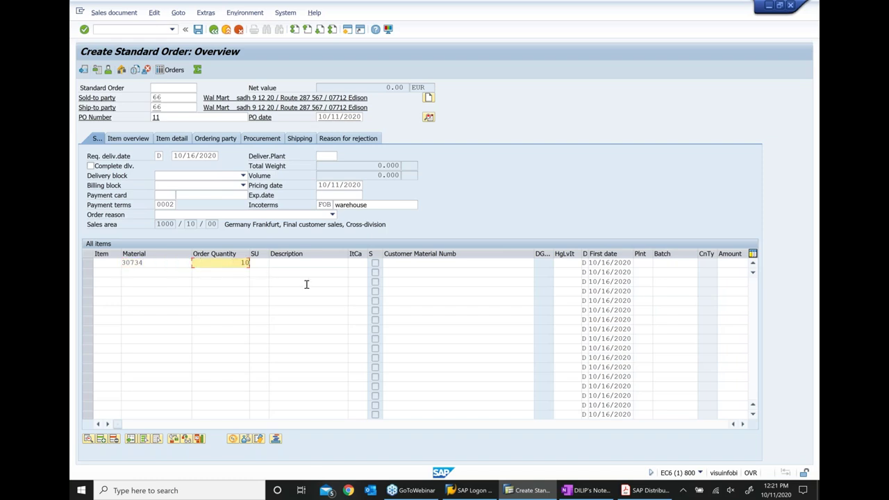
pyautogui.press('Return')
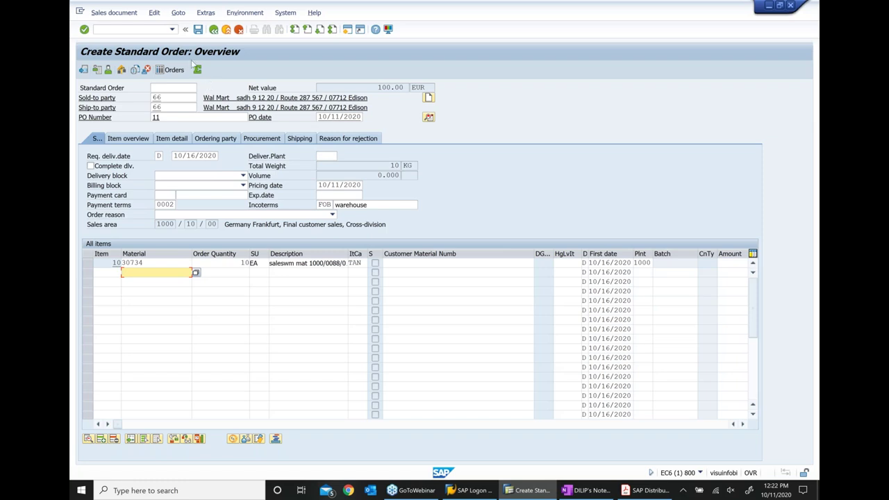
pyautogui.click(198, 30)
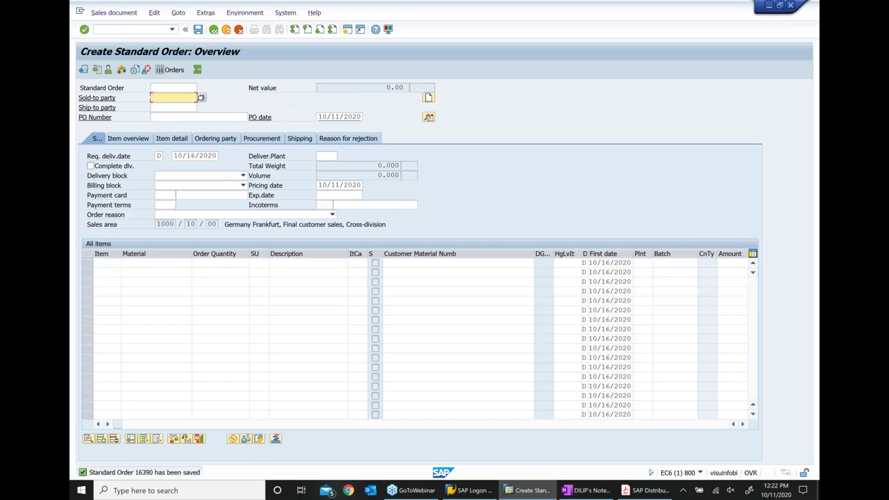
# Display the saved sales order's initial screen, copy its number and record it after VA01 in the OneNote notes.
pyautogui.click(129, 13)
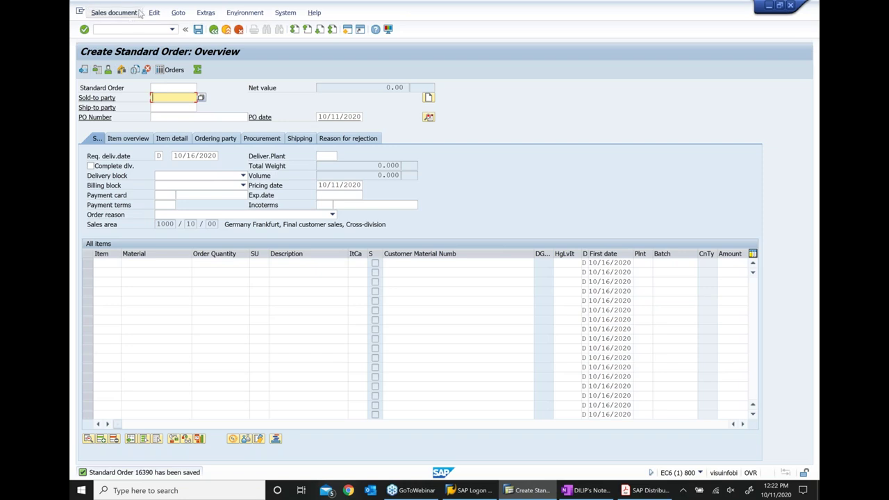
pyautogui.click(122, 51)
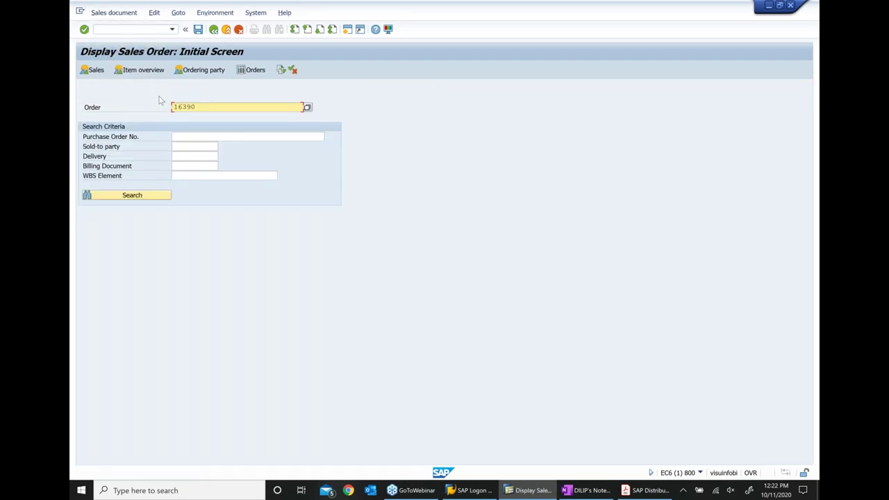
pyautogui.moveTo(200, 105); pyautogui.dragTo(136, 107)
pyautogui.hotkey('ctrl', 'c')
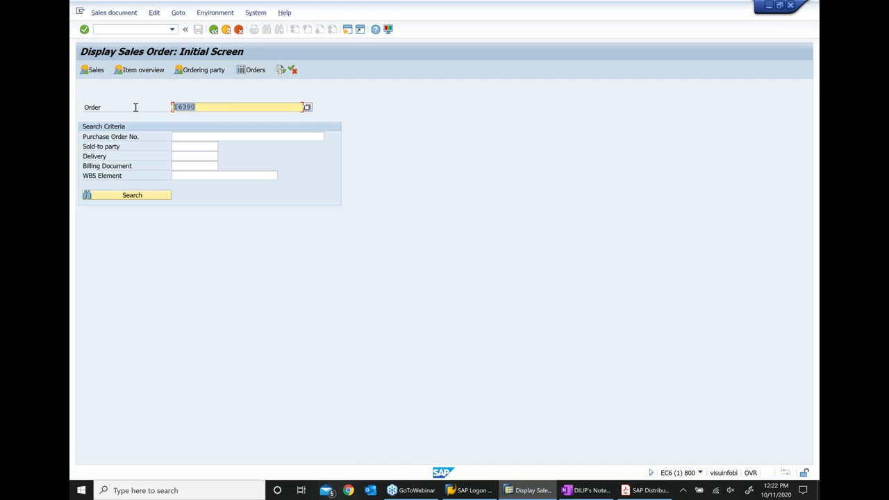
pyautogui.click(587, 491)
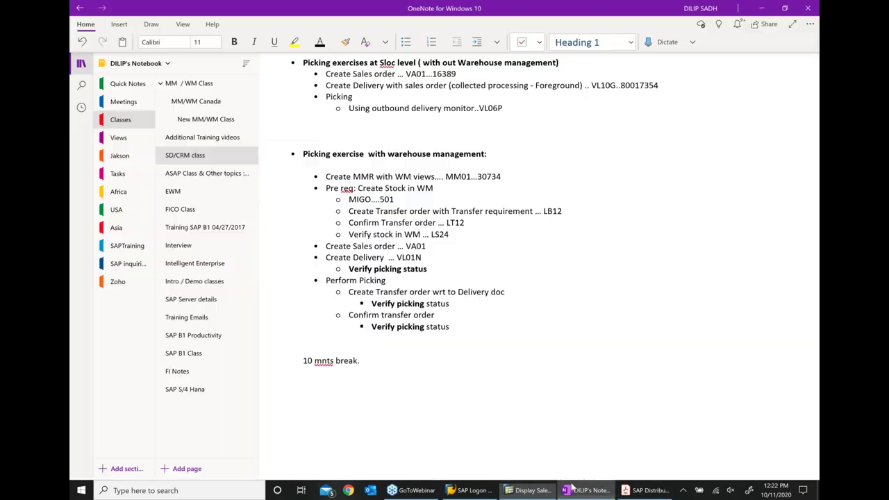
pyautogui.click(445, 248)
pyautogui.write('...')
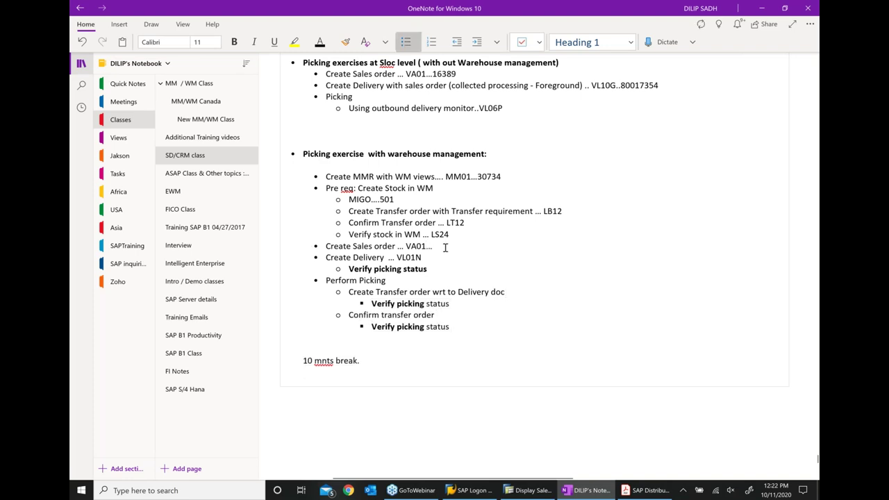
pyautogui.hotkey('ctrl', 'v')
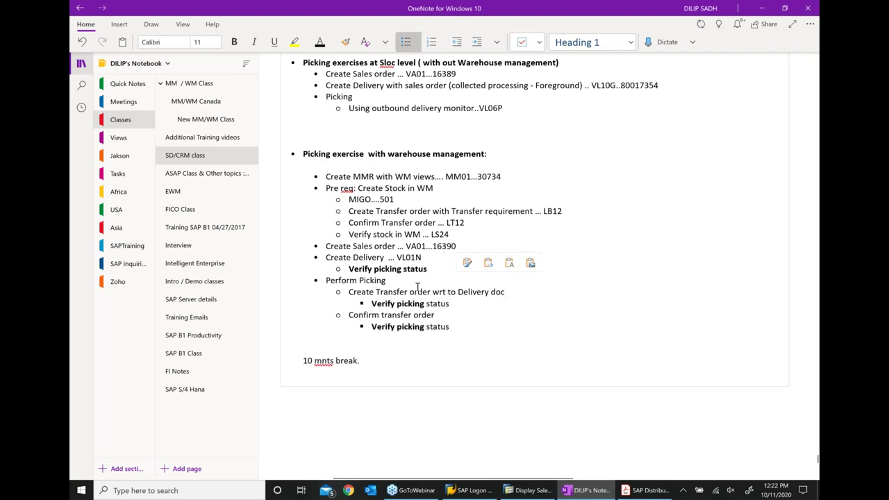
# Return to SAP, leave the sales order display and start outbound delivery creation with reference to a sales order (VL01N) from Logistics Execution.
pyautogui.moveTo(323, 258); pyautogui.dragTo(438, 258)
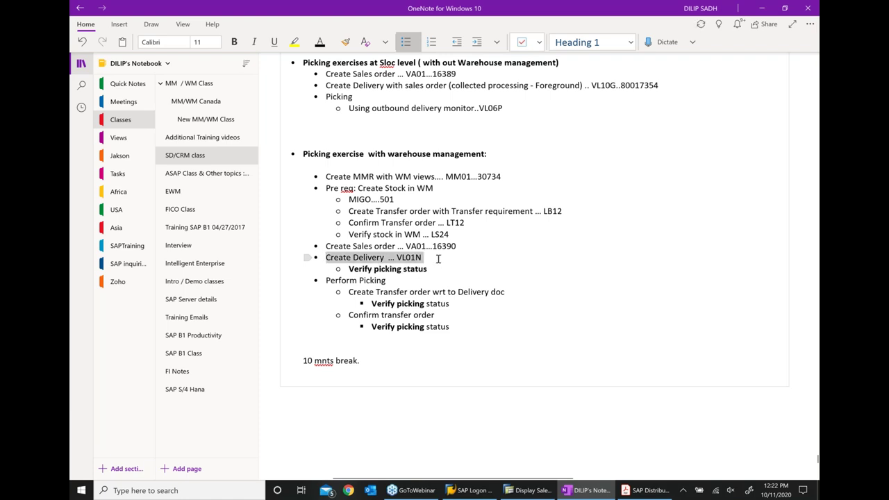
pyautogui.click(522, 491)
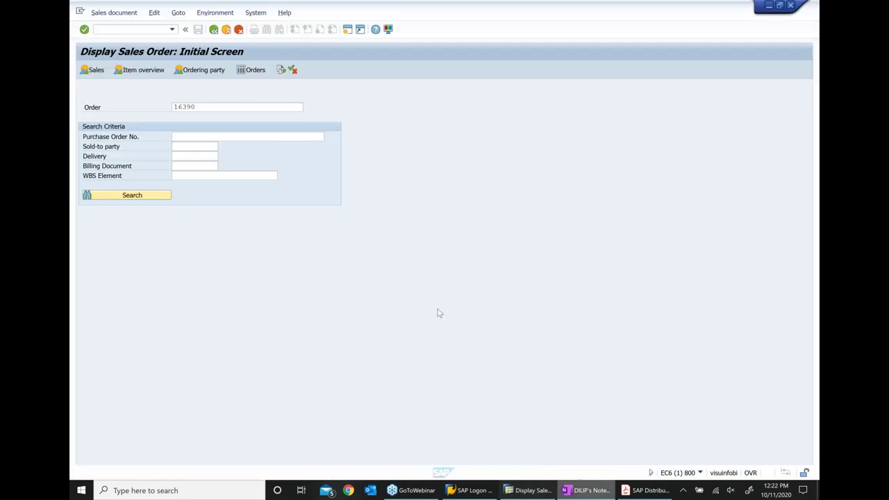
pyautogui.click(226, 30)
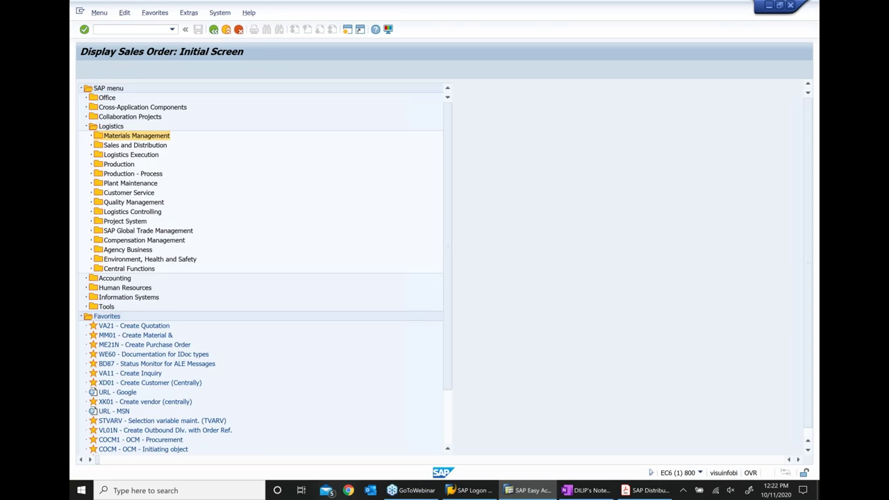
pyautogui.click(128, 156)
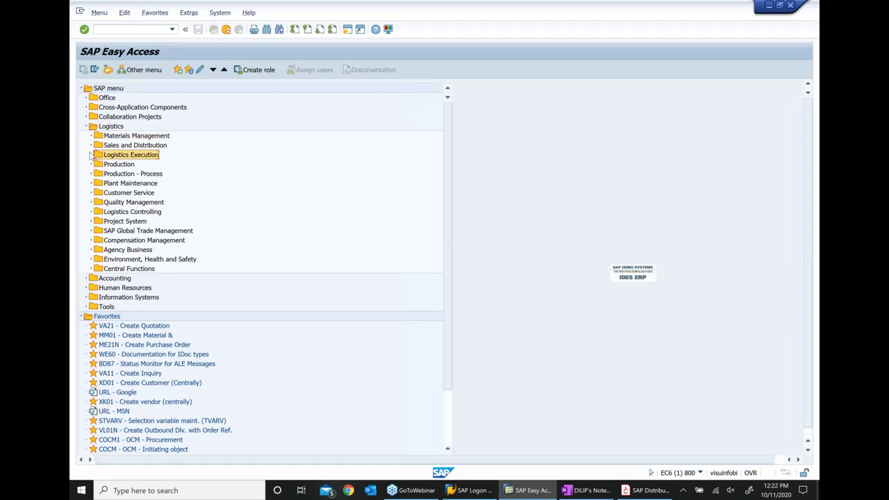
pyautogui.click(91, 154)
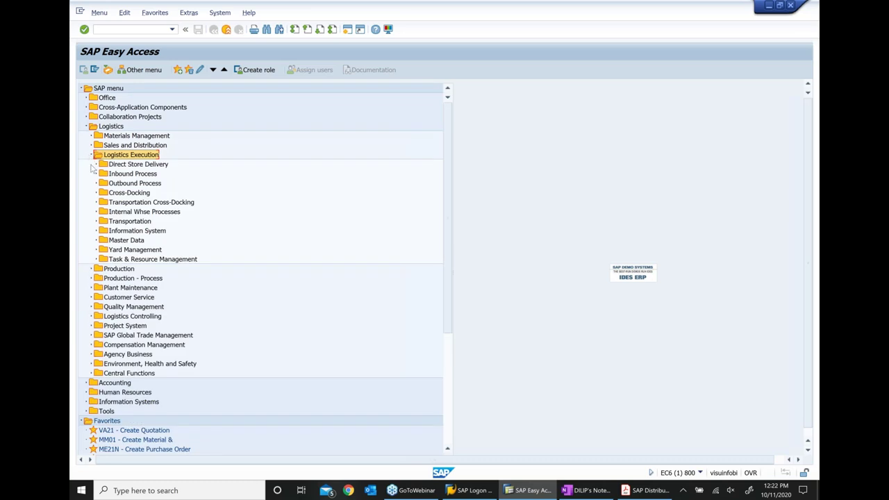
pyautogui.click(139, 184)
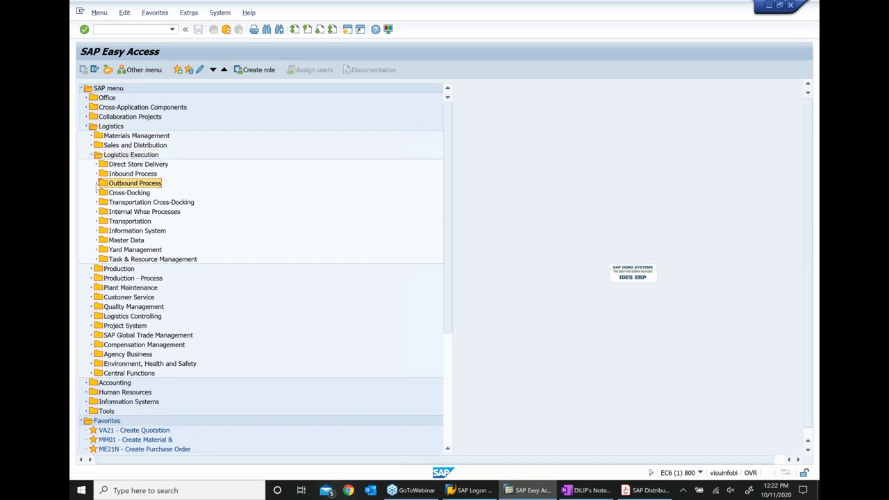
pyautogui.click(97, 183)
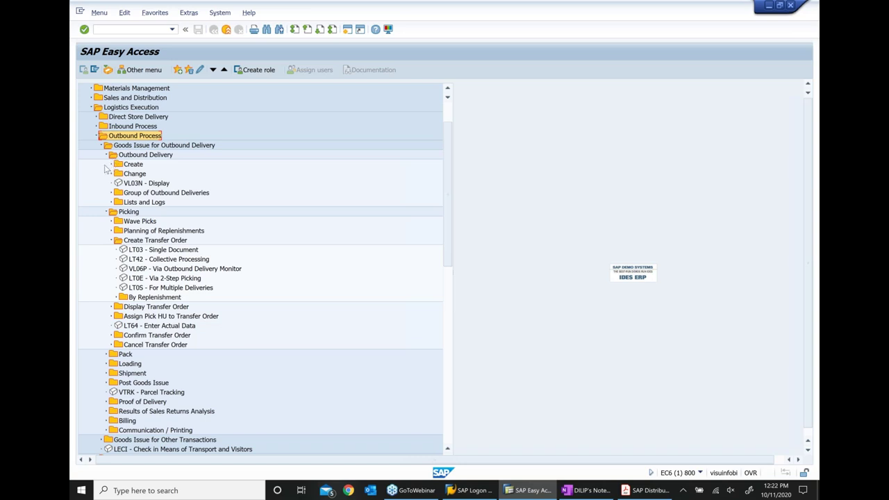
pyautogui.click(110, 165)
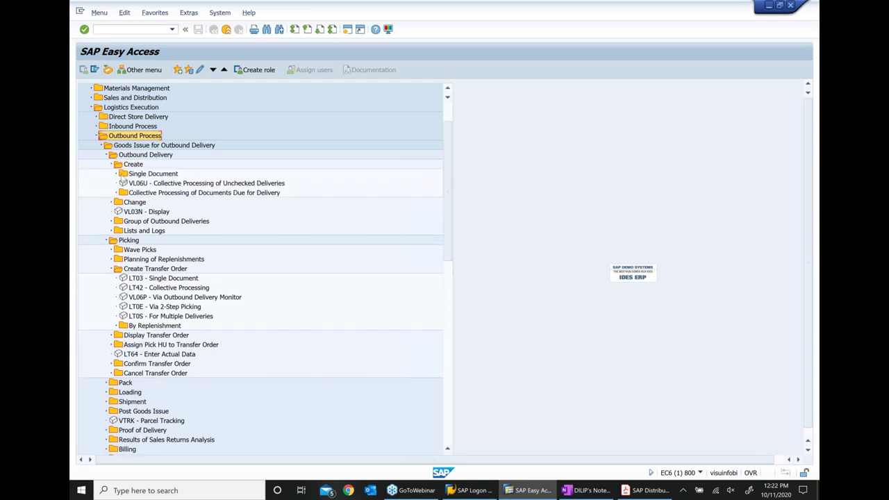
pyautogui.click(116, 174)
pyautogui.click(156, 184)
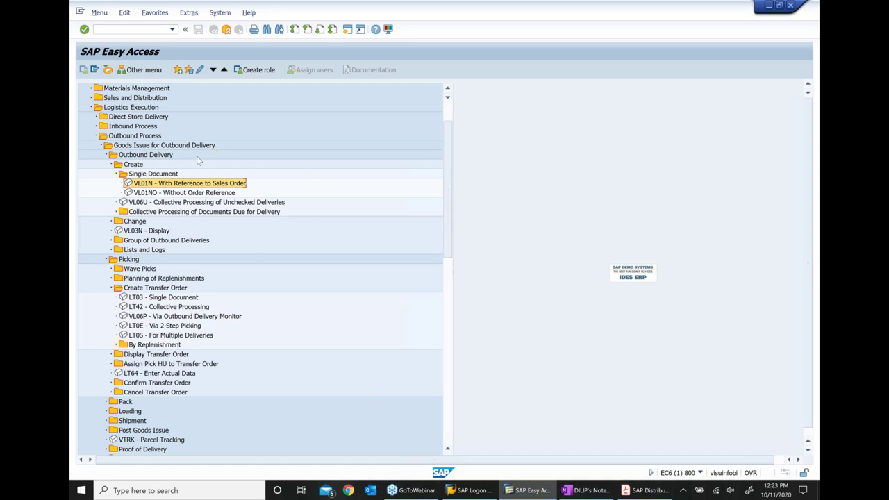
pyautogui.doubleClick(148, 184)
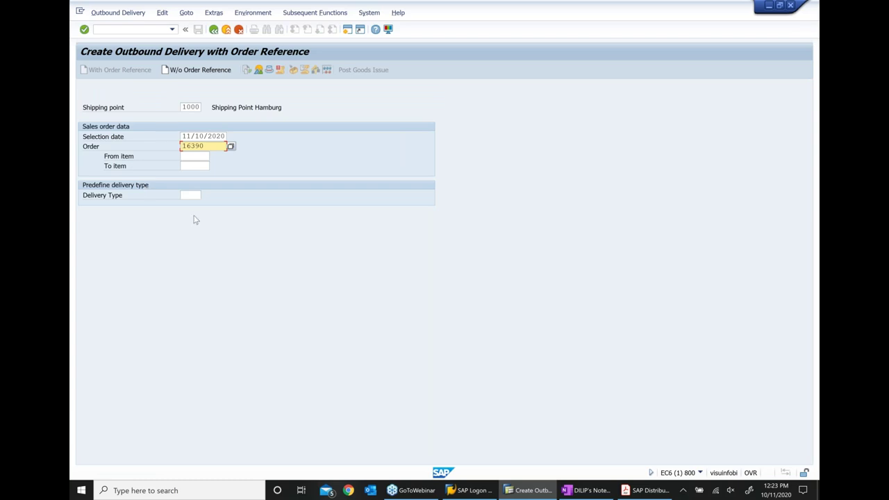
# Set the selection date to 11/18/2020 for the sales order and proceed to the delivery overview.
pyautogui.click(214, 137)
pyautogui.click(230, 136)
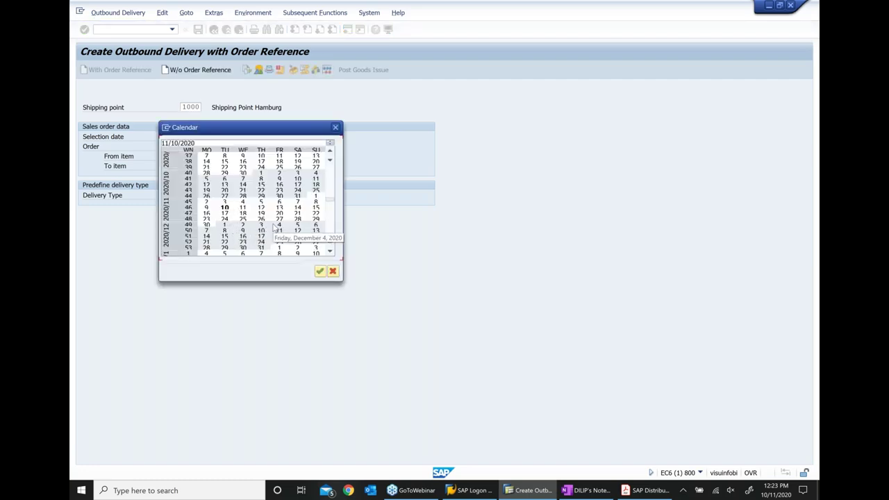
pyautogui.doubleClick(243, 213)
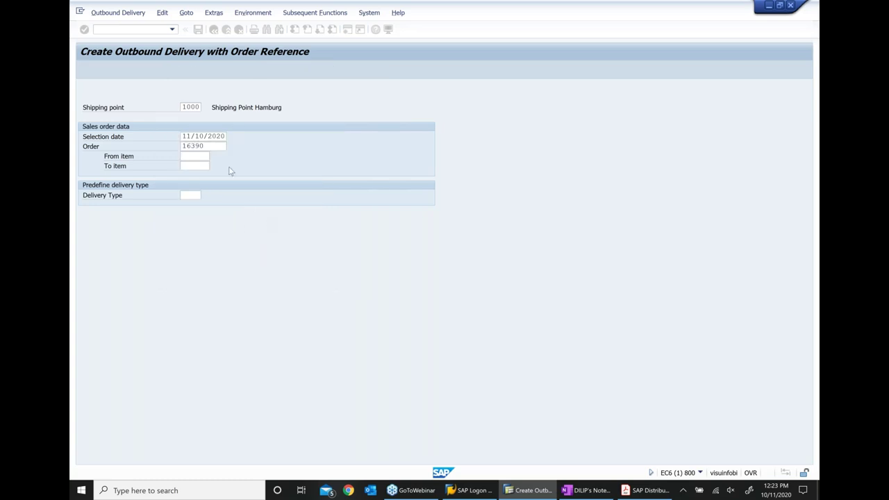
pyautogui.press('Return')
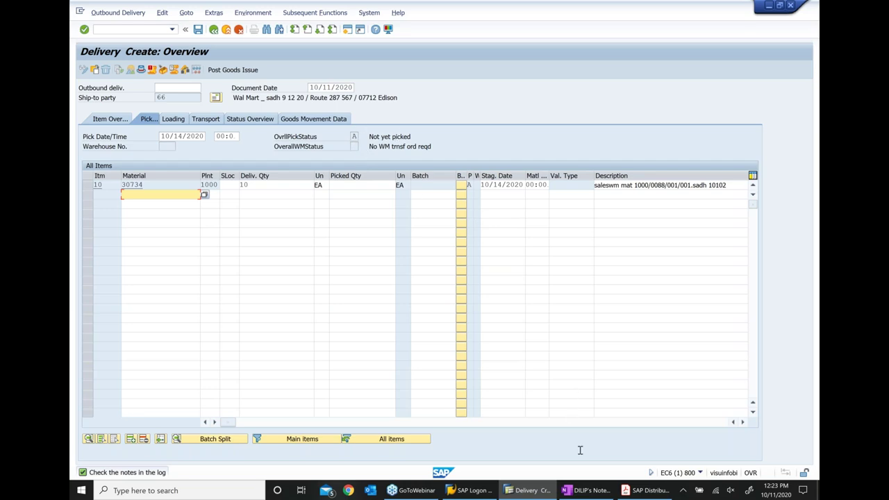
# Record picking status A under the Create Delivery line in OneNote, return to SAP and check the delivery's overall picking status.
pyautogui.click(582, 490)
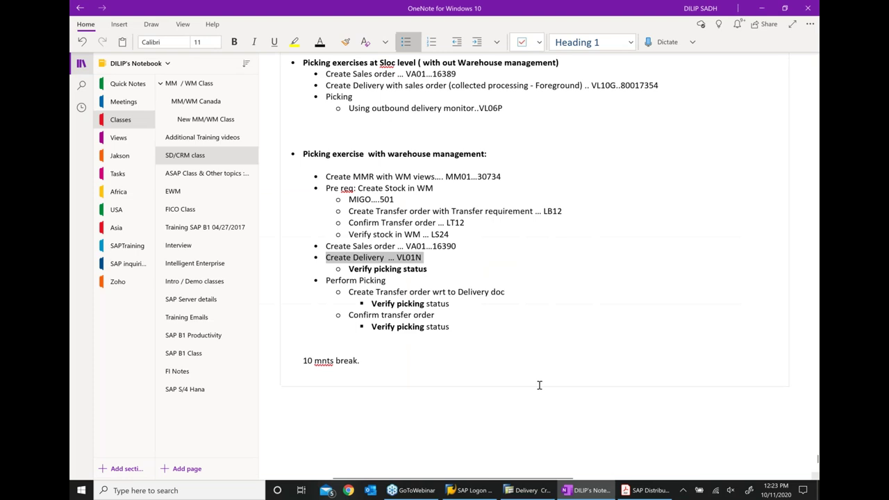
pyautogui.click(455, 270)
pyautogui.write('..A')
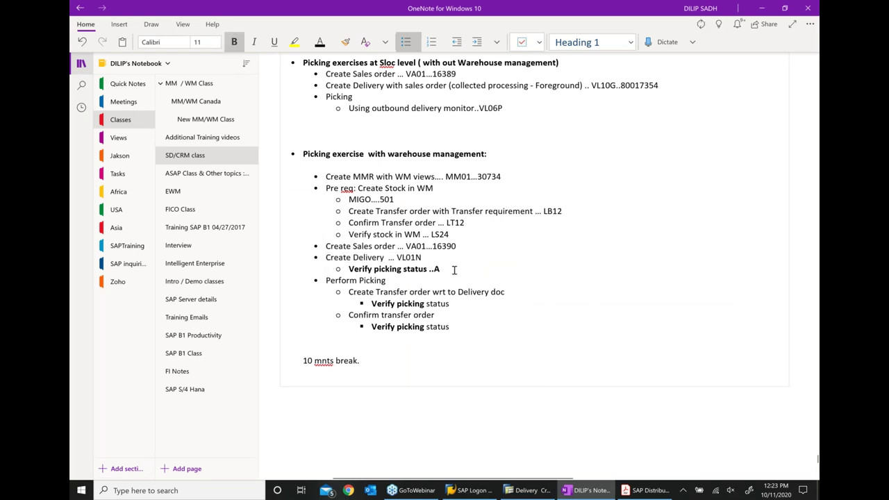
pyautogui.click(528, 490)
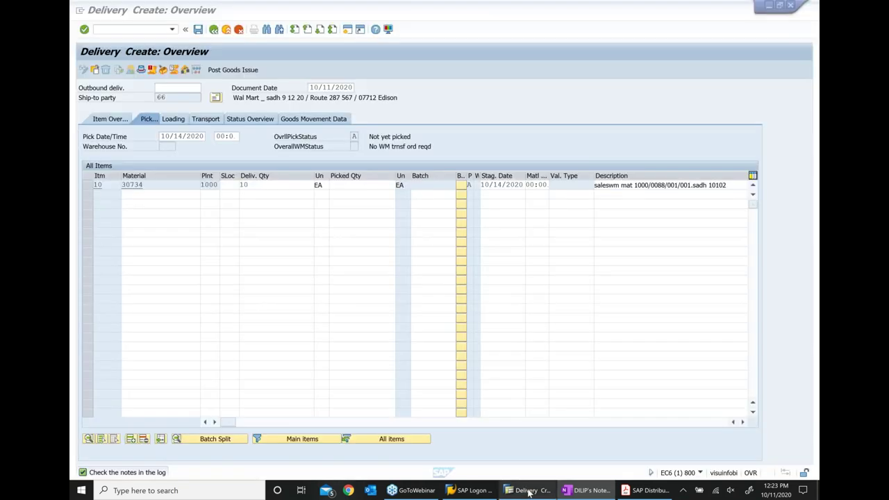
pyautogui.moveTo(368, 137); pyautogui.dragTo(449, 137)
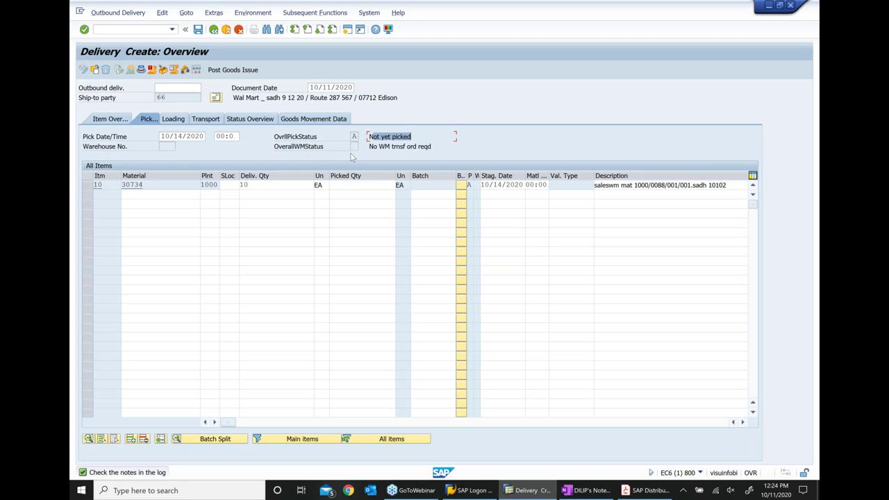
# Assign storage location 0088 to the delivery item of material 30734 and save the outbound delivery.
pyautogui.click(229, 184)
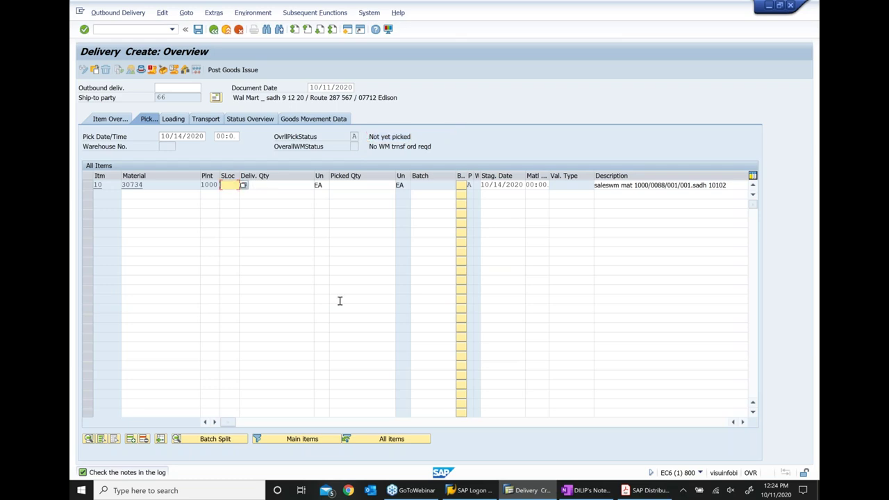
pyautogui.write('00')
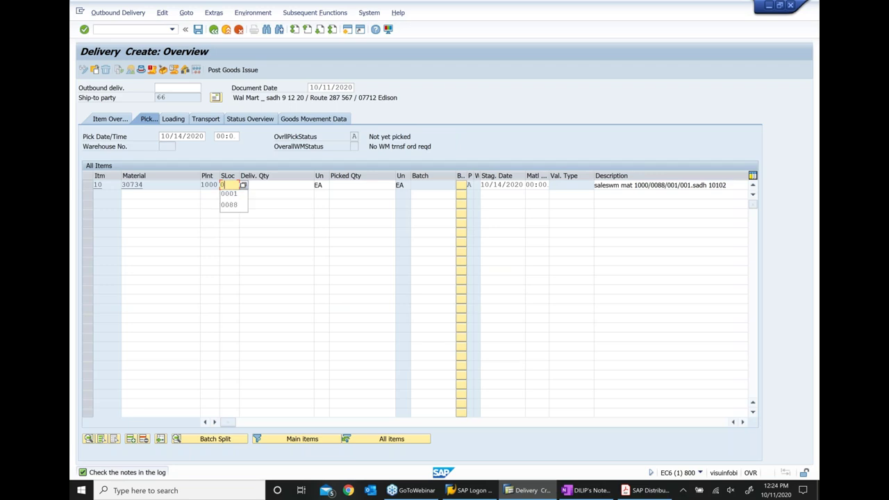
pyautogui.write('88')
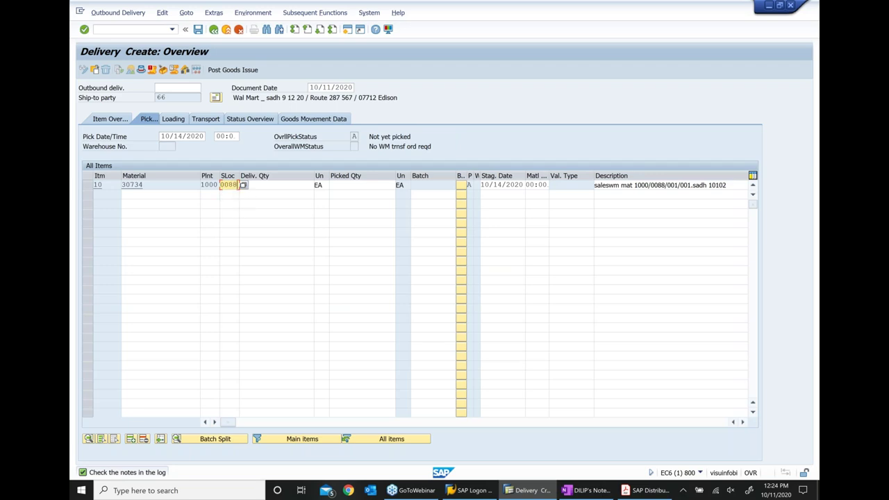
pyautogui.press('Return')
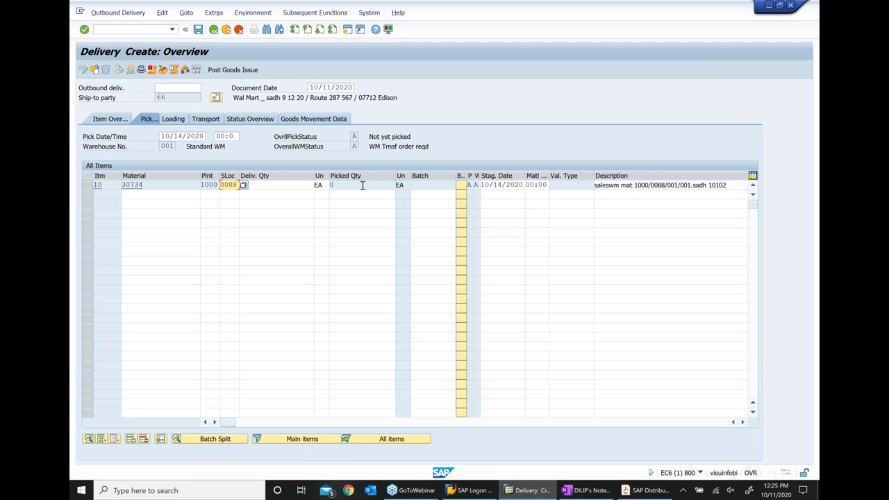
pyautogui.click(198, 29)
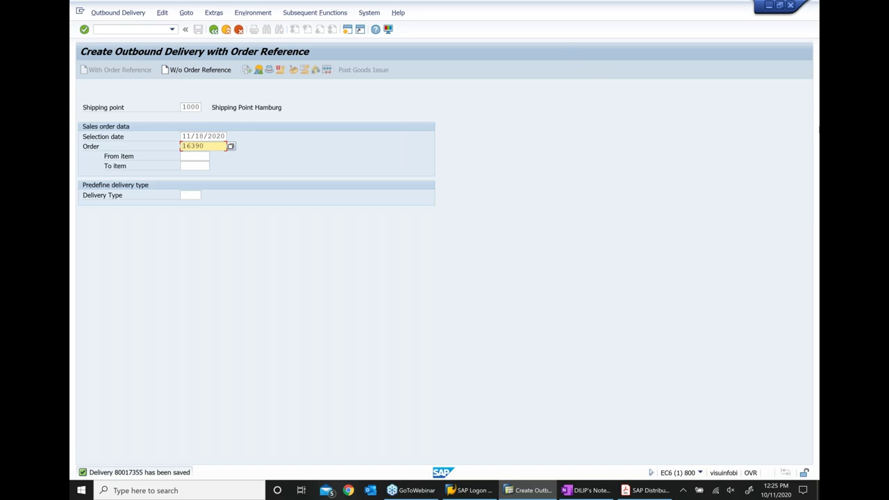
# Copy the saved outbound delivery's number, record it after VL01N in OneNote, mark the transfer order creation line and return to SAP.
pyautogui.click(131, 13)
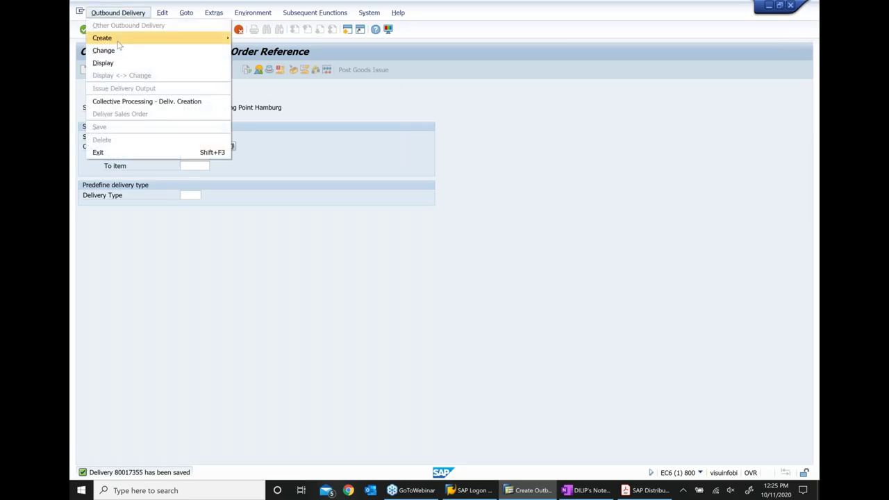
pyautogui.click(112, 63)
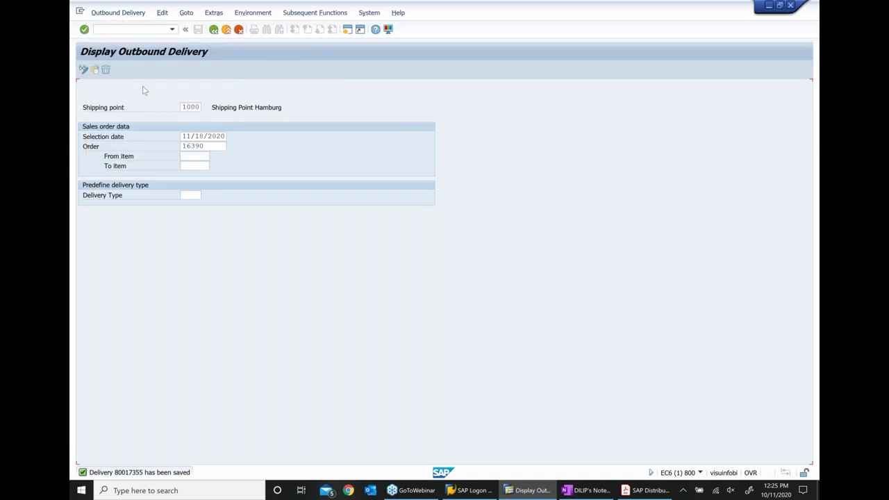
pyautogui.moveTo(221, 106); pyautogui.dragTo(127, 107)
pyautogui.hotkey('ctrl', 'c')
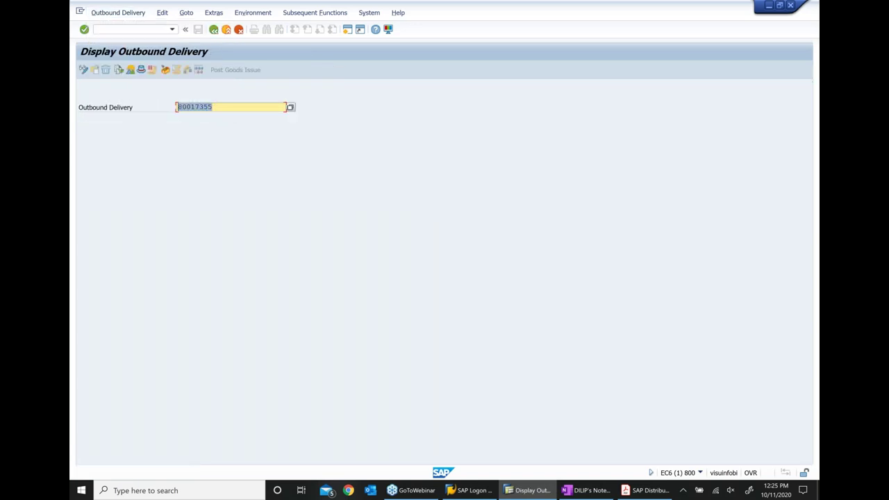
pyautogui.click(598, 491)
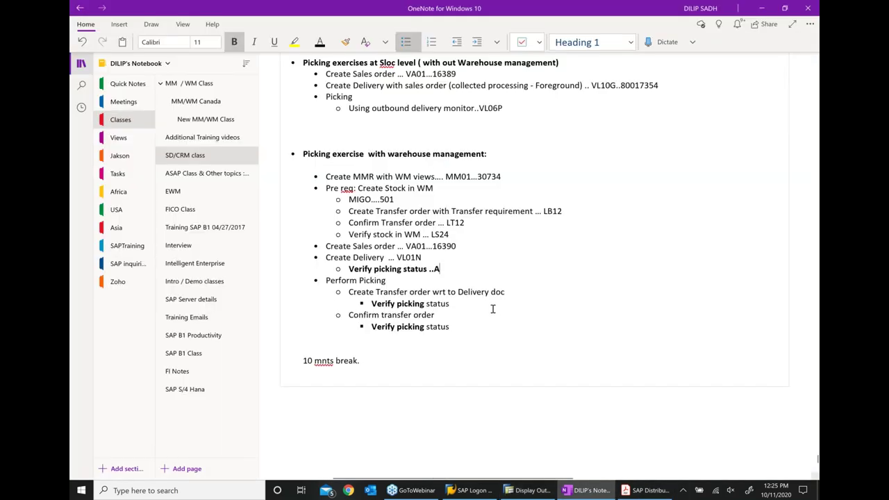
pyautogui.click(465, 256)
pyautogui.write('..')
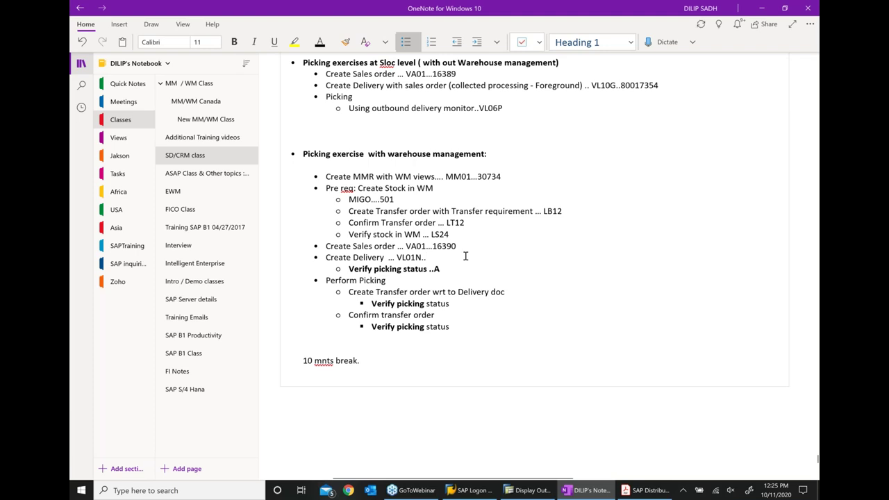
pyautogui.hotkey('ctrl', 'v')
pyautogui.moveTo(348, 292); pyautogui.dragTo(517, 292)
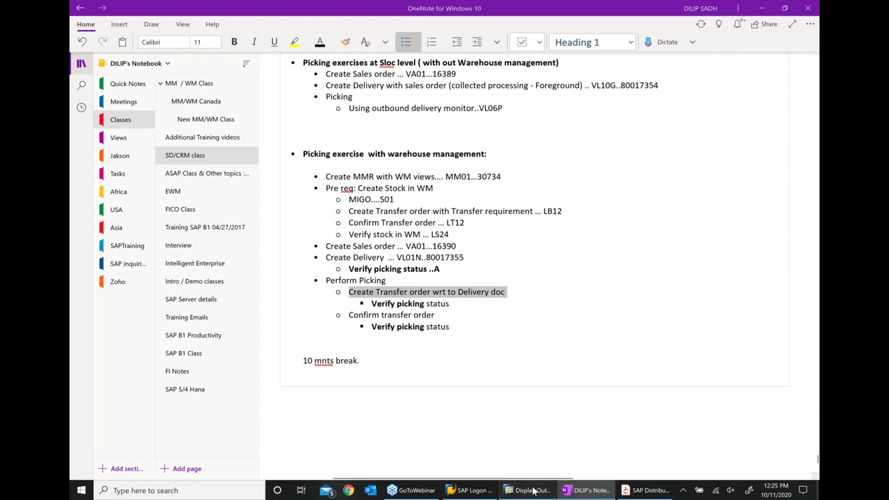
pyautogui.click(528, 490)
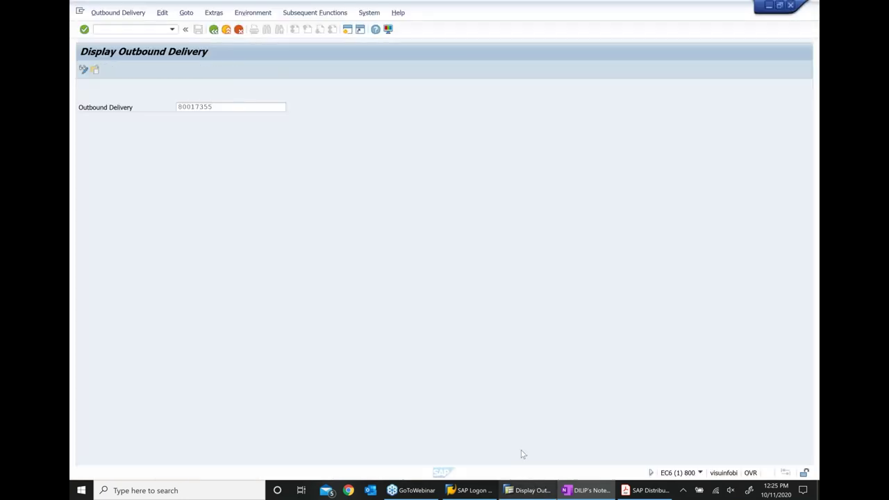
# Leave the delivery display and locate transaction LT03 - Single Document for creating a transfer order within outbound picking.
pyautogui.click(216, 33)
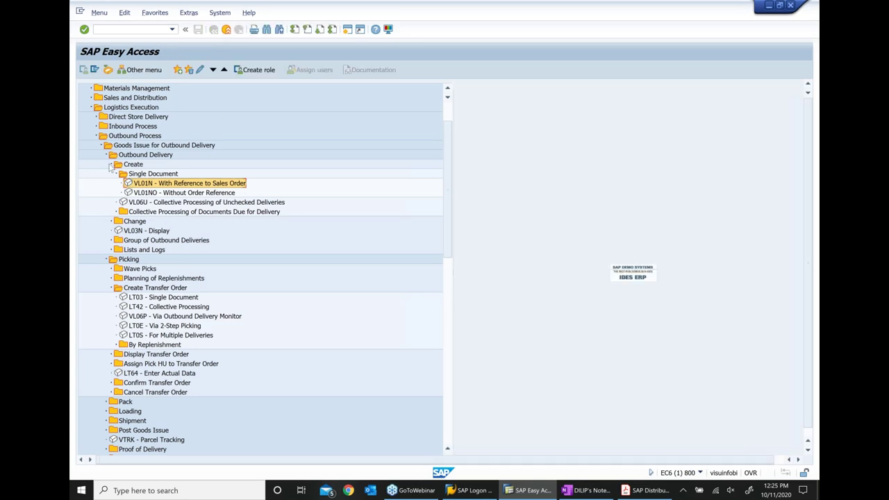
pyautogui.click(107, 155)
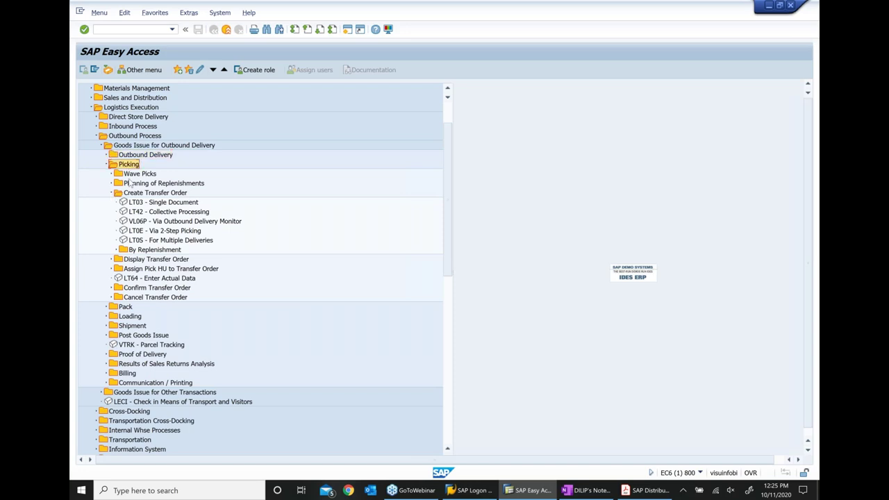
pyautogui.click(159, 194)
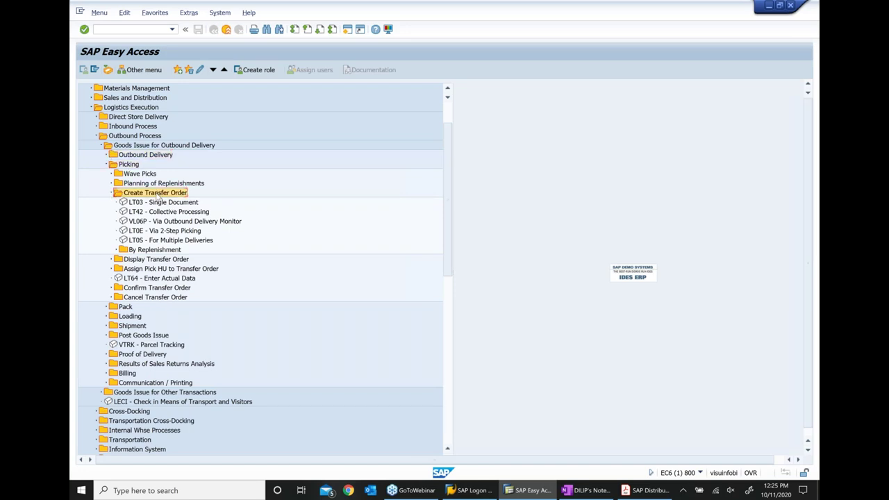
pyautogui.doubleClick(174, 203)
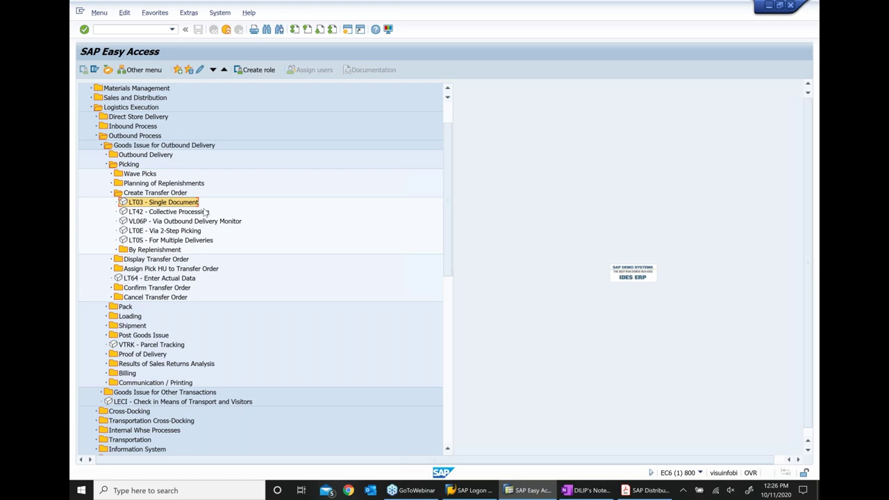
# Record LT03 after the line about creating the transfer order for the delivery document in OneNote, and return to SAP.
pyautogui.click(582, 491)
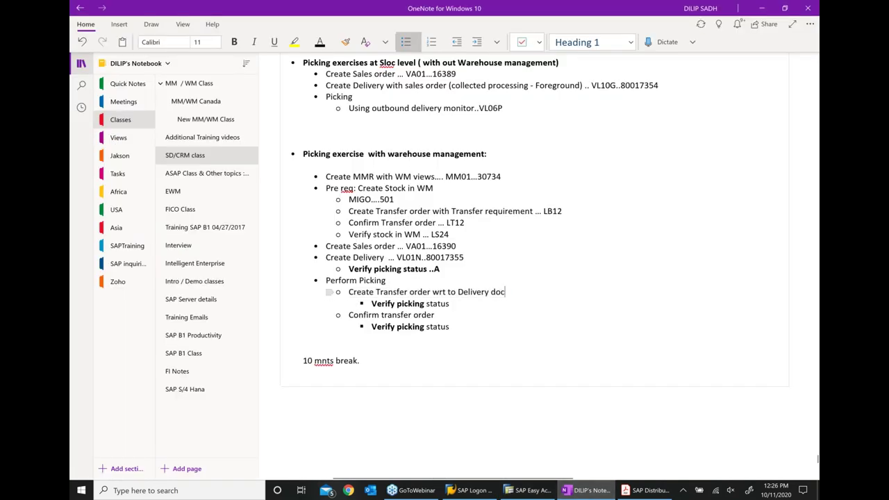
pyautogui.write('...lt')
pyautogui.press('BackSpace')
pyautogui.press('BackSpace')
pyautogui.write('LT')
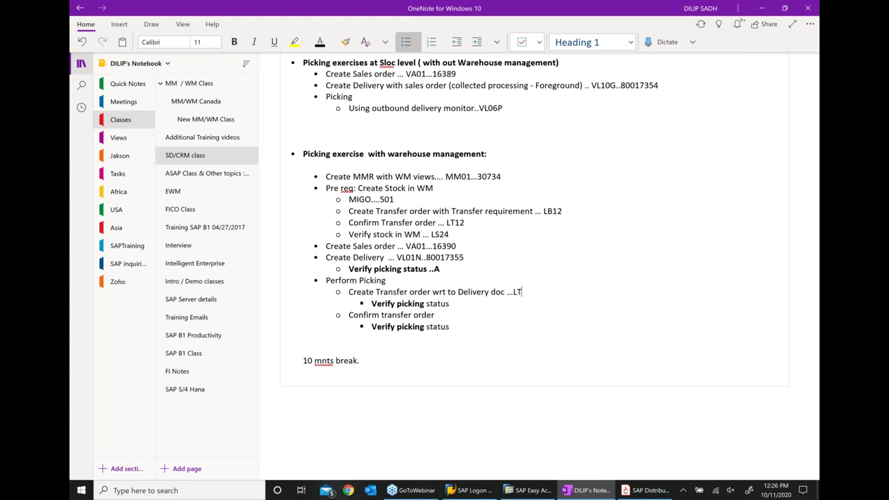
pyautogui.write('03')
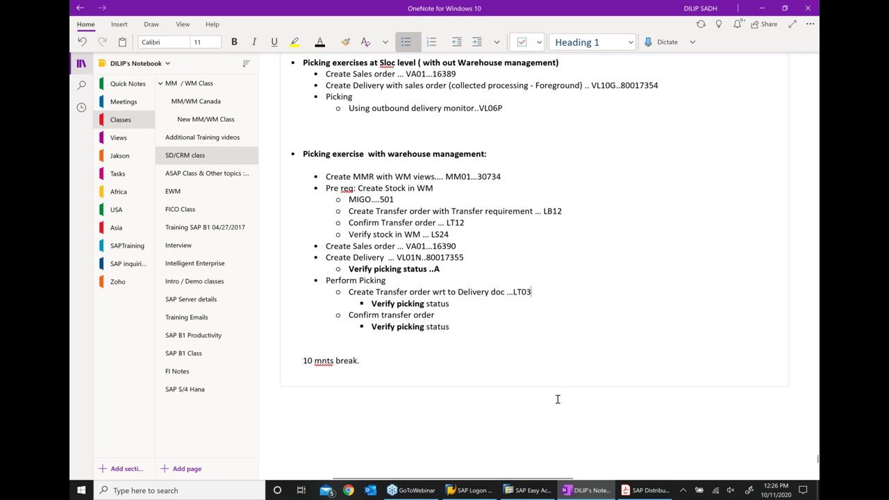
pyautogui.click(528, 490)
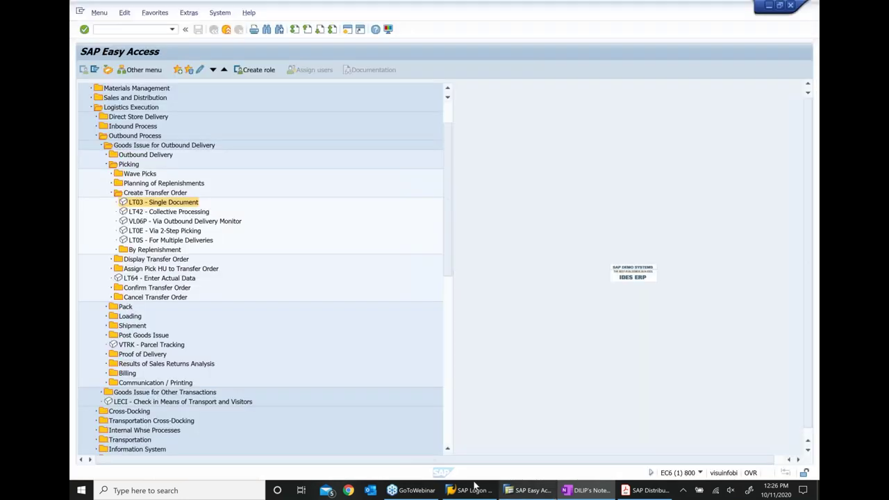
# Start LT03 for the outbound delivery with plant 1000 and proceed to the stock removal preparation.
pyautogui.click(137, 202)
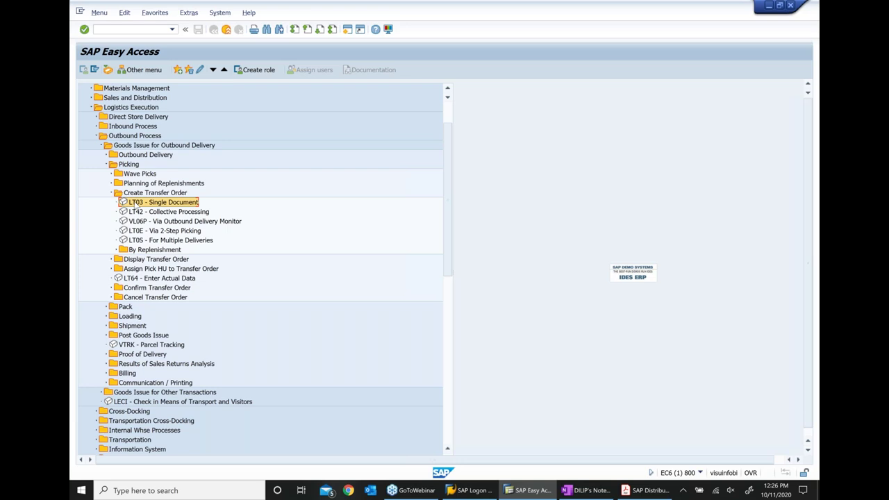
pyautogui.press('Return')
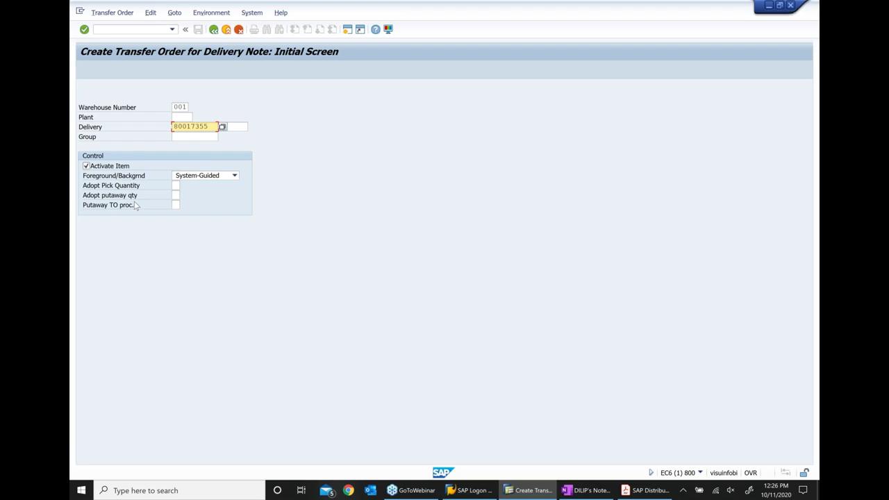
pyautogui.click(177, 117)
pyautogui.write('1000')
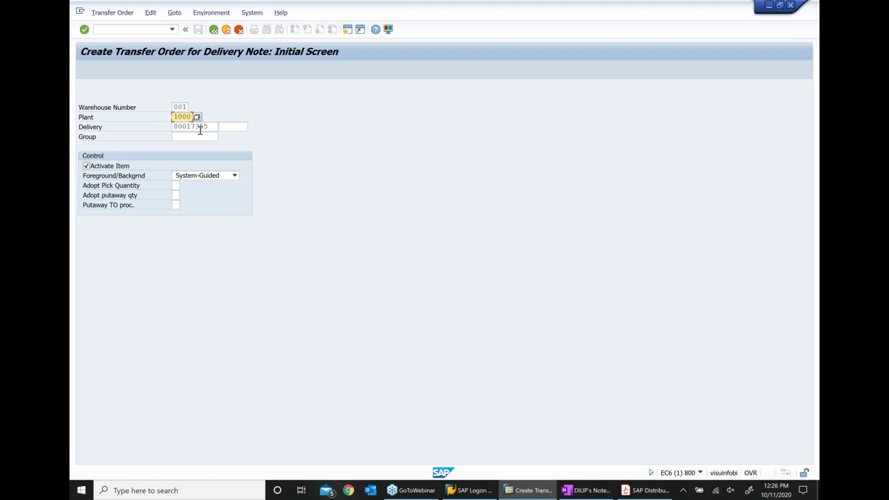
pyautogui.press('Return')
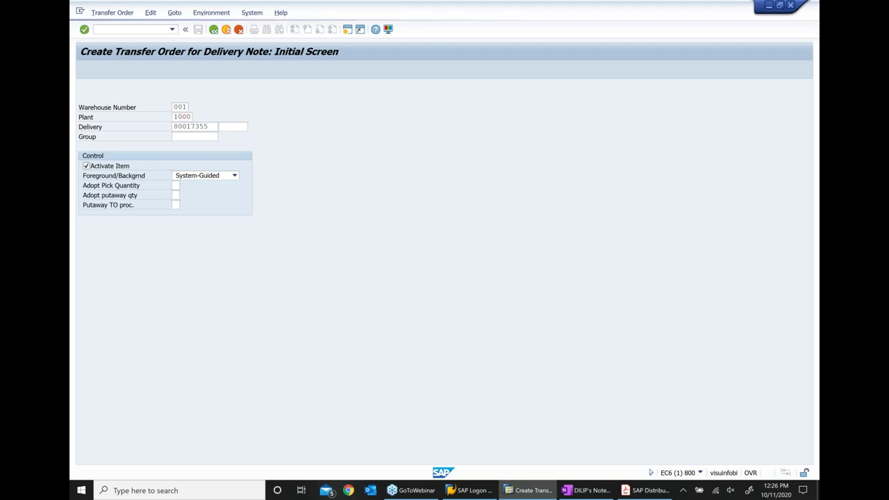
pyautogui.press('Return')
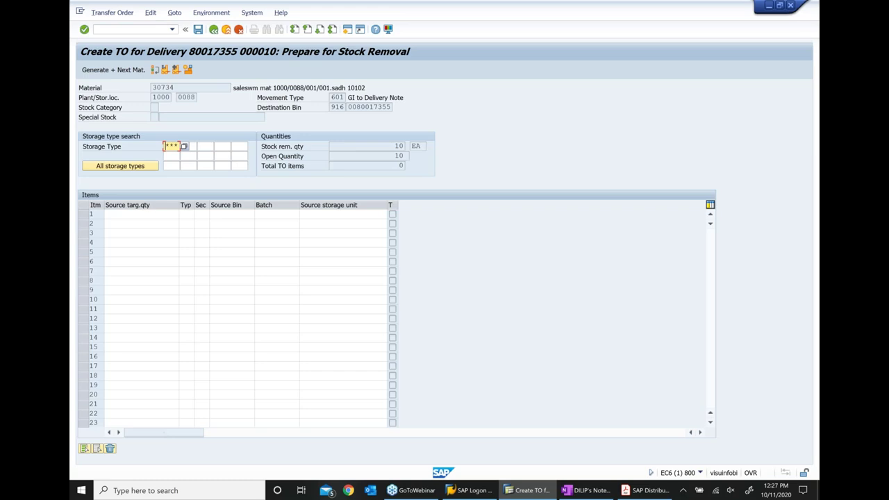
# Generate the transfer order item for material 30734 and review its source bin, destination quantity and remaining bin quantity.
pyautogui.click(176, 70)
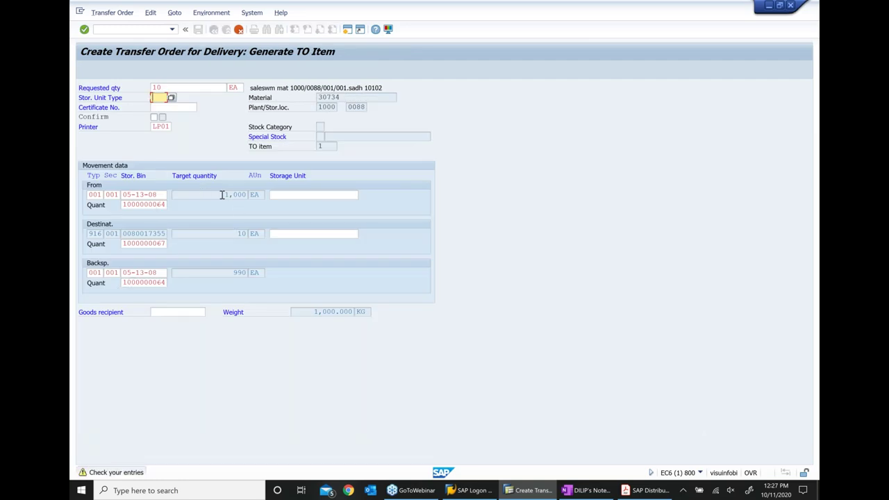
pyautogui.moveTo(222, 195); pyautogui.dragTo(294, 192)
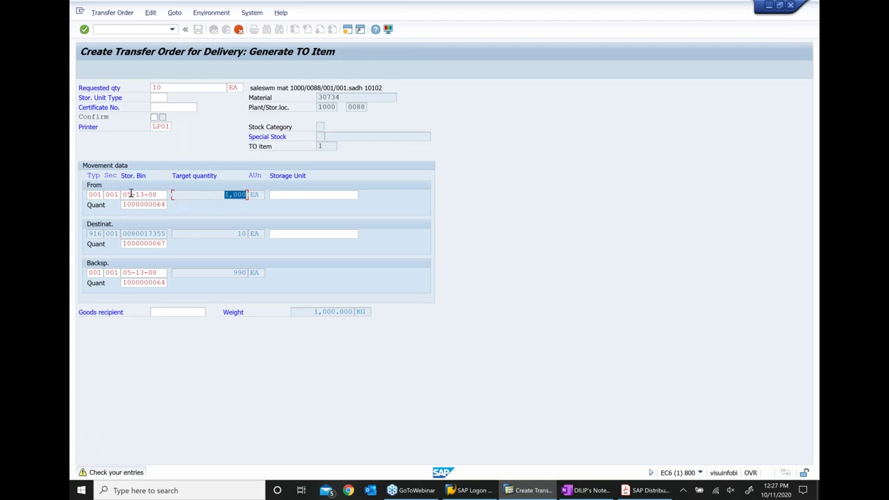
pyautogui.moveTo(163, 194); pyautogui.dragTo(123, 195)
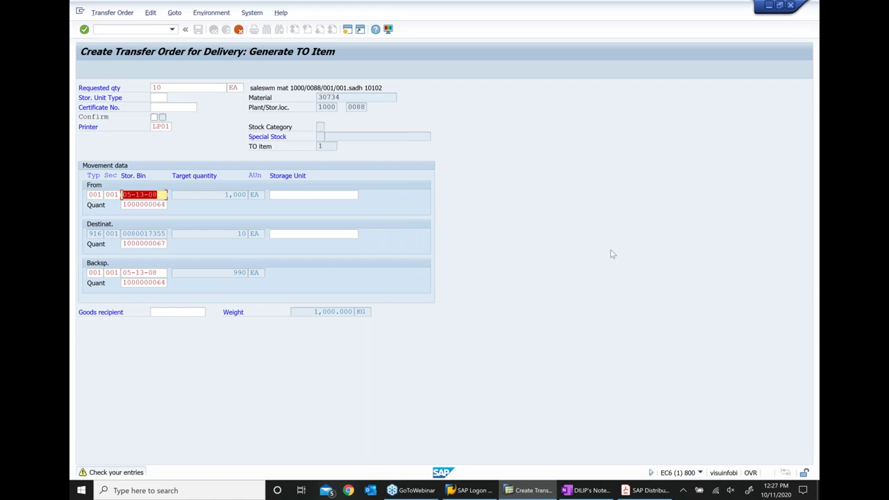
pyautogui.moveTo(230, 195); pyautogui.dragTo(302, 191)
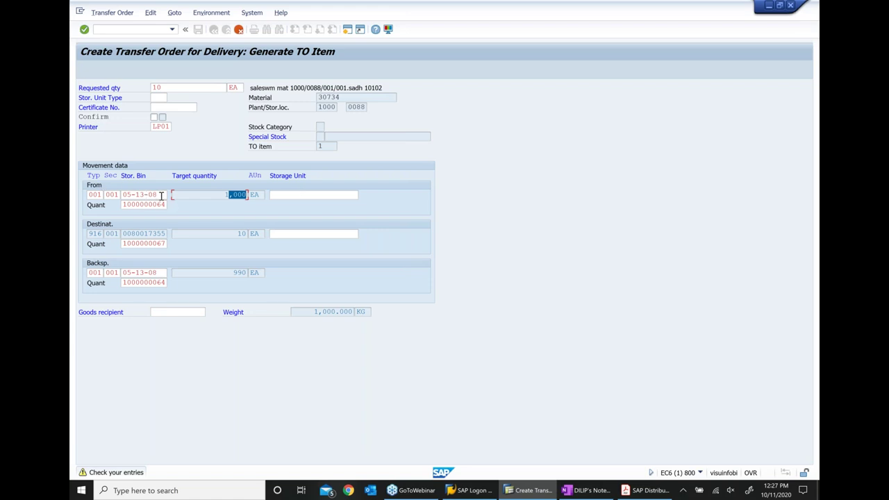
pyautogui.moveTo(162, 197); pyautogui.dragTo(91, 197)
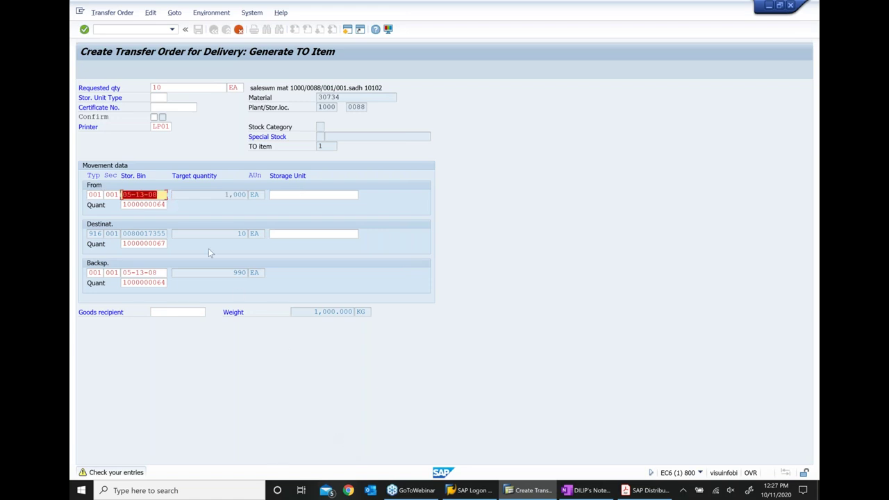
pyautogui.moveTo(274, 233); pyautogui.dragTo(237, 233)
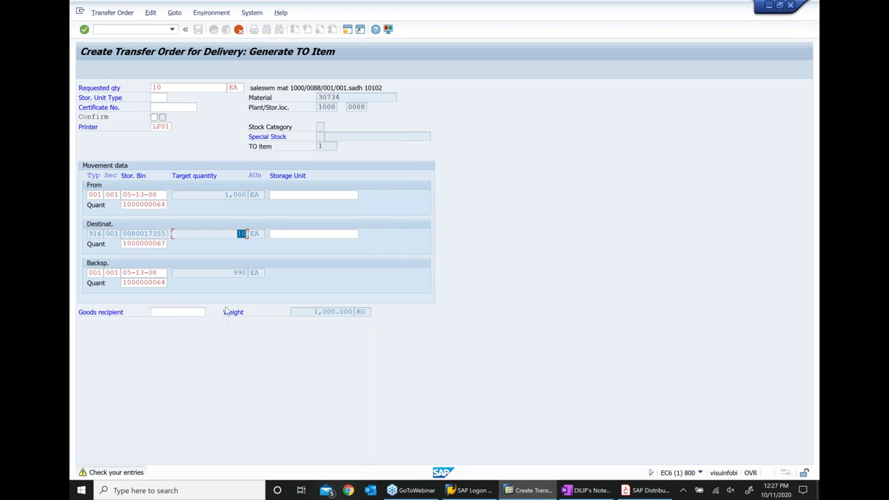
pyautogui.moveTo(225, 275); pyautogui.dragTo(248, 273)
# Accept the generated stock removal item, save the transfer order and leave the transaction.
pyautogui.press('Return')
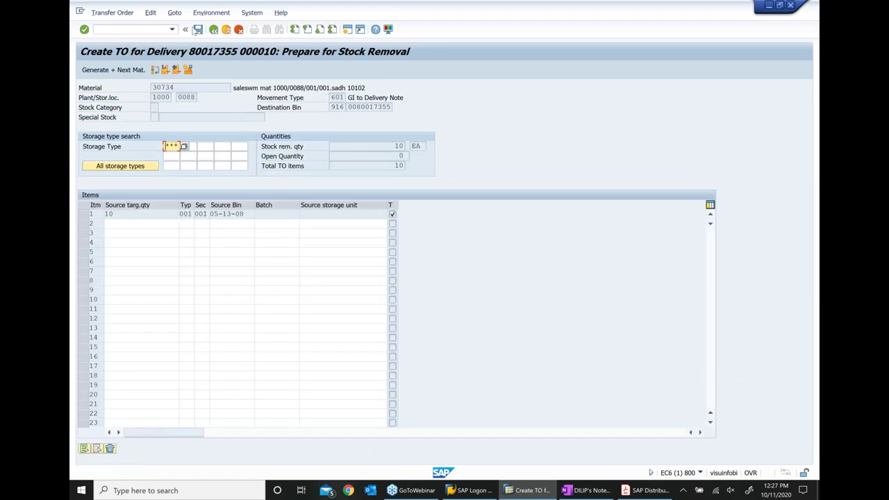
pyautogui.click(198, 30)
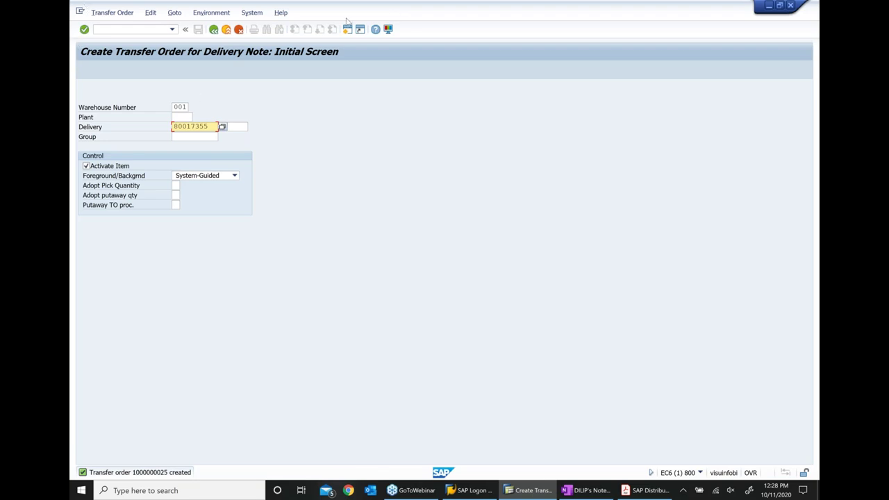
pyautogui.click(227, 32)
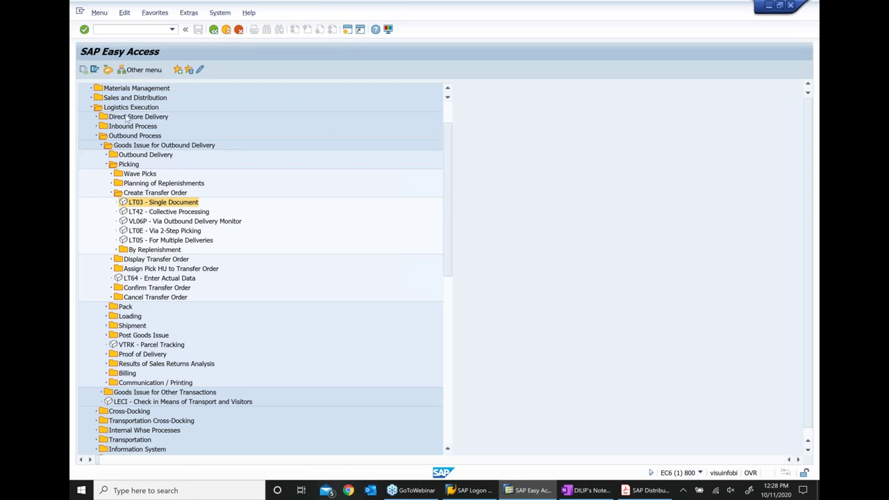
# Open the outbound delivery with VL02N and check its overall picking status, overall WM status and picked quantity.
pyautogui.write('VL02N')
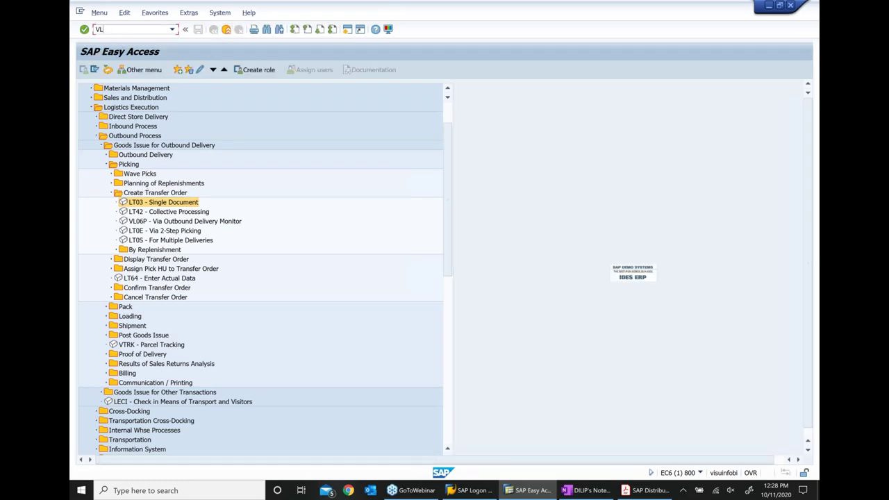
pyautogui.press('Return')
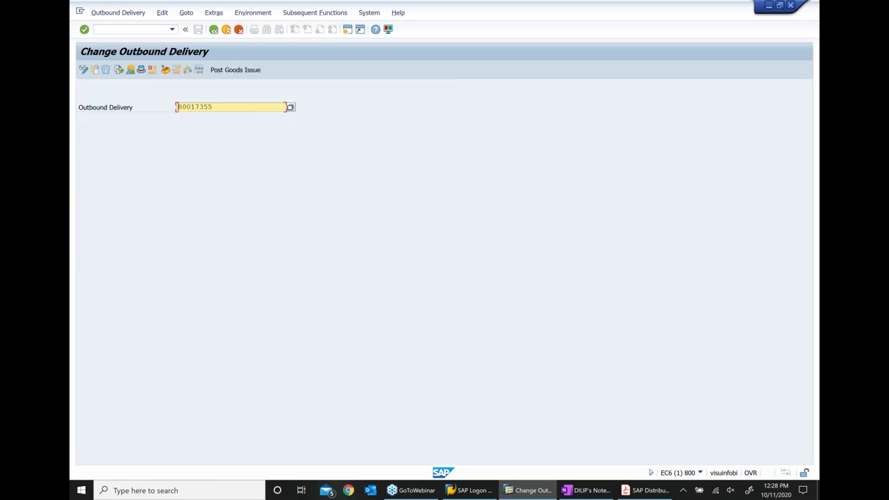
pyautogui.press('Return')
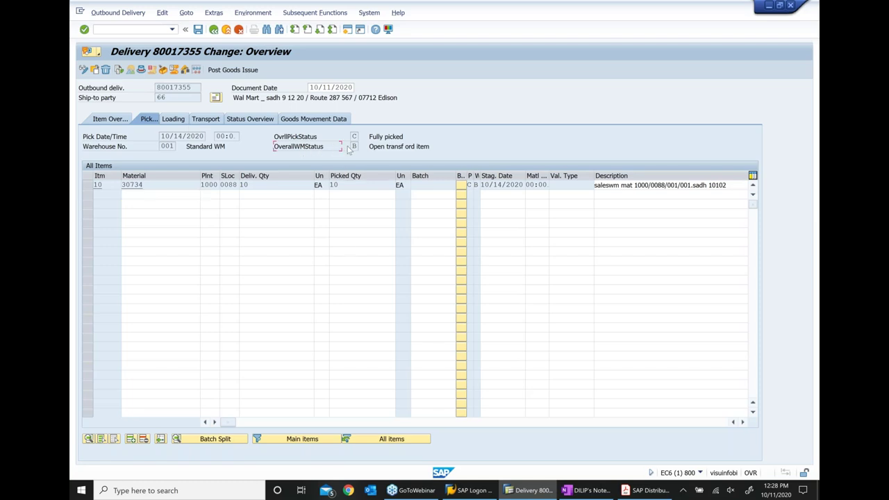
pyautogui.click(353, 146)
pyautogui.click(406, 148)
pyautogui.moveTo(369, 147); pyautogui.dragTo(560, 146)
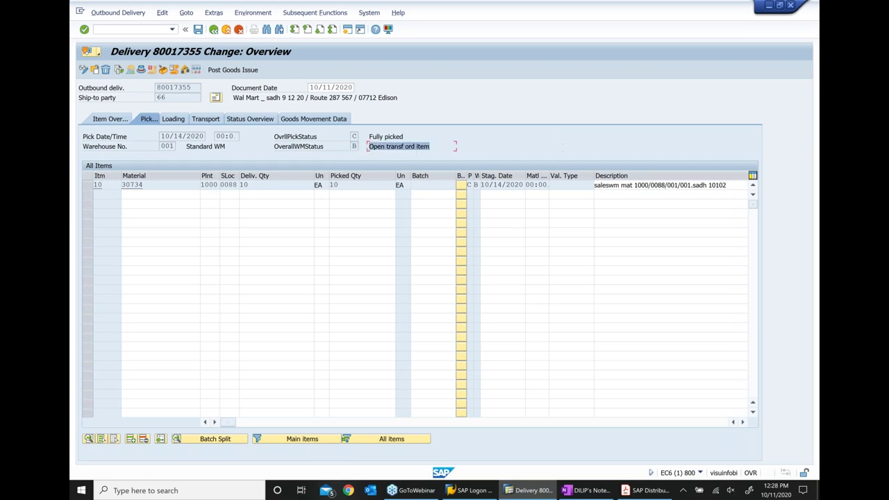
pyautogui.click(358, 185)
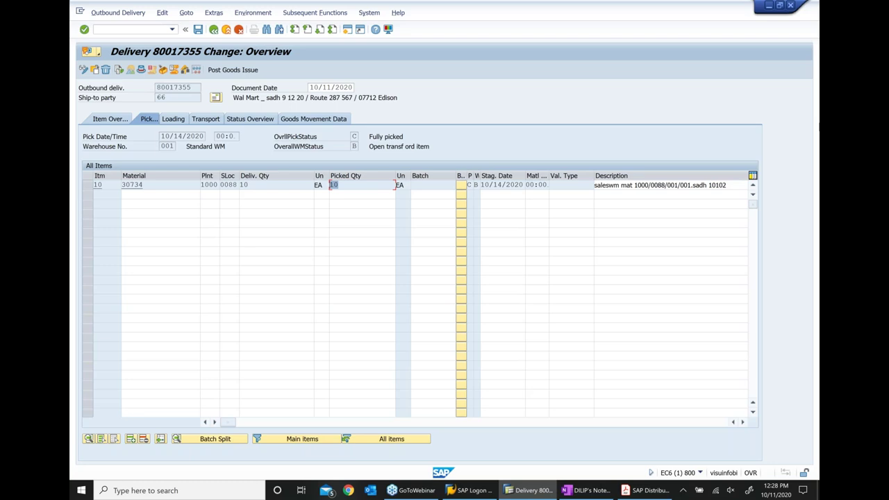
# Mark the Confirm transfer order line in the OneNote picking exercise and return to the delivery in SAP.
pyautogui.click(591, 489)
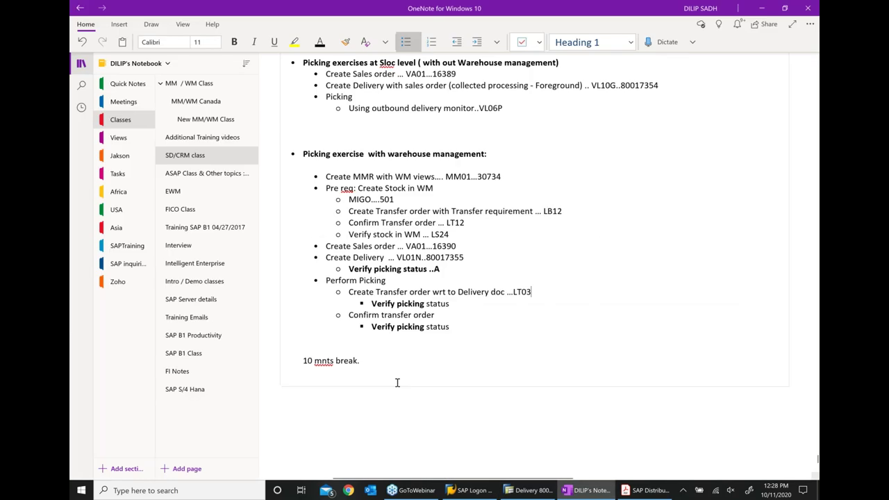
pyautogui.moveTo(347, 315); pyautogui.dragTo(467, 318)
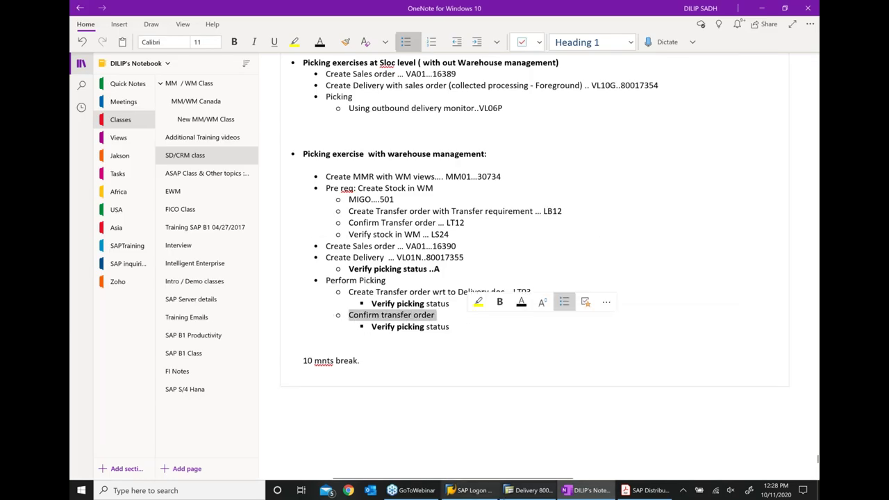
pyautogui.click(529, 490)
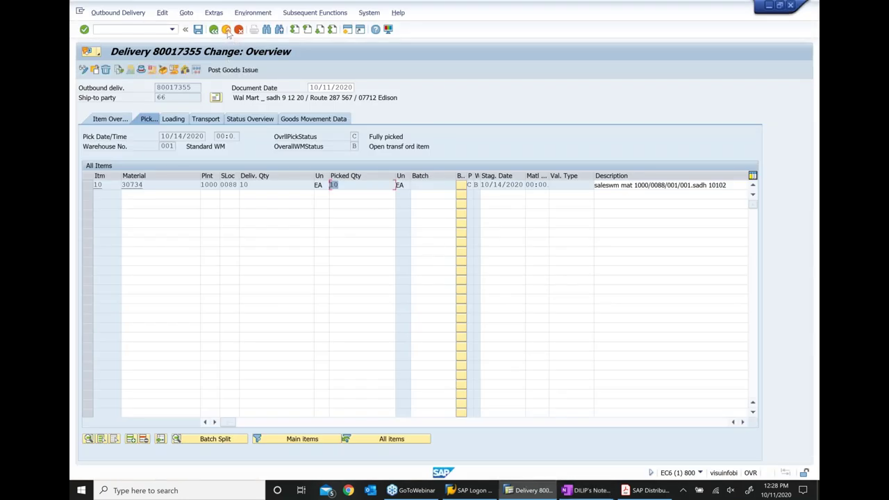
# Leave the delivery and select transaction LT12 - In One Step for confirming a transfer order as a single document.
pyautogui.click(227, 30)
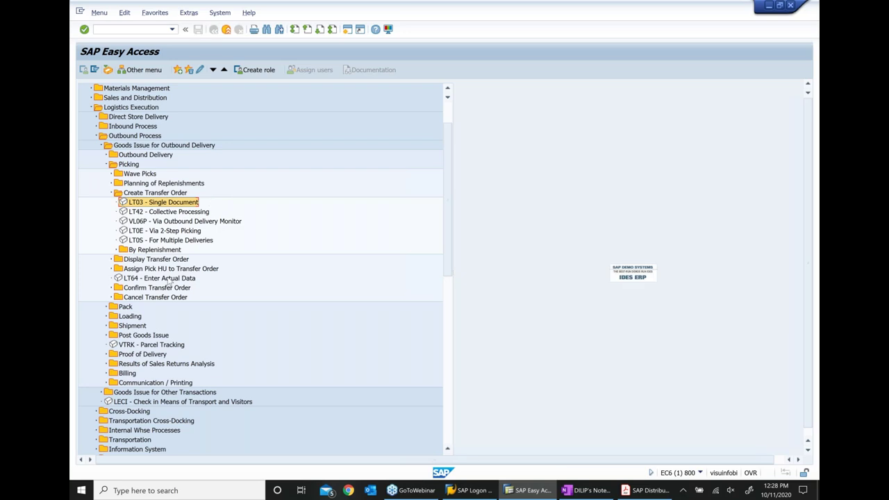
pyautogui.click(142, 287)
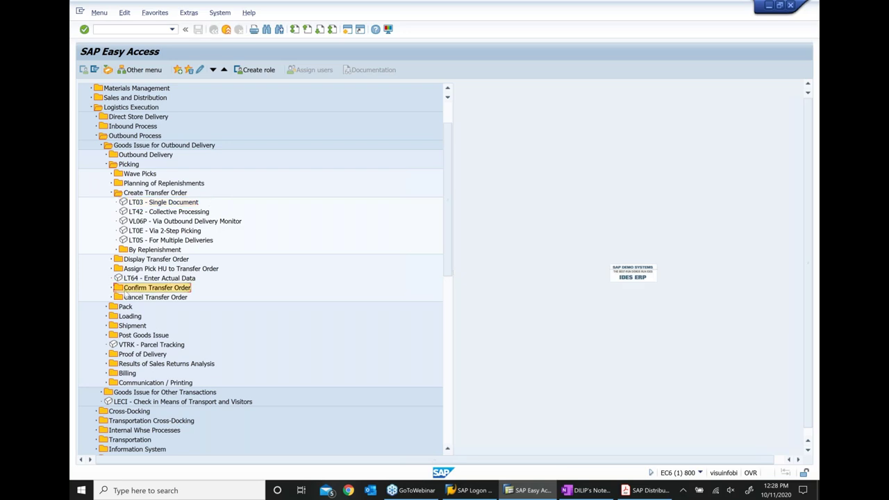
pyautogui.click(111, 287)
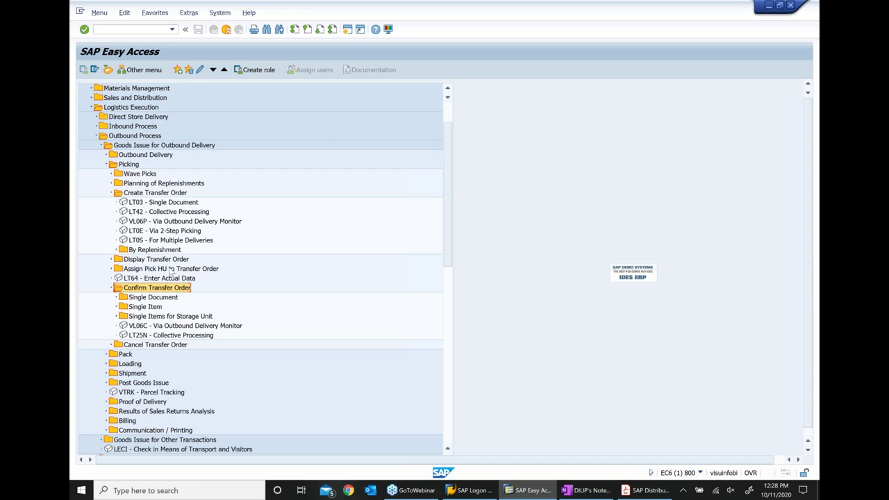
pyautogui.click(116, 297)
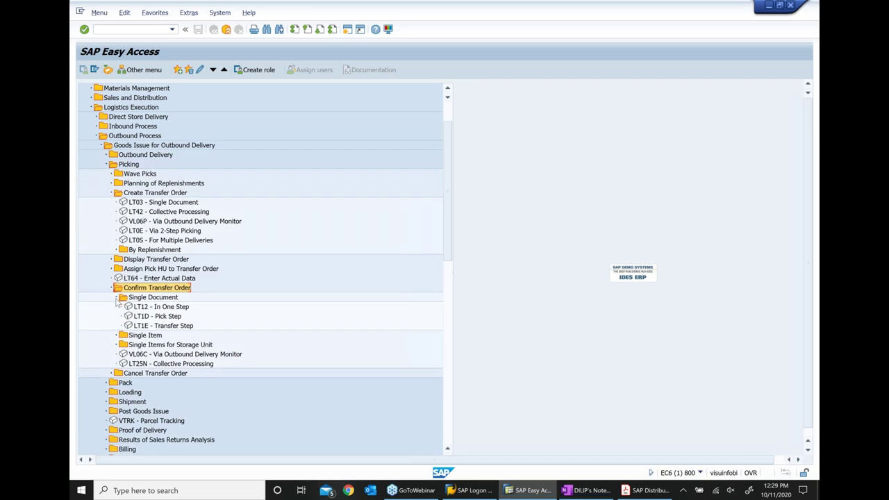
pyautogui.click(154, 310)
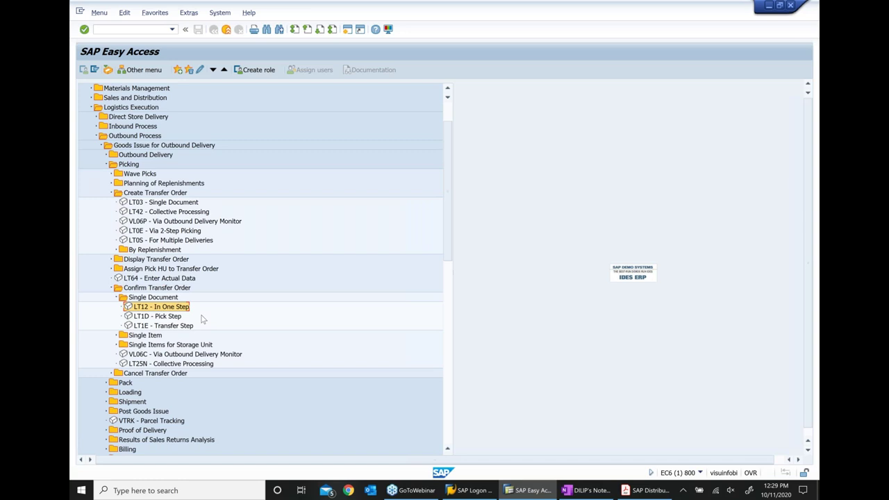
# Add the transaction code LT12 to the Confirm transfer order line of the warehouse picking exercise in OneNote.
pyautogui.click(589, 491)
pyautogui.click(460, 314)
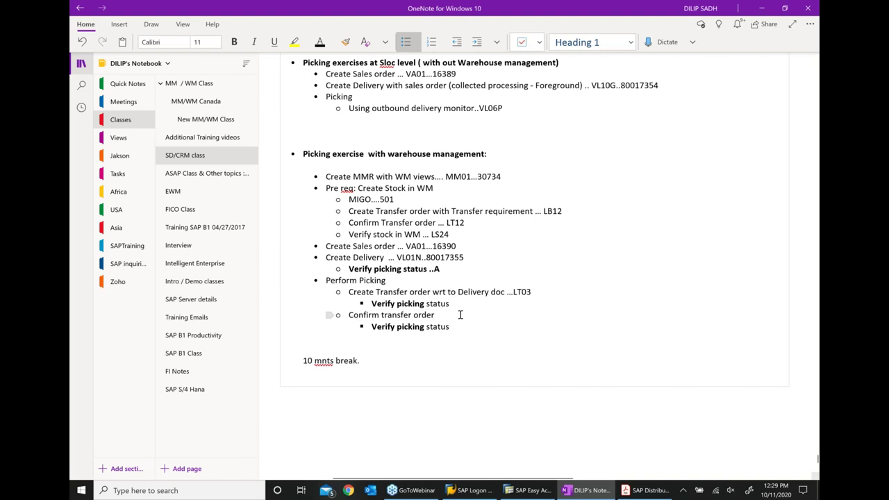
pyautogui.write('...L12')
pyautogui.press('BackSpace')
pyautogui.press('BackSpace')
pyautogui.write('T12')
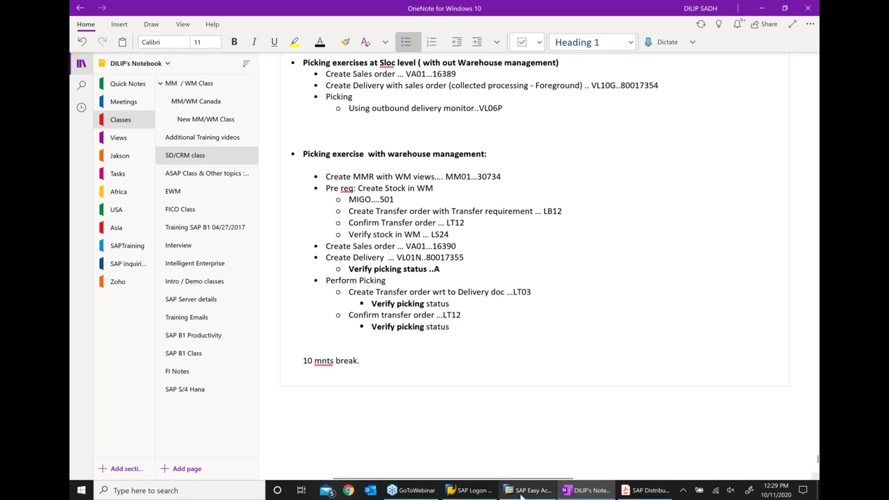
# Return to SAP, start transaction LT12 and open the item overview of the proposed transfer order in warehouse 001.
pyautogui.click(529, 491)
pyautogui.click(134, 308)
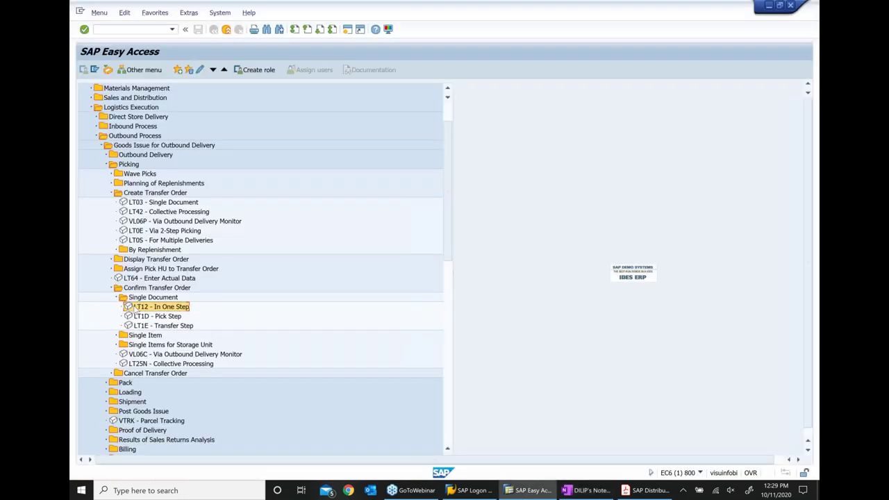
pyautogui.doubleClick(133, 309)
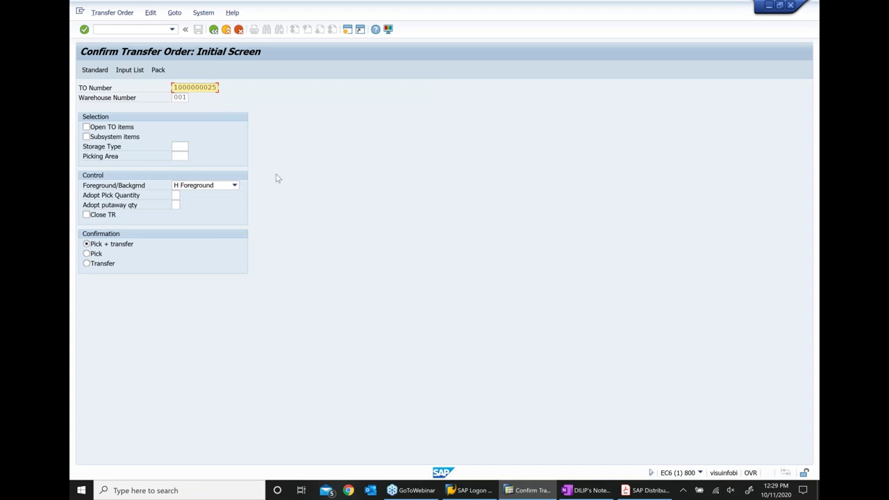
pyautogui.press('Return')
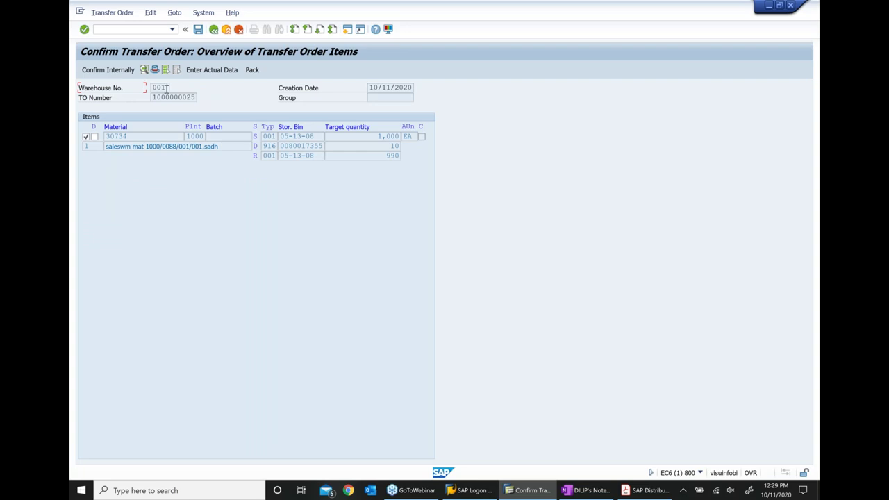
# Review the transfer order's header, material and target quantities, save its confirmation and leave the transaction.
pyautogui.doubleClick(371, 88)
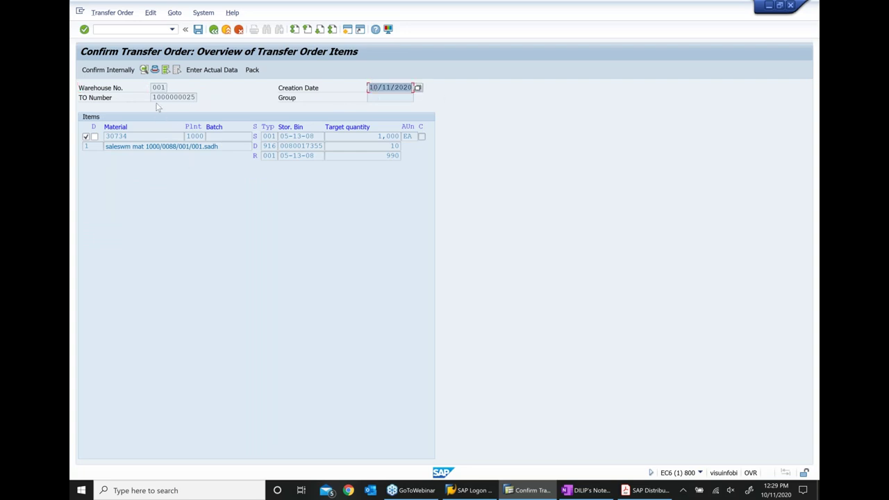
pyautogui.moveTo(150, 97); pyautogui.dragTo(197, 98)
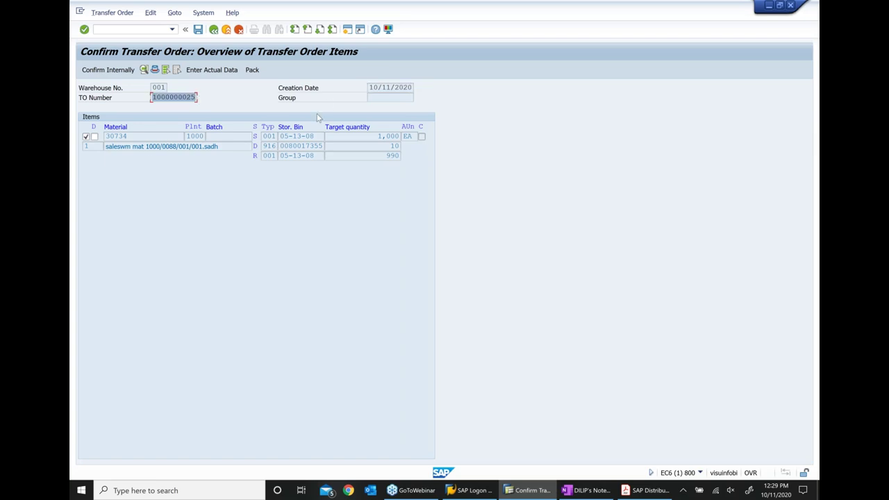
pyautogui.doubleClick(133, 136)
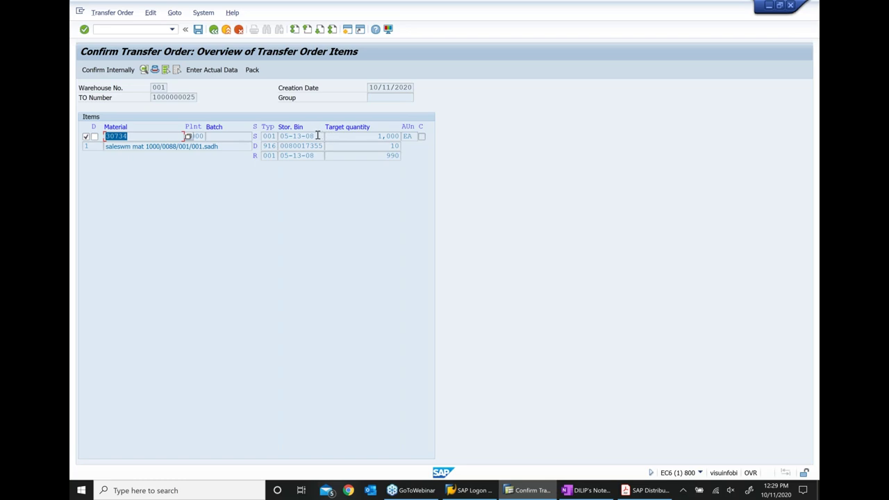
pyautogui.doubleClick(396, 137)
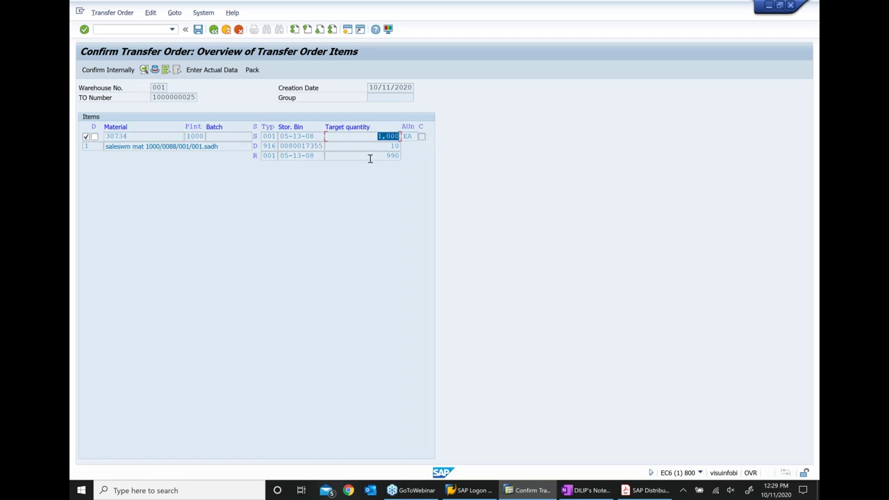
pyautogui.click(376, 155)
pyautogui.hotkey('shift', 'End')
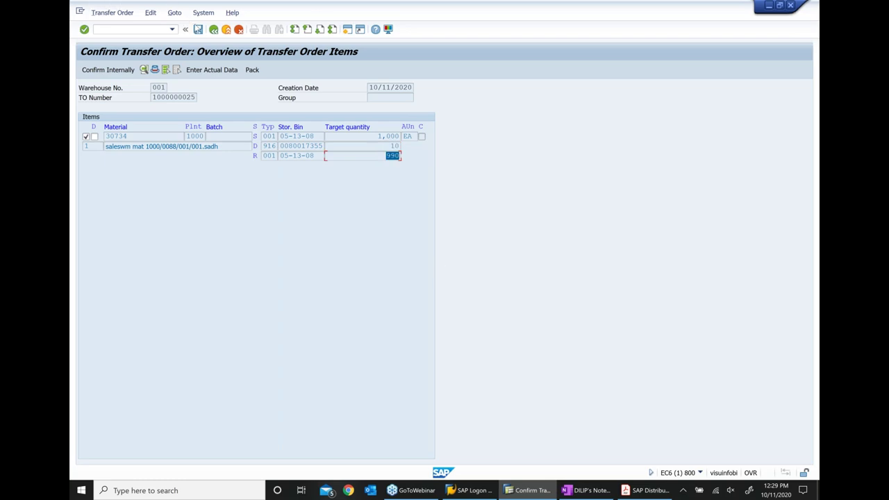
pyautogui.click(198, 30)
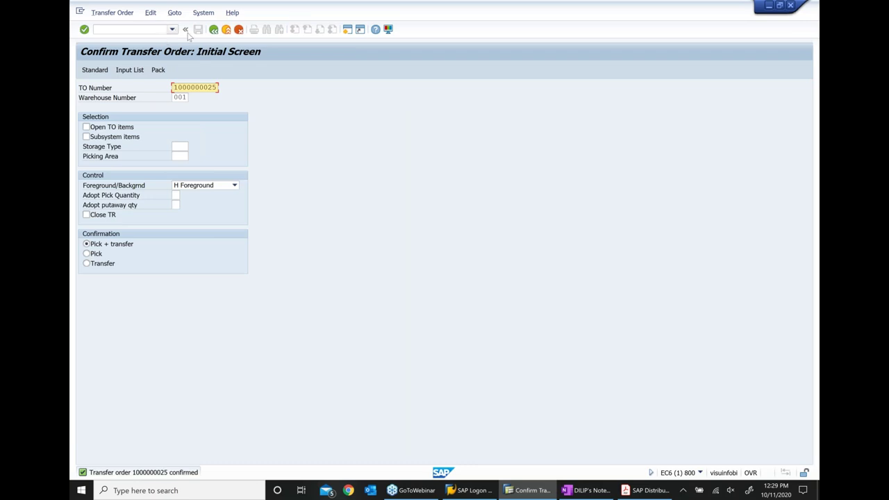
pyautogui.click(227, 30)
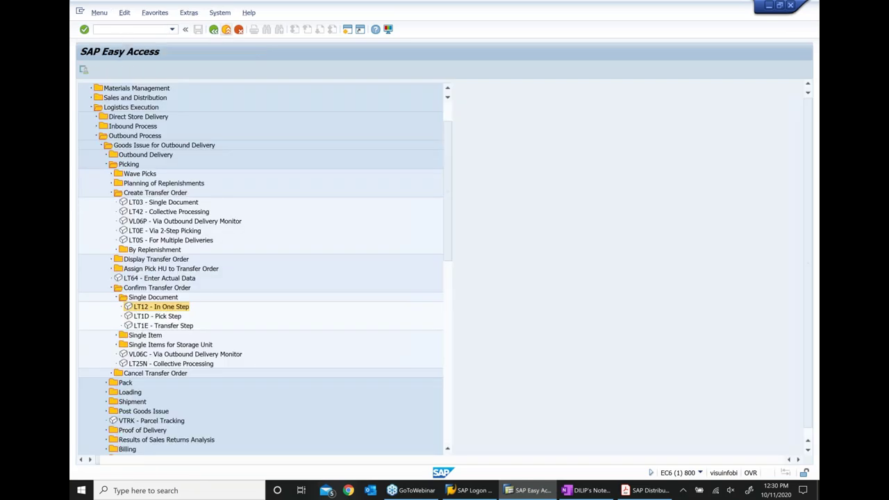
# Start transaction VL02N for changing the outbound delivery.
pyautogui.click(115, 29)
pyautogui.write('VL02N')
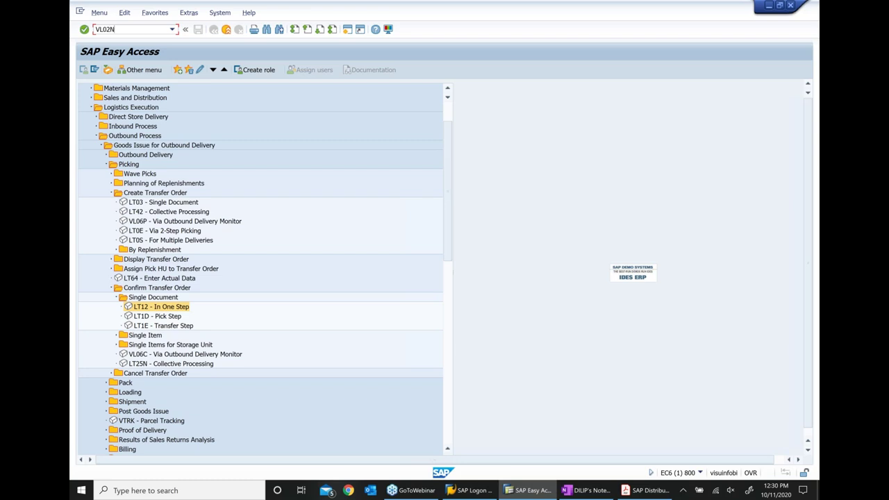
pyautogui.press('Return')
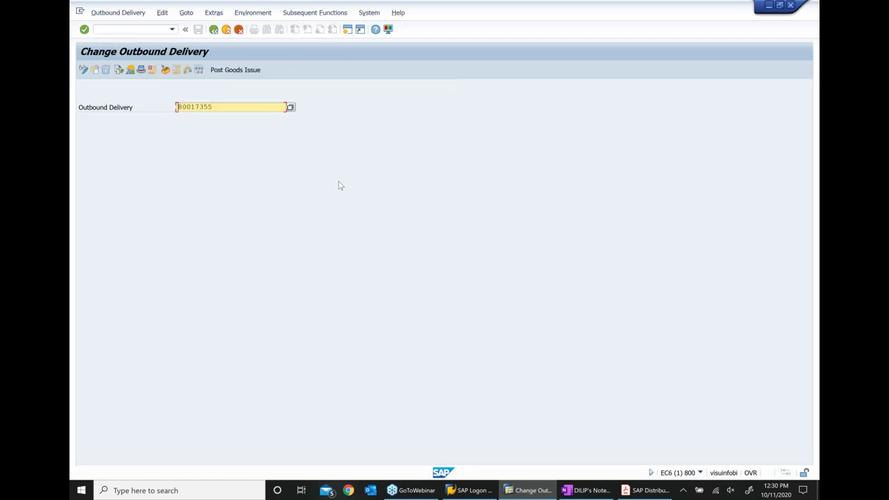
# Record picking status B on the Verify picking status line under Create Transfer order in OneNote and return to SAP.
pyautogui.click(646, 490)
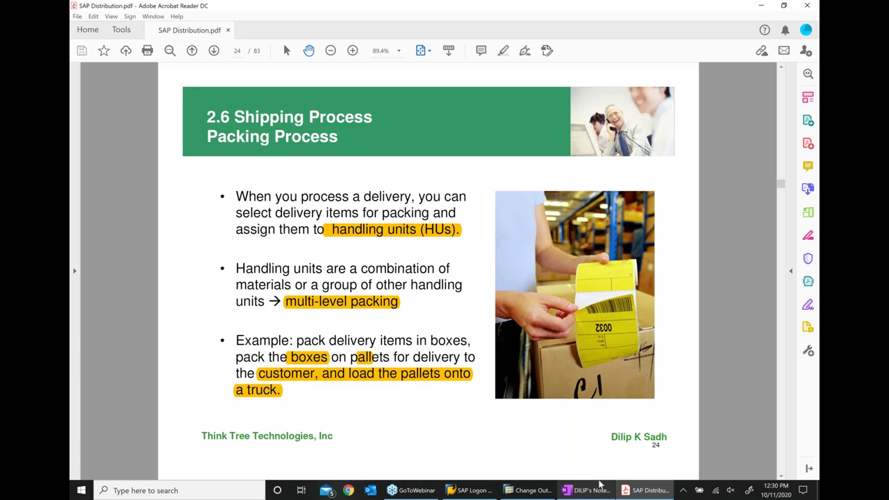
pyautogui.click(586, 491)
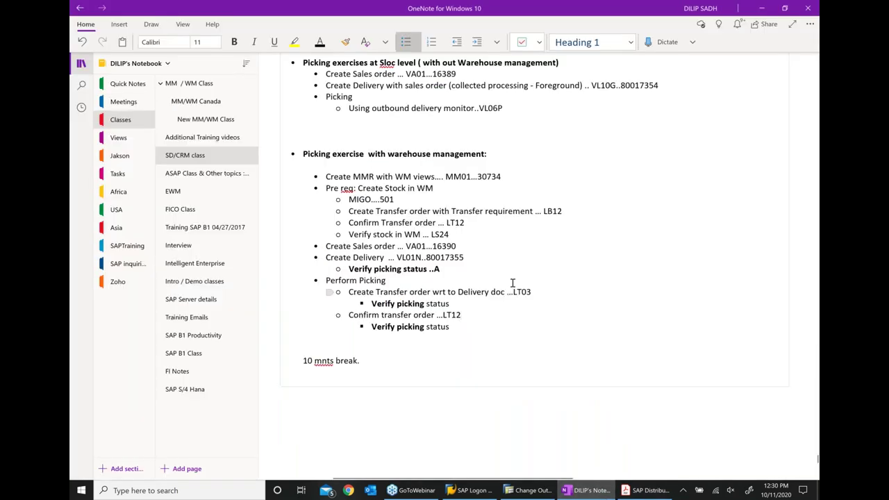
pyautogui.click(471, 303)
pyautogui.write('..B')
pyautogui.click(527, 491)
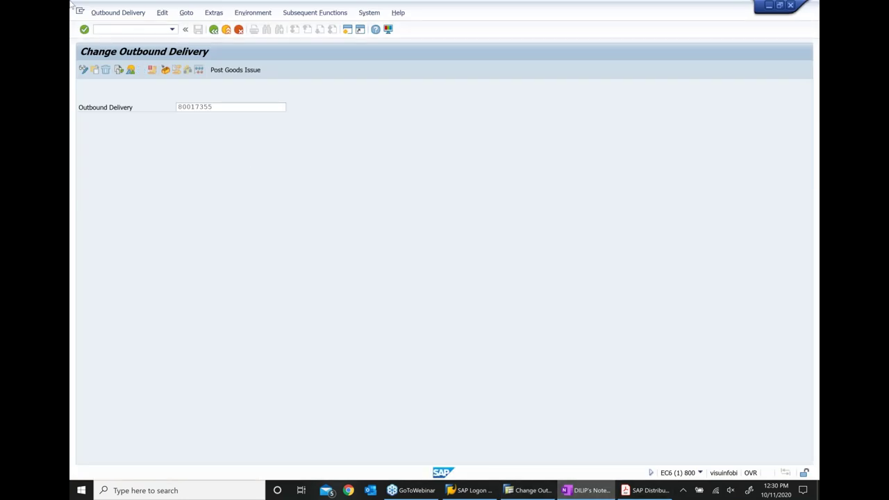
# Open the outbound delivery and check its overall picking status and overall WM status.
pyautogui.press('Return')
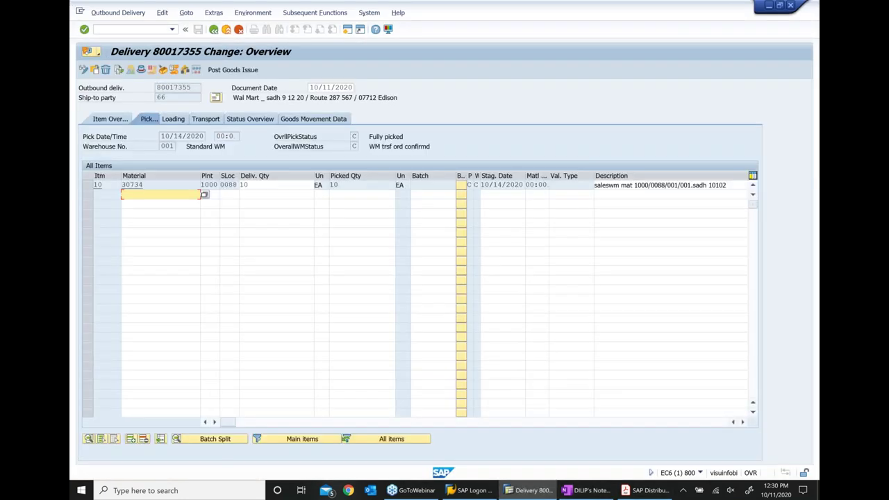
pyautogui.click(393, 139)
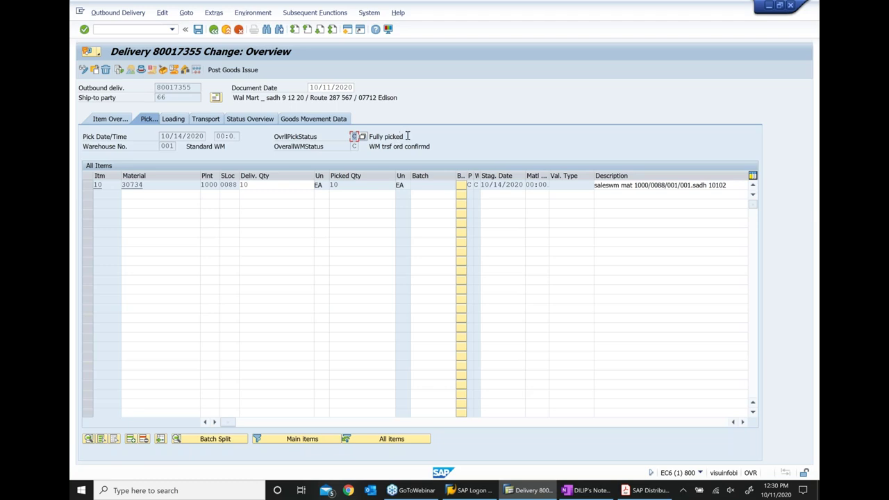
pyautogui.moveTo(405, 136); pyautogui.dragTo(347, 132)
pyautogui.click(353, 147)
pyautogui.doubleClick(405, 147)
# Record picking status C on the Verify picking status line under Confirm transfer order in OneNote and switch to the SAP Distribution PDF.
pyautogui.click(589, 490)
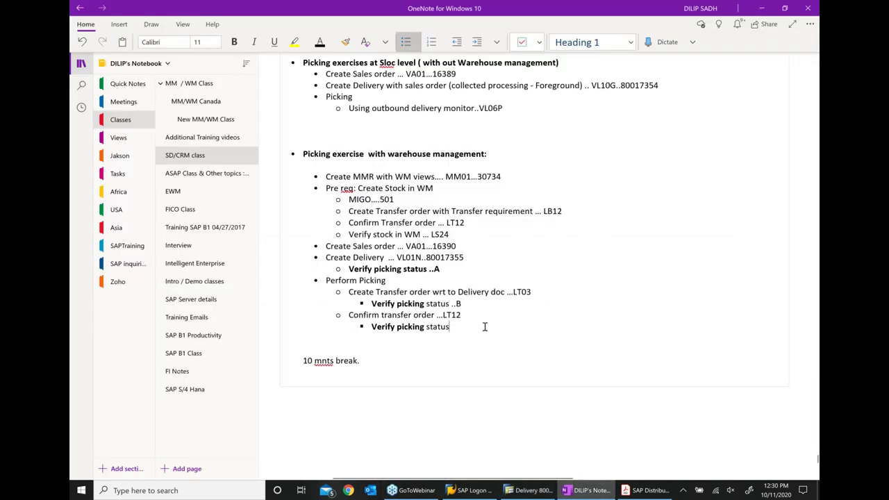
pyautogui.write('...C')
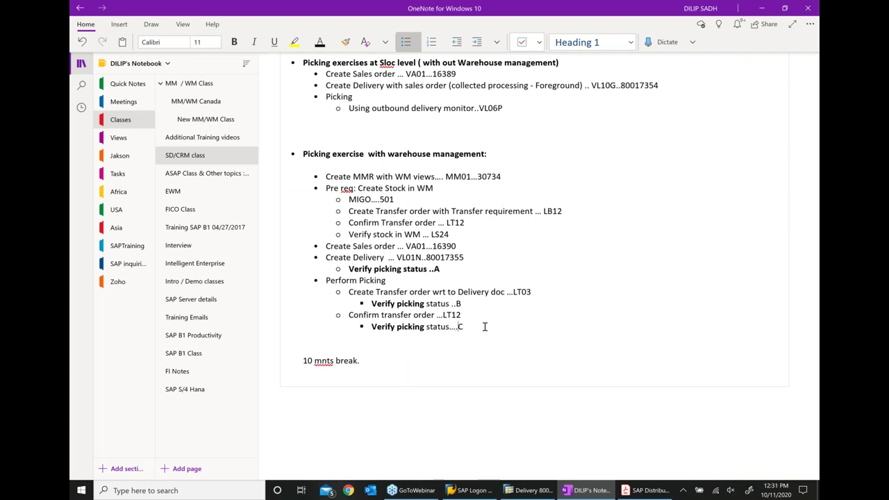
pyautogui.write('...')
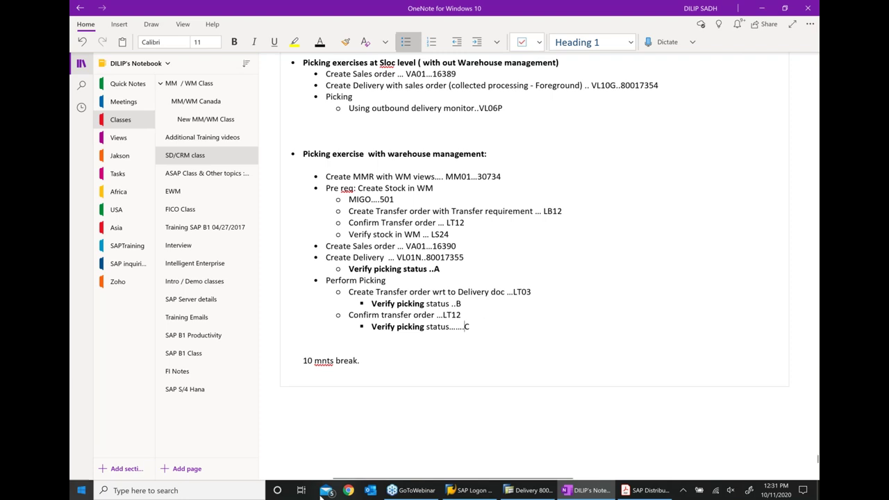
pyautogui.click(636, 489)
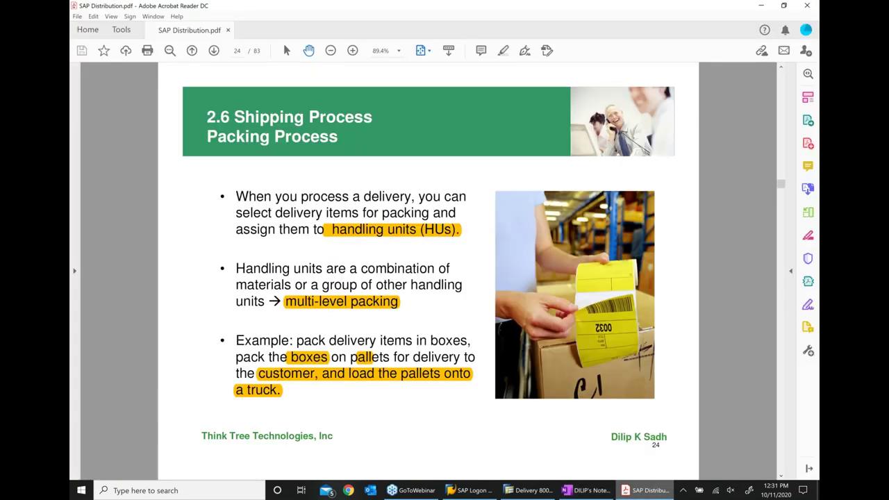
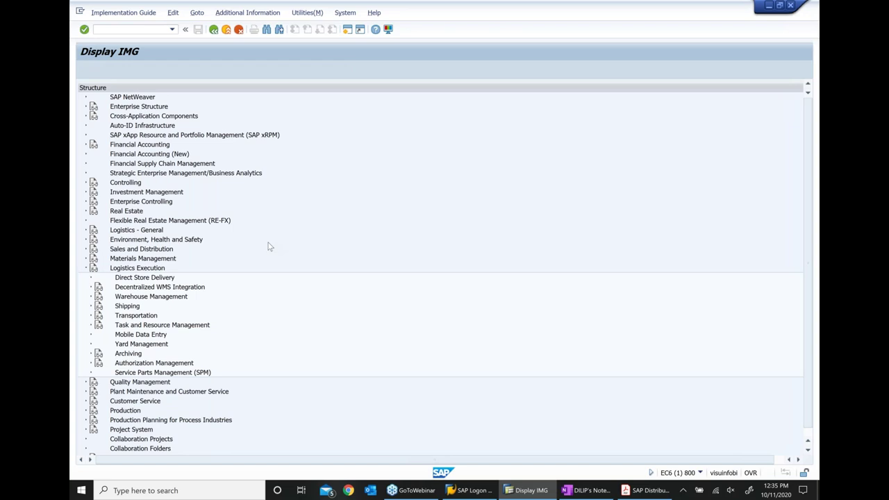
# In the IMG, expand Shipping and Picking under Logistics Execution and open the Define Relevant Item Categories activity.
pyautogui.click(128, 201)
pyautogui.click(91, 201)
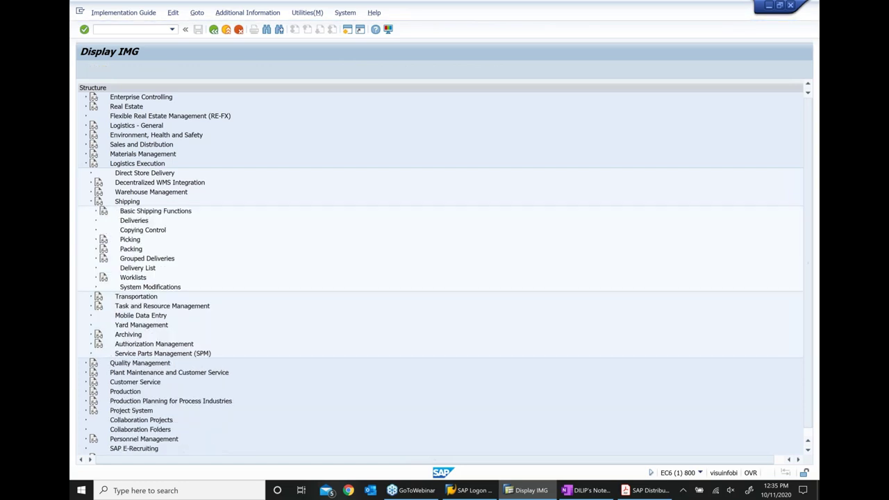
pyautogui.click(130, 240)
pyautogui.click(96, 240)
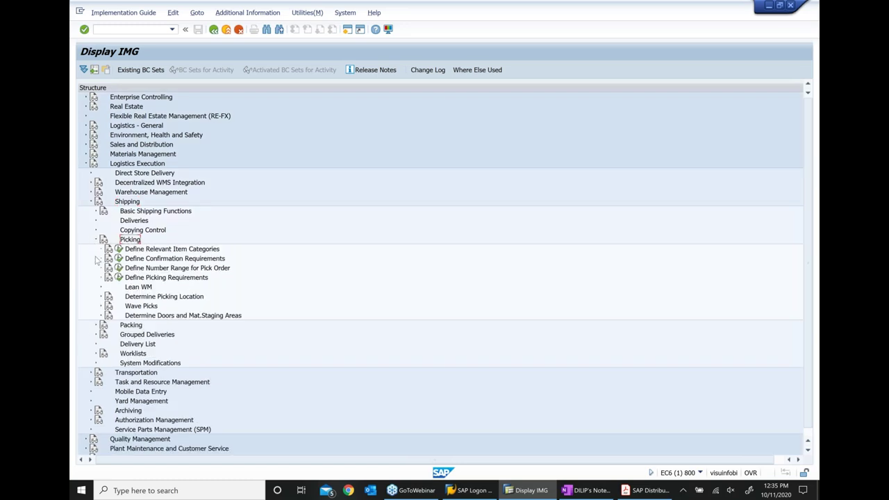
pyautogui.click(167, 250)
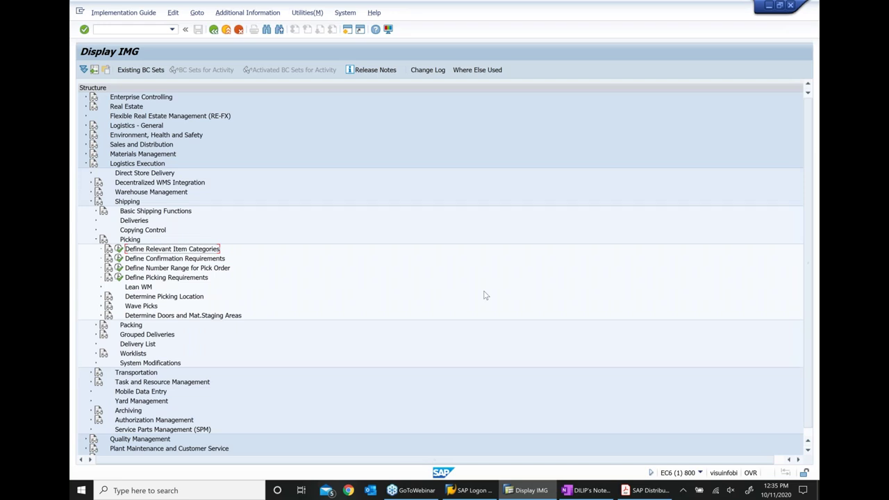
pyautogui.click(118, 249)
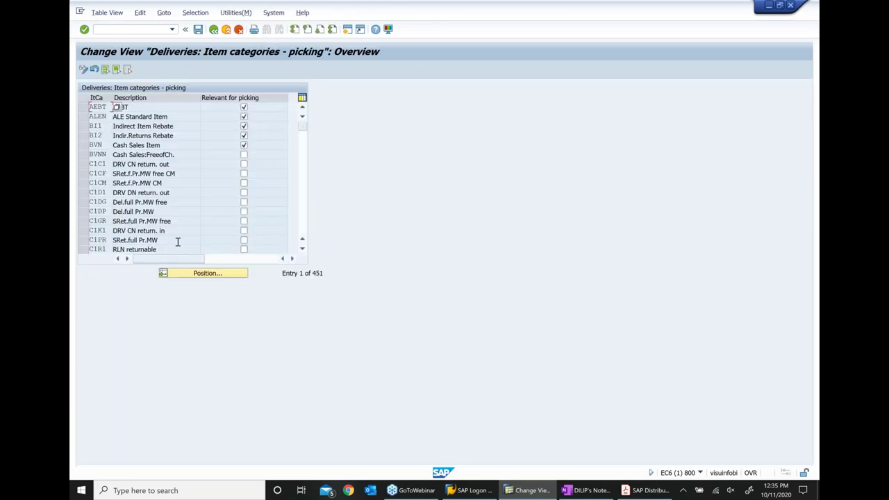
# Position the item category list at TAN and check whether the standard item is relevant for picking.
pyautogui.click(203, 275)
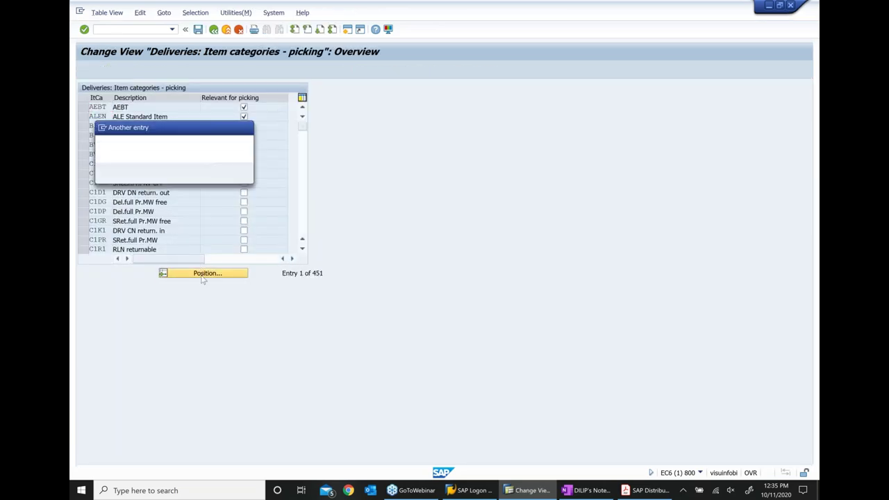
pyautogui.write('TAN')
pyautogui.press('Return')
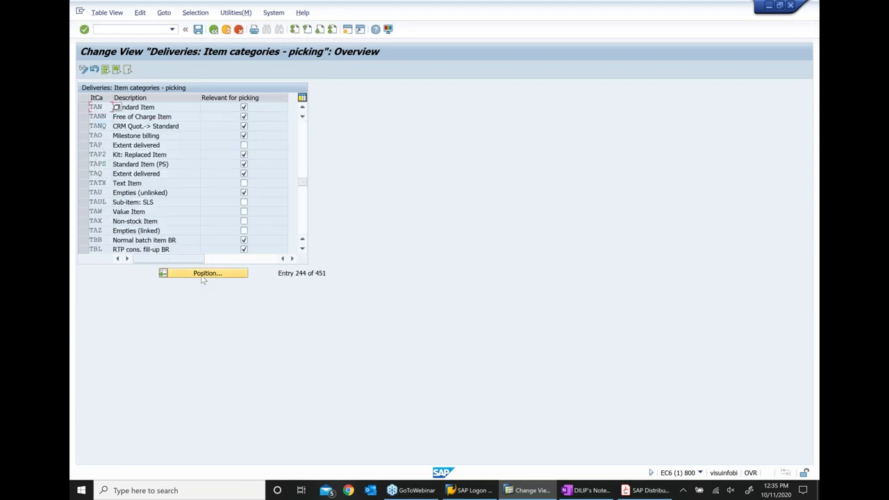
pyautogui.click(84, 108)
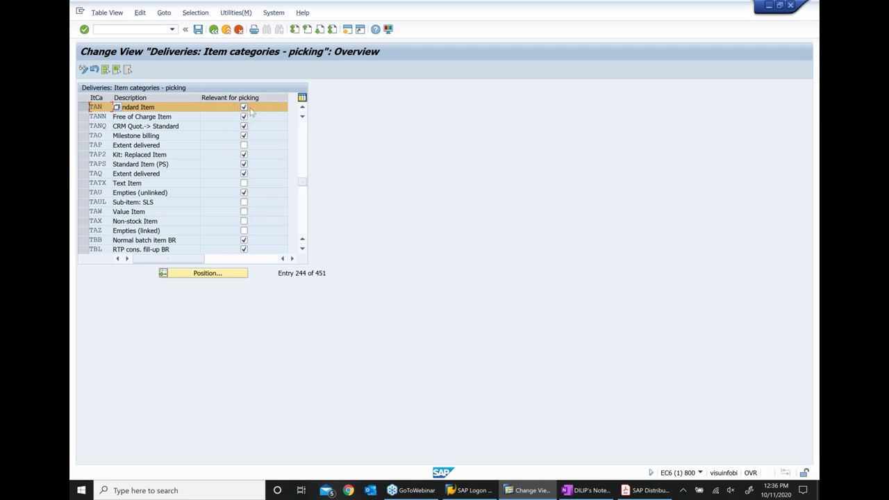
# Position the item category list at REN, check its picking relevance and return to the IMG.
pyautogui.click(228, 275)
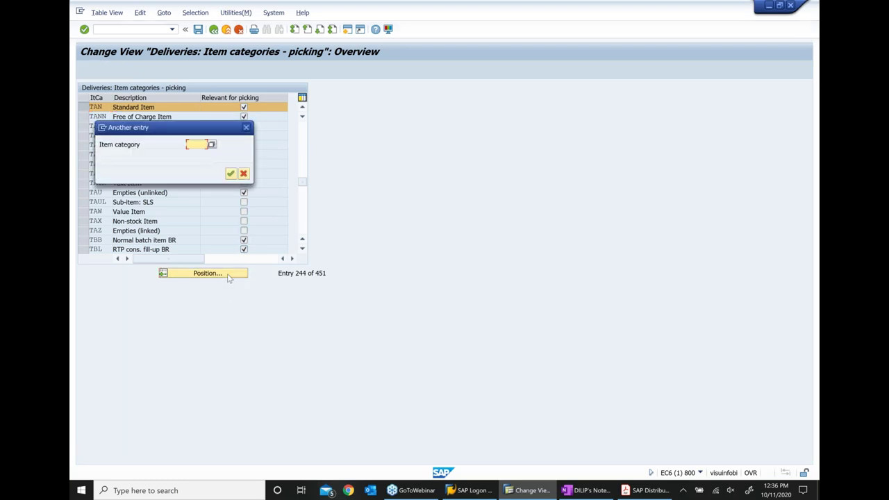
pyautogui.write('TAN')
pyautogui.press('Return')
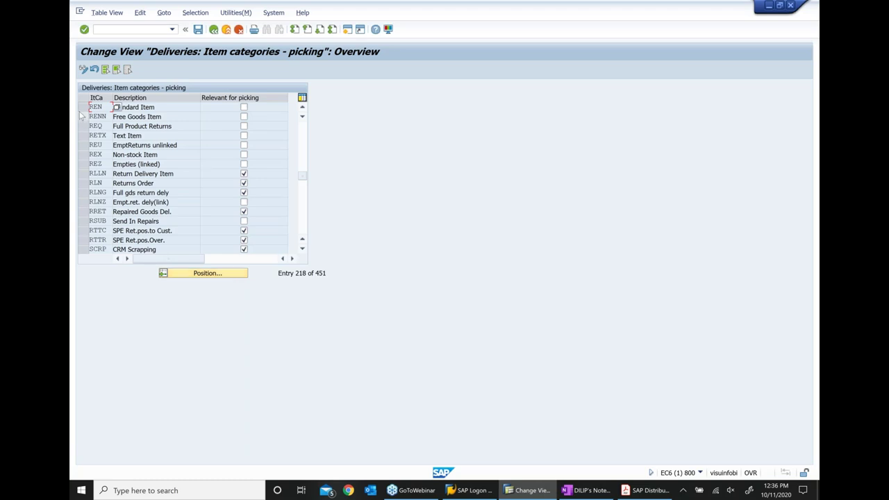
pyautogui.click(200, 107)
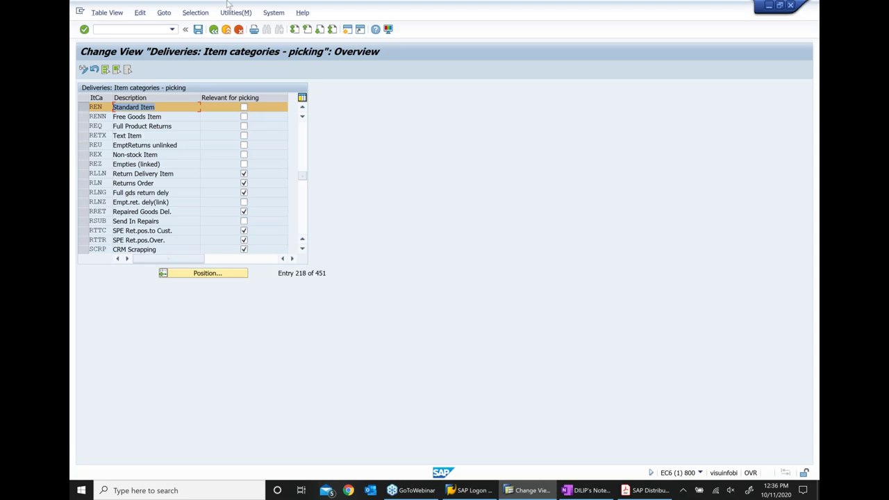
pyautogui.click(213, 30)
# Switch to OneNote and add the bullet "Config at item category for Picking" below the 10 mnts break line.
pyautogui.click(579, 491)
pyautogui.scroll(-2, 405, 384)
pyautogui.press('Return')
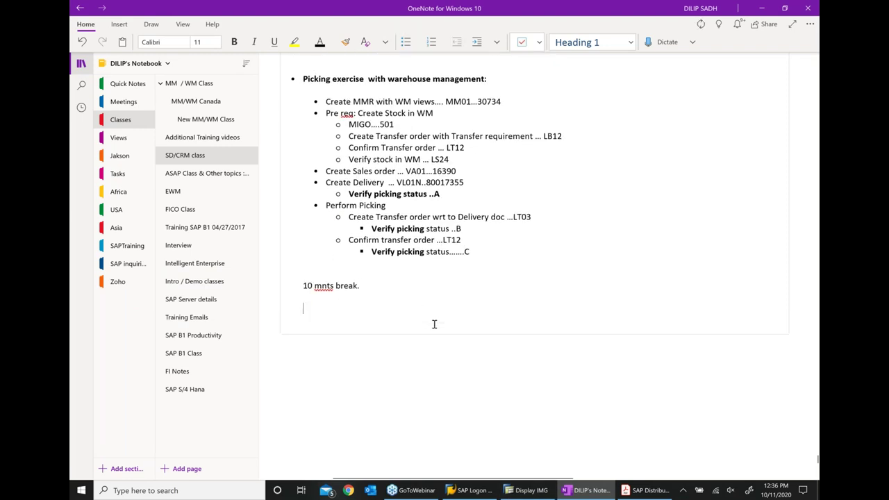
pyautogui.write('* CONF')
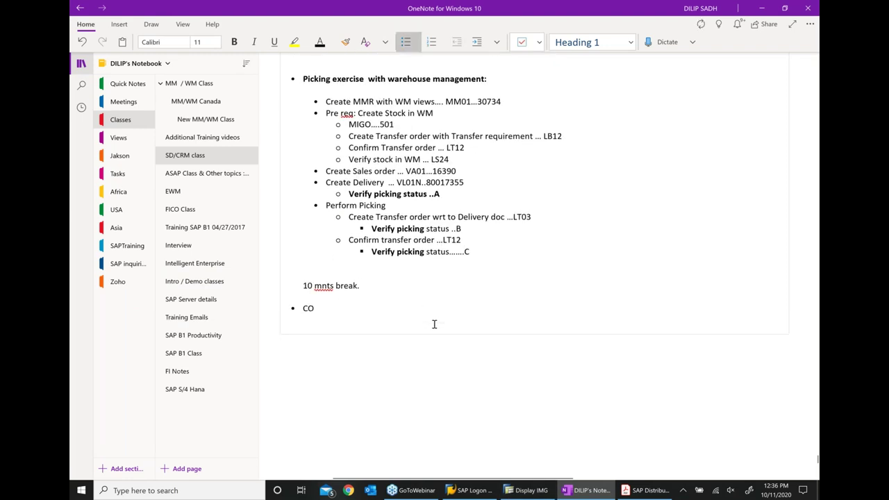
pyautogui.press('BackSpace')
pyautogui.press('BackSpace')
pyautogui.press('BackSpace')
pyautogui.write('onfig a')
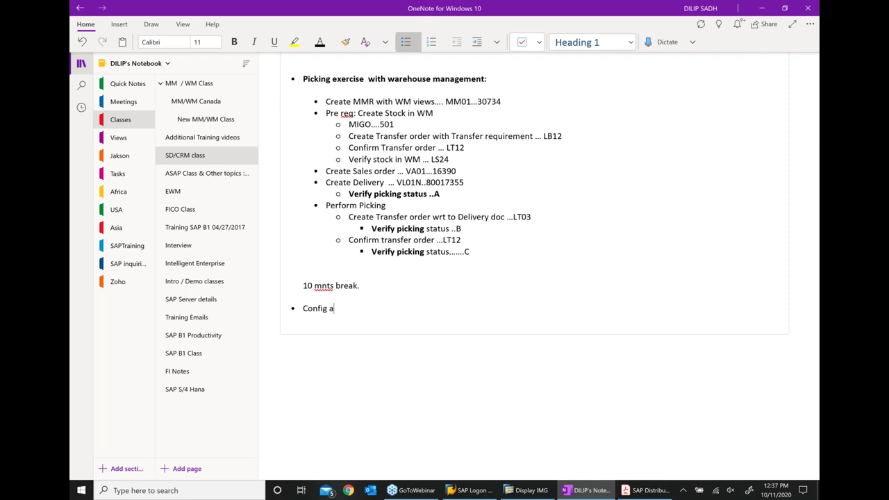
pyautogui.write('t item category for Picking')
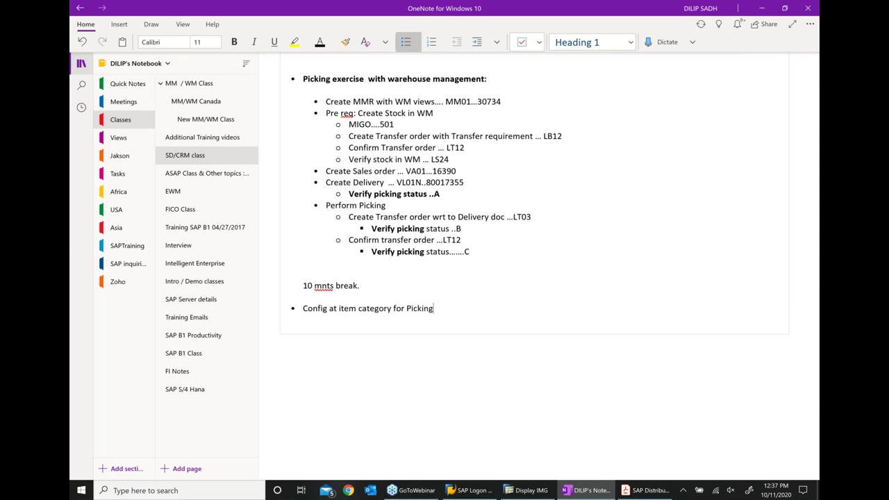
# Return to the IMG, collapse Picking, expand Packing and open the Packing Control By Item Category activity.
pyautogui.click(506, 494)
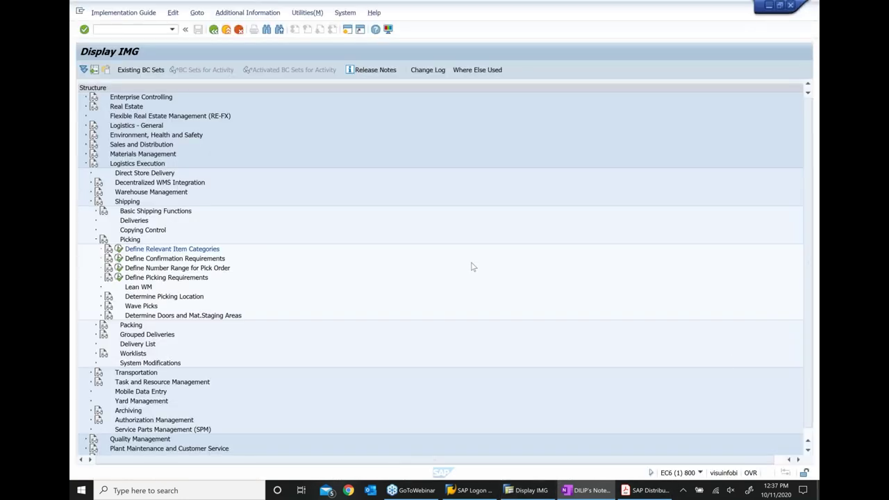
pyautogui.click(96, 239)
pyautogui.click(131, 249)
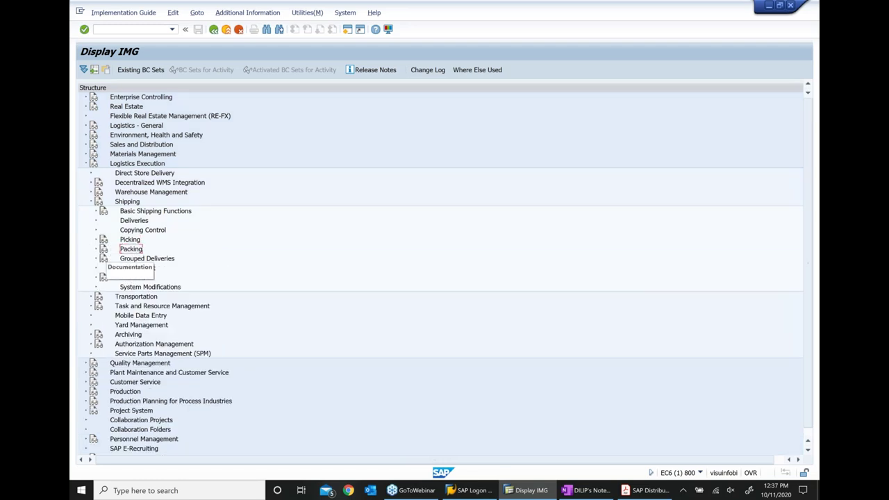
pyautogui.click(97, 250)
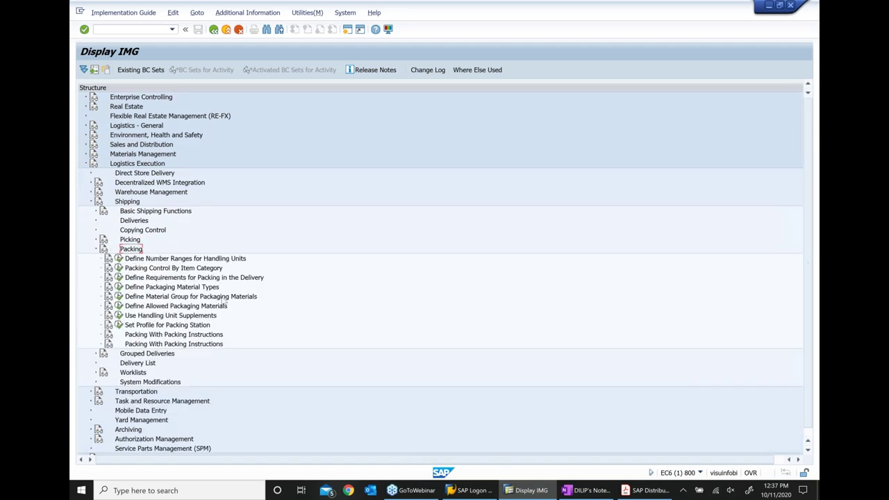
pyautogui.click(166, 270)
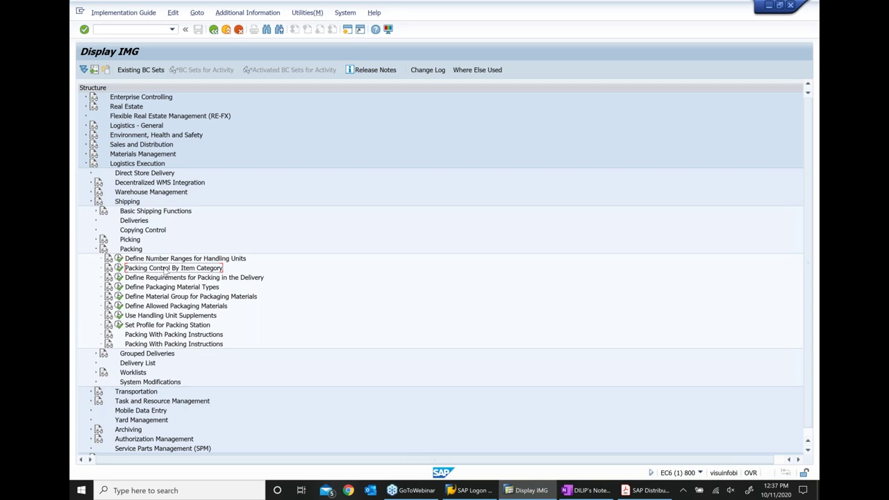
pyautogui.click(119, 268)
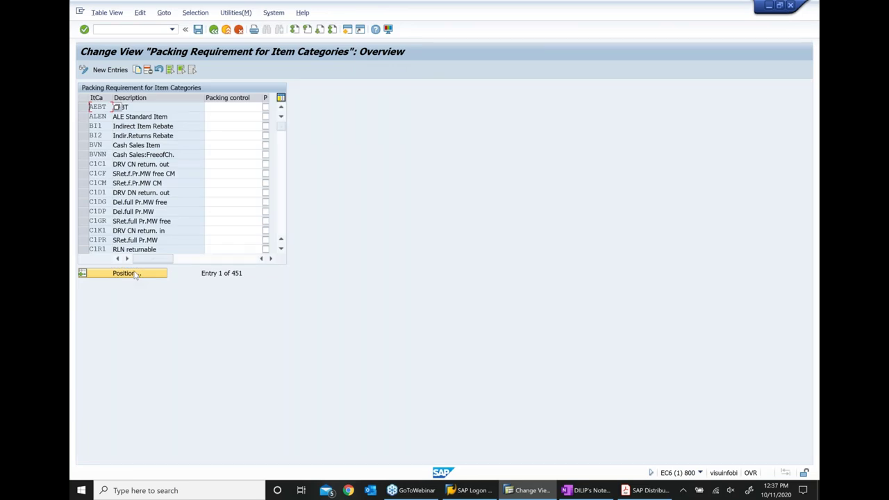
# Position the packing requirement list at TAN and review the available packing control options for the standard item.
pyautogui.click(127, 277)
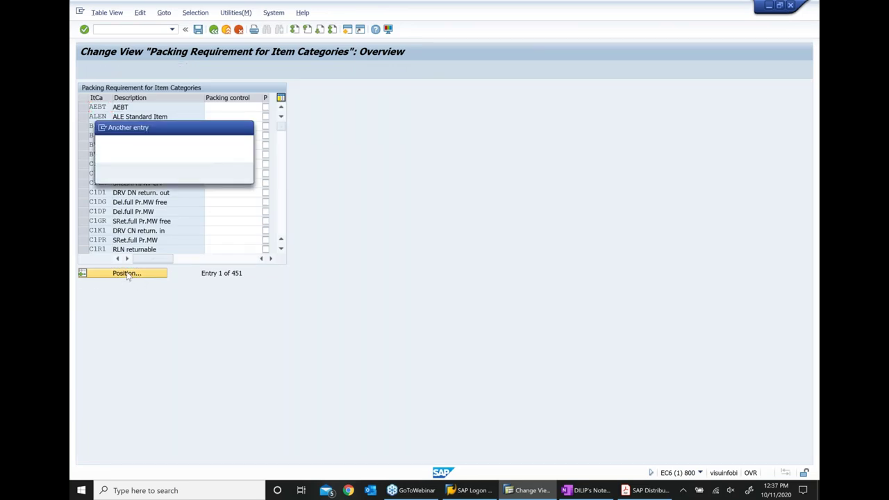
pyautogui.write('TAN')
pyautogui.press('Return')
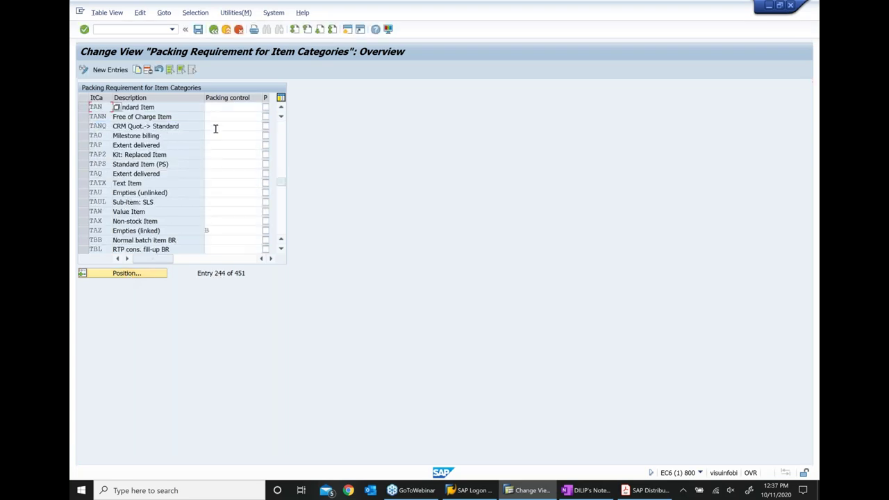
pyautogui.click(218, 107)
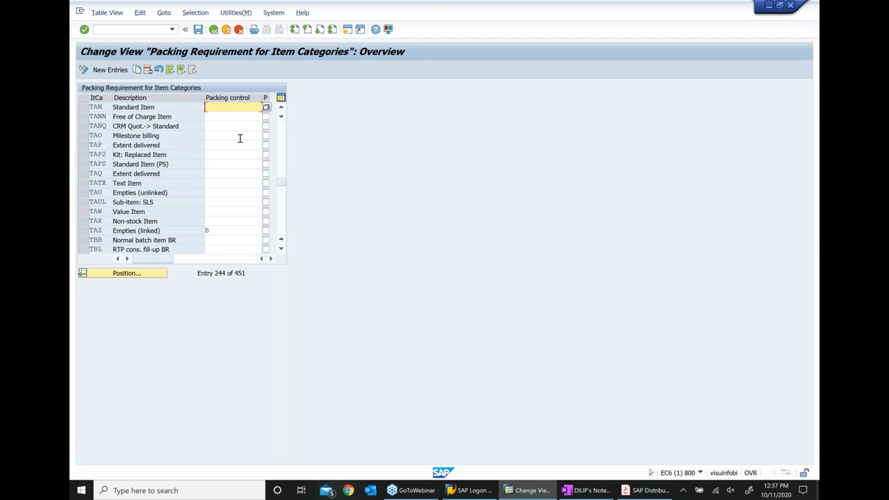
pyautogui.click(266, 108)
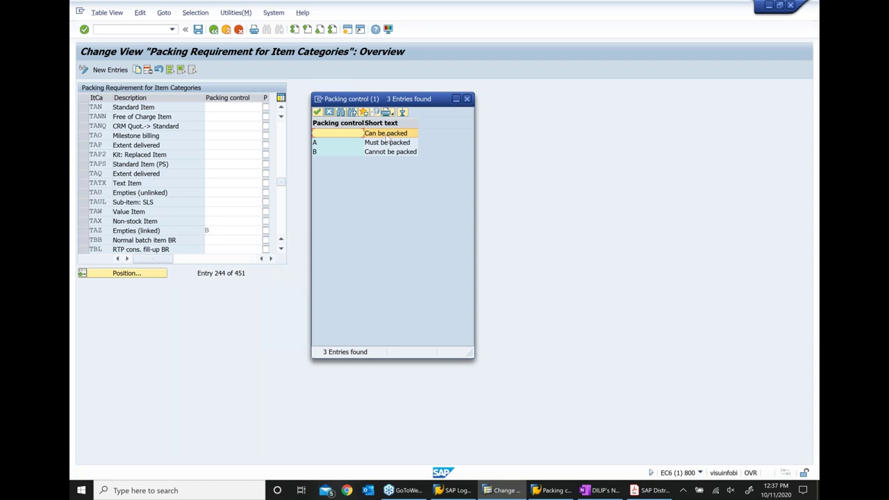
pyautogui.click(386, 146)
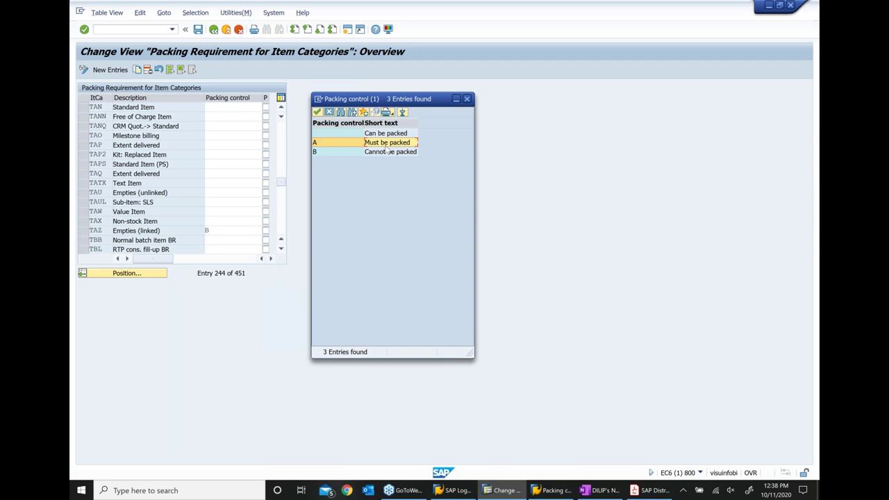
pyautogui.click(386, 151)
pyautogui.click(467, 98)
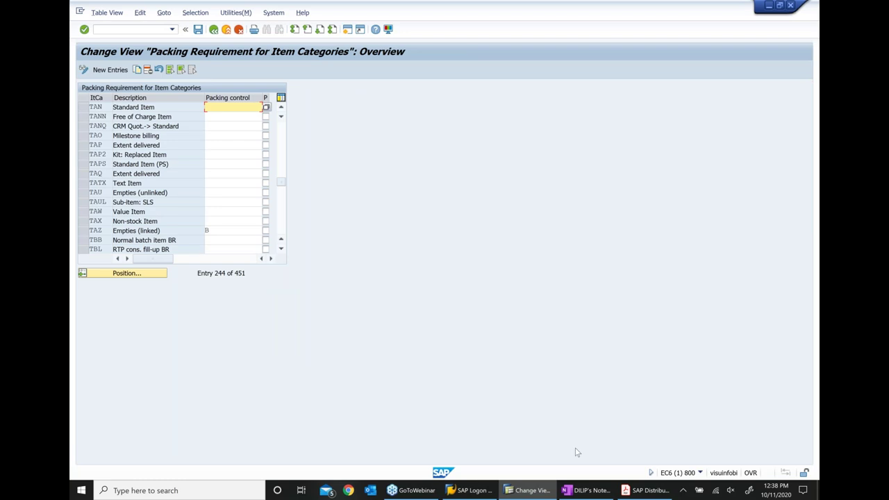
# Add the bullet "Config at item category level for packing" below the picking configuration bullet in OneNote.
pyautogui.click(588, 491)
pyautogui.press('Return')
pyautogui.write('Config at')
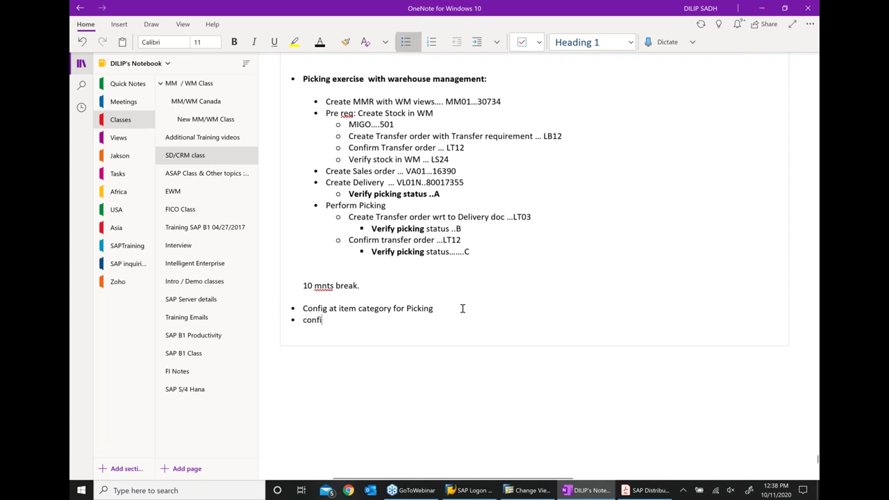
pyautogui.write(' item catego')
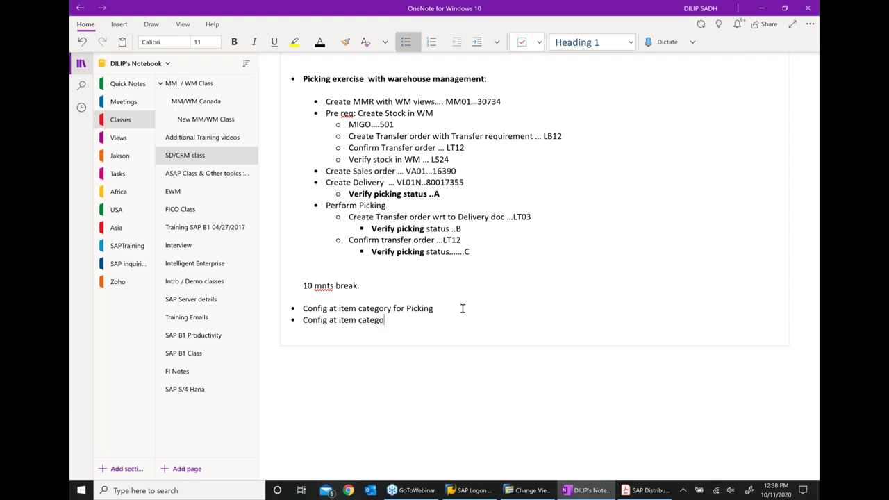
pyautogui.write('ry level for')
pyautogui.write('packing')
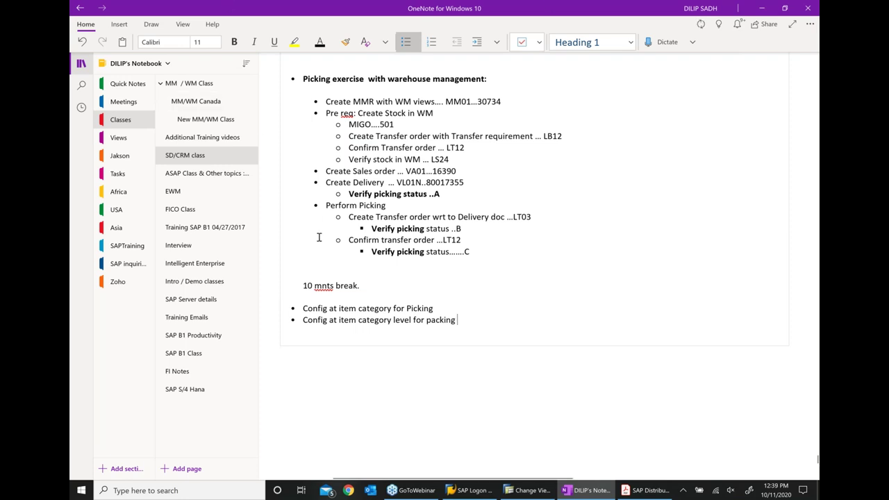
# Switch to the SAP Distribution PDF and review the statement on packing material type VERP on the packing configuration slide.
pyautogui.scroll(-2, 539, 297)
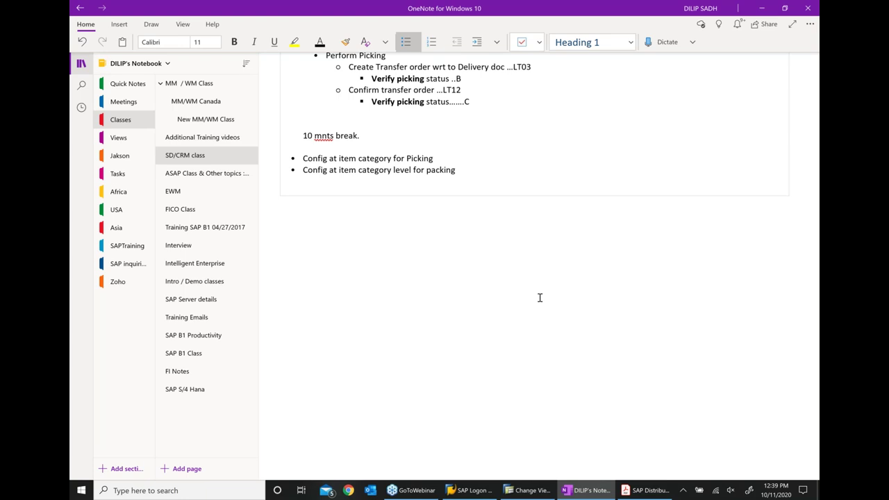
pyautogui.click(637, 494)
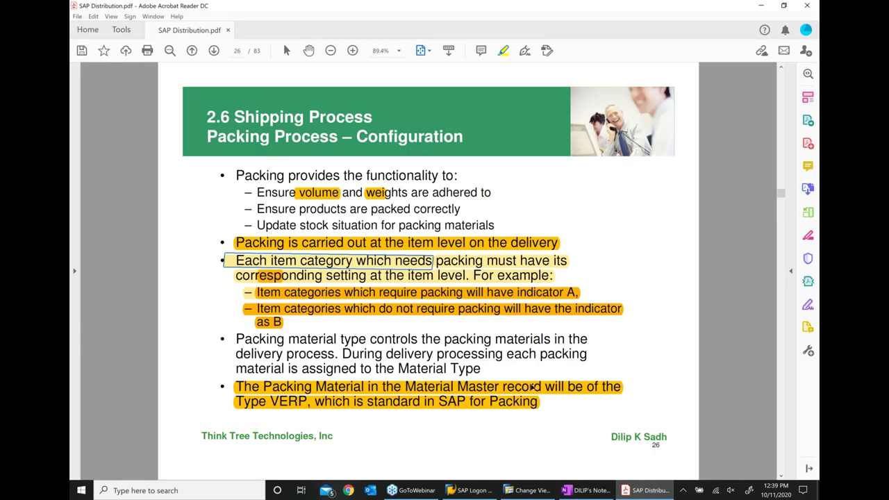
pyautogui.click(479, 400)
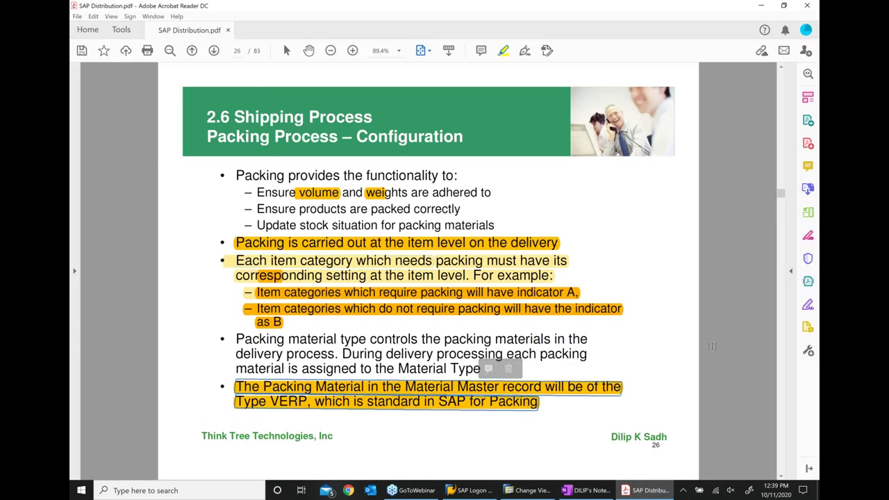
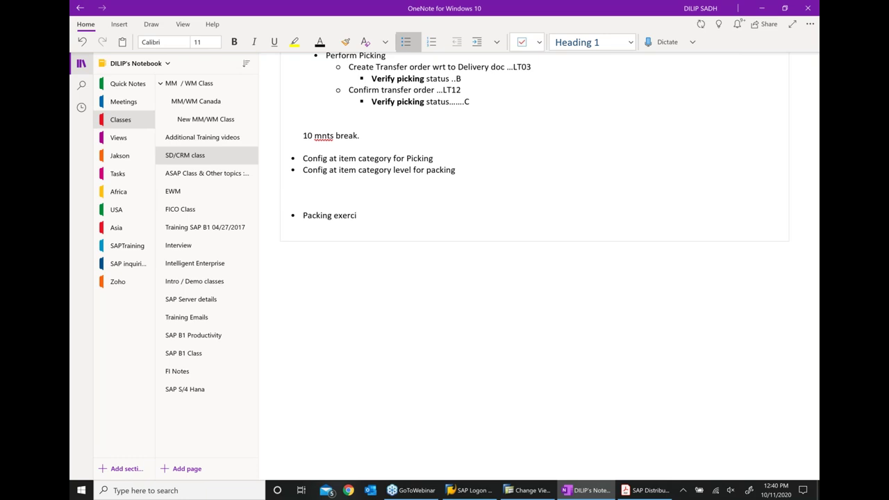
# Start an indented sub-bullet under the Packing exercise heading in OneNote and correct the heading's spelling to "exercise".
pyautogui.press('Return')
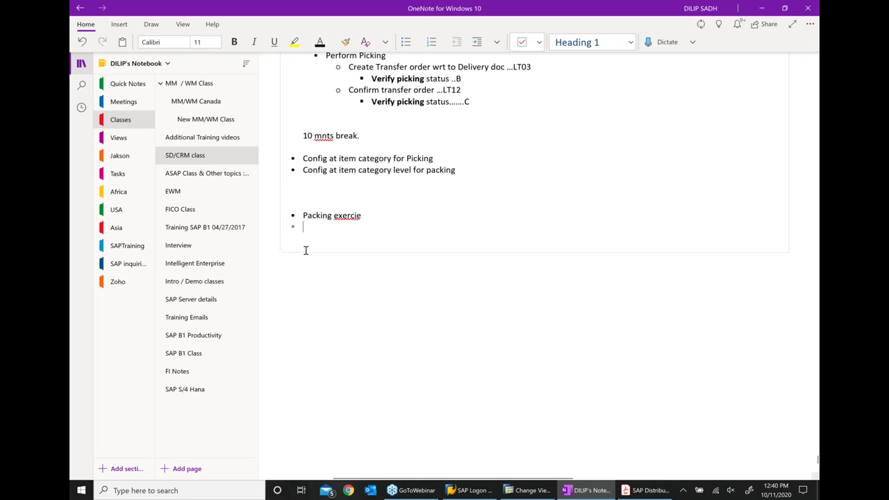
pyautogui.click(481, 41)
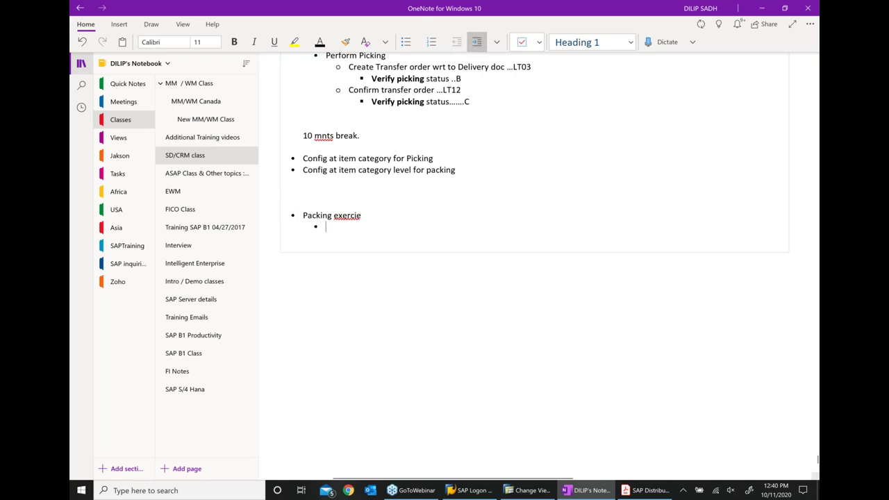
pyautogui.rightClick(345, 215)
pyautogui.click(513, 222)
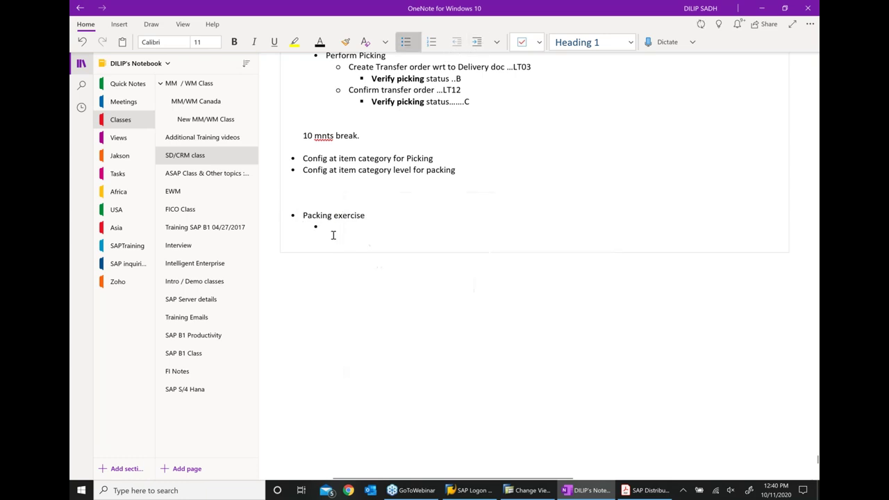
# Add the sub-bullets "Material assigned to Packing group" and "Create Sales order" under Packing exercise.
pyautogui.write('material assigned to Packing group')
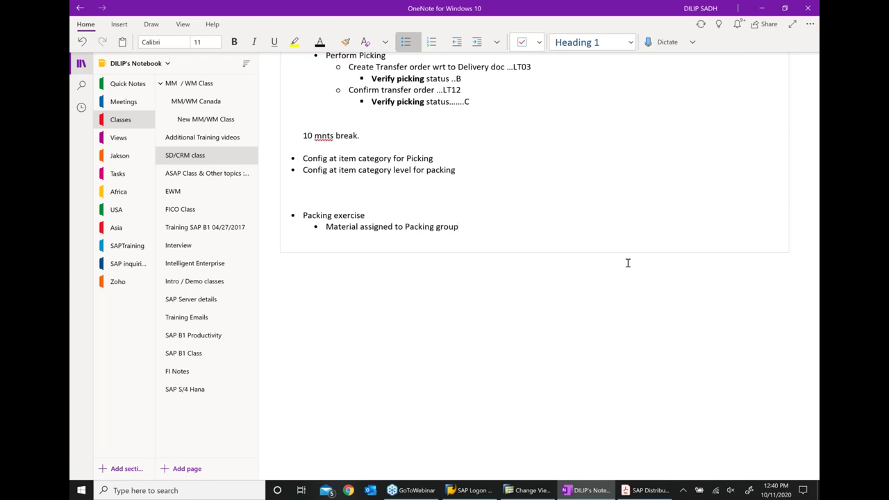
pyautogui.press('Return')
pyautogui.write('Create ')
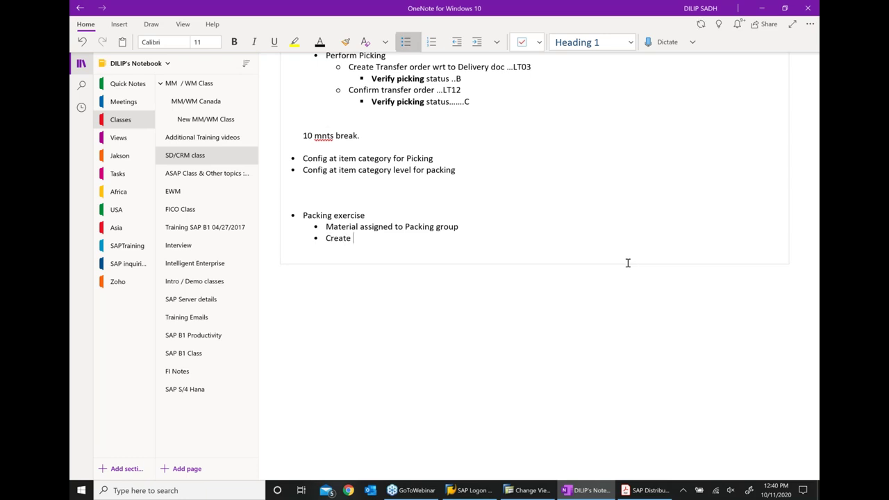
pyautogui.write('Sales order')
pyautogui.press('Return')
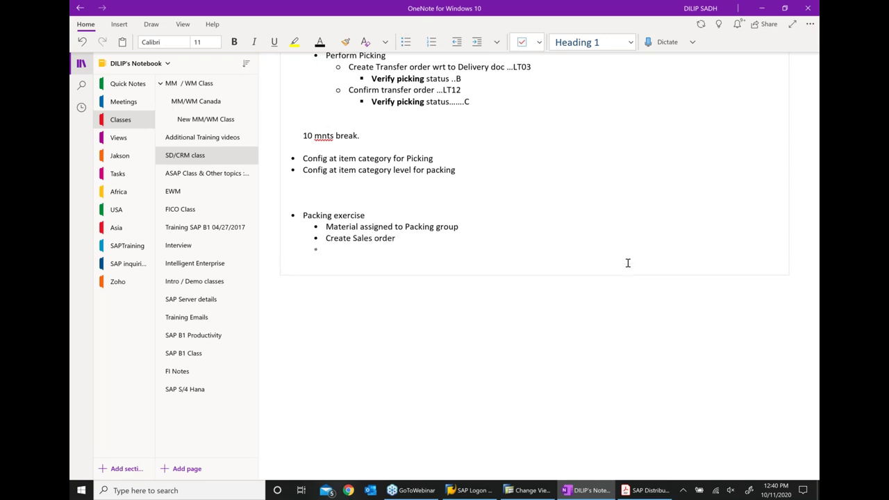
# Add the sub-bullets "Create Delivery" and "Do picking process" to the Packing exercise list.
pyautogui.write('cRE')
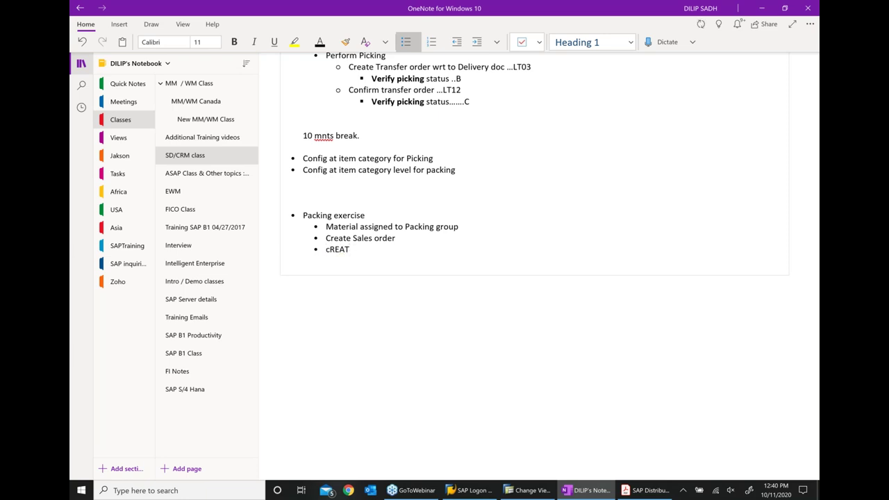
pyautogui.press('BackSpace')
pyautogui.press('BackSpace')
pyautogui.press('BackSpace')
pyautogui.write('Create Delivery')
pyautogui.press('Return')
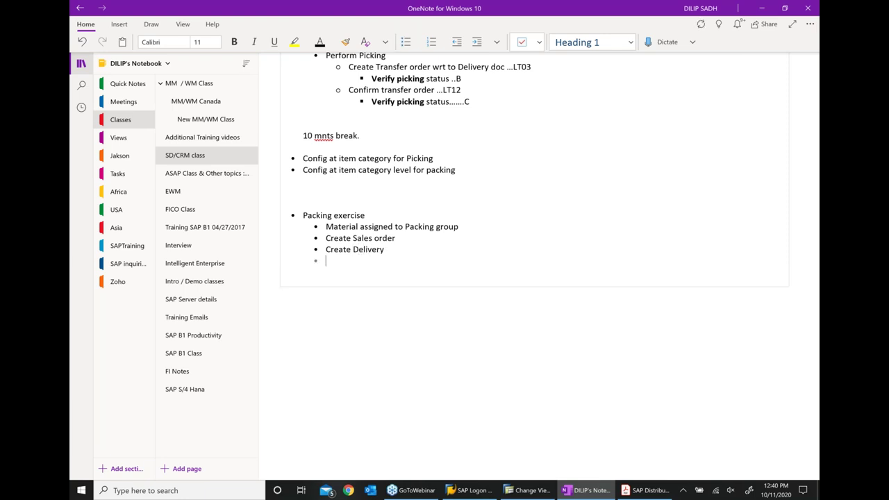
pyautogui.write('dO')
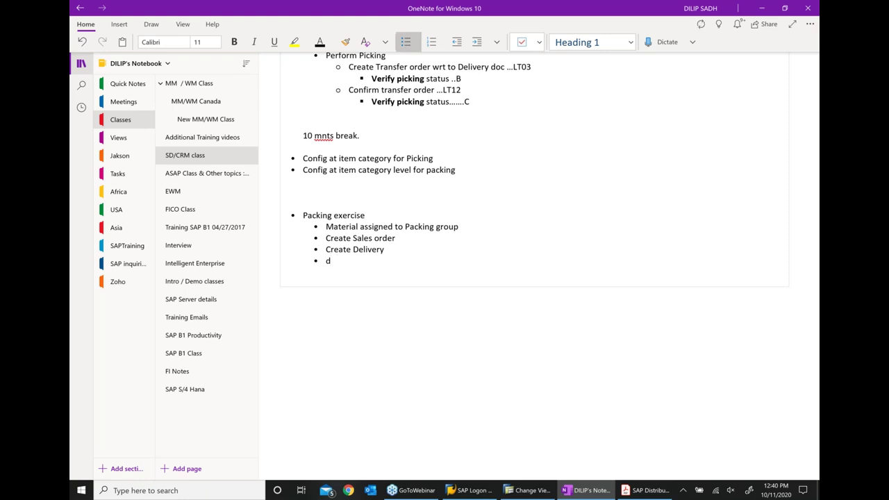
pyautogui.press('BackSpace')
pyautogui.press('BackSpace')
pyautogui.write('Do picking process')
pyautogui.press('Return')
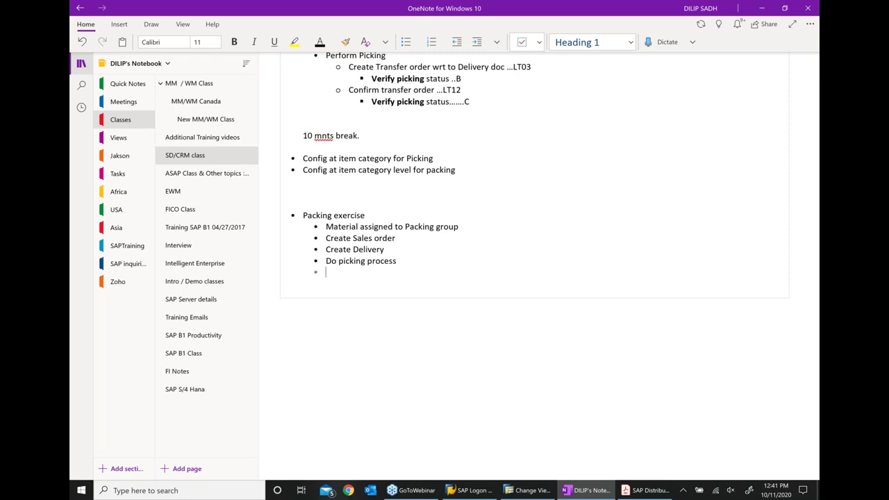
# Add the sub-bullets "Perform Packing" and "Doc flow", and make the Packing exercise heading bold.
pyautogui.write('perform PA')
pyautogui.press('BackSpace')
pyautogui.write('acking')
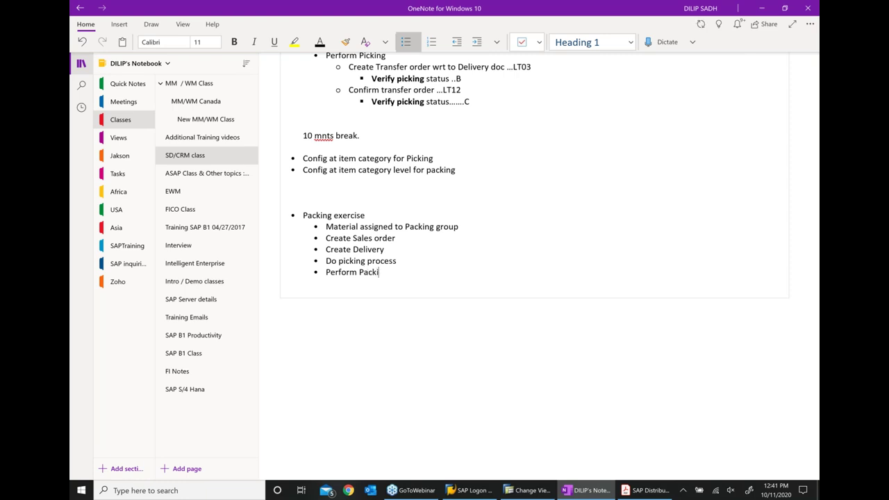
pyautogui.press('Return')
pyautogui.write('doc flow')
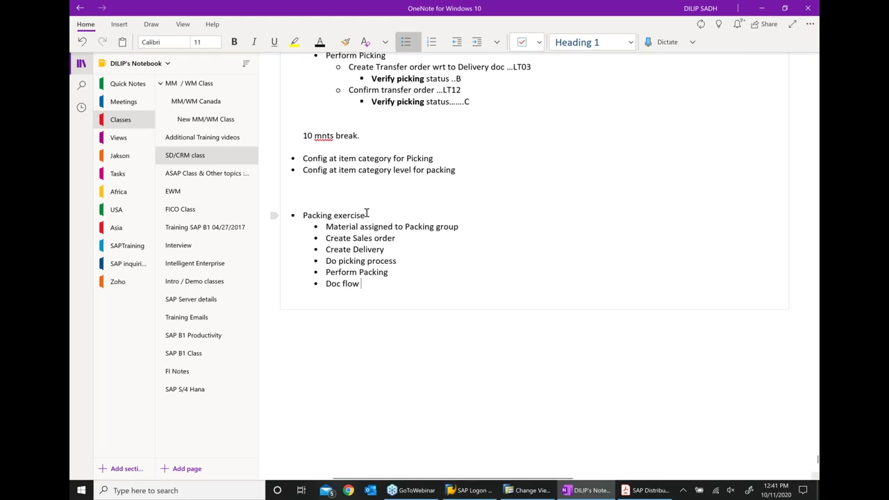
pyautogui.moveTo(364, 210); pyautogui.dragTo(288, 213)
pyautogui.click(322, 199)
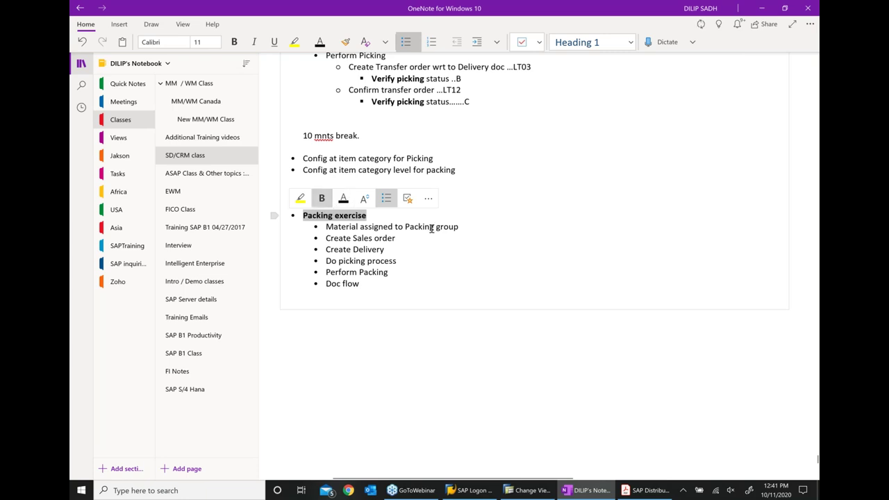
# Append transaction codes to the Packing exercise sub-bullets: MM02 for material assignment, VA01 for sales order, and VL02N for the remaining four.
pyautogui.click(559, 225)
pyautogui.write('.')
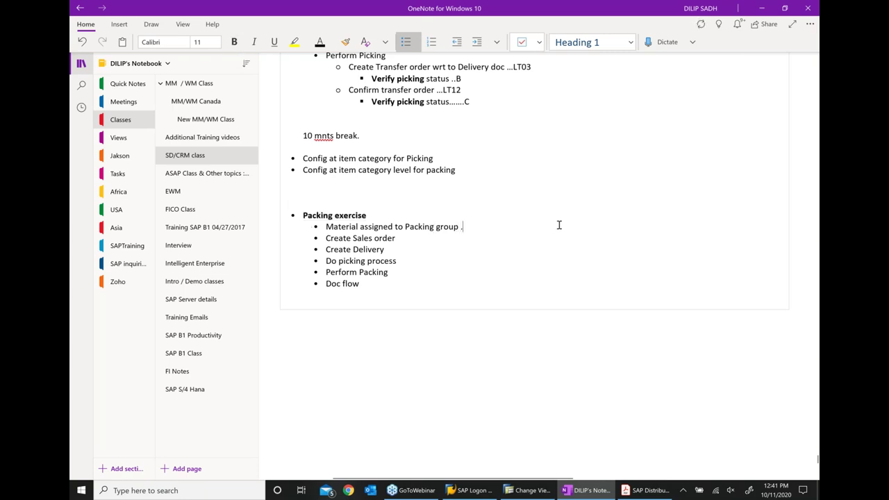
pyautogui.write('...MM02')
pyautogui.write('.. VA01')
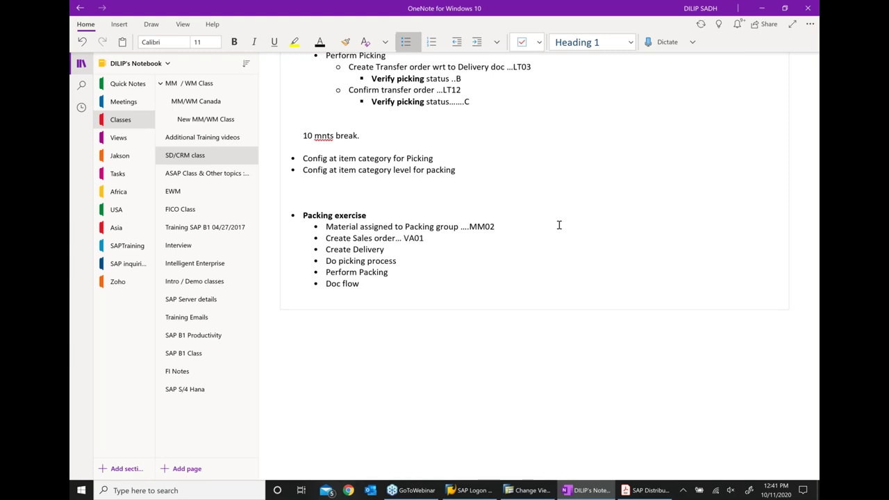
pyautogui.write('..VL02N...VL02NVL02N')
pyautogui.press('Down')
pyautogui.write('...VL02N')
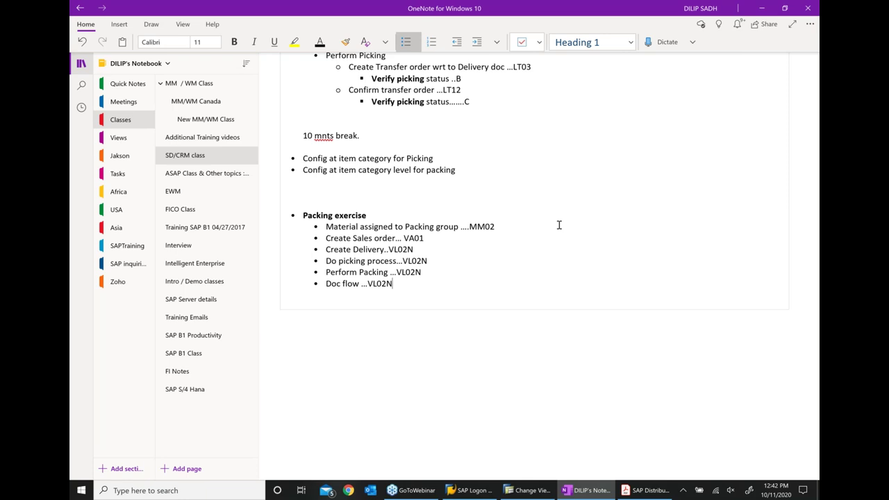
# Copy material number 30656 from the Partial delivery notes and add it after MM02 in the Packing exercise list.
pyautogui.scroll(5, 549, 312)
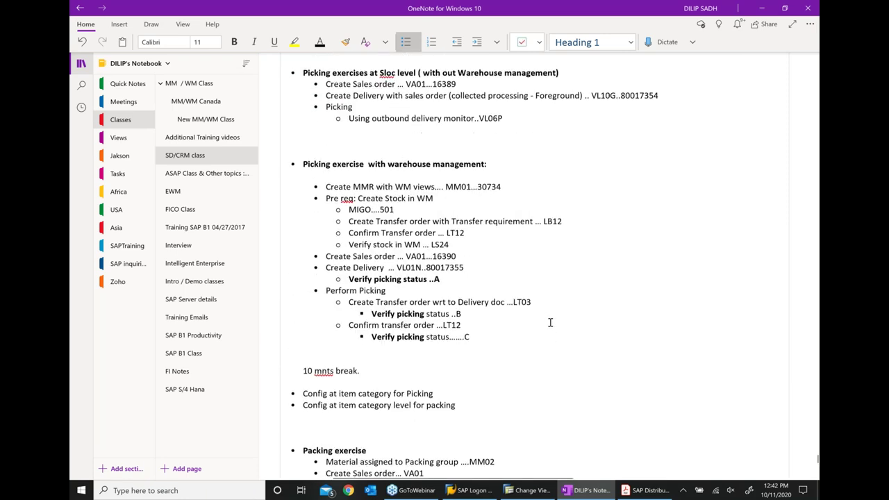
pyautogui.scroll(3, 550, 322)
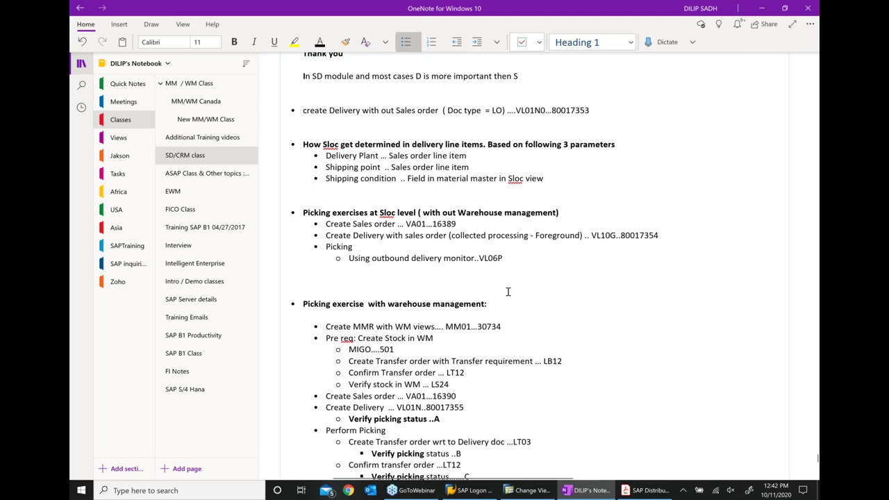
pyautogui.scroll(6, 497, 281)
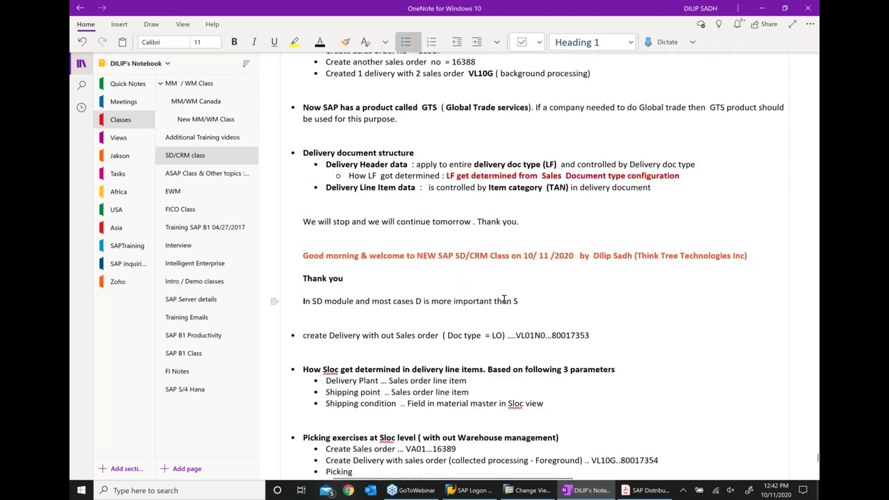
pyautogui.scroll(2, 569, 347)
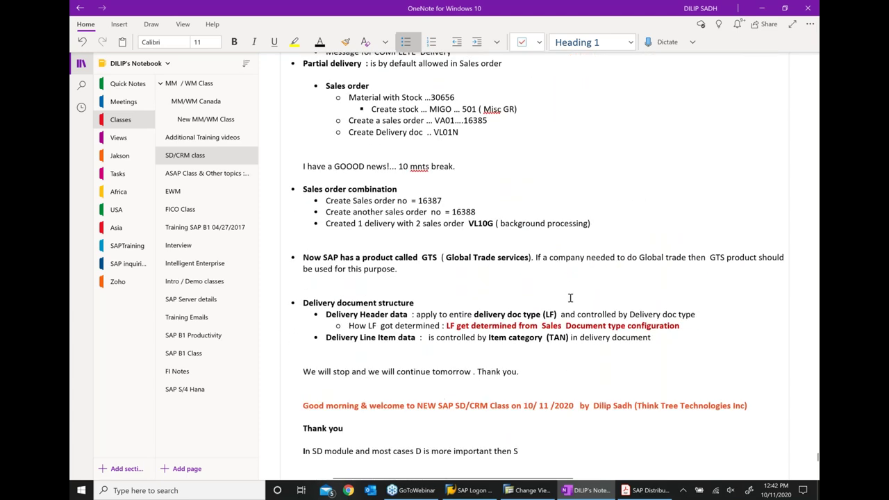
pyautogui.scroll(2, 538, 242)
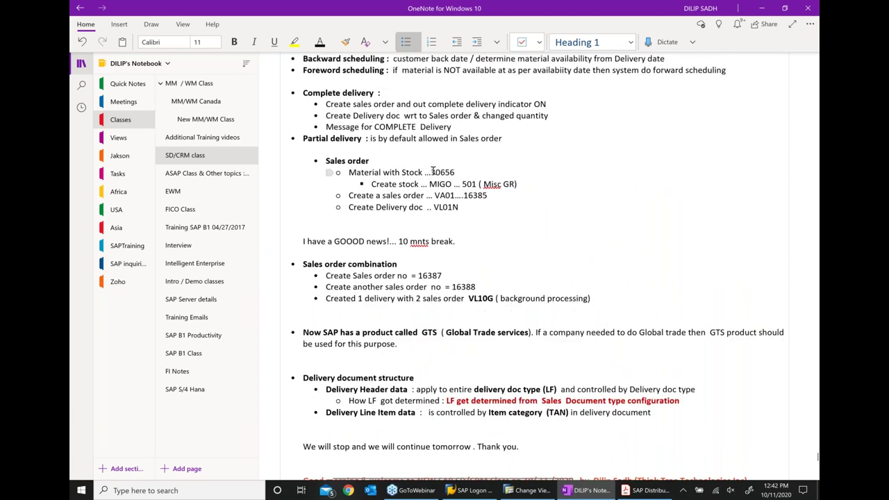
pyautogui.moveTo(432, 172); pyautogui.dragTo(456, 173)
pyautogui.hotkey('ctrl', 'c')
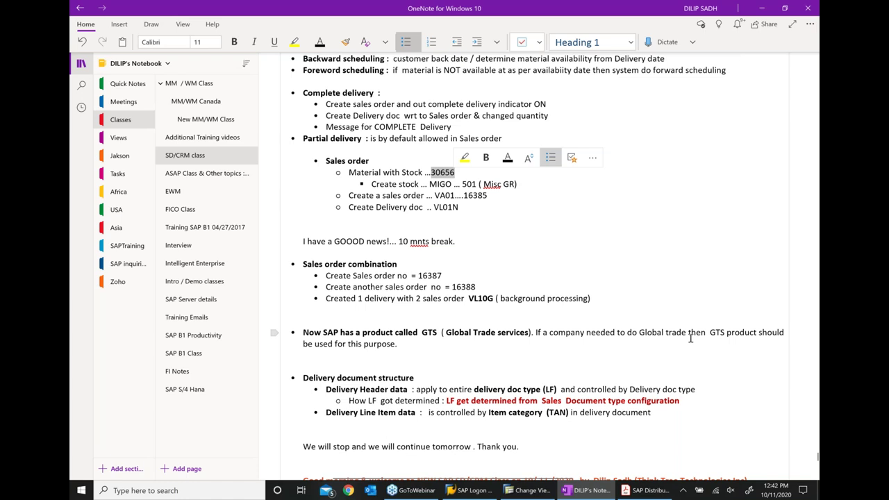
pyautogui.scroll(-10, 644, 352)
pyautogui.scroll(-3, 644, 352)
pyautogui.click(525, 230)
pyautogui.write('..')
pyautogui.hotkey('ctrl', 'v')
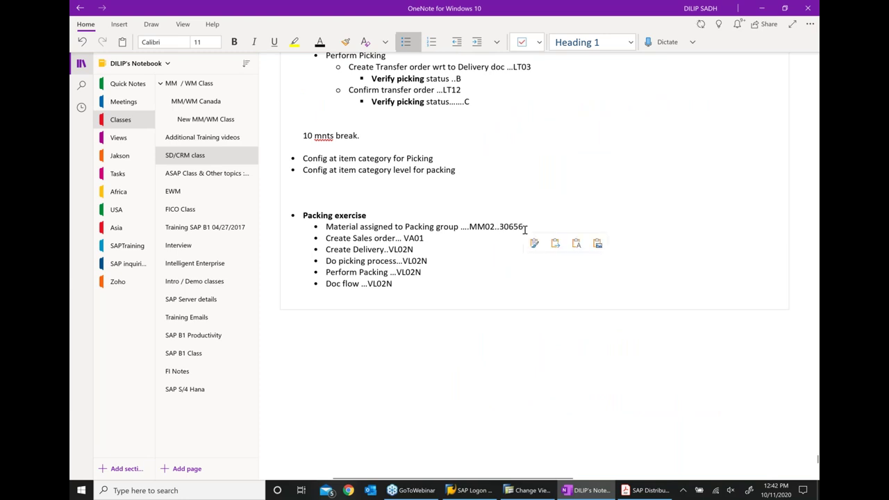
# Switch to SAP, start transaction MM02 and call up material 30656 for change.
pyautogui.click(550, 495)
pyautogui.click(124, 31)
pyautogui.write('/NMM02')
pyautogui.press('Return')
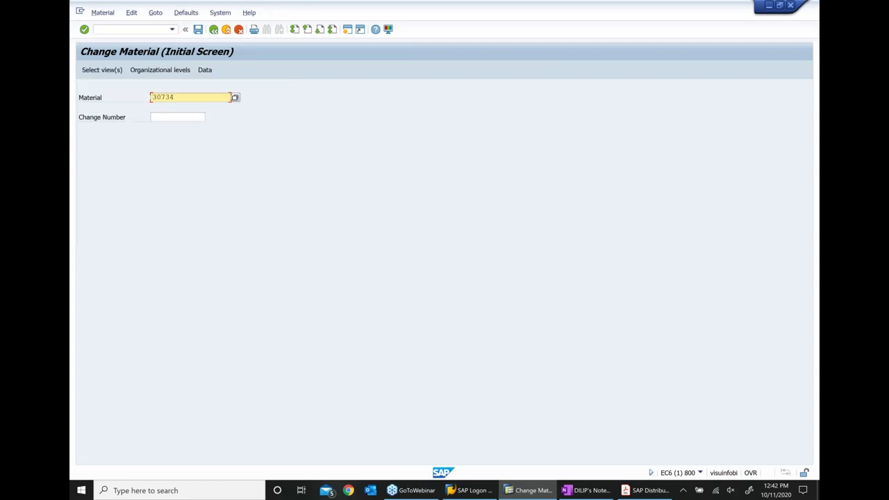
pyautogui.press('Delete')
pyautogui.press('Delete')
pyautogui.press('Delete')
pyautogui.press('Delete')
pyautogui.press('Delete')
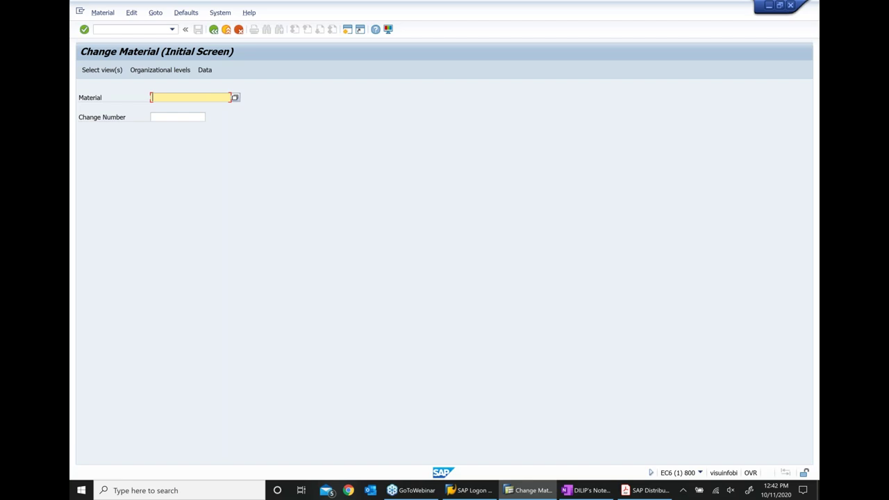
pyautogui.write('30656')
pyautogui.press('Return')
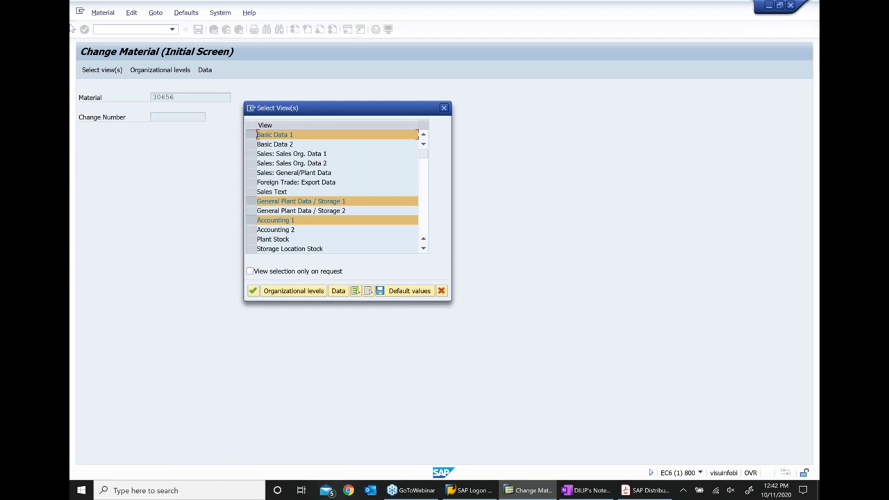
# Open the material's Sales Org. Data 1, 2 and General/Plant Data views for plant 1000, sales org. 1000, channel 10, ending on General/Plant Data.
pyautogui.click(369, 291)
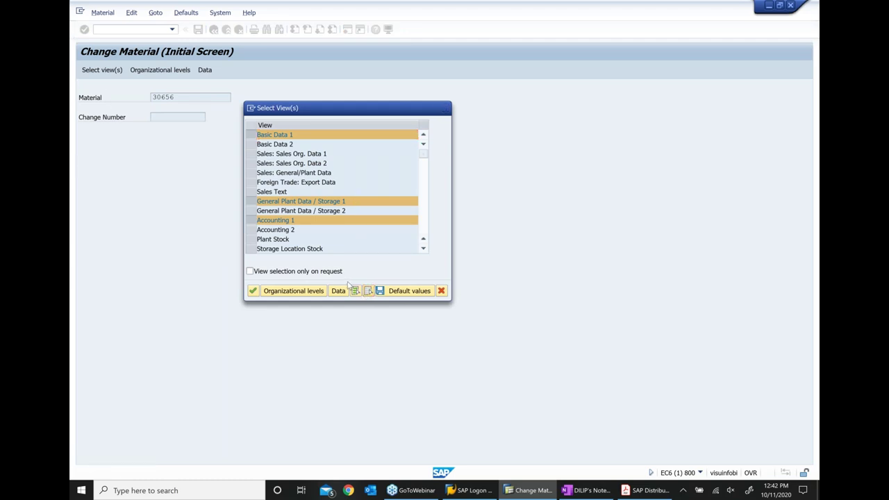
pyautogui.click(253, 153)
pyautogui.click(253, 163)
pyautogui.click(254, 172)
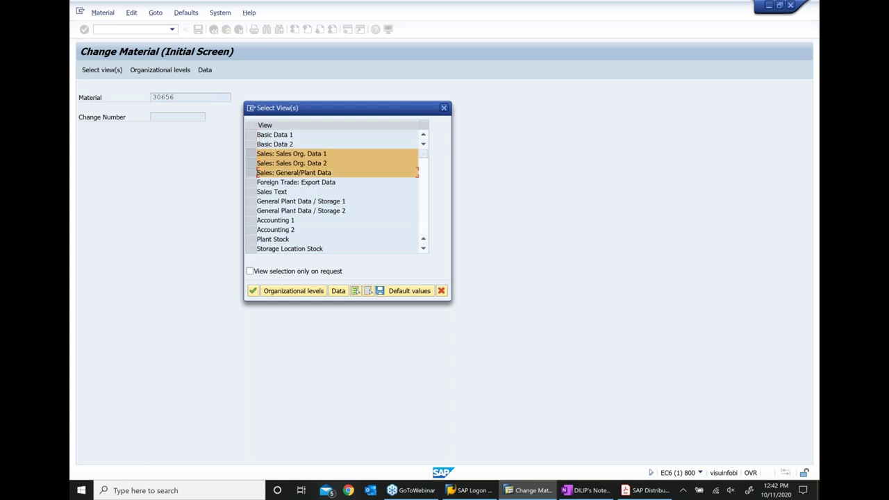
pyautogui.click(254, 292)
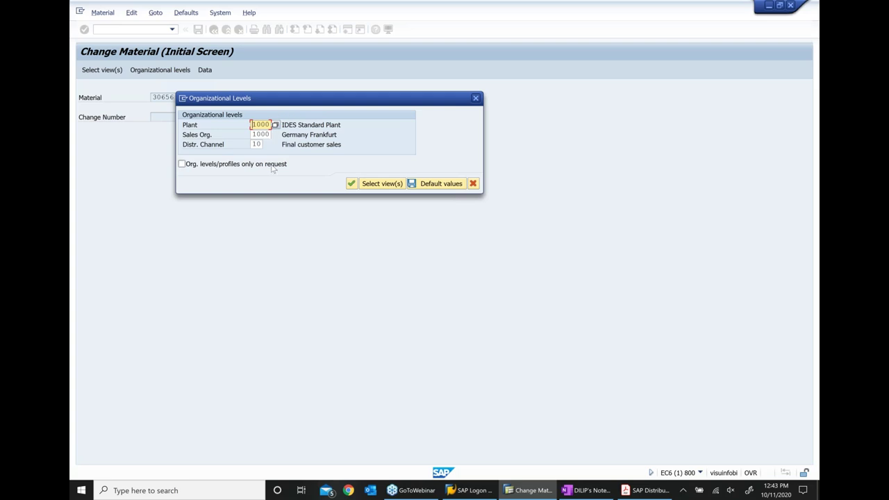
pyautogui.click(351, 184)
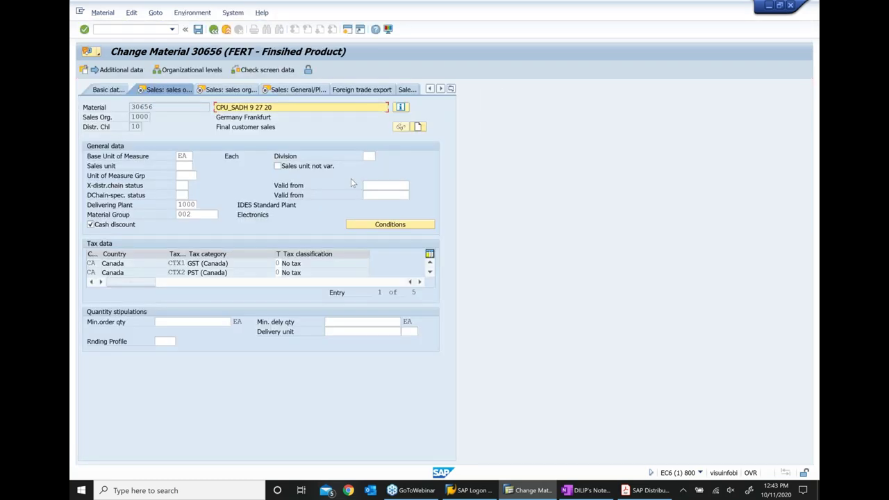
pyautogui.press('Return')
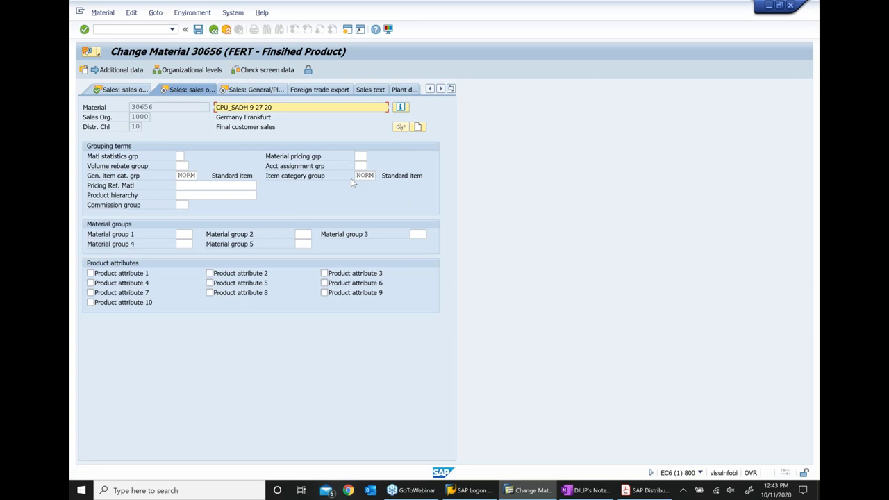
pyautogui.press('Return')
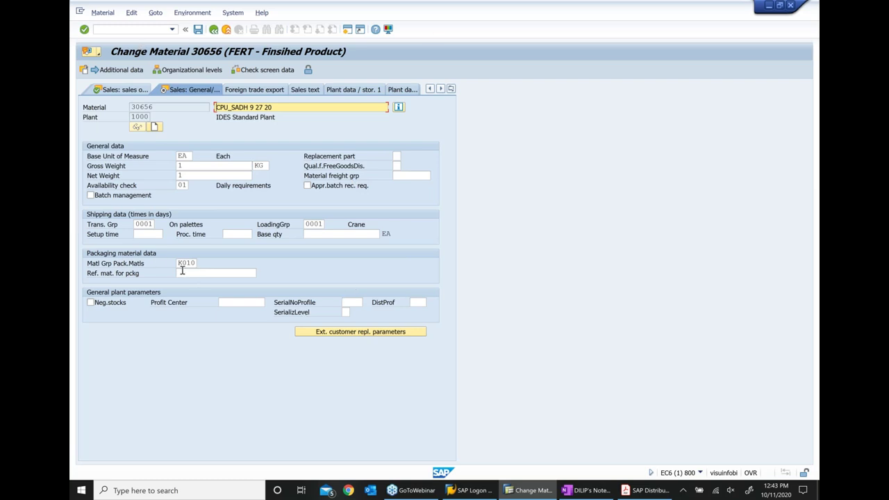
# Examine the available packaging material groups for the material, including Carton (middle), Carton (big) and Pallet carton, without changing the assignment.
pyautogui.moveTo(177, 265); pyautogui.dragTo(248, 261)
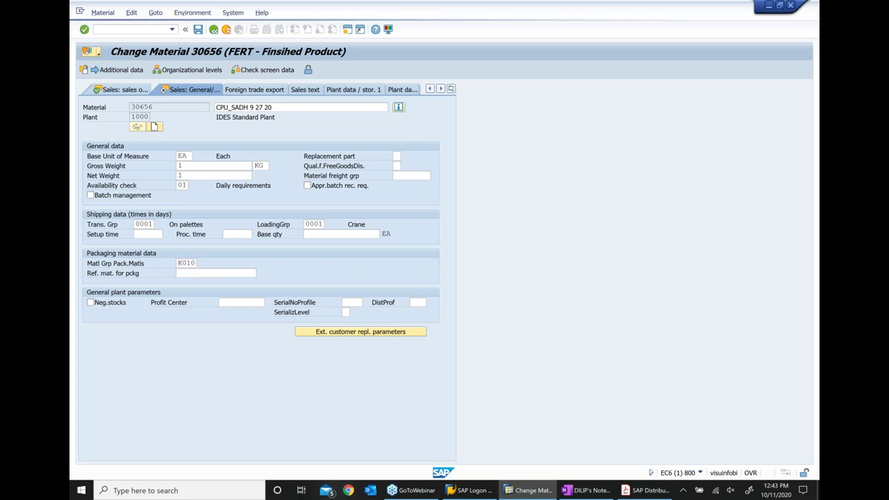
pyautogui.press('F4')
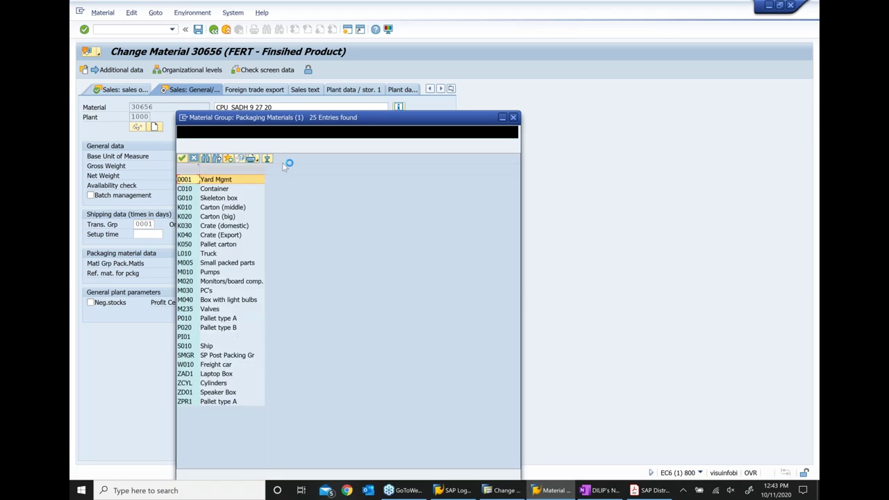
pyautogui.moveTo(301, 125); pyautogui.dragTo(442, 94)
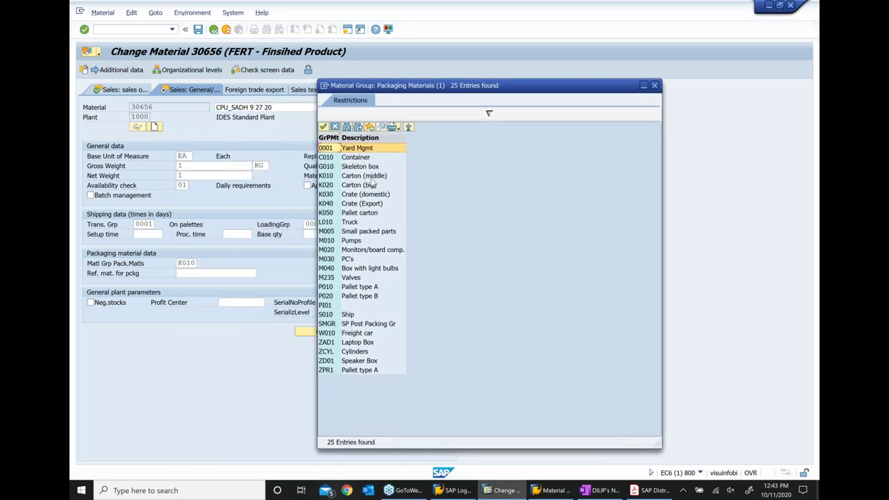
pyautogui.click(372, 176)
pyautogui.click(325, 186)
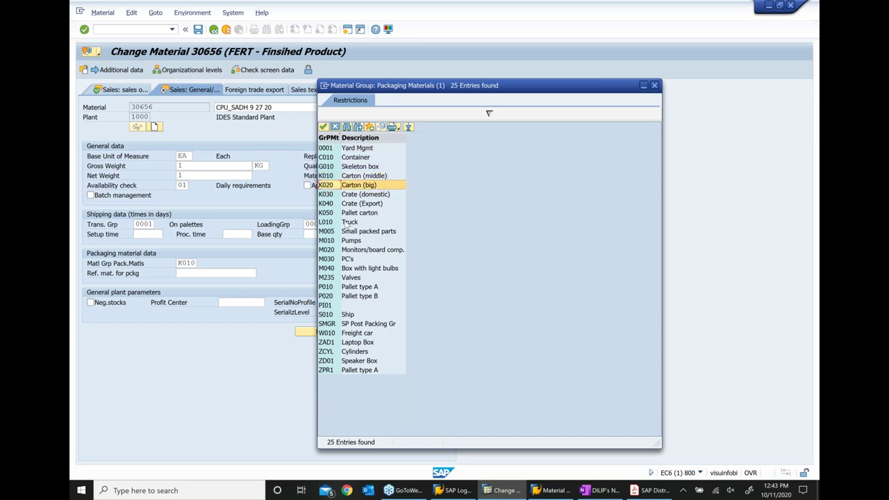
pyautogui.click(359, 213)
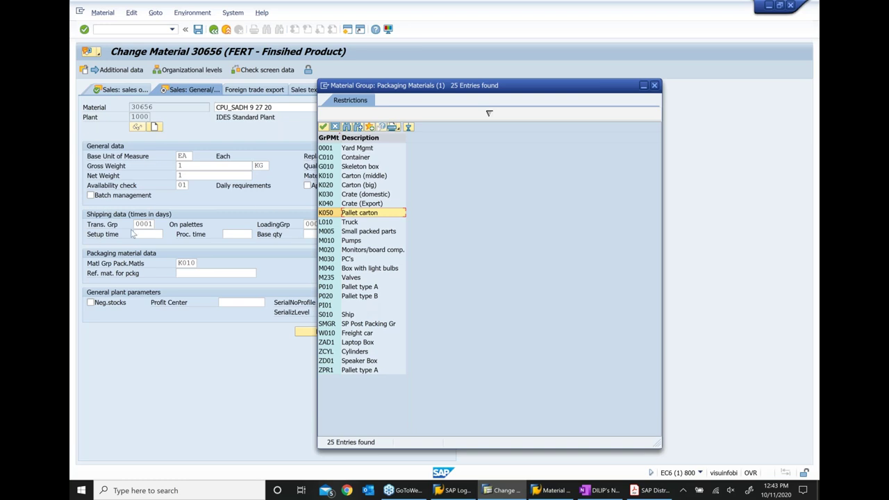
pyautogui.click(366, 185)
pyautogui.click(365, 176)
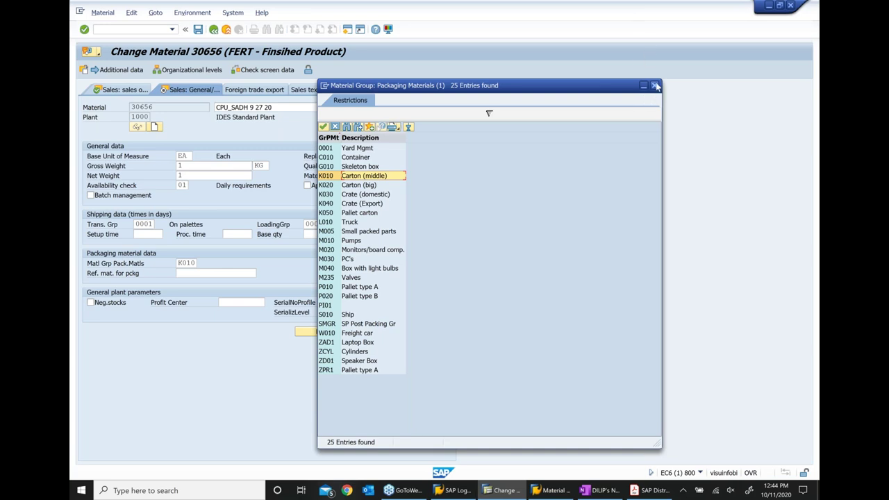
pyautogui.click(654, 85)
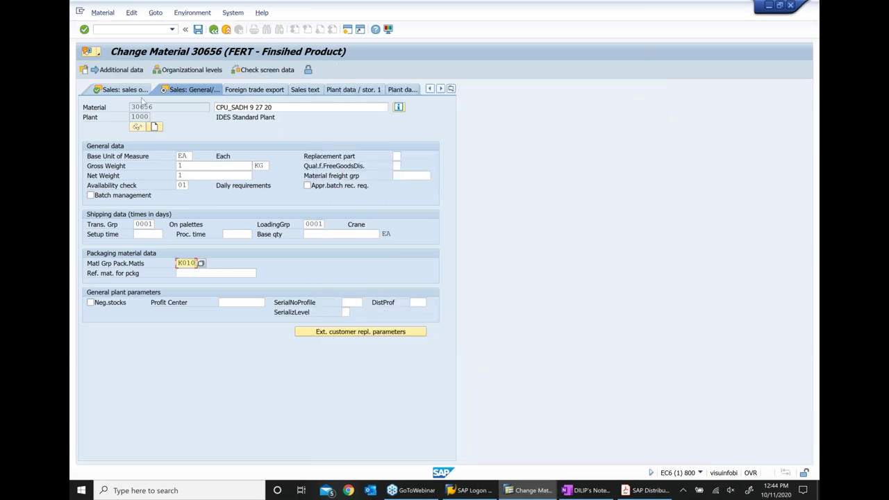
# Copy the material number and start a standard order (OR) for sales area 1000/10/00.
pyautogui.moveTo(170, 108); pyautogui.dragTo(86, 116)
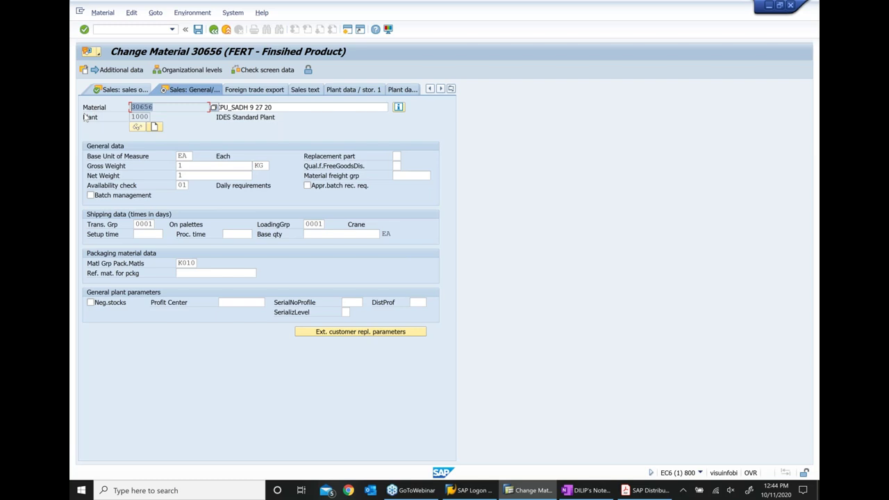
pyautogui.click(105, 29)
pyautogui.press('Return')
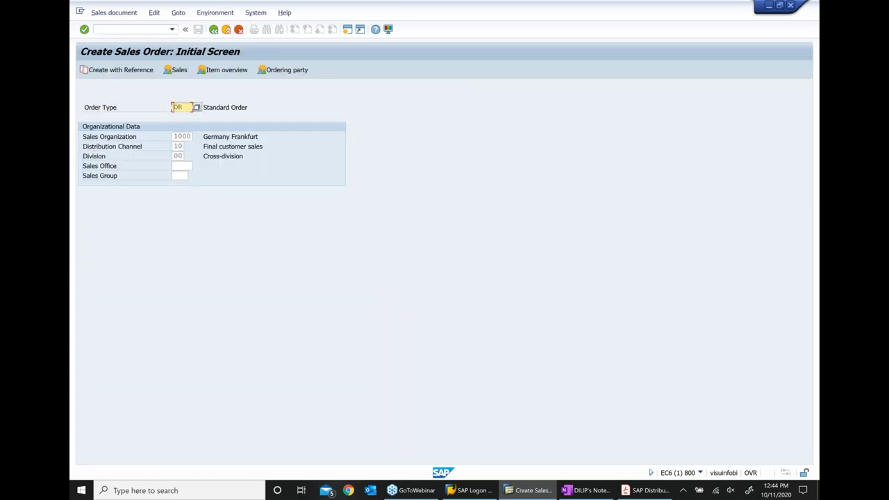
pyautogui.press('Return')
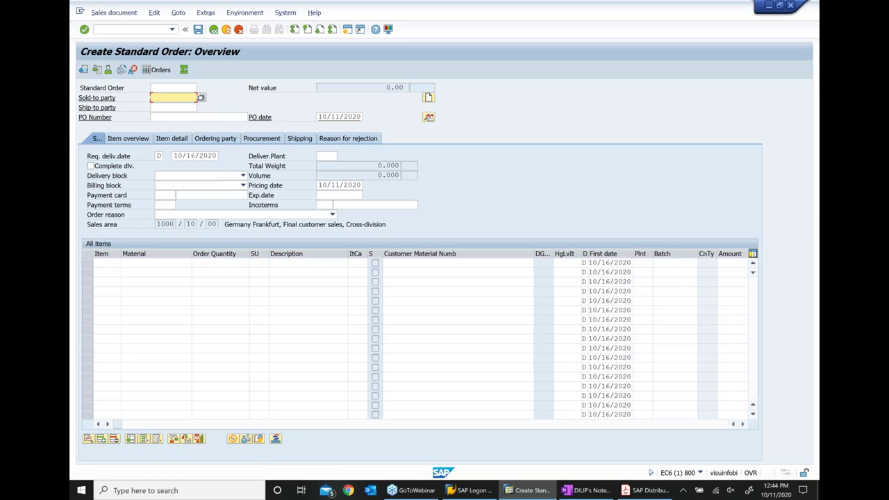
# Enter the sold-to party's customer number and the PO number in the standard order header.
pyautogui.write('66')
pyautogui.press('Return')
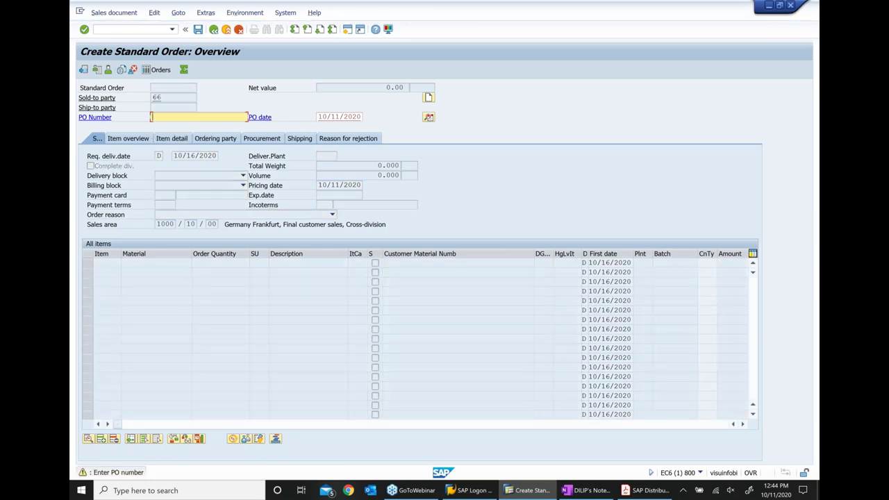
pyautogui.write('11')
pyautogui.press('Return')
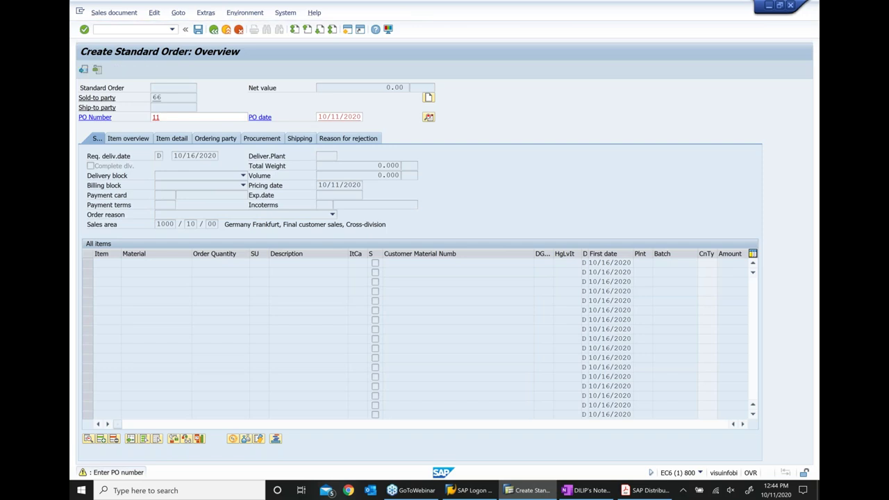
# Add material 30656 with an order quantity of 10 to the standard order and save it.
pyautogui.press('BackSpace')
pyautogui.press('Down')
pyautogui.press('Down')
pyautogui.press('Return')
pyautogui.press('Tab')
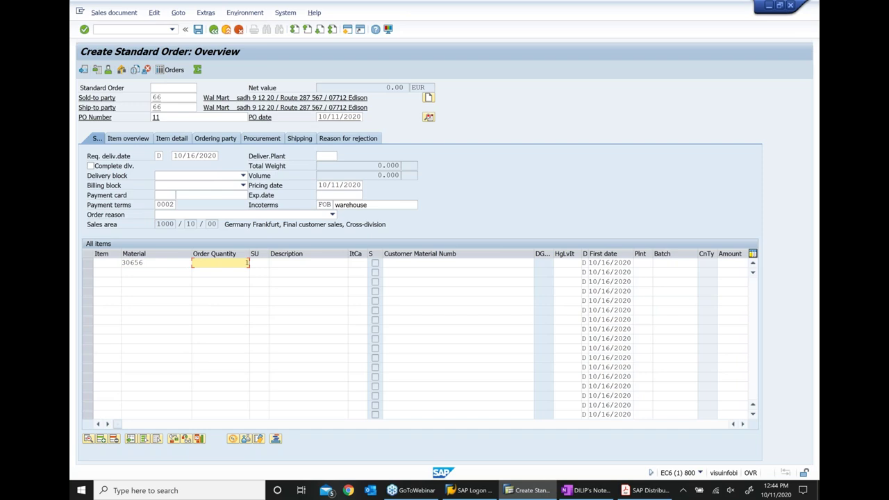
pyautogui.press('Return')
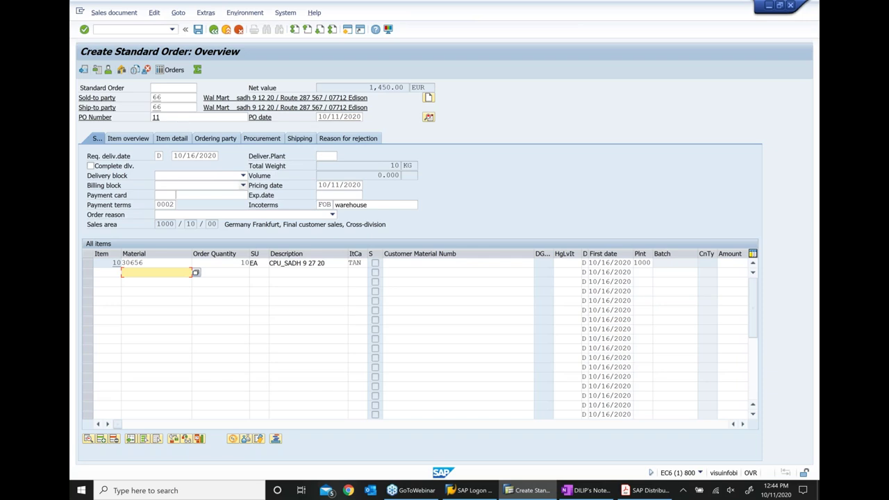
pyautogui.click(197, 30)
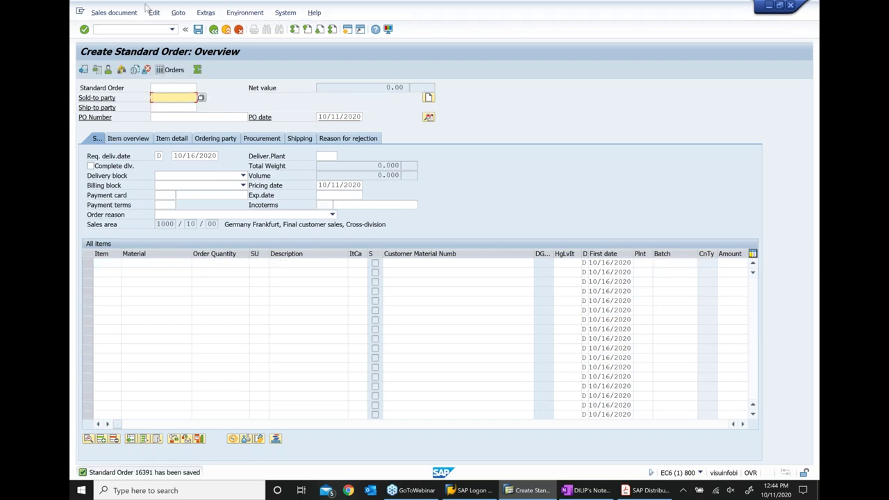
# Create the outbound delivery from the saved standard order and set the picked quantity of material 30656 to 10.
pyautogui.click(115, 15)
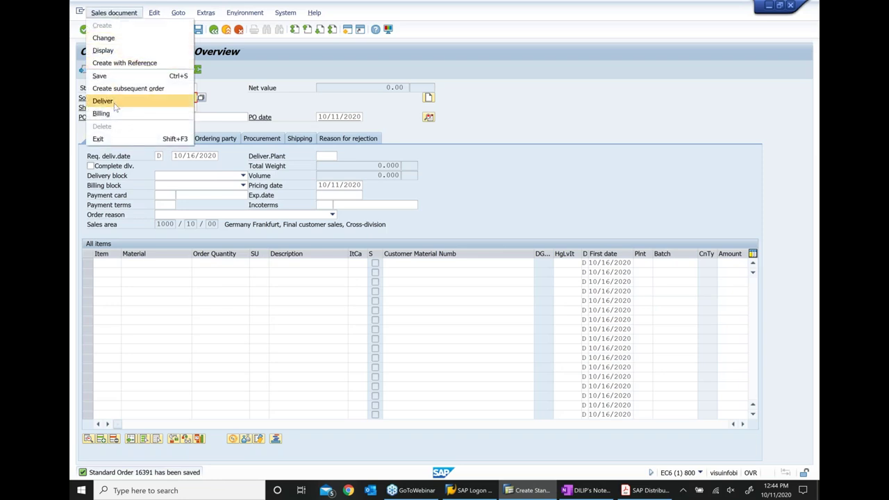
pyautogui.press('Escape')
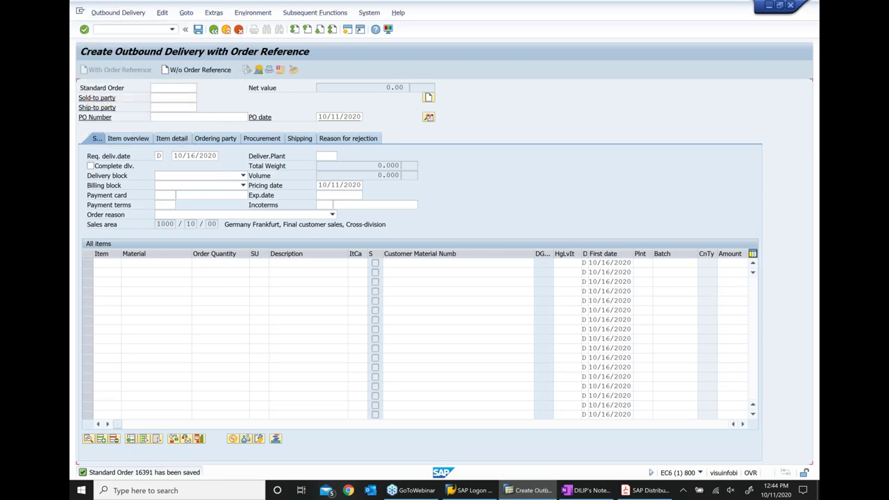
pyautogui.press('Return')
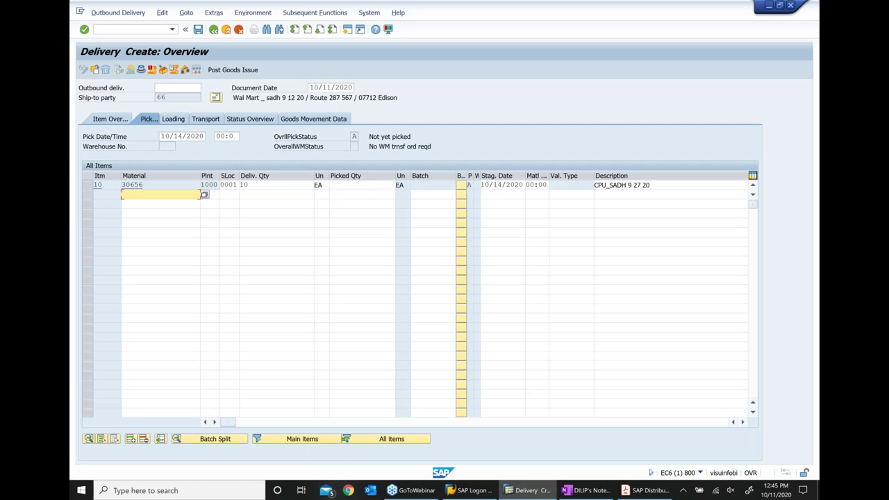
pyautogui.click(366, 184)
pyautogui.write('10')
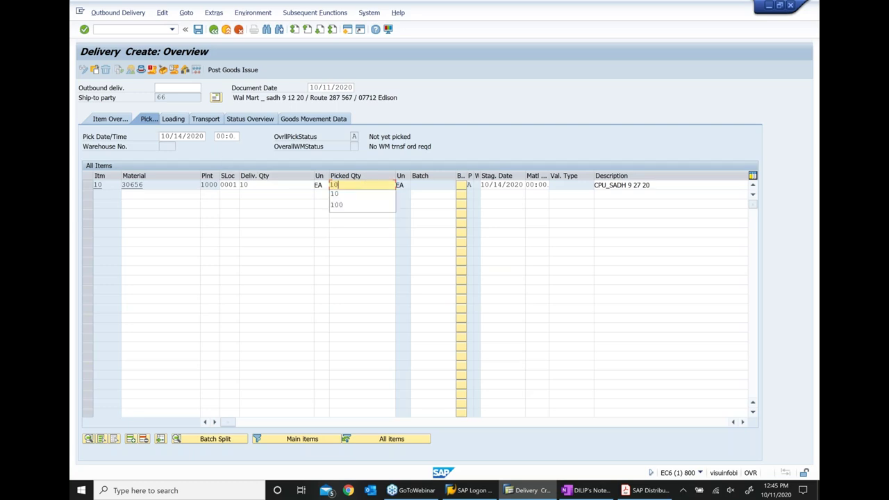
pyautogui.press('Return')
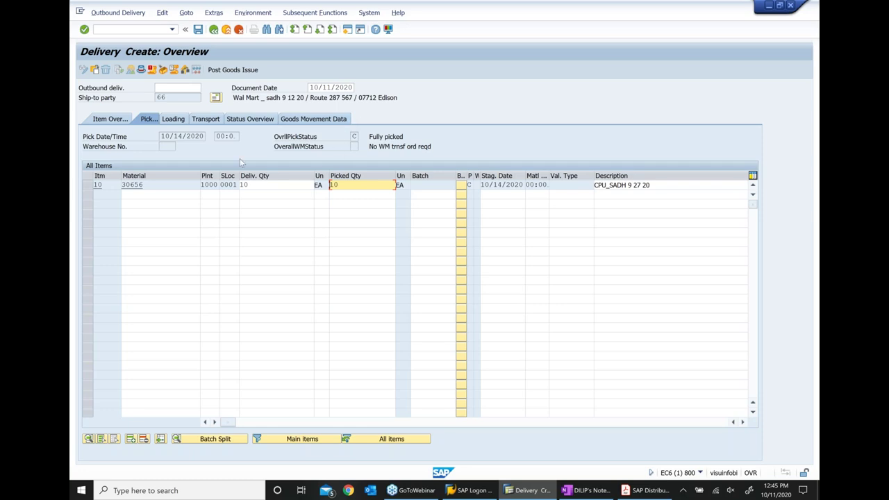
# Open handling unit packing for delivery item 10, material 30656.
pyautogui.click(88, 185)
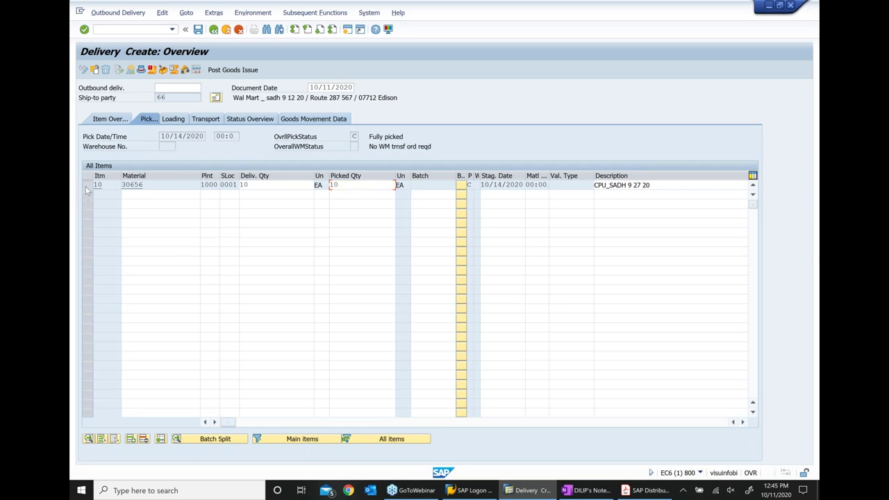
pyautogui.click(165, 13)
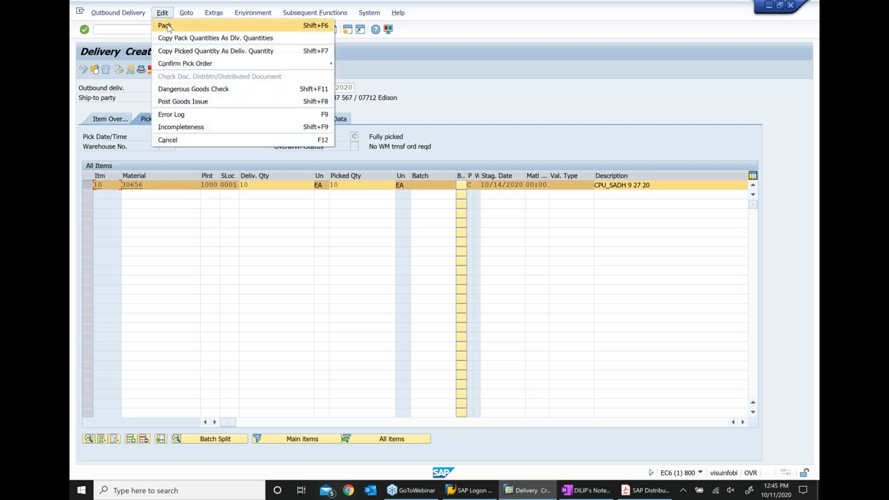
pyautogui.click(165, 25)
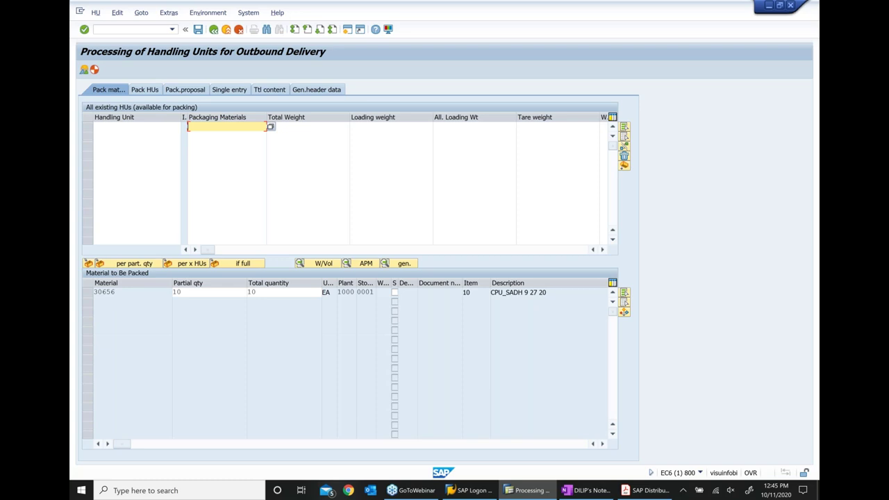
# Pack material 30656 into a new handling unit using packaging material PK-415 (Pallet 110 x 110 x 12,5 Type A).
pyautogui.click(86, 298)
pyautogui.click(86, 295)
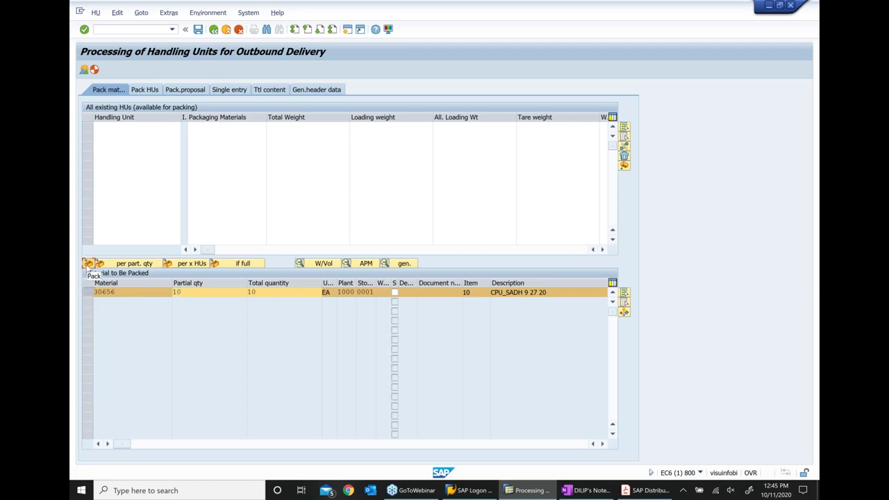
pyautogui.click(88, 265)
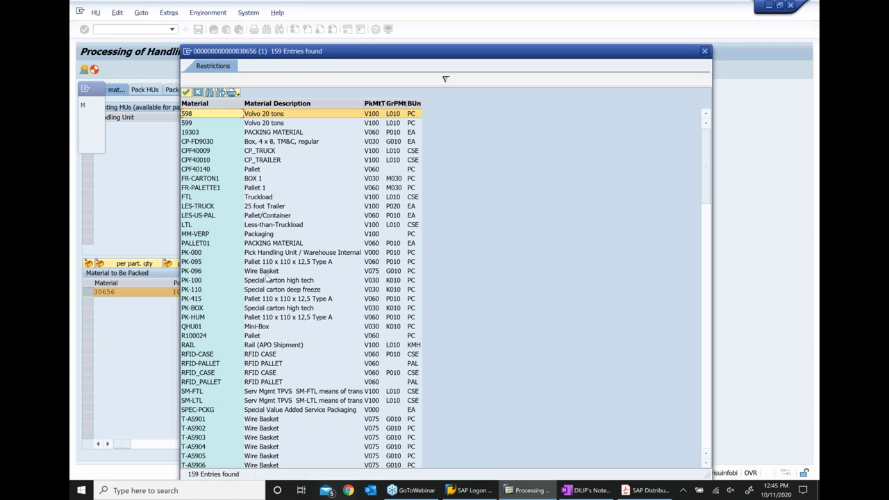
pyautogui.click(265, 281)
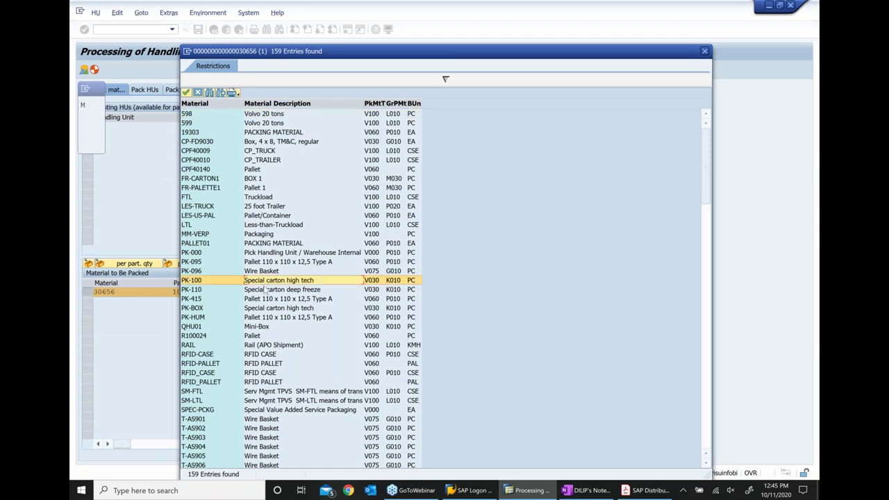
pyautogui.press('Down')
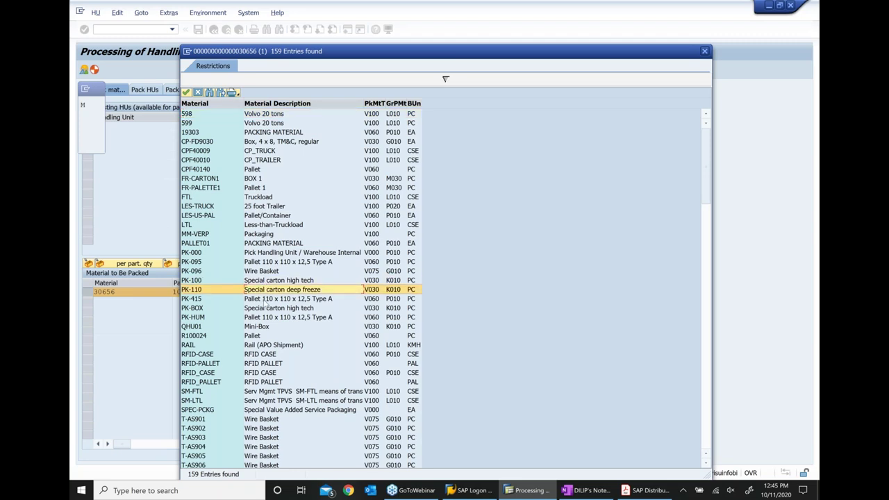
pyautogui.press('Down')
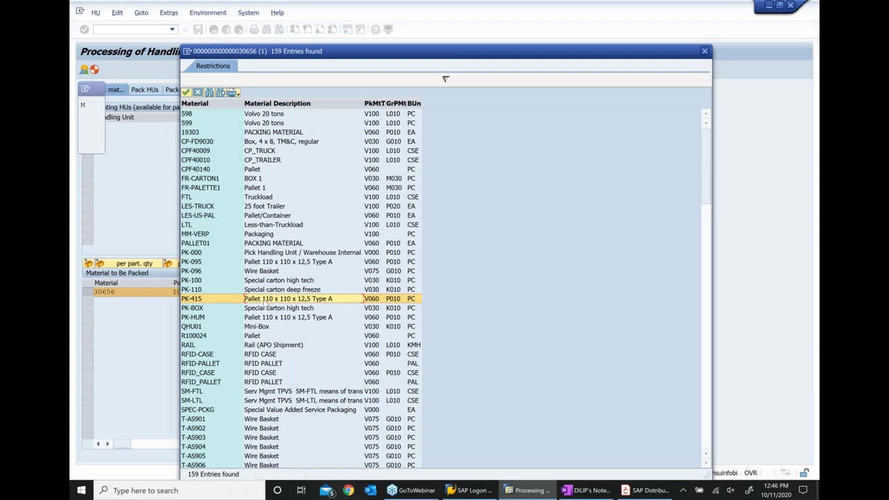
pyautogui.scroll(-10, 266, 302)
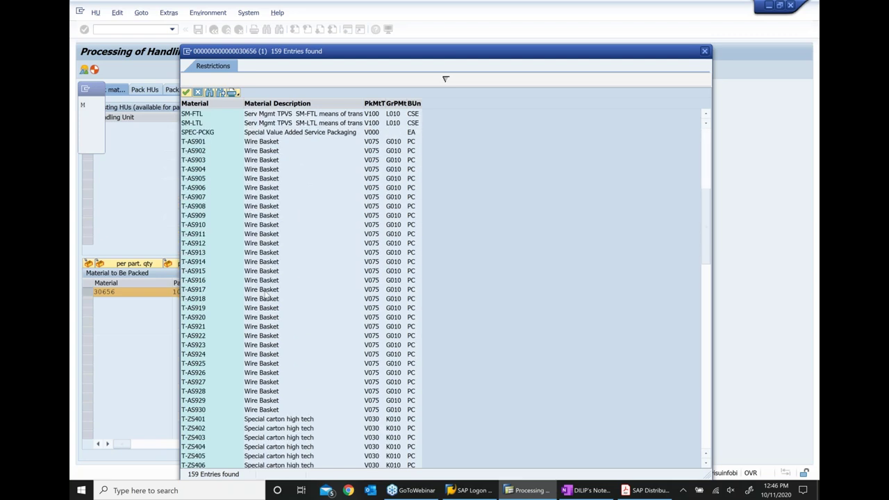
pyautogui.scroll(-10, 266, 295)
pyautogui.scroll(12, 266, 288)
pyautogui.scroll(7, 266, 286)
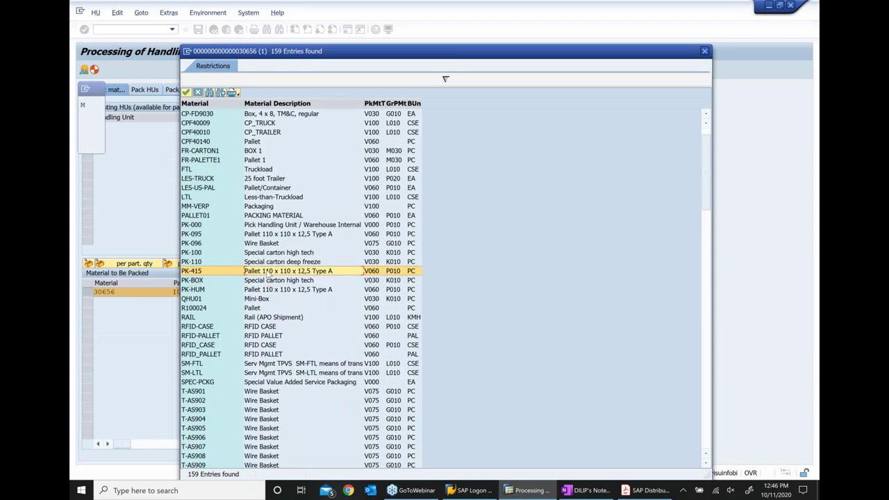
pyautogui.doubleClick(266, 271)
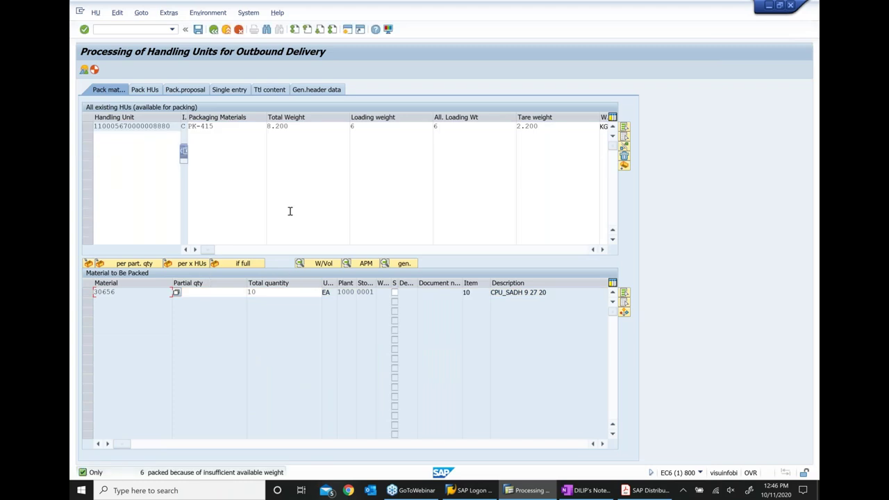
# Set the partial quantity of material 30656 to 4 and pack it with packaging material PK-100 (Special carton high tech).
pyautogui.write('4')
pyautogui.click(426, 296)
pyautogui.click(88, 292)
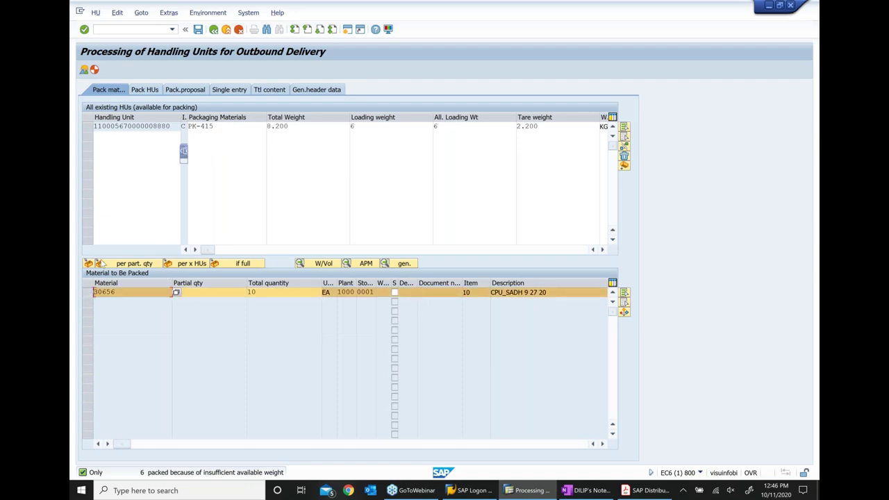
pyautogui.click(88, 263)
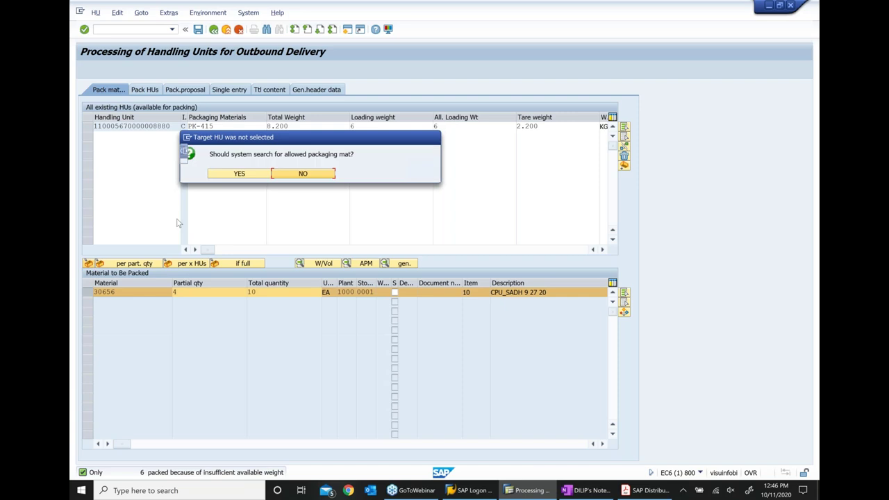
pyautogui.click(239, 173)
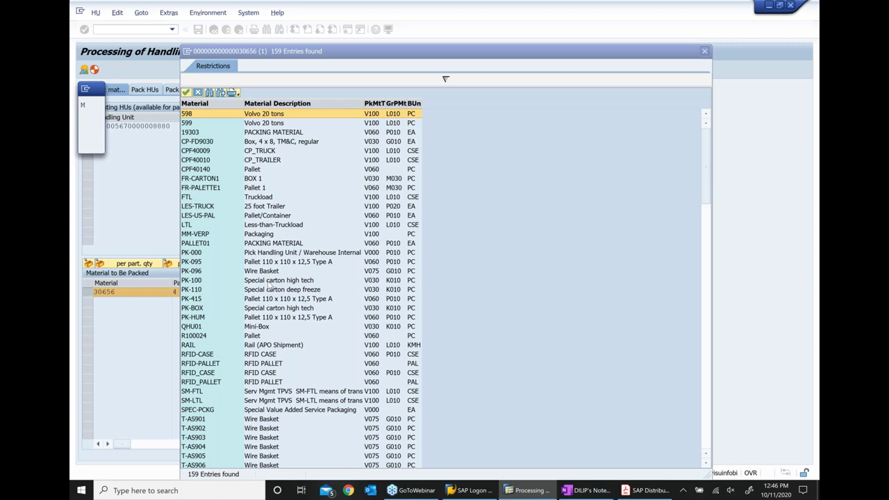
pyautogui.click(269, 282)
pyautogui.doubleClick(269, 282)
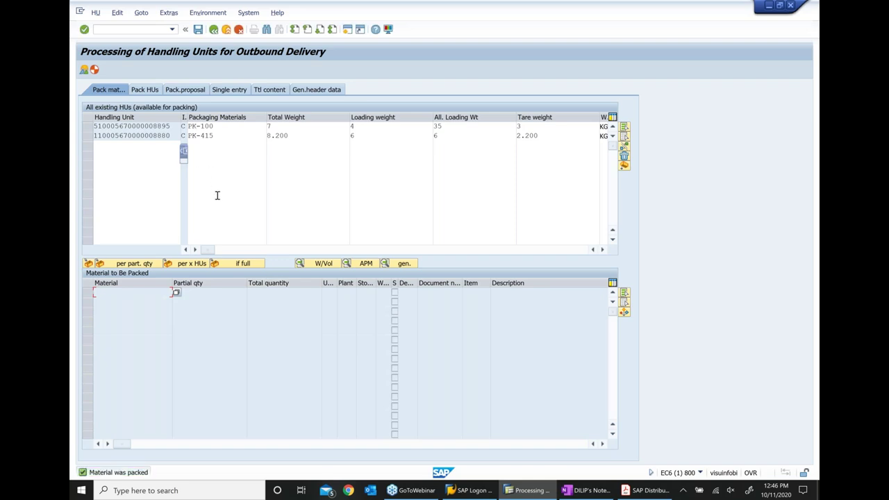
# Check the loading weights of the PK-100 and PK-415 handling units and save the outbound delivery.
pyautogui.click(361, 134)
pyautogui.click(356, 125)
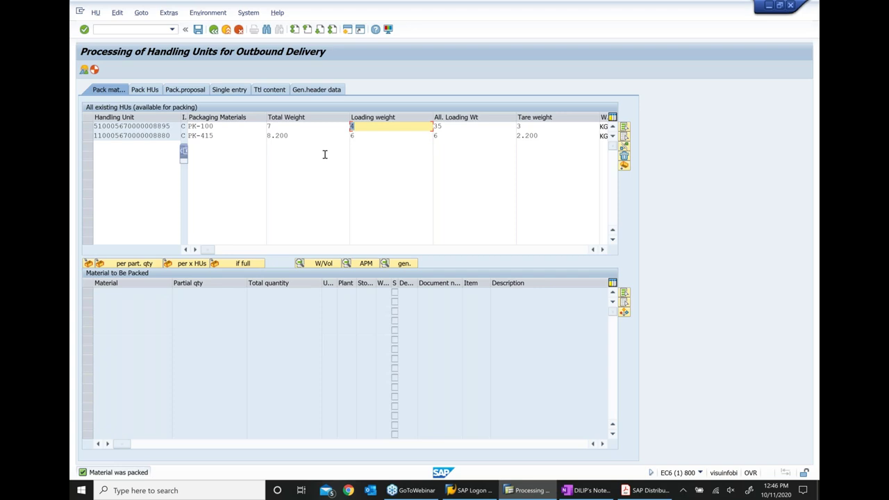
pyautogui.click(200, 32)
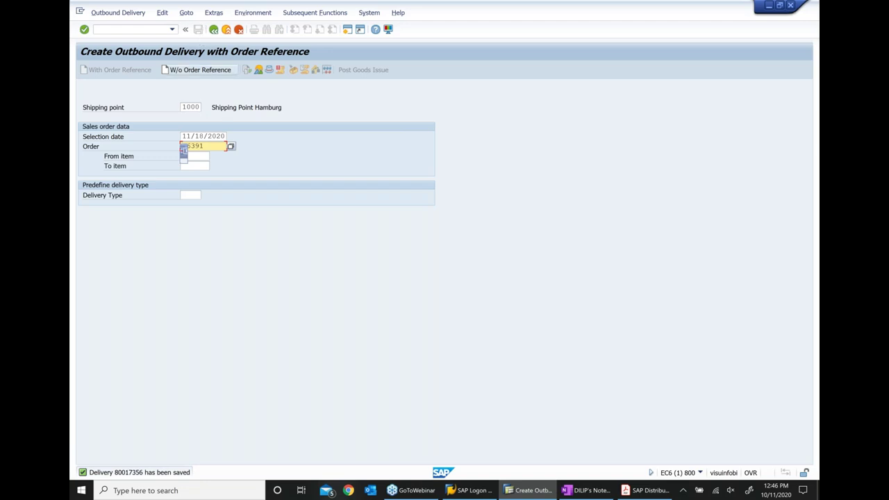
# Open the saved outbound delivery for change and examine the order, delivery, picking request and handling units in its document flow.
pyautogui.click(126, 17)
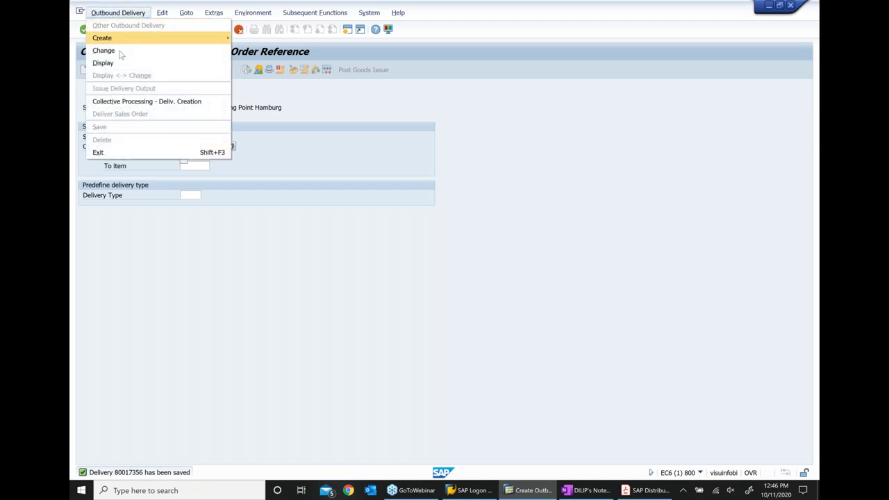
pyautogui.click(120, 50)
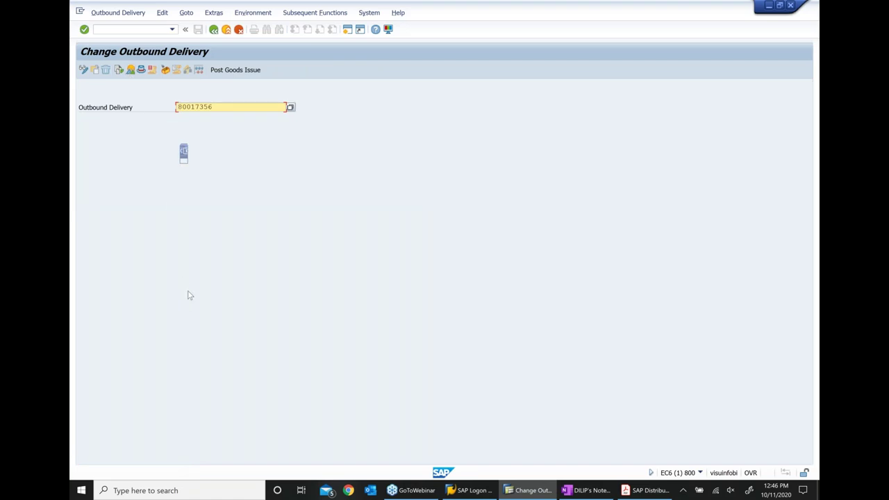
pyautogui.click(119, 71)
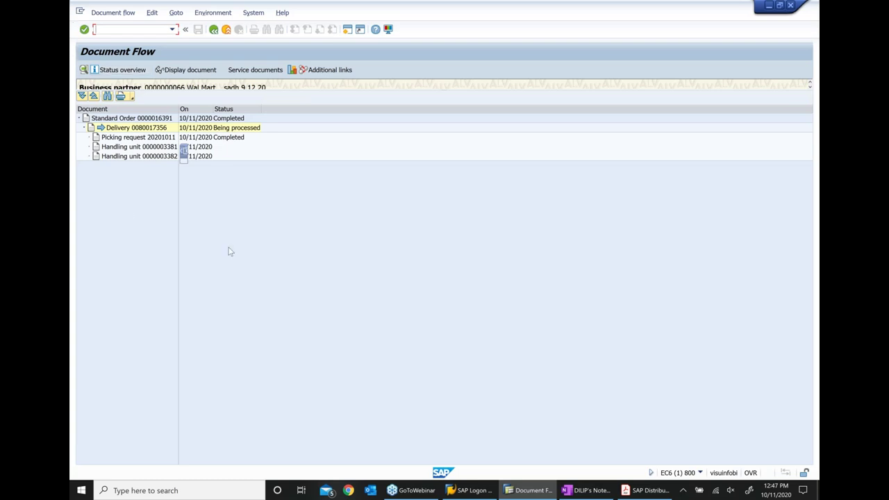
pyautogui.click(148, 121)
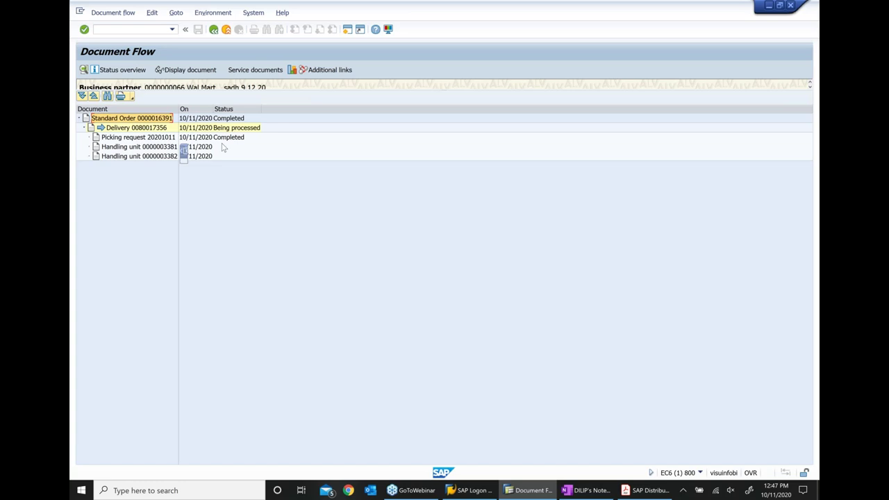
pyautogui.click(132, 130)
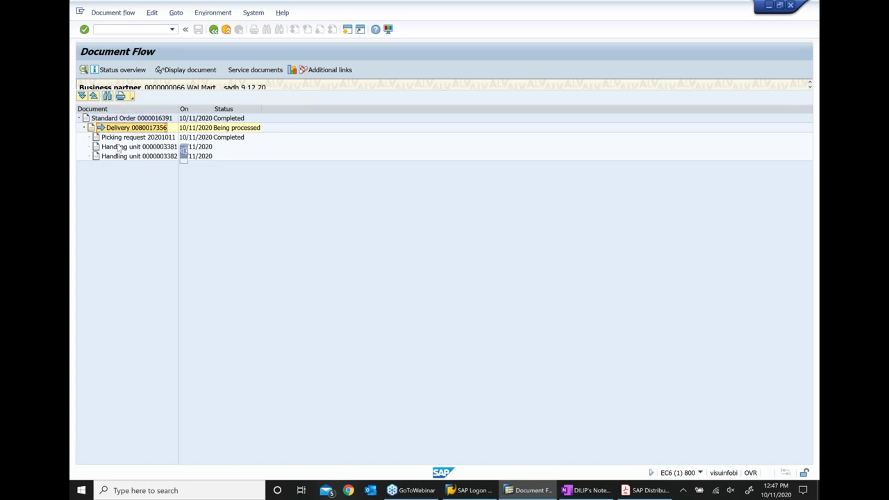
pyautogui.click(137, 138)
pyautogui.click(125, 148)
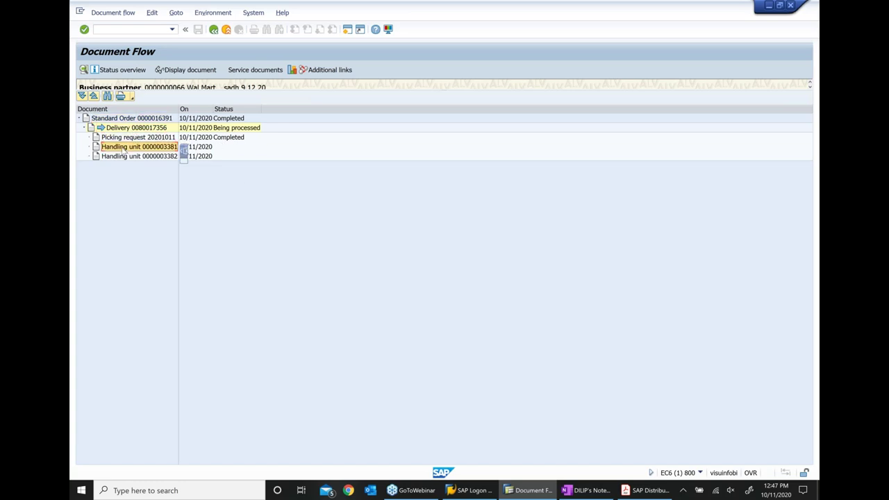
pyautogui.click(120, 157)
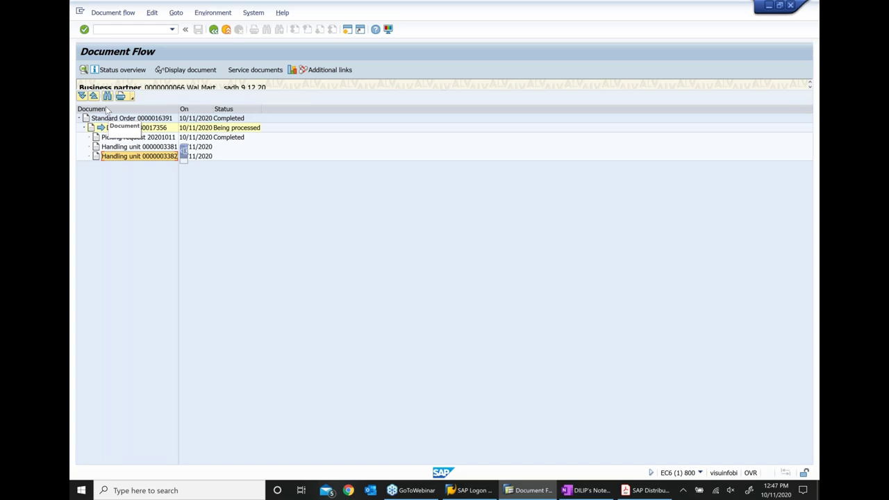
# Switch to OneNote and add "Stopping class and we will talk next week. Thank you." below the packing exercise.
pyautogui.click(594, 492)
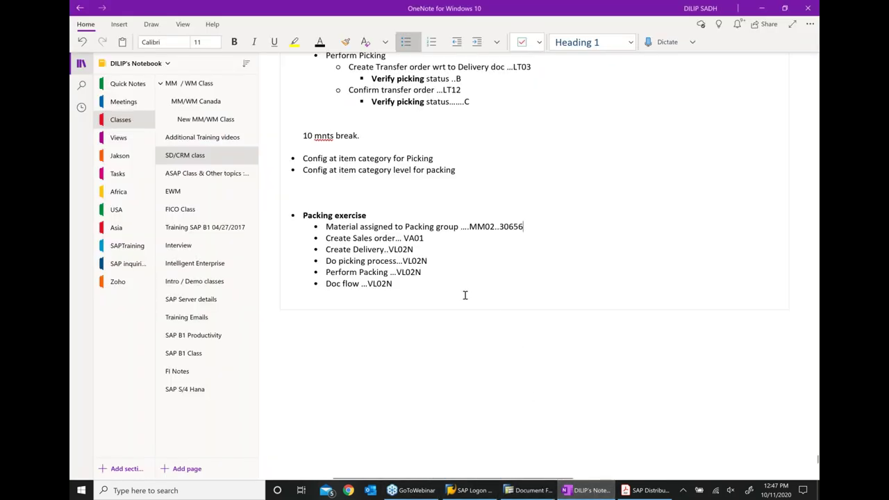
pyautogui.click(431, 290)
pyautogui.press('Return')
pyautogui.press('Return')
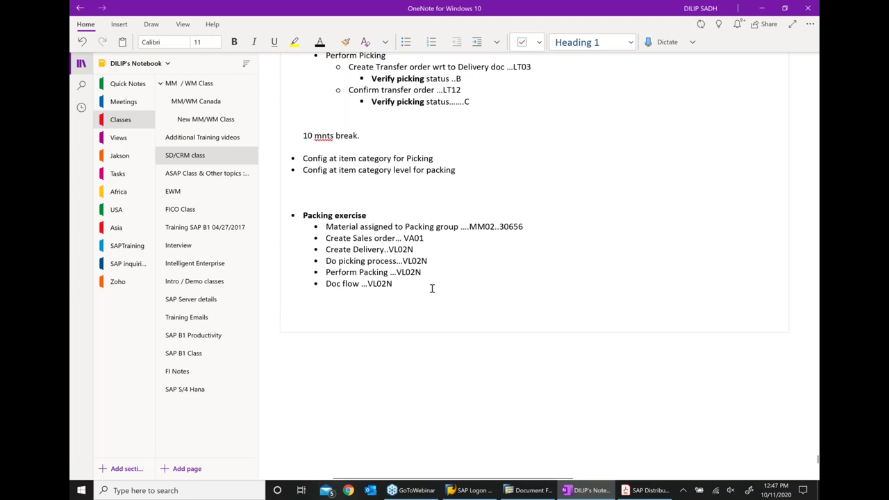
pyautogui.write('Stopping cla')
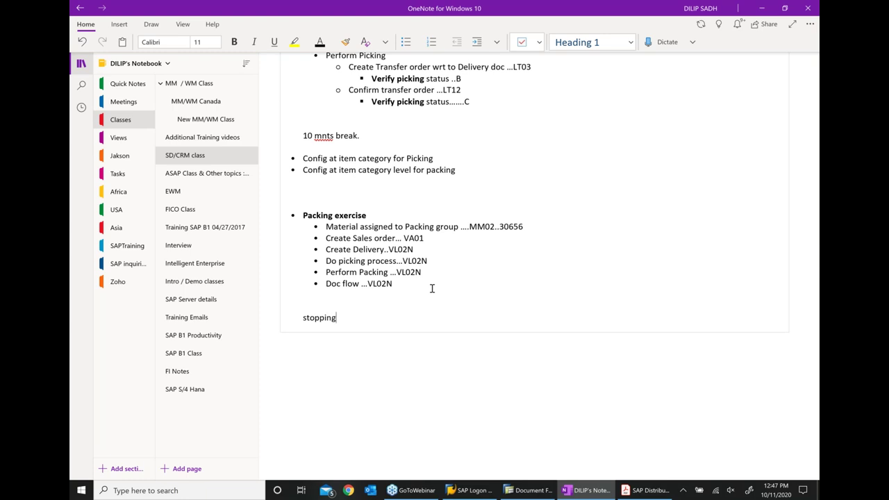
pyautogui.write('ss and we will talk next w')
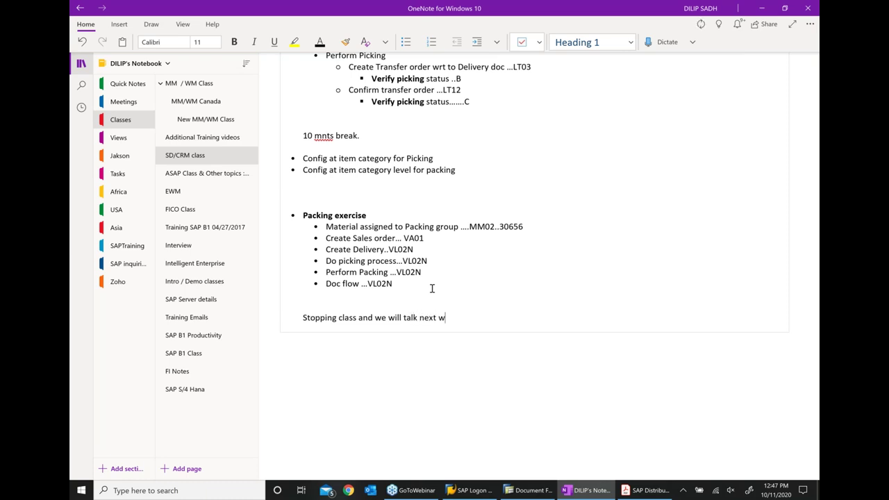
pyautogui.write('eek. Thank you.')
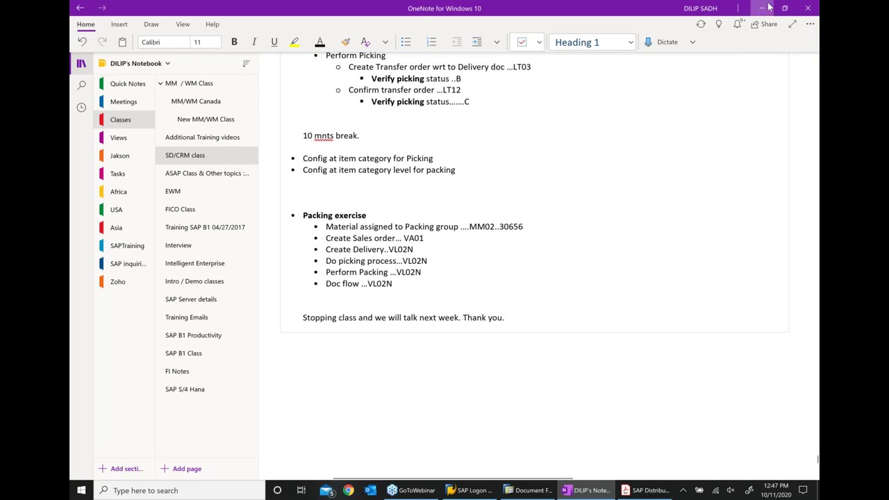
# Switch to the SAP document flow window and log off from the system, confirming the logoff.
pyautogui.hotkey('alt', 'Tab')
pyautogui.click(259, 14)
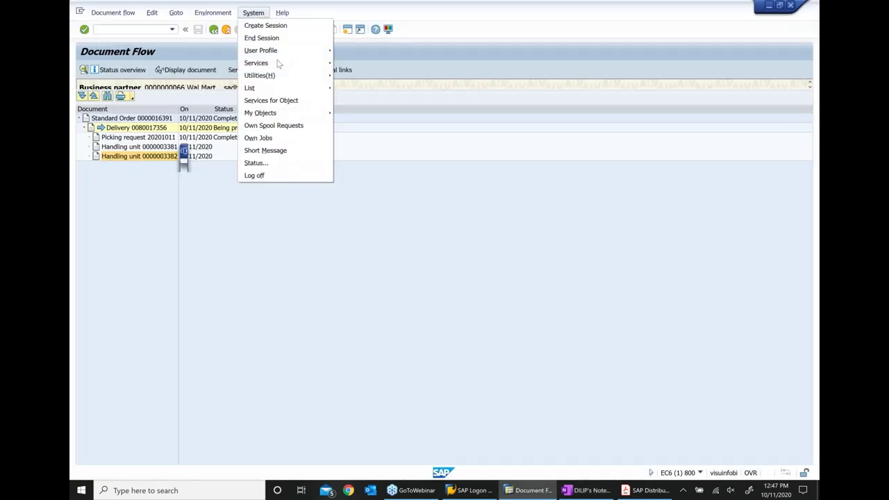
pyautogui.click(288, 176)
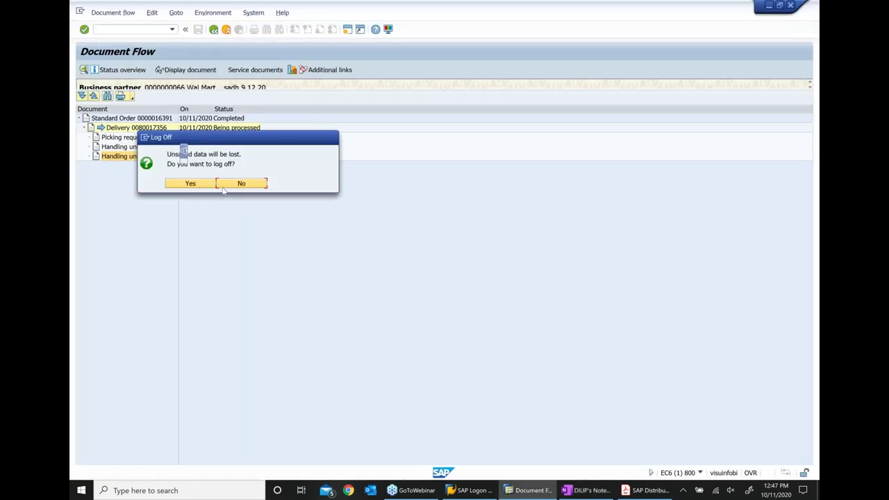
pyautogui.click(189, 183)
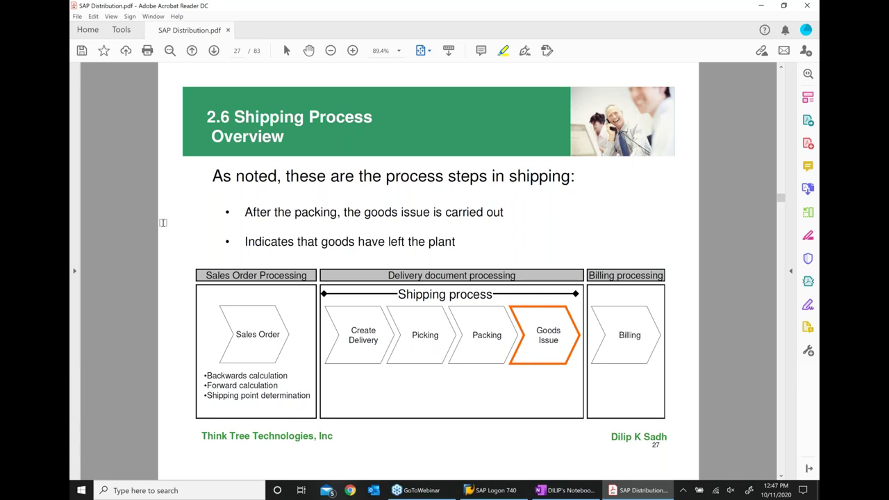
# Close SAP Distribution.pdf in Acrobat Reader, saving the changes to the file.
pyautogui.click(807, 5)
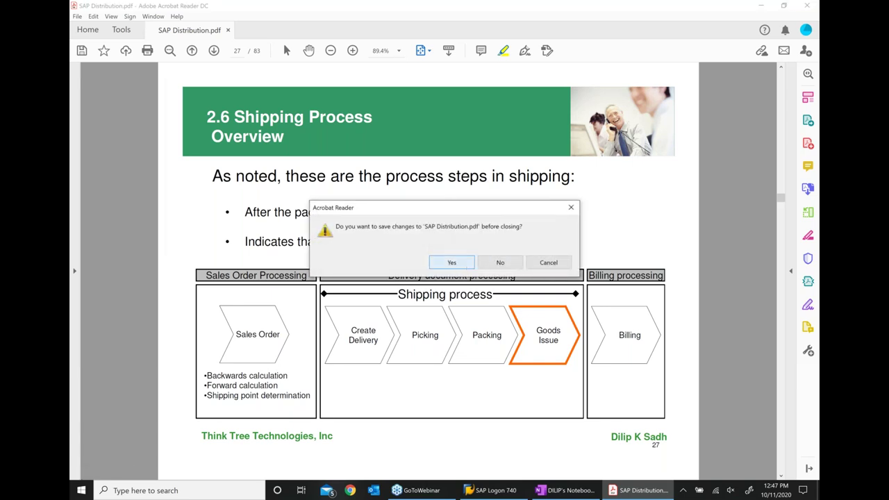
pyautogui.click(463, 266)
pyautogui.click(442, 184)
pyautogui.click(335, 230)
pyautogui.click(470, 249)
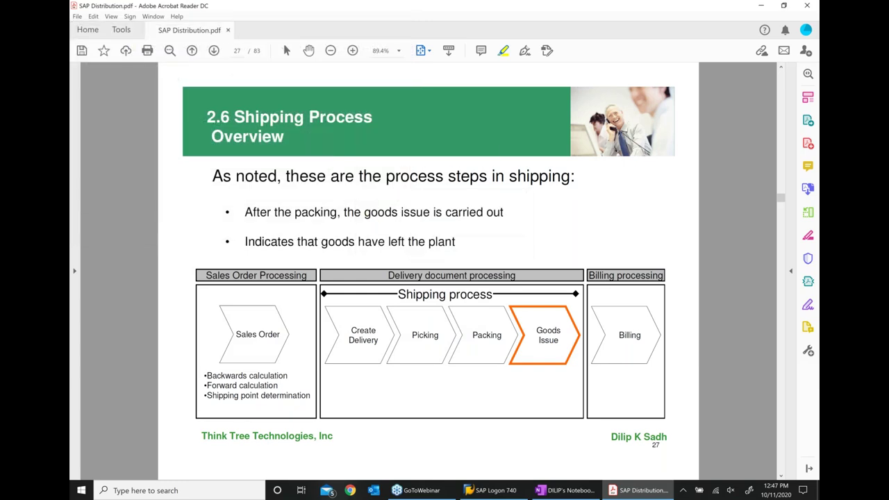
pyautogui.hotkey('ctrl', 'q')
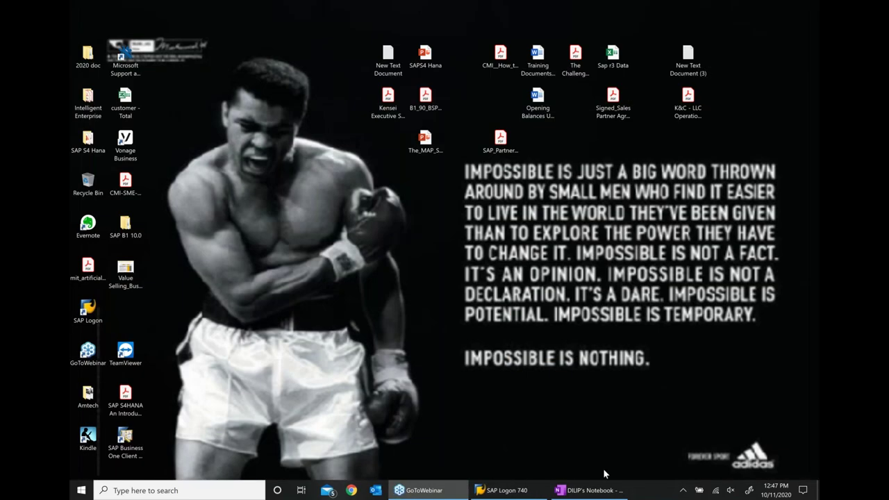
# Close the SAP Logon 740 window and minimize the OneNote class notes.
pyautogui.click(507, 491)
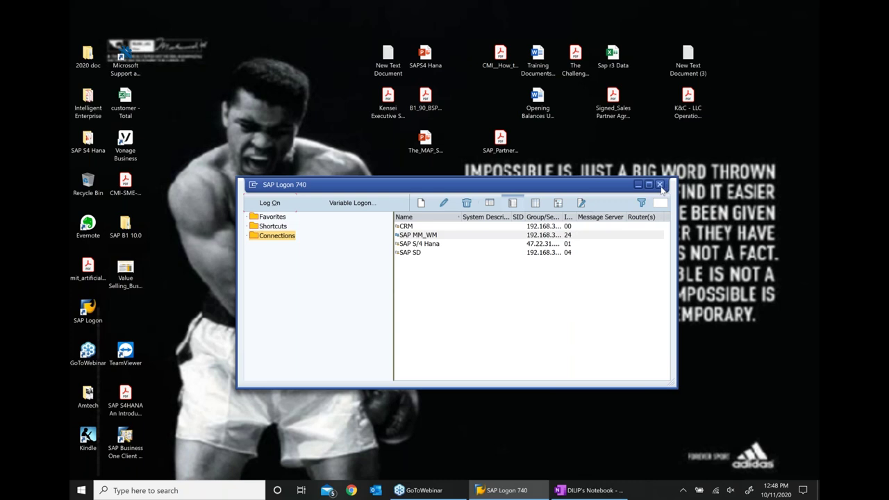
pyautogui.click(660, 185)
pyautogui.click(514, 489)
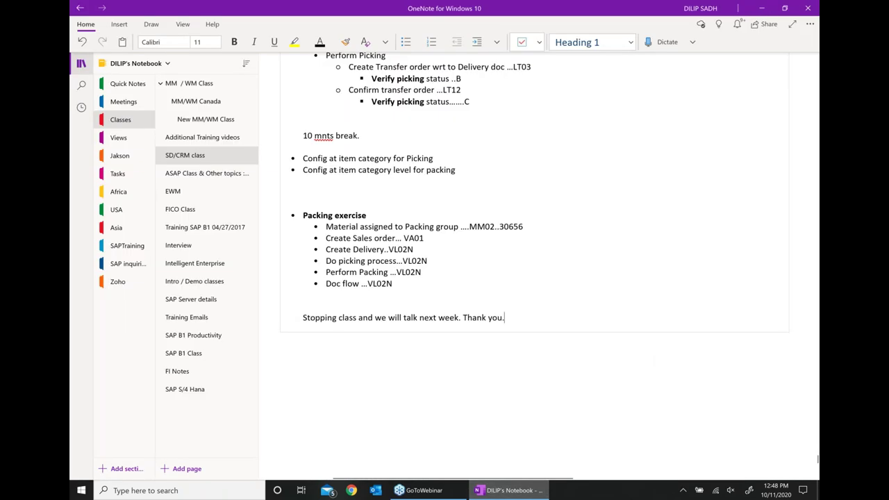
pyautogui.click(772, 7)
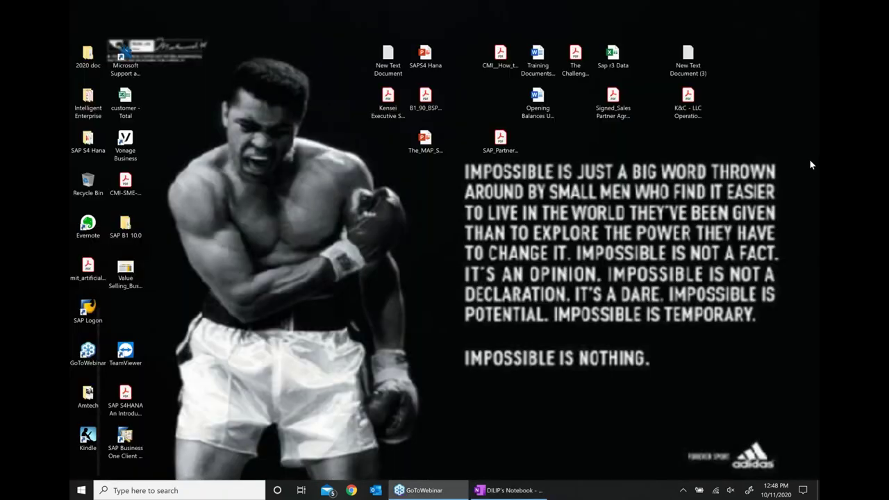